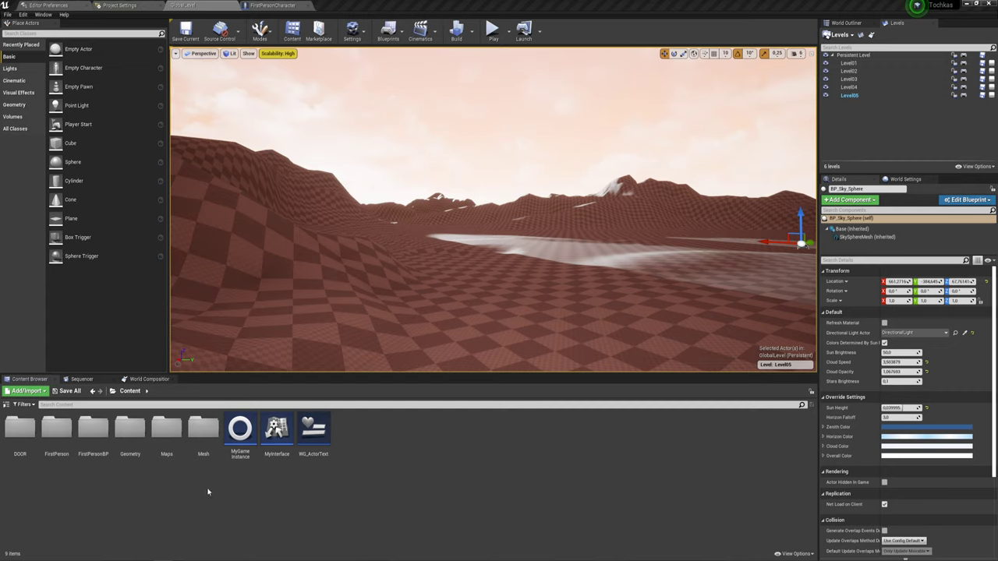
Step: Open FirstPersonHUD from FirstPersonBP/Blueprints to show its crosshair-drawing Event Graph
{"action": "double_click", "coordinate": [87, 423]}
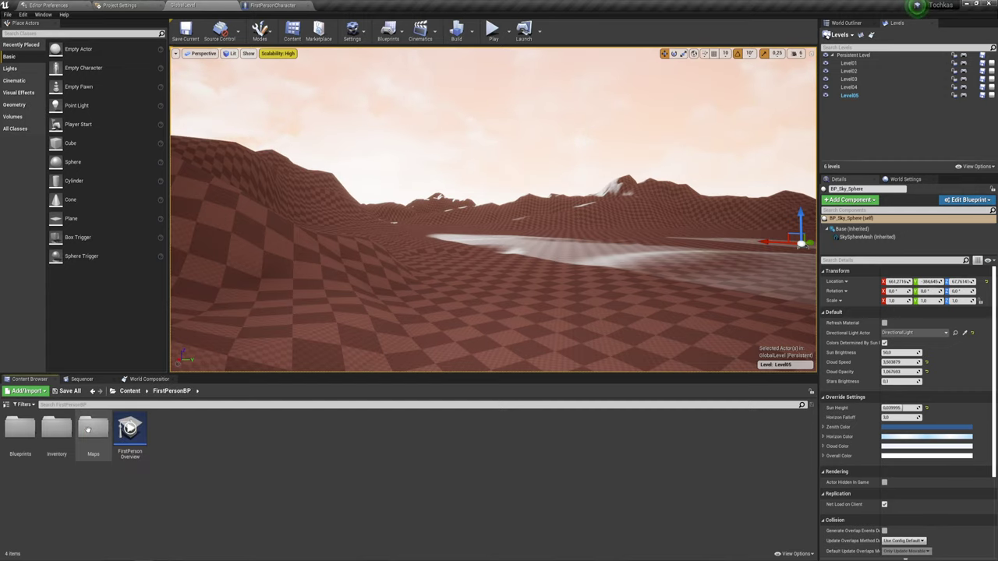
{"action": "double_click", "coordinate": [20, 431]}
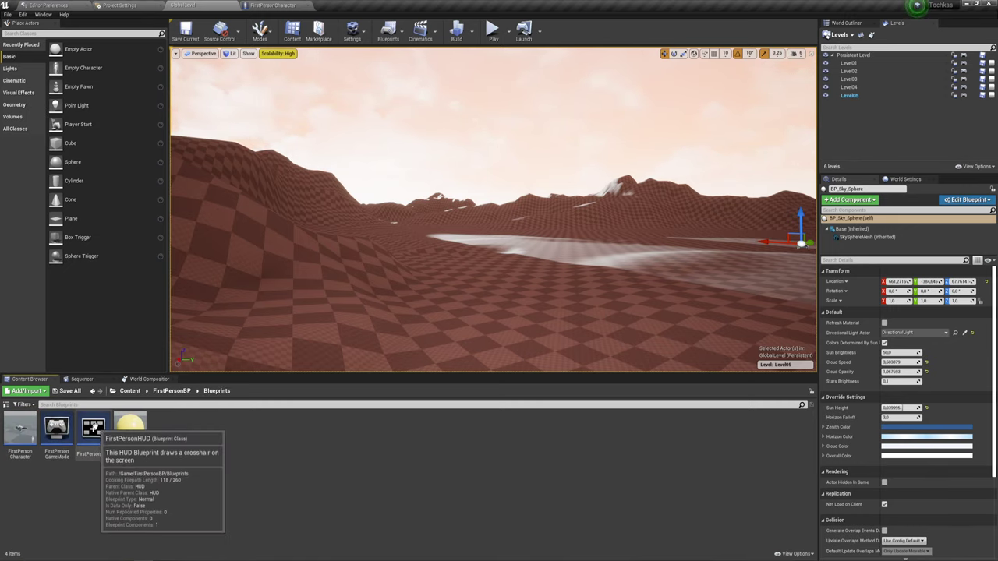
{"action": "double_click", "coordinate": [93, 429]}
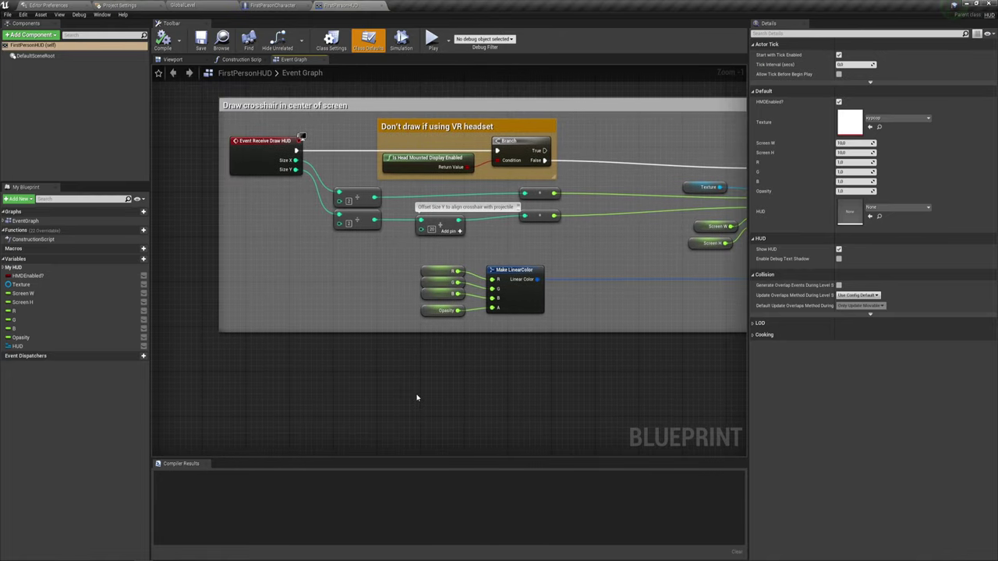
Step: Add an Event BeginPlay node in empty space of the FirstPersonHUD graph
{"action": "mouse_move", "coordinate": [530, 395]}
{"action": "right_mouse_down"}
{"action": "mouse_move", "coordinate": [416, 341]}
{"action": "mouse_move", "coordinate": [470, 317]}
{"action": "mouse_move", "coordinate": [501, 323]}
{"action": "mouse_move", "coordinate": [556, 227]}
{"action": "mouse_move", "coordinate": [523, 245]}
{"action": "mouse_move", "coordinate": [506, 336]}
{"action": "mouse_move", "coordinate": [546, 273]}
{"action": "mouse_move", "coordinate": [413, 265]}
{"action": "mouse_move", "coordinate": [425, 232]}
{"action": "right_mouse_up"}
{"action": "scroll", "coordinate": [470, 319], "scroll_direction": "up", "scroll_amount": 2}
{"action": "right_click", "coordinate": [307, 232]}
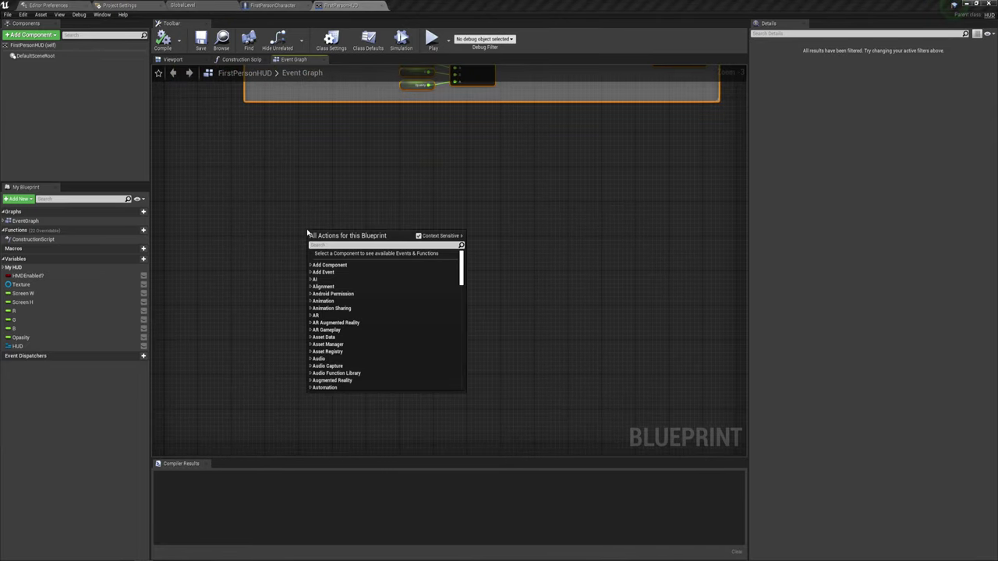
{"action": "type", "text": "ayraz"}
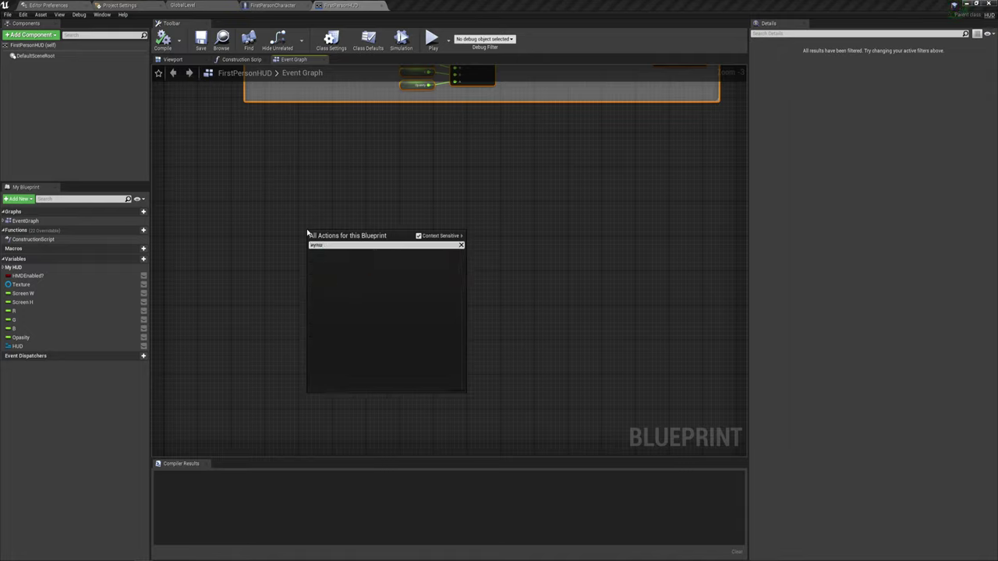
{"action": "key", "text": "BackSpace"}
{"action": "key", "text": "BackSpace"}
{"action": "key", "text": "BackSpace"}
{"action": "type", "text": "begi"}
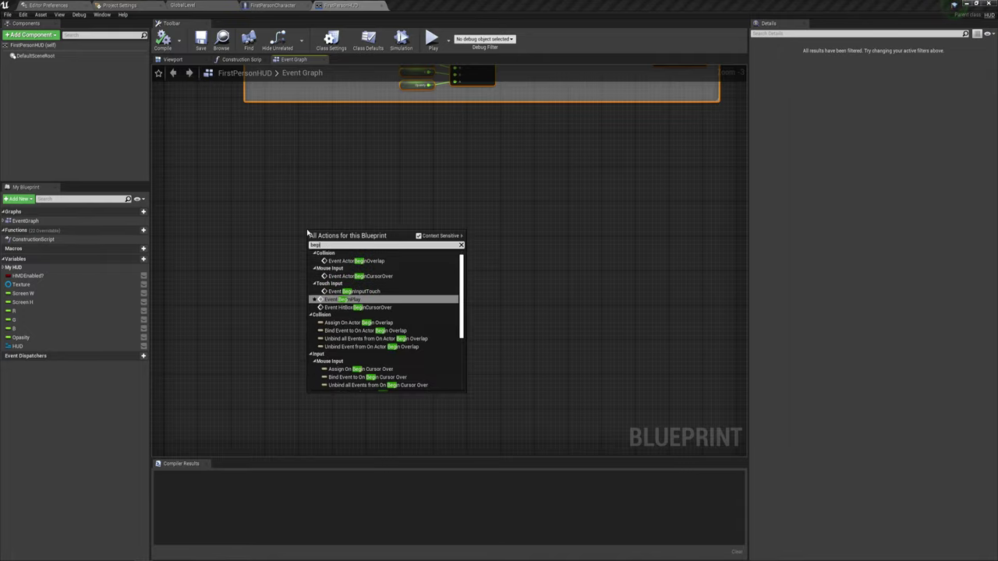
{"action": "type", "text": "n pl"}
{"action": "key", "text": "Return"}
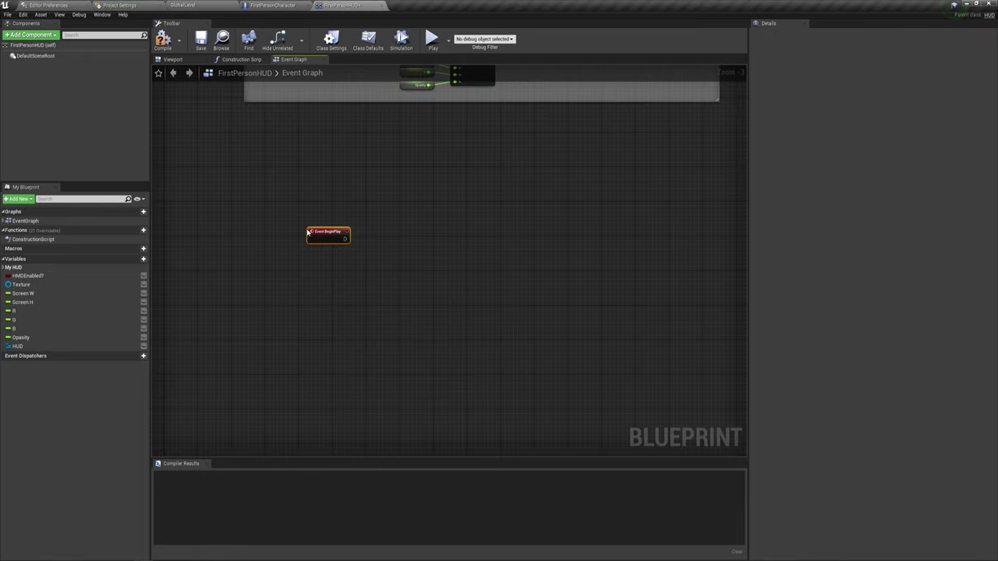
{"action": "mouse_move", "coordinate": [330, 241]}
{"action": "left_mouse_down"}
{"action": "mouse_move", "coordinate": [286, 241]}
{"action": "mouse_move", "coordinate": [371, 240]}
{"action": "left_mouse_up"}
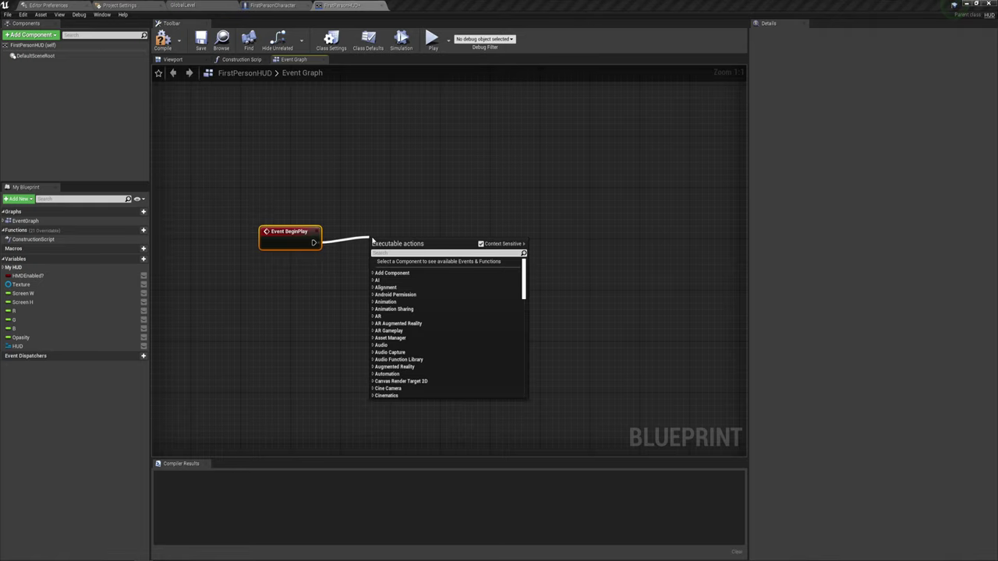
Step: Wire a Create Widget node to BeginPlay, then return to the level editor
{"action": "type", "text": "crea"}
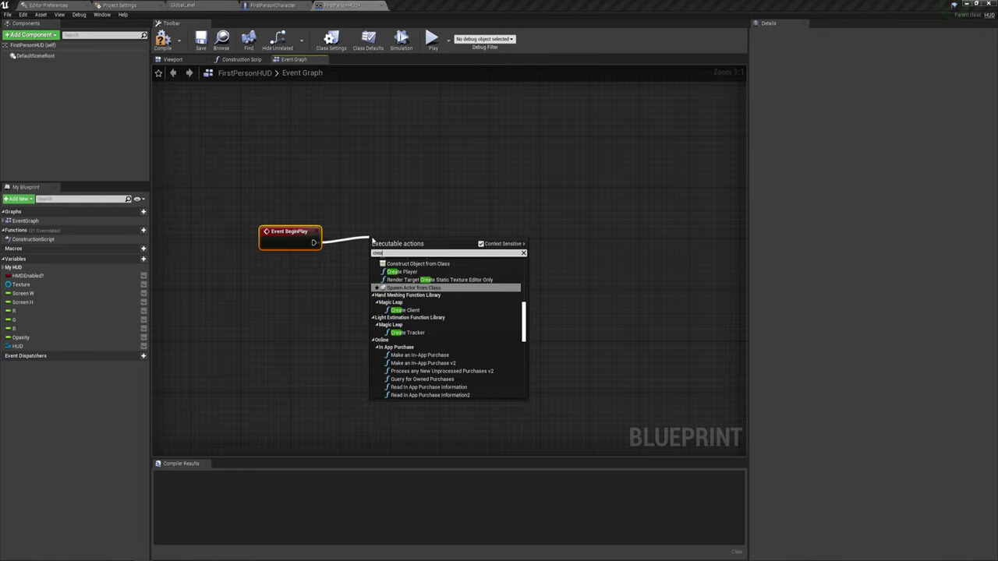
{"action": "type", "text": "te"}
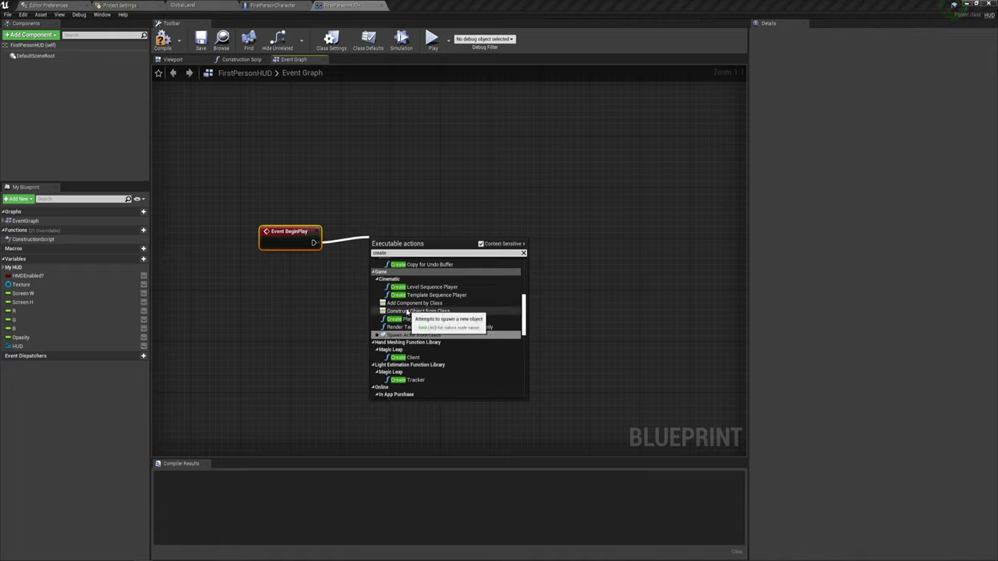
{"action": "scroll", "coordinate": [407, 312], "scroll_direction": "down", "scroll_amount": 2}
{"action": "scroll", "coordinate": [407, 312], "scroll_direction": "down", "scroll_amount": 2}
{"action": "scroll", "coordinate": [406, 312], "scroll_direction": "down", "scroll_amount": 2}
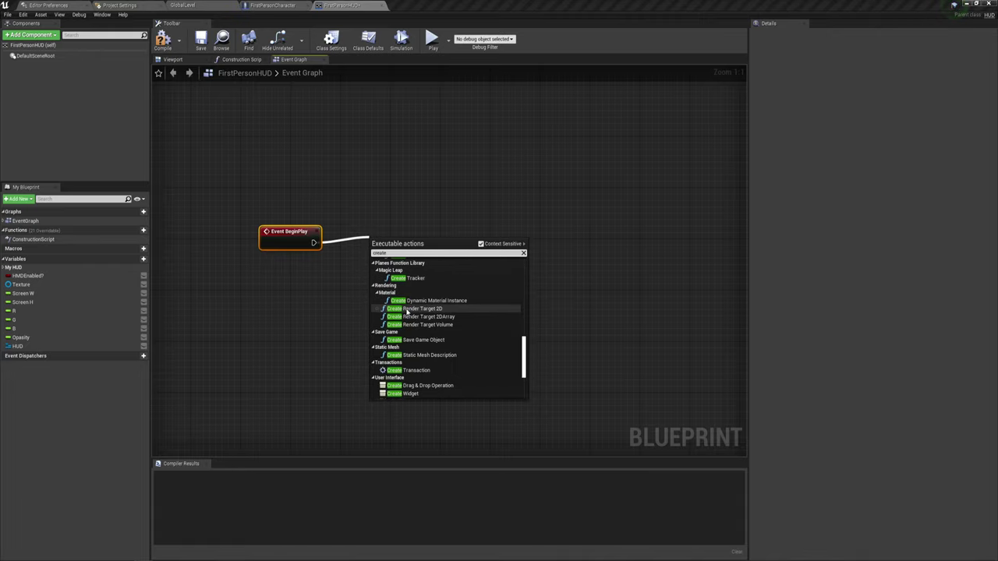
{"action": "scroll", "coordinate": [407, 312], "scroll_direction": "down", "scroll_amount": 2}
{"action": "left_click", "coordinate": [406, 317]}
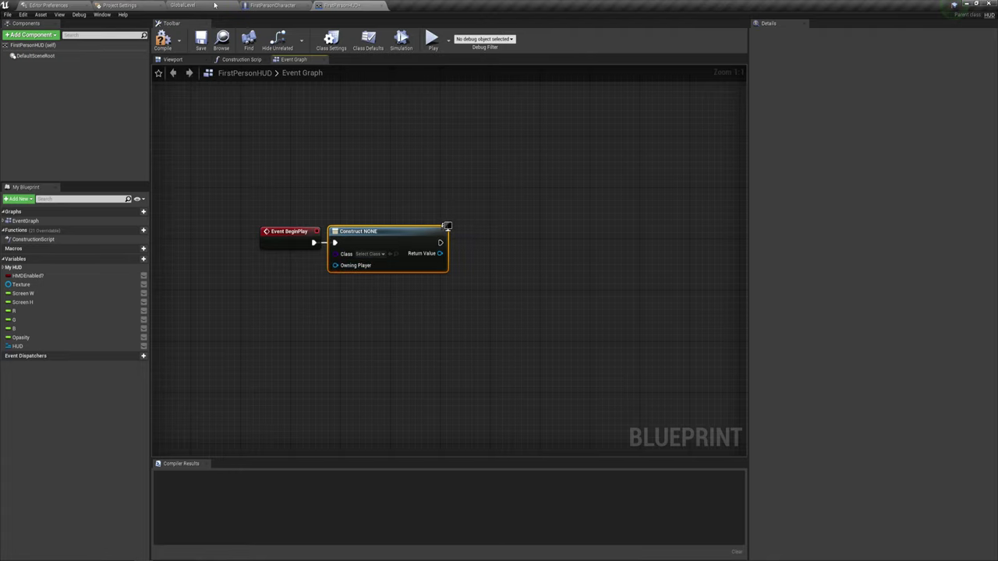
{"action": "left_click", "coordinate": [184, 5]}
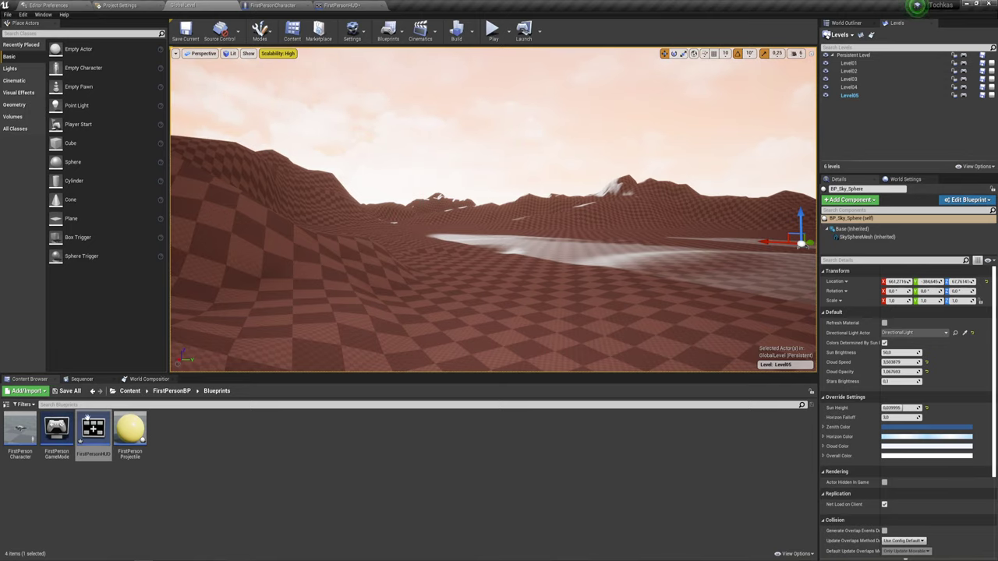
Step: Create a new folder named Widget in the Content folder
{"action": "left_click", "coordinate": [129, 391]}
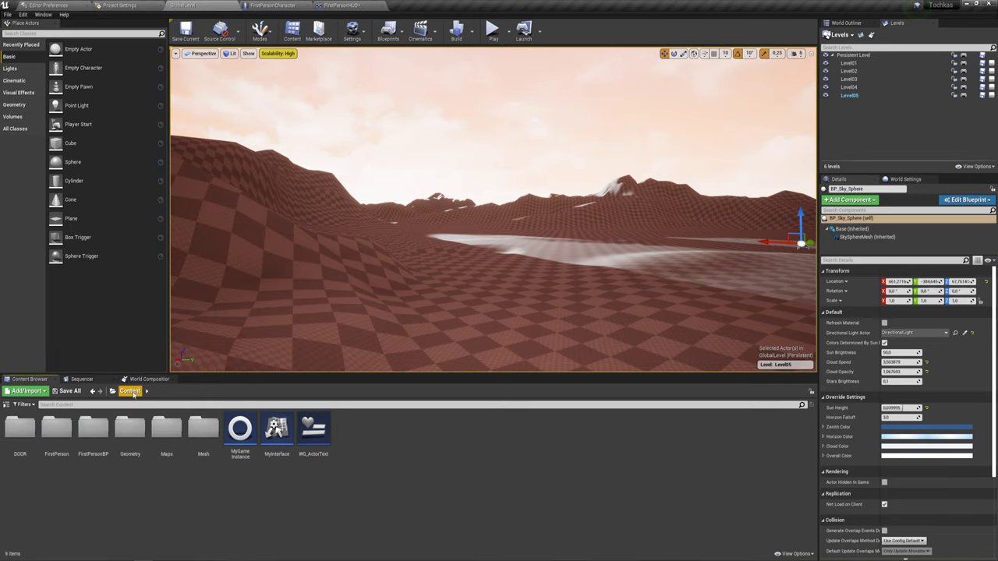
{"action": "right_click", "coordinate": [354, 467]}
{"action": "mouse_move", "coordinate": [405, 406]}
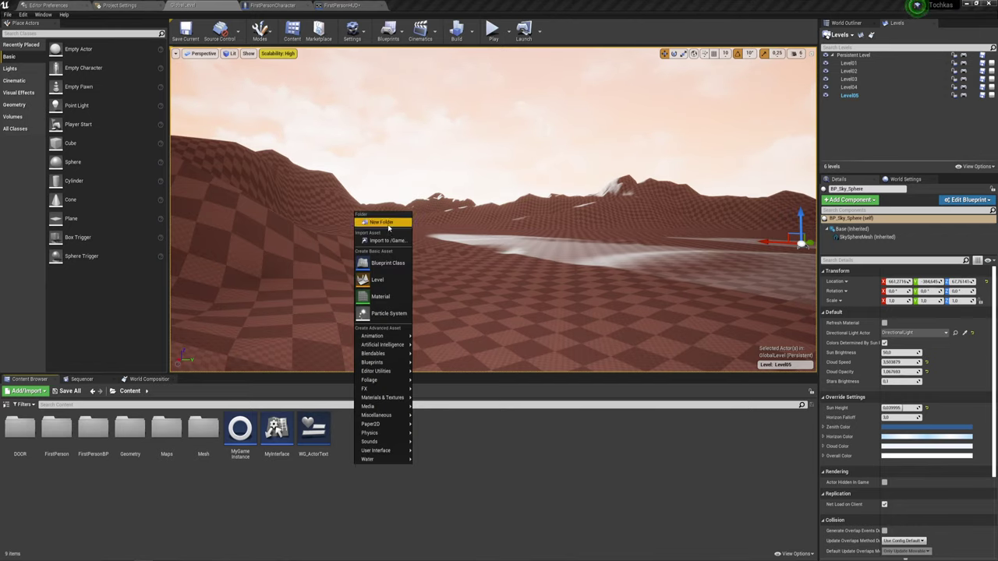
{"action": "left_click", "coordinate": [384, 222]}
{"action": "type", "text": "W"}
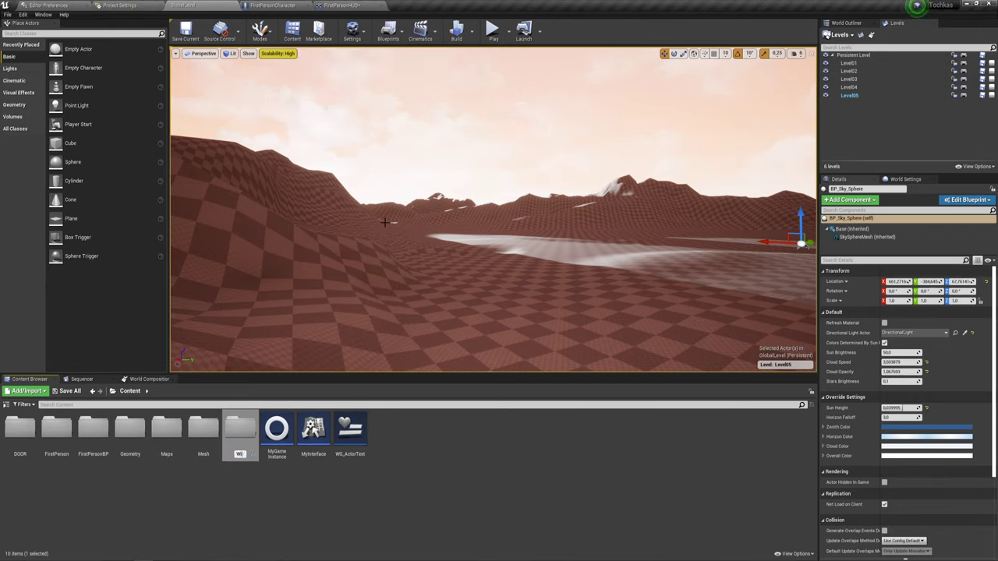
{"action": "type", "text": "idget"}
{"action": "key", "text": "Return"}
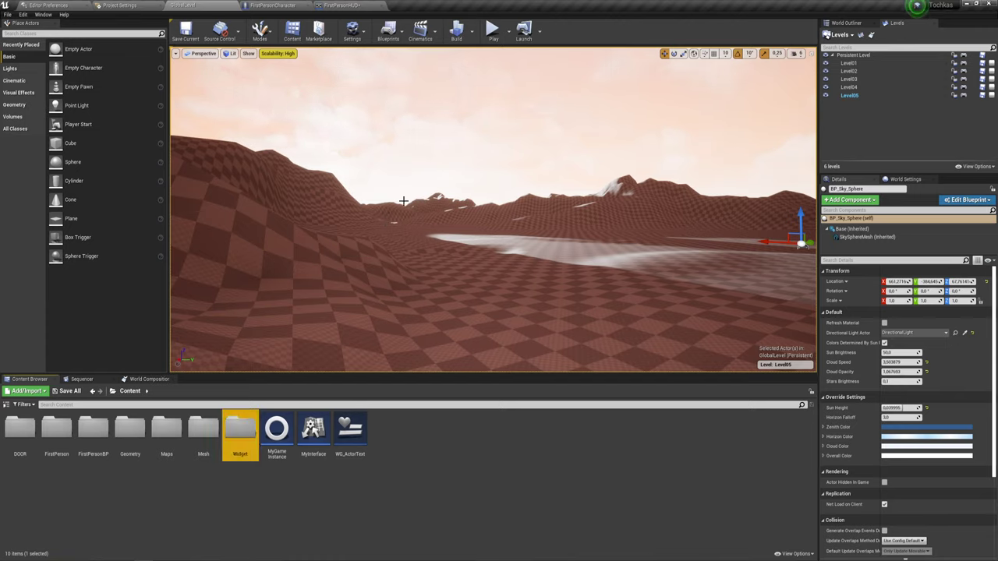
Step: Move WG_ActorText into the Widget folder and open that folder
{"action": "left_click_drag", "start_coordinate": [350, 431], "coordinate": [244, 433]}
{"action": "left_click", "coordinate": [245, 441]}
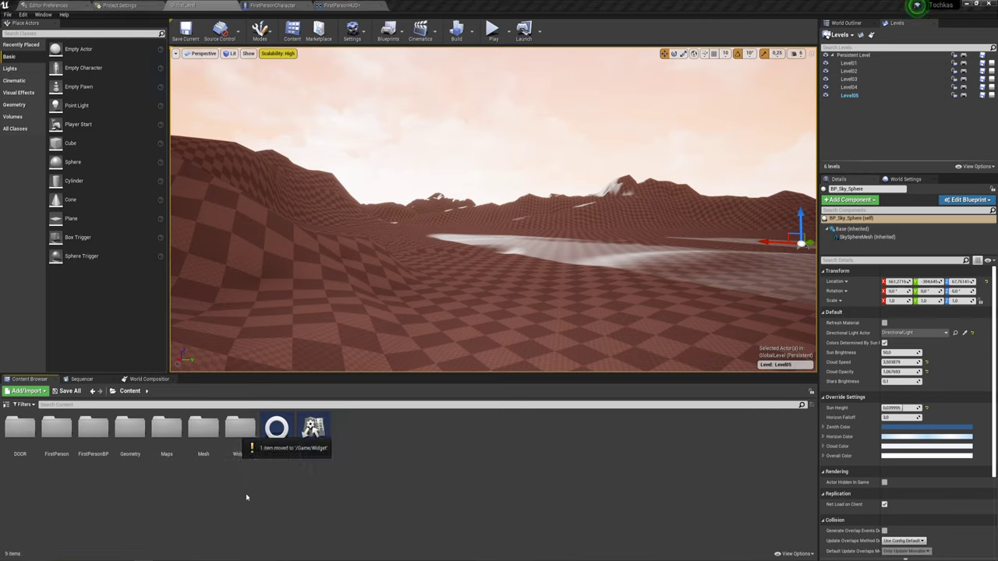
{"action": "double_click", "coordinate": [248, 433]}
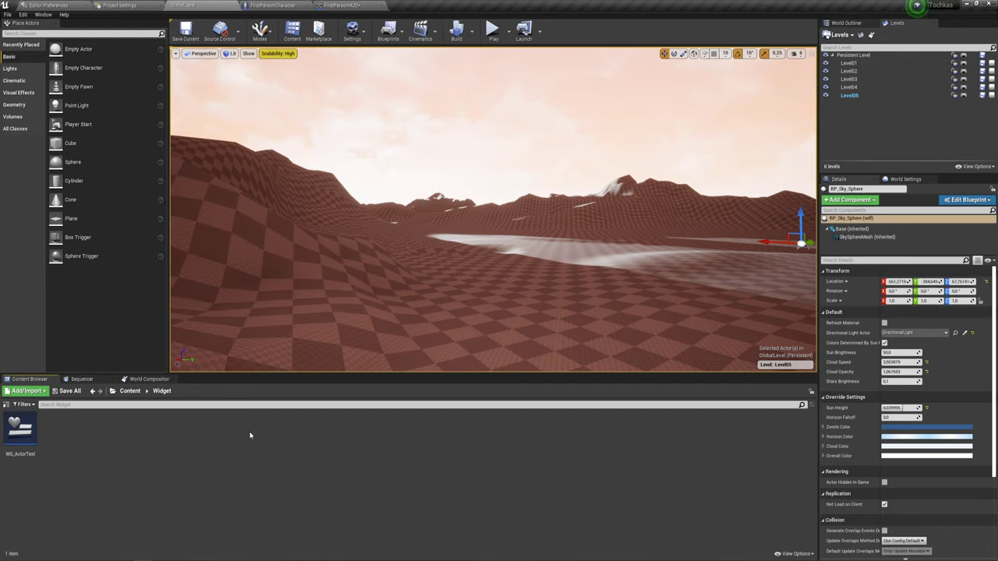
Step: Add a User Interface Widget Blueprint asset named WG_DOPHud beside WG_ActorText
{"action": "right_click", "coordinate": [79, 469]}
{"action": "mouse_move", "coordinate": [95, 454]}
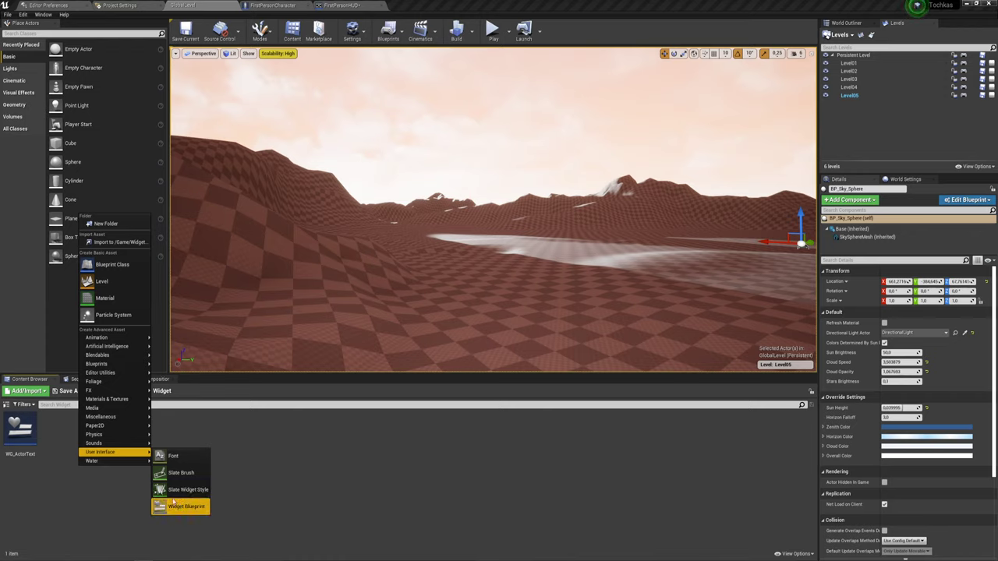
{"action": "left_click", "coordinate": [183, 508]}
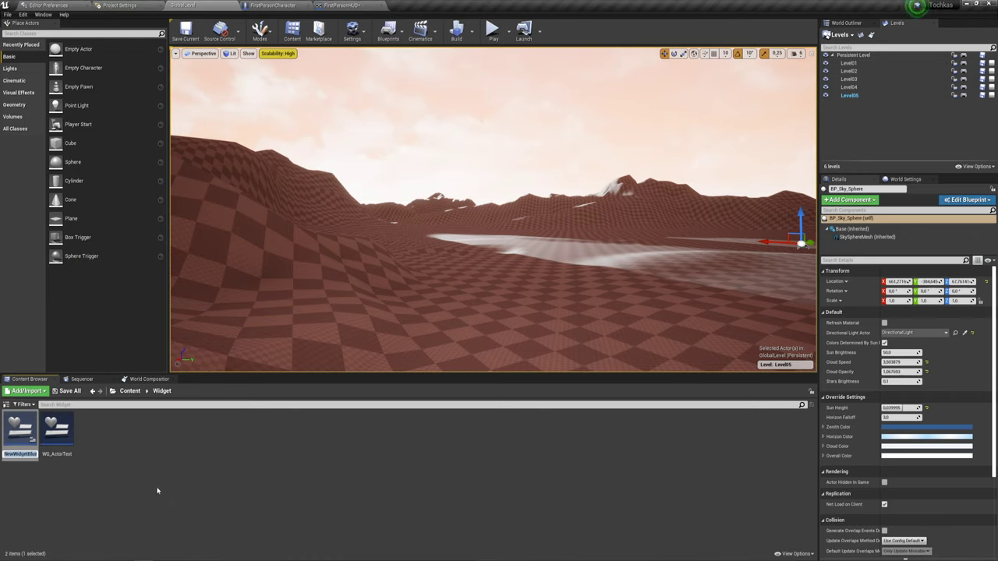
{"action": "type", "text": "WG_"}
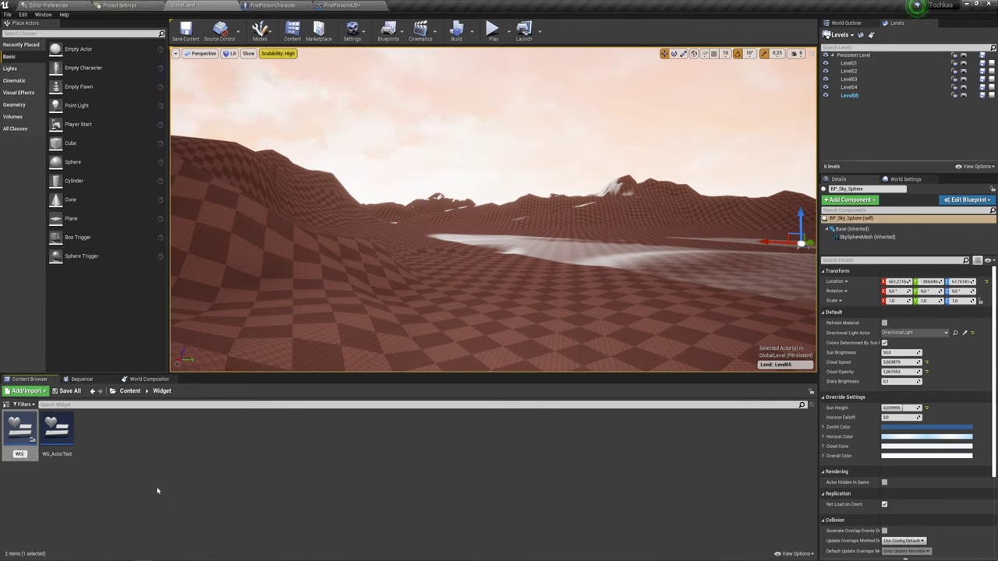
{"action": "type", "text": "I"}
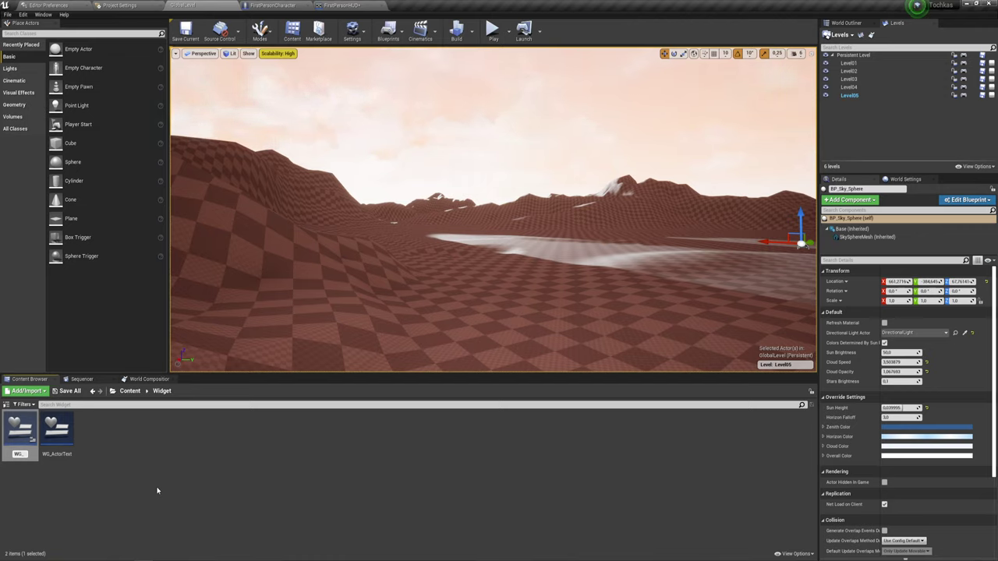
{"action": "type", "text": "DOF"}
{"action": "type", "text": "In"}
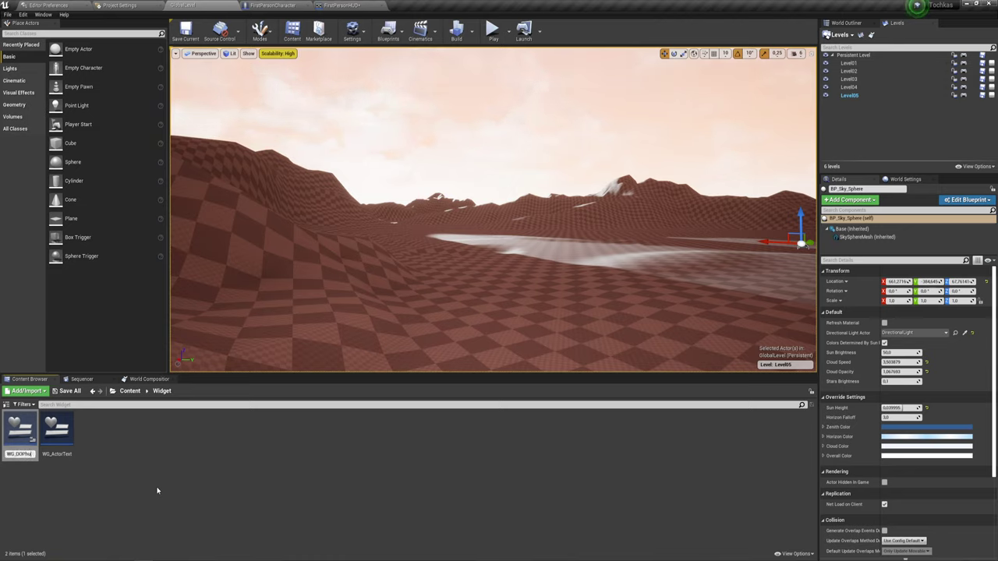
{"action": "type", "text": "d"}
{"action": "key", "text": "Return"}
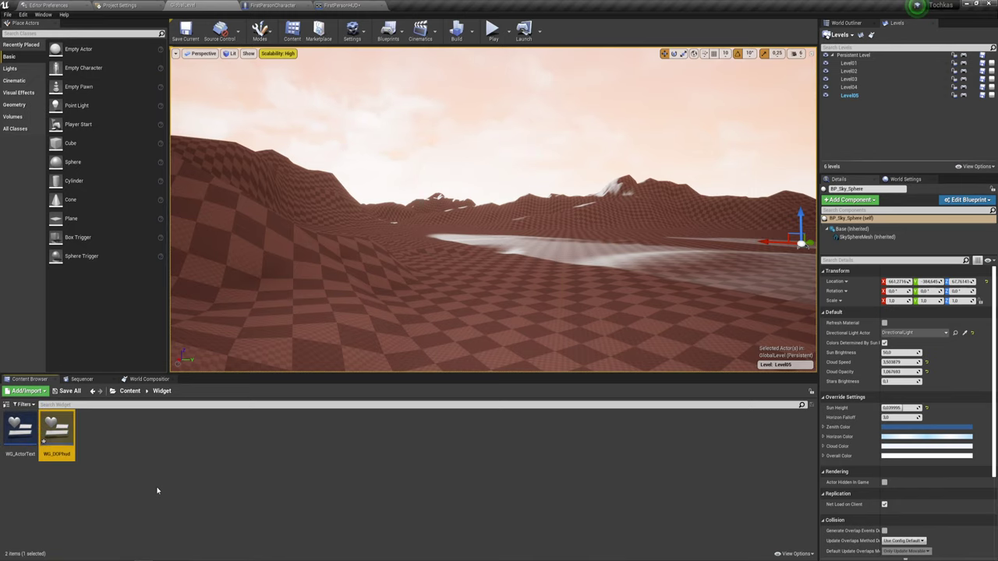
Step: Open WG_DOPHud in the designer and add a slightly shortened, top-centre-anchored progress bar
{"action": "double_click", "coordinate": [54, 434]}
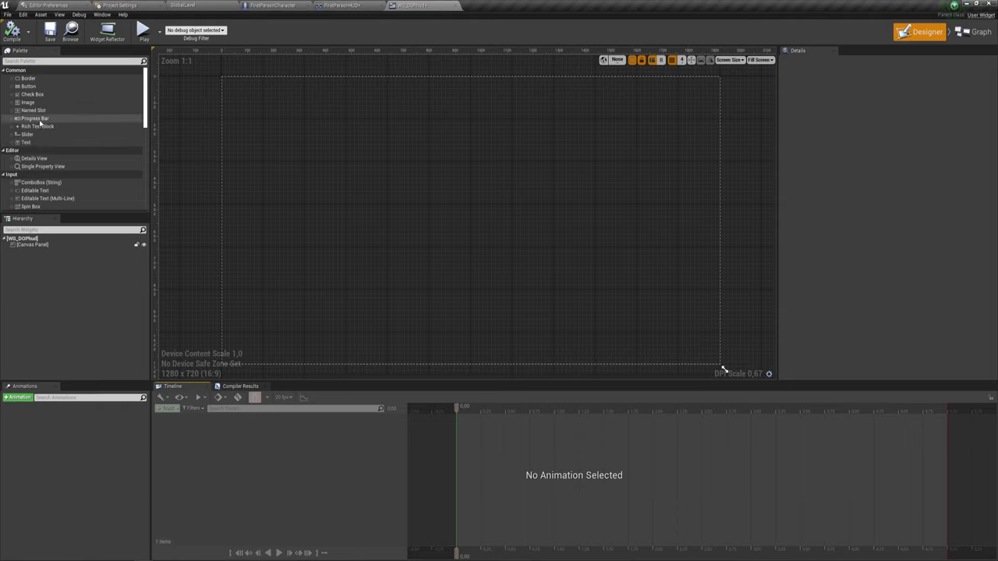
{"action": "mouse_move", "coordinate": [39, 119]}
{"action": "left_mouse_down"}
{"action": "mouse_move", "coordinate": [78, 133]}
{"action": "mouse_move", "coordinate": [555, 105]}
{"action": "left_mouse_up"}
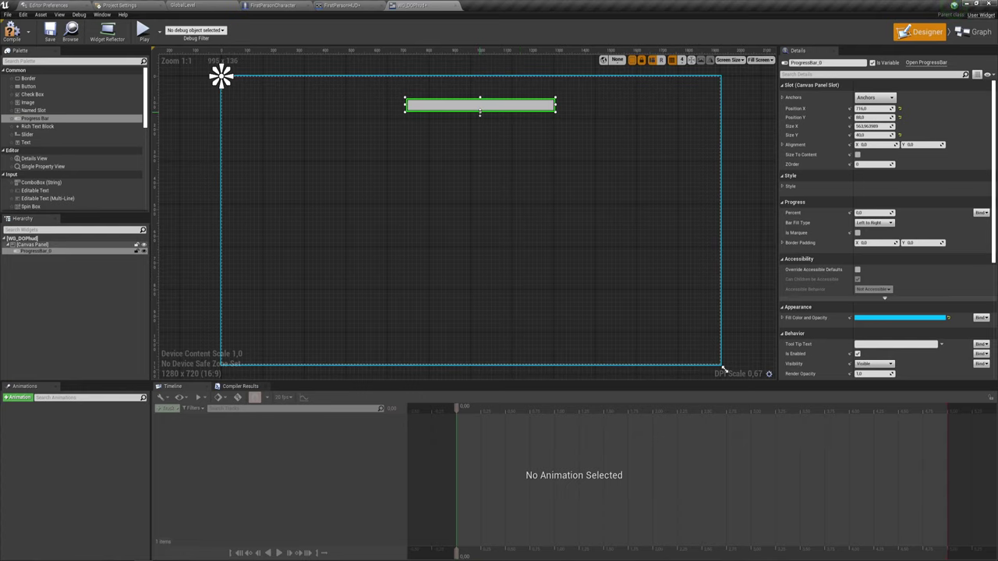
{"action": "left_click_drag", "start_coordinate": [479, 113], "coordinate": [478, 93]}
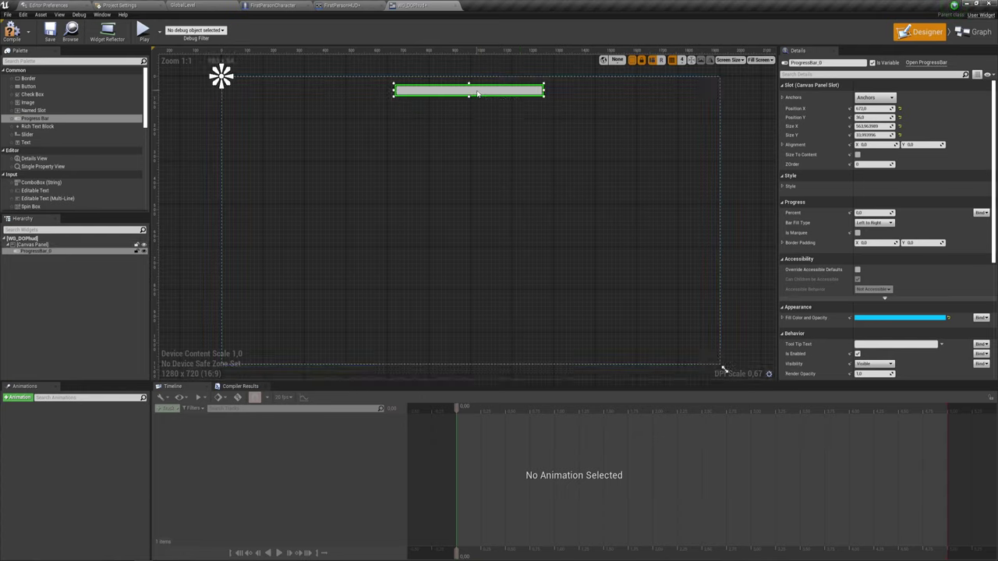
{"action": "left_click", "coordinate": [874, 98]}
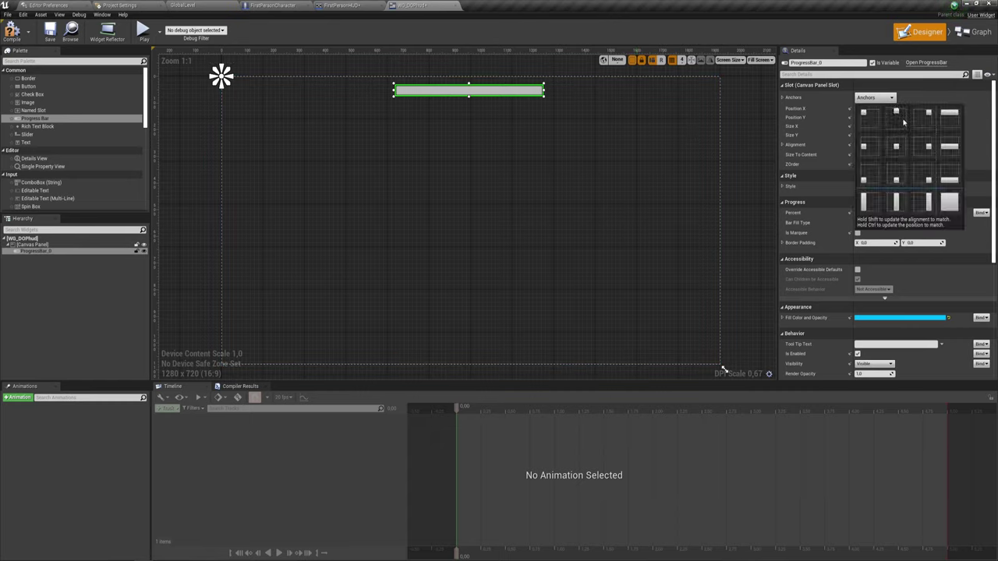
{"action": "left_click", "coordinate": [893, 116]}
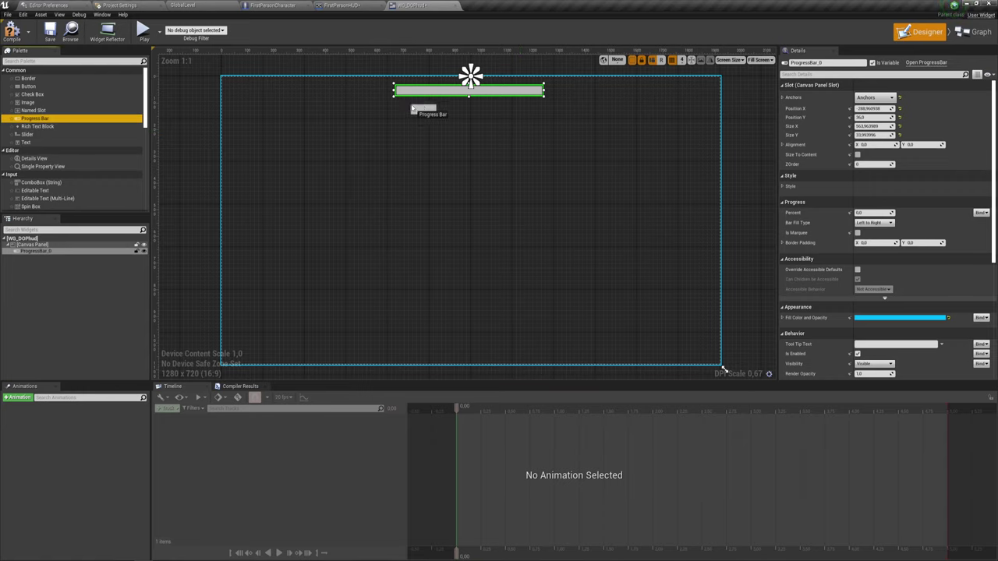
Step: Add a second progress bar, duplicate it below, and make the middle bar thinner
{"action": "mouse_move", "coordinate": [41, 122]}
{"action": "left_mouse_down"}
{"action": "mouse_move", "coordinate": [509, 104]}
{"action": "mouse_move", "coordinate": [481, 100]}
{"action": "left_mouse_up"}
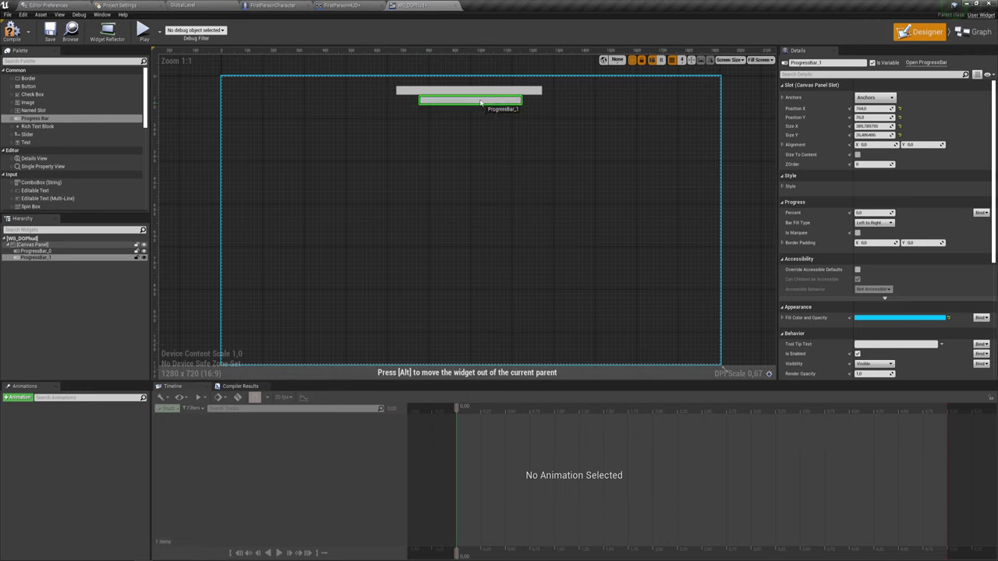
{"action": "left_click", "coordinate": [493, 144]}
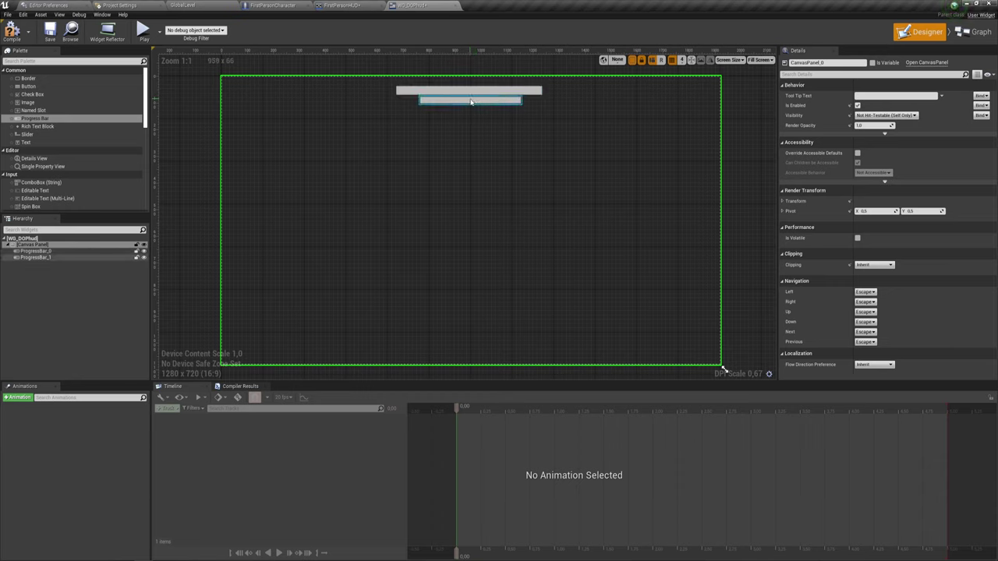
{"action": "left_click", "coordinate": [470, 100]}
{"action": "right_click", "coordinate": [470, 102]}
{"action": "left_click", "coordinate": [513, 137]}
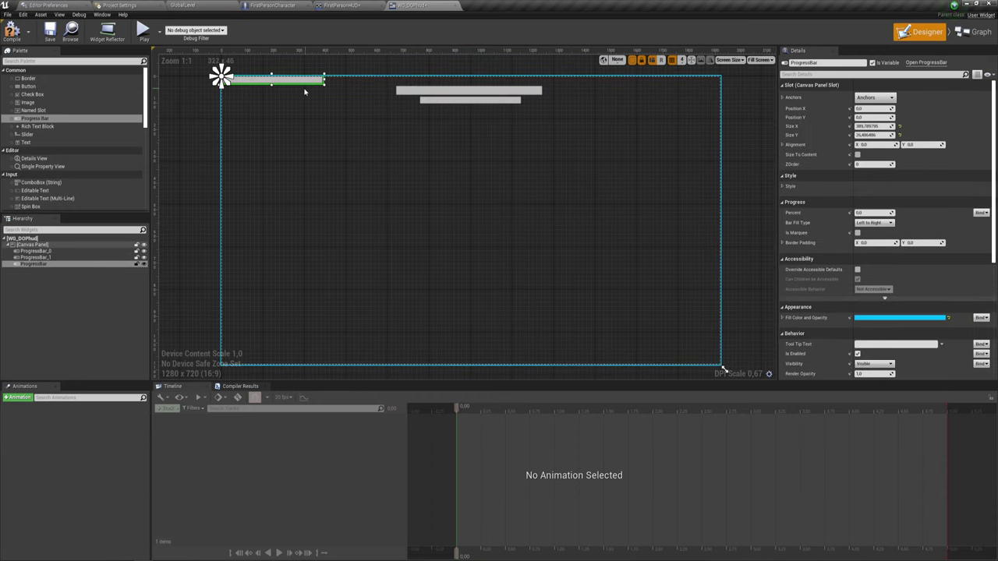
{"action": "mouse_move", "coordinate": [304, 81]}
{"action": "left_mouse_down"}
{"action": "mouse_move", "coordinate": [482, 119]}
{"action": "mouse_move", "coordinate": [492, 111]}
{"action": "left_mouse_up"}
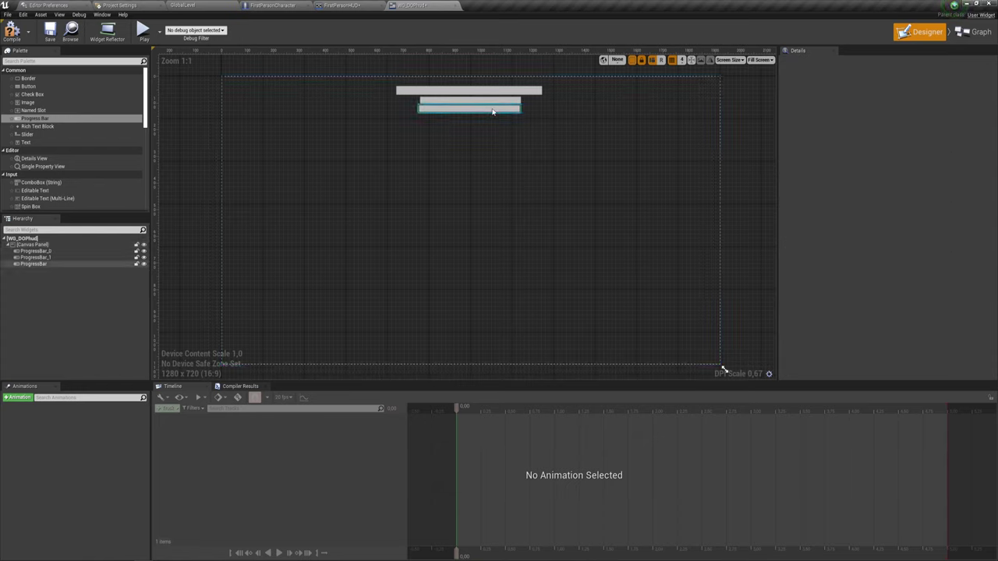
{"action": "left_click", "coordinate": [527, 136]}
{"action": "left_click", "coordinate": [473, 104]}
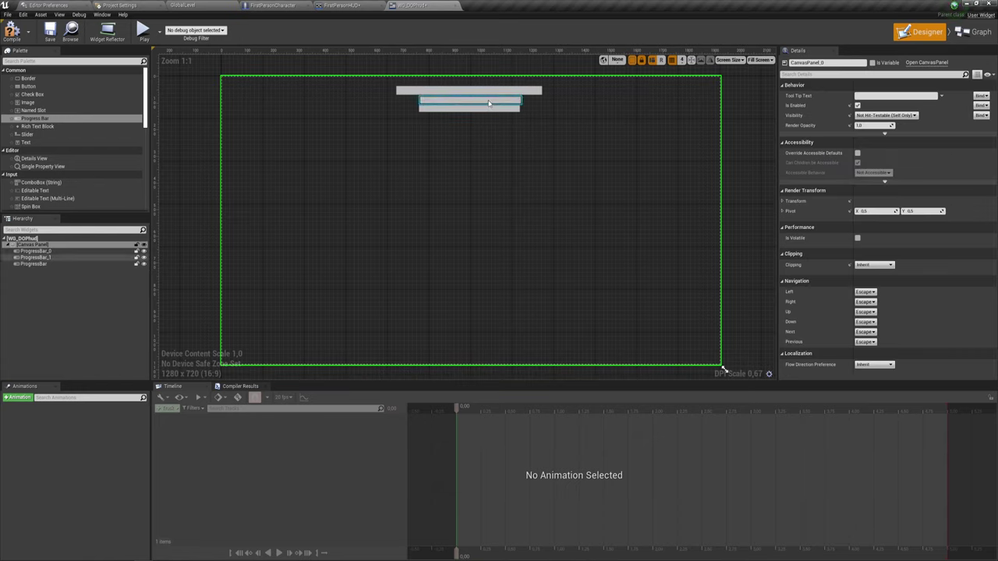
{"action": "left_click_drag", "start_coordinate": [473, 106], "coordinate": [471, 110]}
Step: Replace the bottom bar with a fresh duplicate of the middle bar placed beneath it
{"action": "left_click", "coordinate": [470, 108]}
{"action": "key", "text": "Delete"}
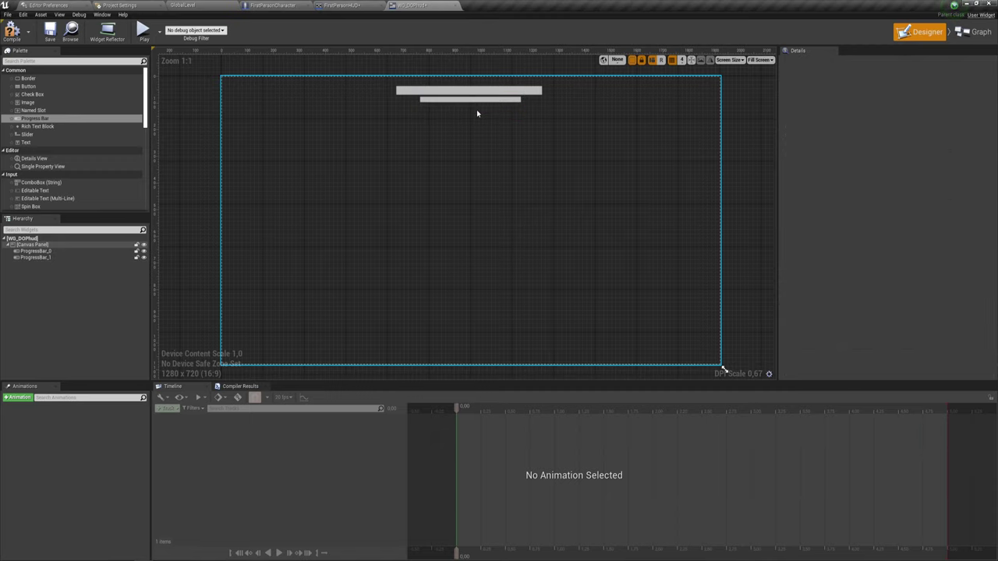
{"action": "left_click", "coordinate": [472, 100]}
{"action": "right_click", "coordinate": [483, 102]}
{"action": "left_click", "coordinate": [510, 137]}
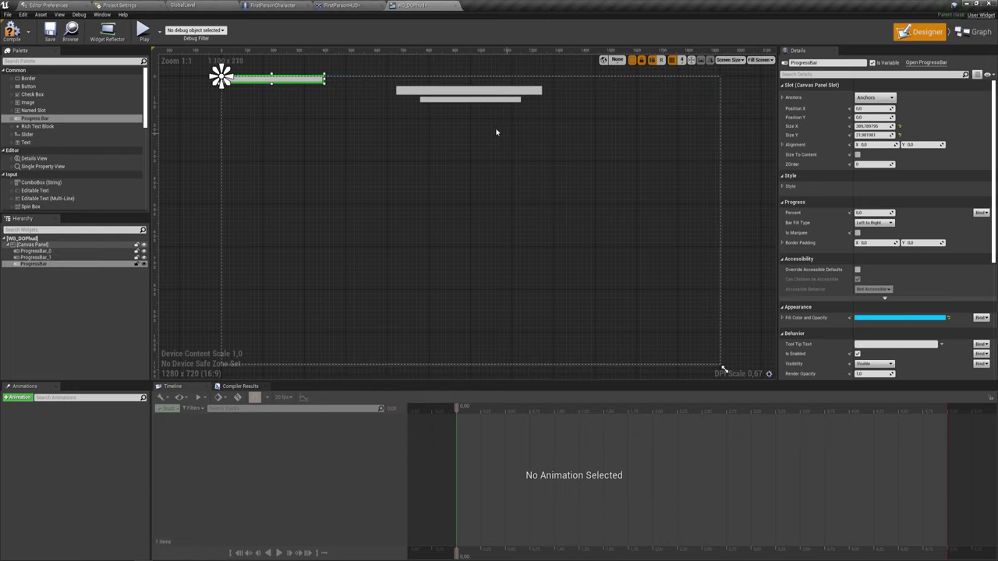
{"action": "left_click_drag", "start_coordinate": [293, 81], "coordinate": [491, 111]}
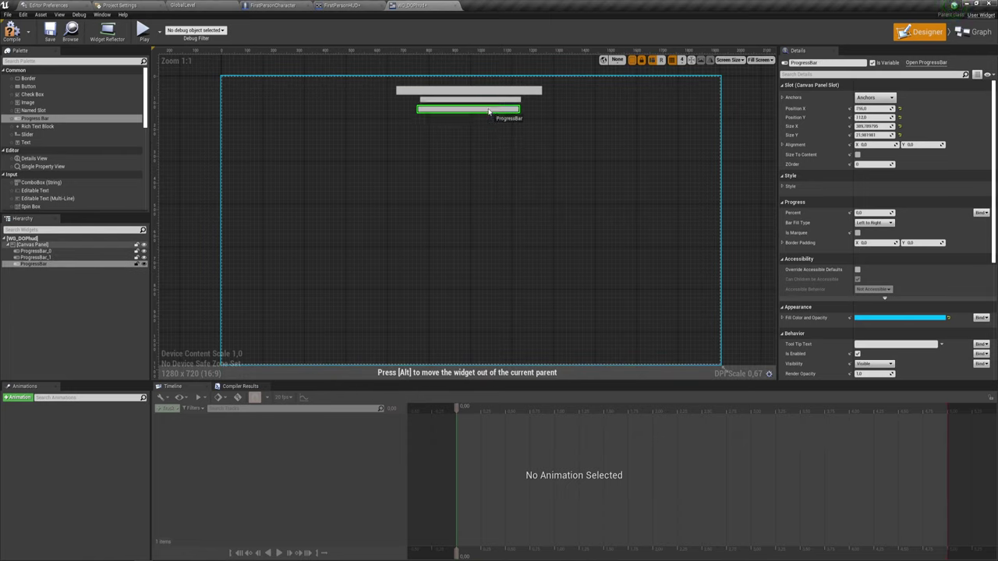
{"action": "left_click", "coordinate": [538, 158]}
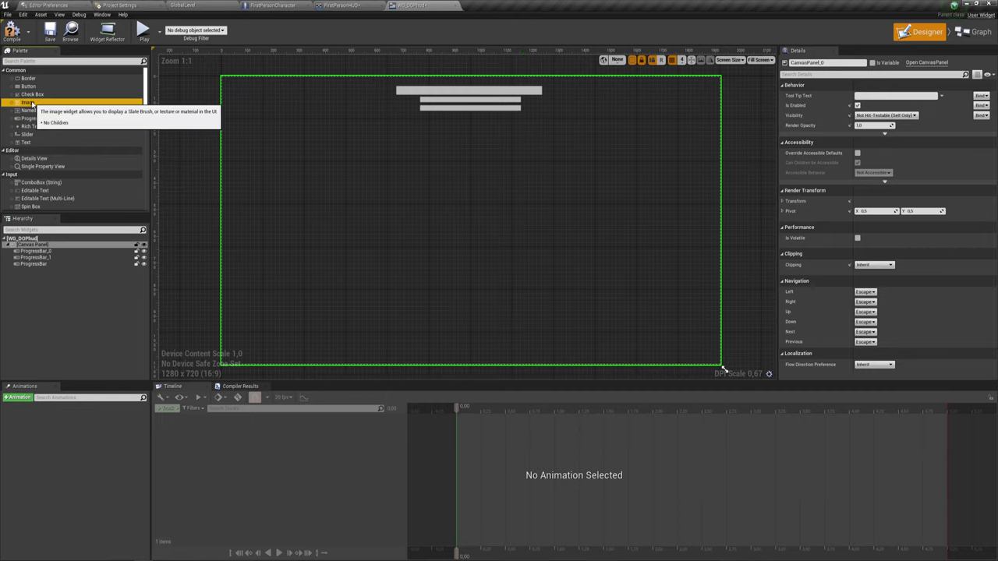
Step: Add an Image square right of the bars, duplicate it beside the first, and nudge both left
{"action": "mouse_move", "coordinate": [31, 102]}
{"action": "left_mouse_down"}
{"action": "mouse_move", "coordinate": [500, 121]}
{"action": "mouse_move", "coordinate": [560, 99]}
{"action": "left_mouse_up"}
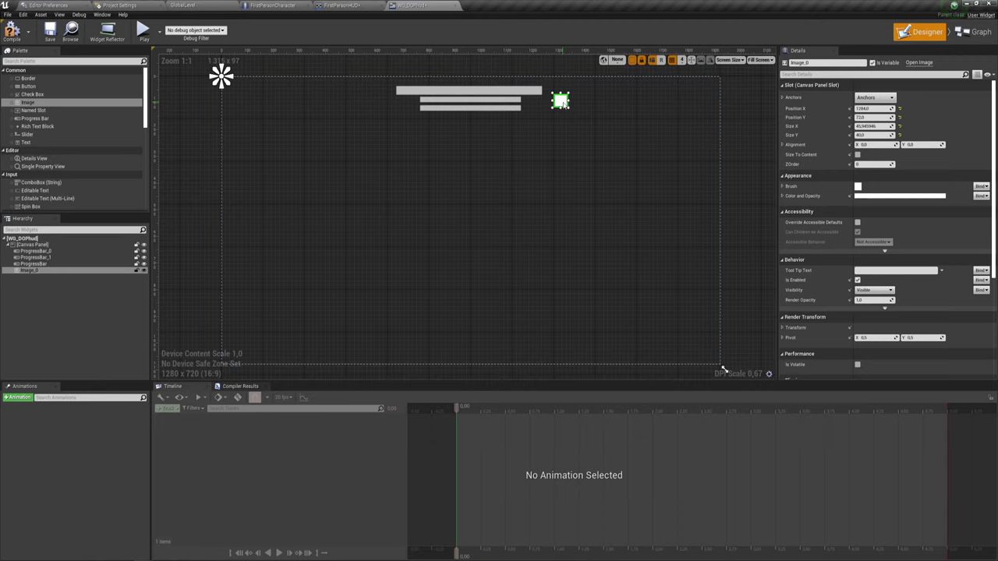
{"action": "right_click", "coordinate": [563, 102]}
{"action": "left_click", "coordinate": [577, 136]}
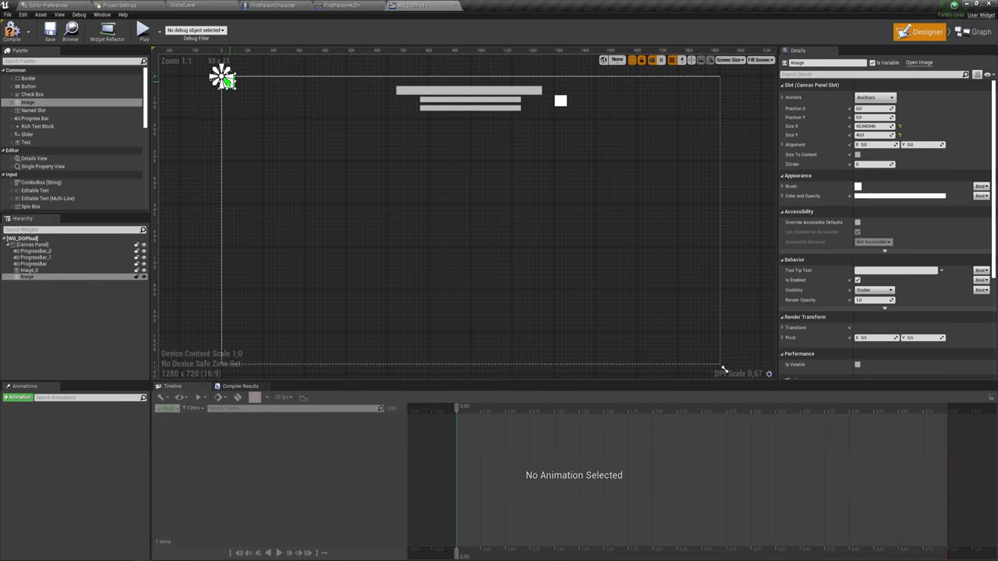
{"action": "left_click_drag", "start_coordinate": [234, 89], "coordinate": [328, 127]}
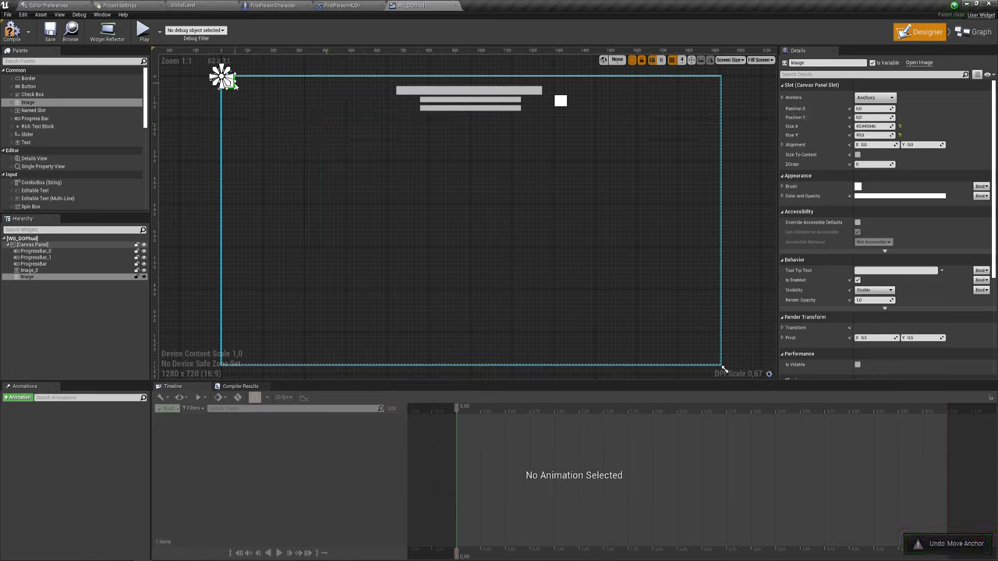
{"action": "mouse_move", "coordinate": [232, 83]}
{"action": "left_mouse_down"}
{"action": "mouse_move", "coordinate": [573, 121]}
{"action": "mouse_move", "coordinate": [567, 115]}
{"action": "left_mouse_up"}
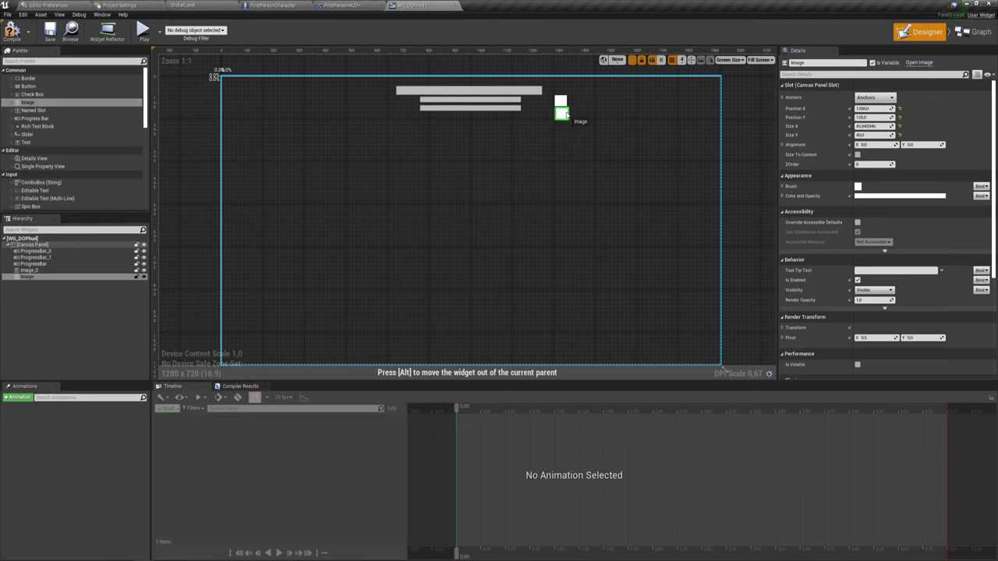
{"action": "left_click_drag", "start_coordinate": [566, 115], "coordinate": [580, 103]}
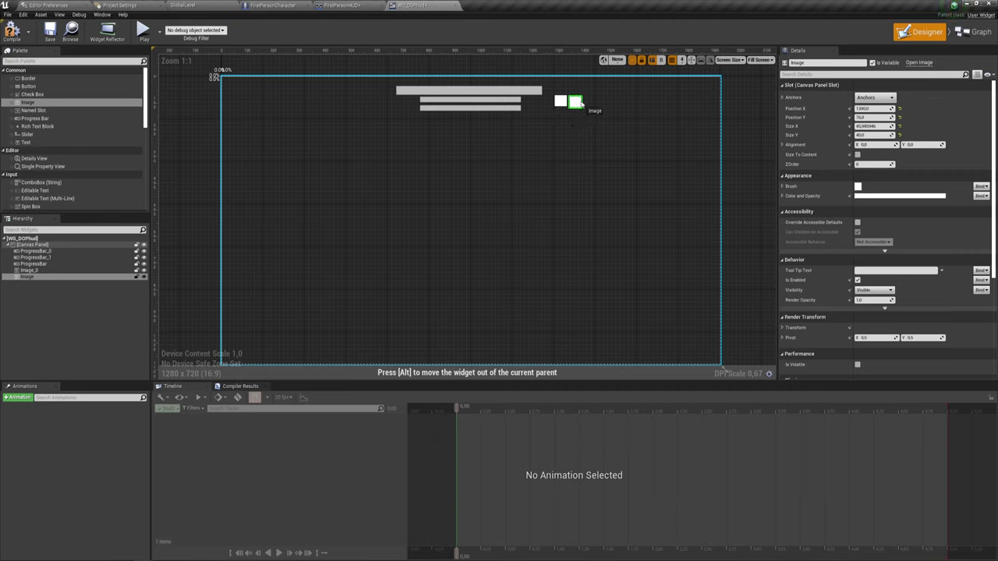
{"action": "left_click", "coordinate": [548, 116]}
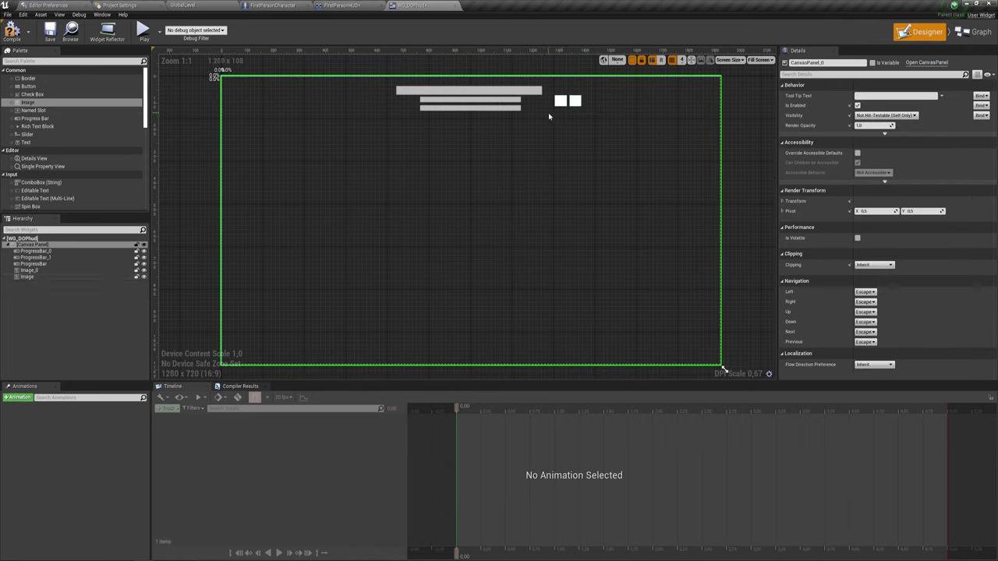
{"action": "left_click", "coordinate": [577, 101]}
{"action": "left_click", "coordinate": [560, 102], "text": "ctrl"}
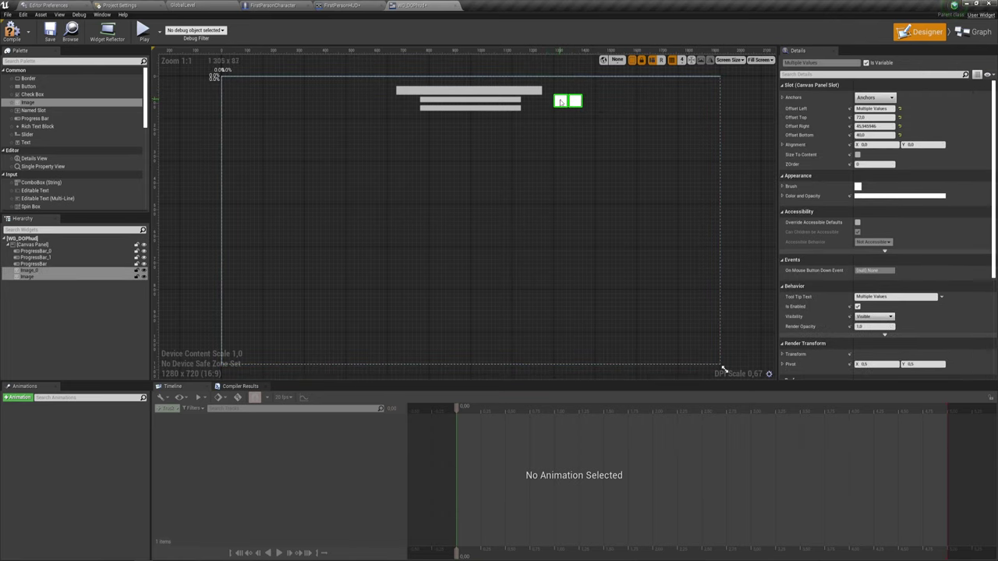
{"action": "left_click_drag", "start_coordinate": [560, 102], "coordinate": [555, 106]}
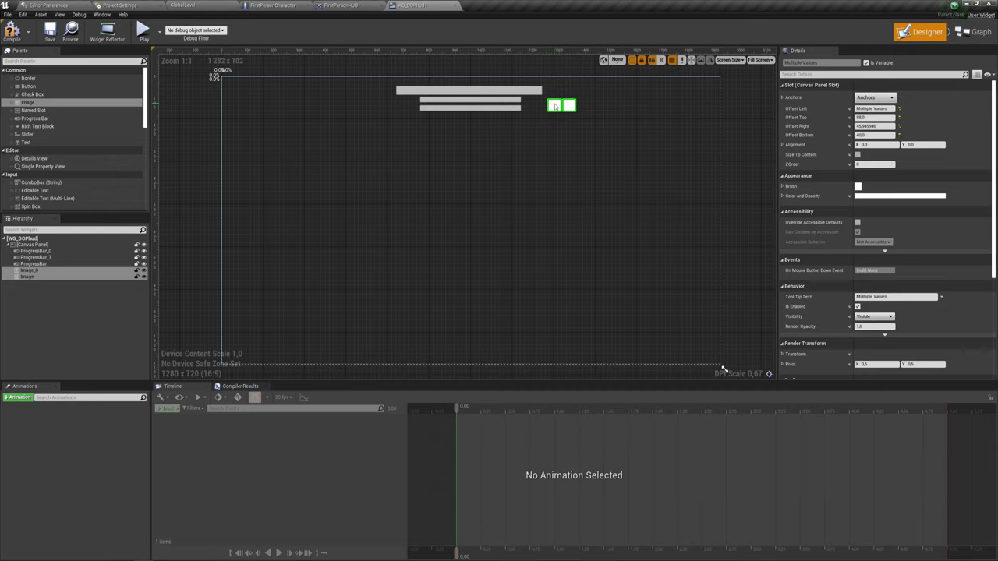
Step: Anchor both image squares to the top-centre preset
{"action": "left_click", "coordinate": [558, 142]}
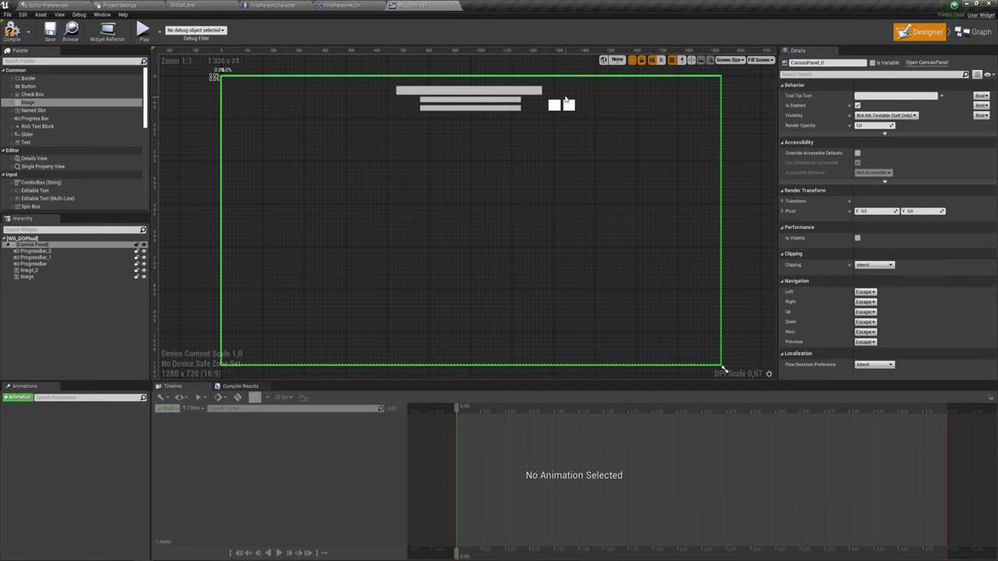
{"action": "left_click", "coordinate": [554, 106]}
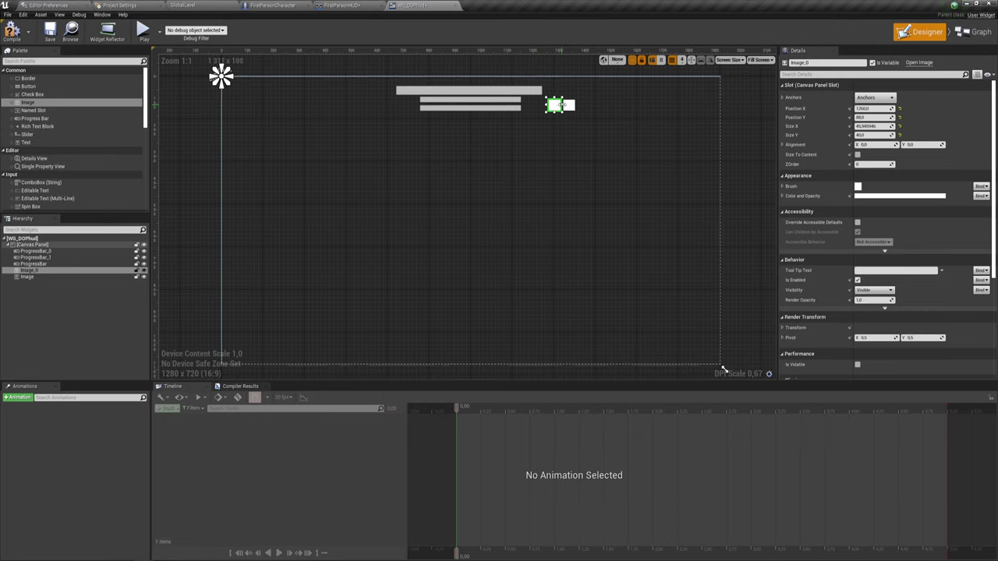
{"action": "left_click", "coordinate": [356, 186]}
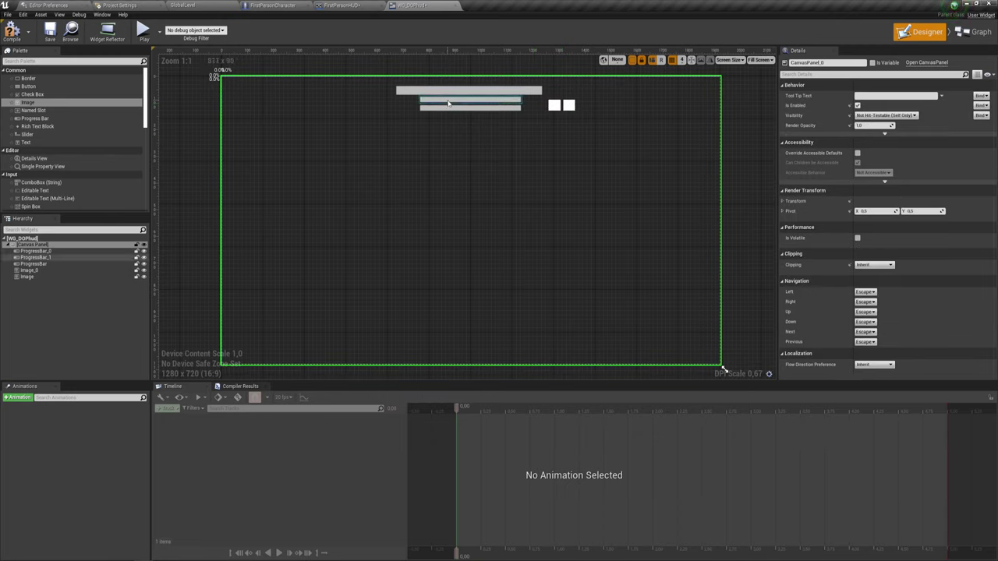
{"action": "left_click", "coordinate": [555, 105]}
{"action": "left_click", "coordinate": [569, 104], "text": "ctrl"}
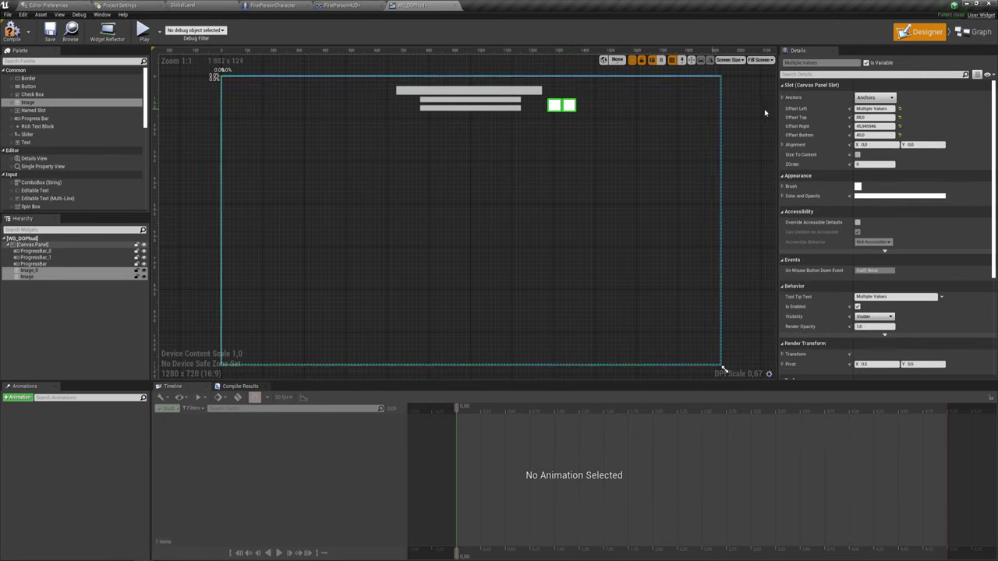
{"action": "left_click", "coordinate": [875, 98]}
{"action": "left_click", "coordinate": [898, 125]}
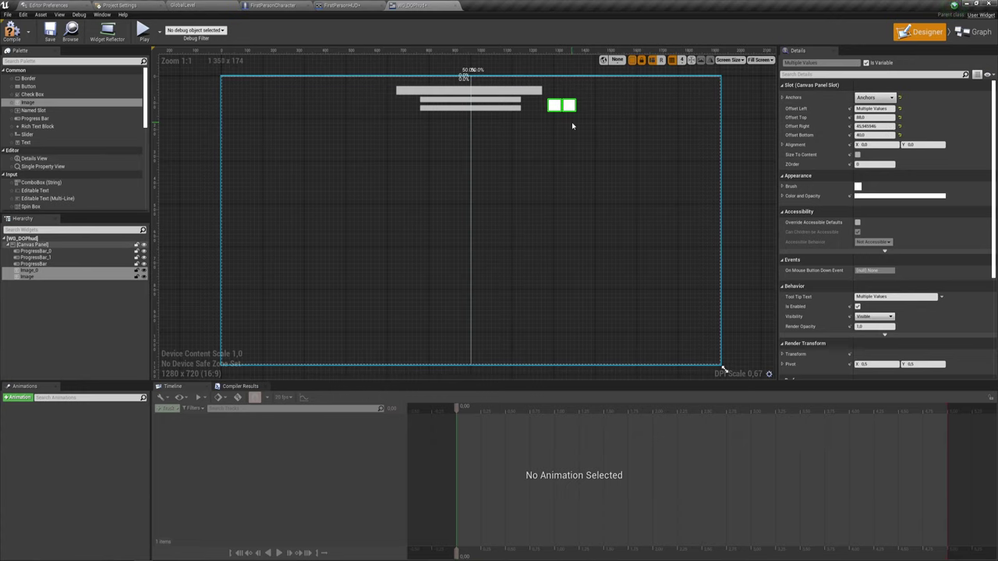
Step: Anchor the middle and bottom progress bars to top centre and verify the top bar's anchor
{"action": "left_click", "coordinate": [478, 101]}
{"action": "left_click", "coordinate": [491, 107], "text": "ctrl"}
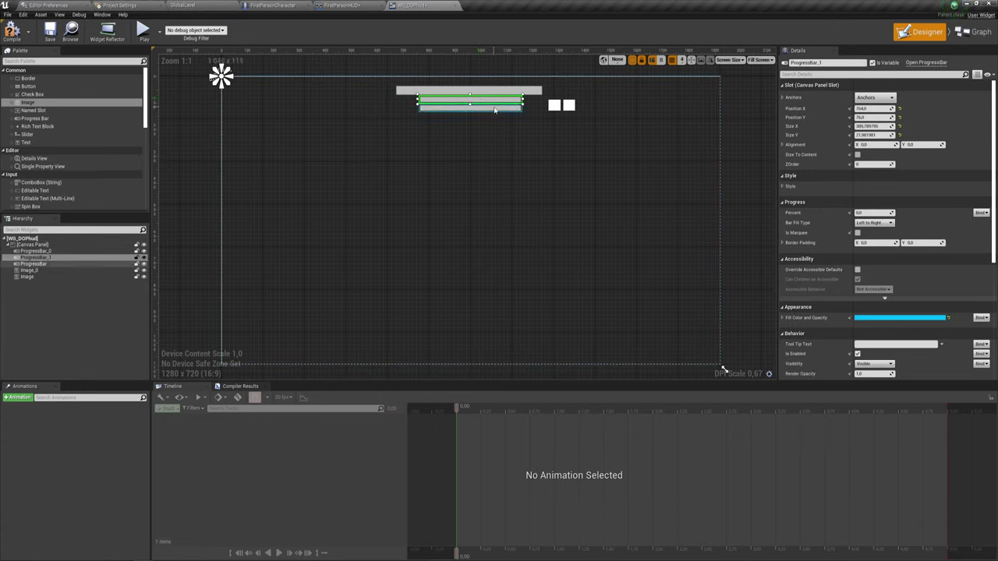
{"action": "left_click", "coordinate": [873, 98]}
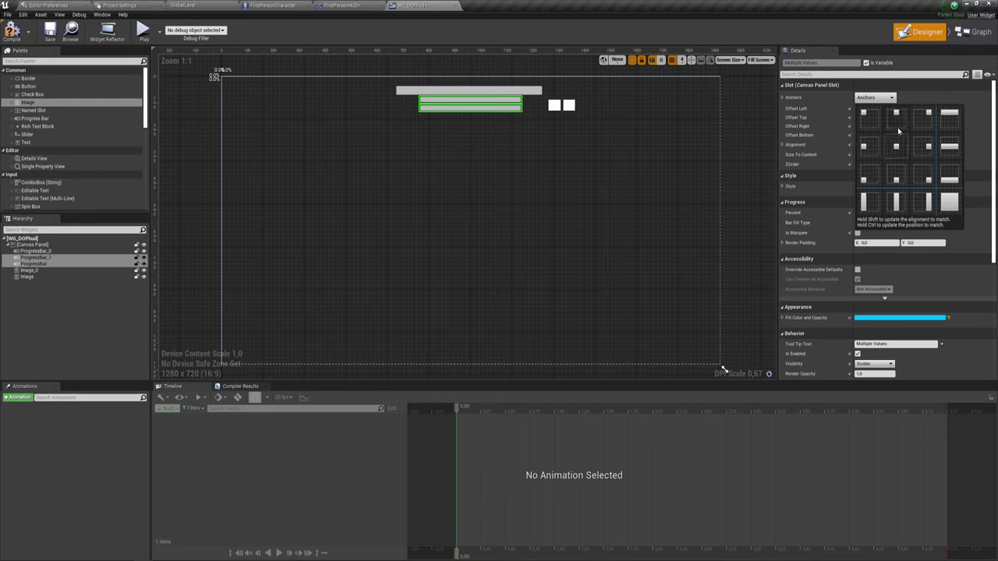
{"action": "left_click", "coordinate": [889, 122]}
{"action": "left_click", "coordinate": [514, 170]}
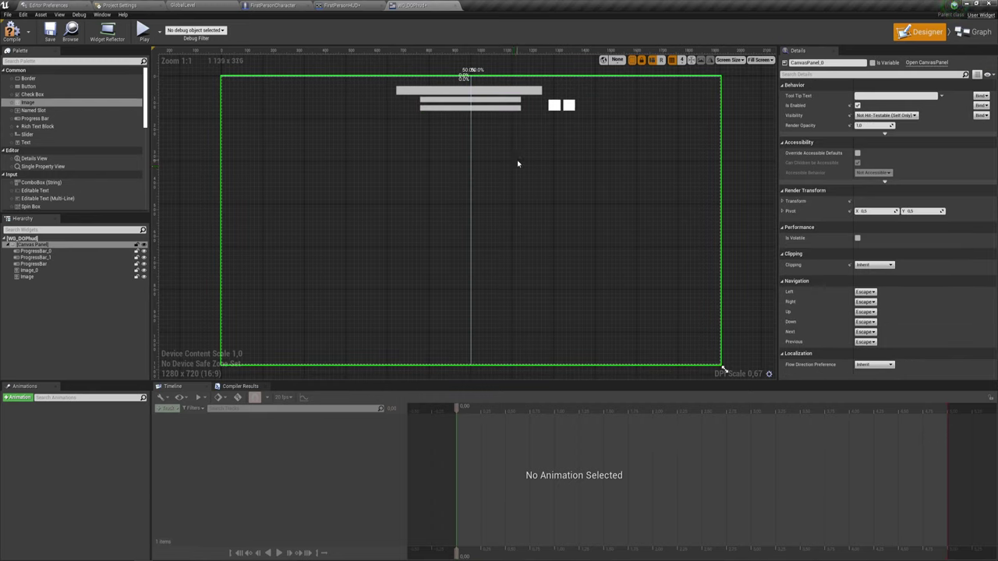
{"action": "left_click", "coordinate": [499, 101]}
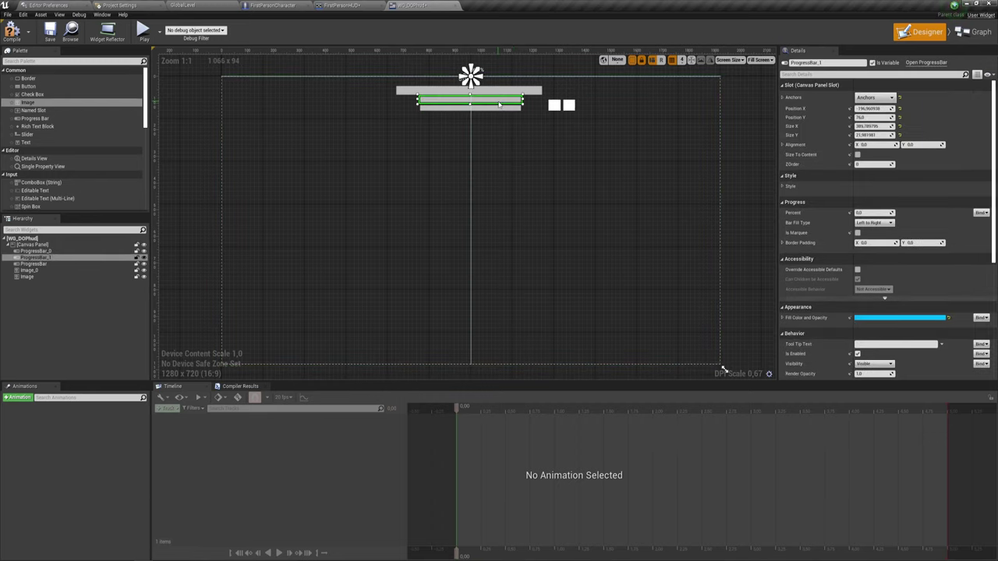
{"action": "left_click", "coordinate": [499, 91]}
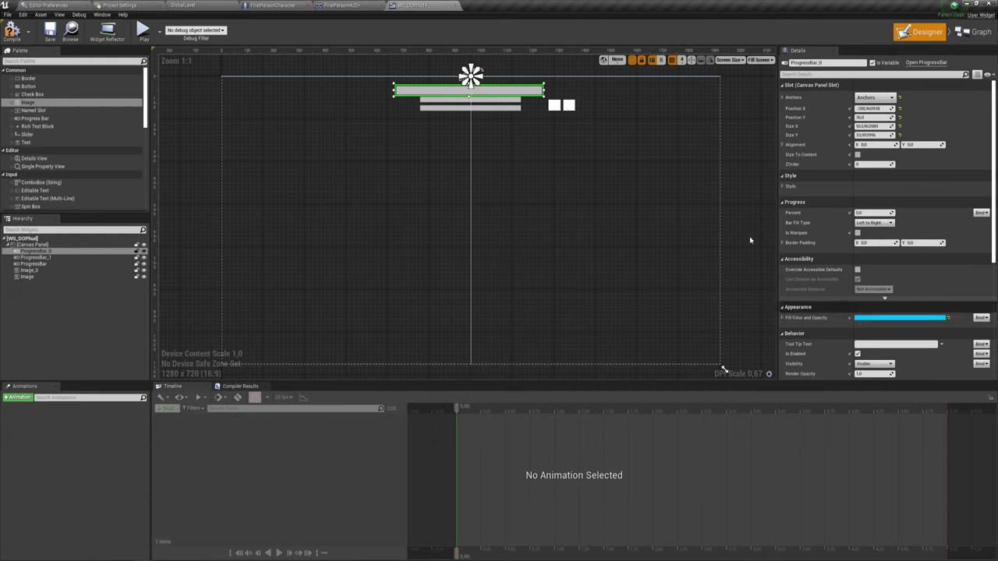
Step: Set the top bar's fill colour to red and its Percent to about 0.87
{"action": "left_click", "coordinate": [883, 318]}
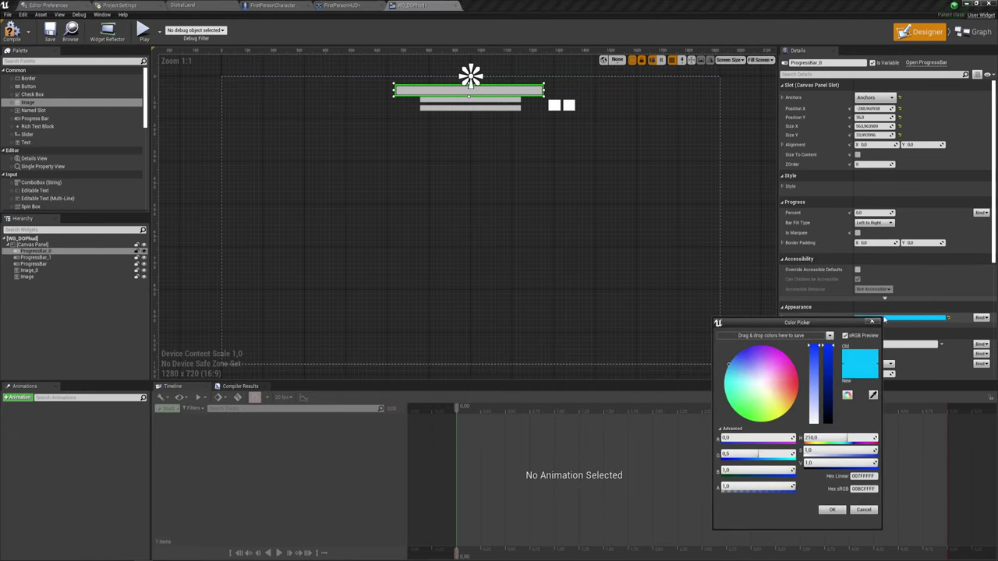
{"action": "left_click", "coordinate": [795, 385]}
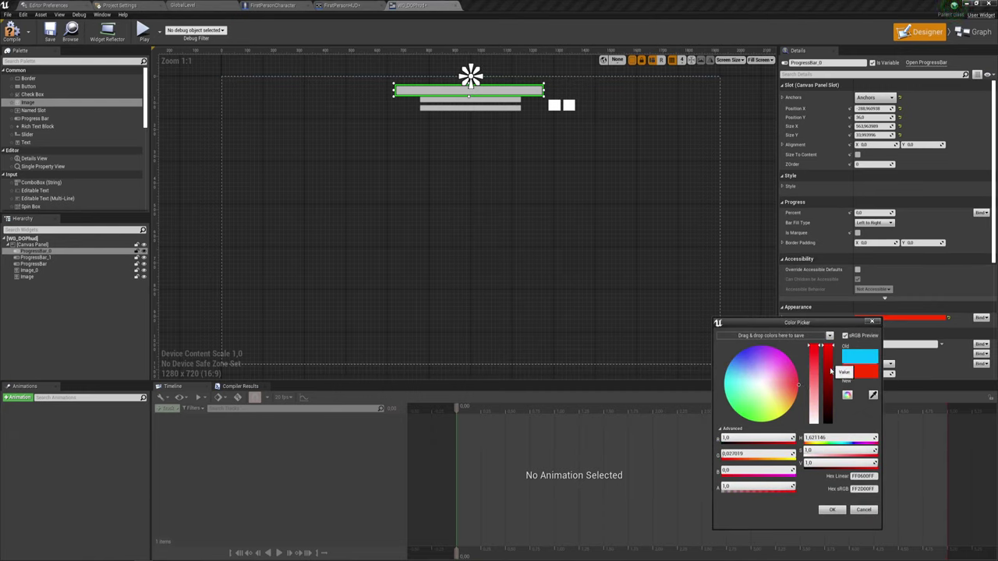
{"action": "left_click", "coordinate": [831, 509]}
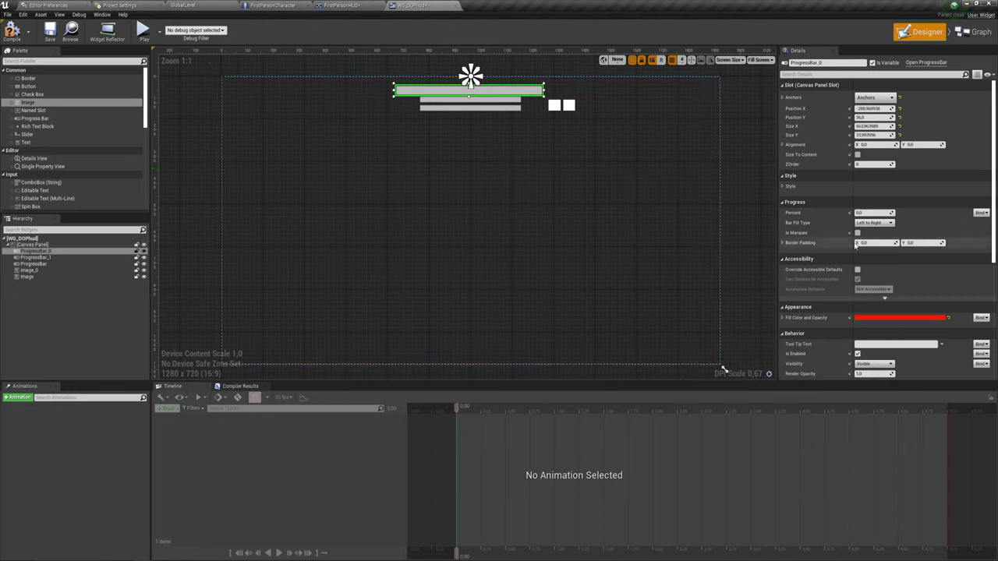
{"action": "left_click_drag", "start_coordinate": [867, 213], "coordinate": [928, 213]}
{"action": "left_click", "coordinate": [617, 151]}
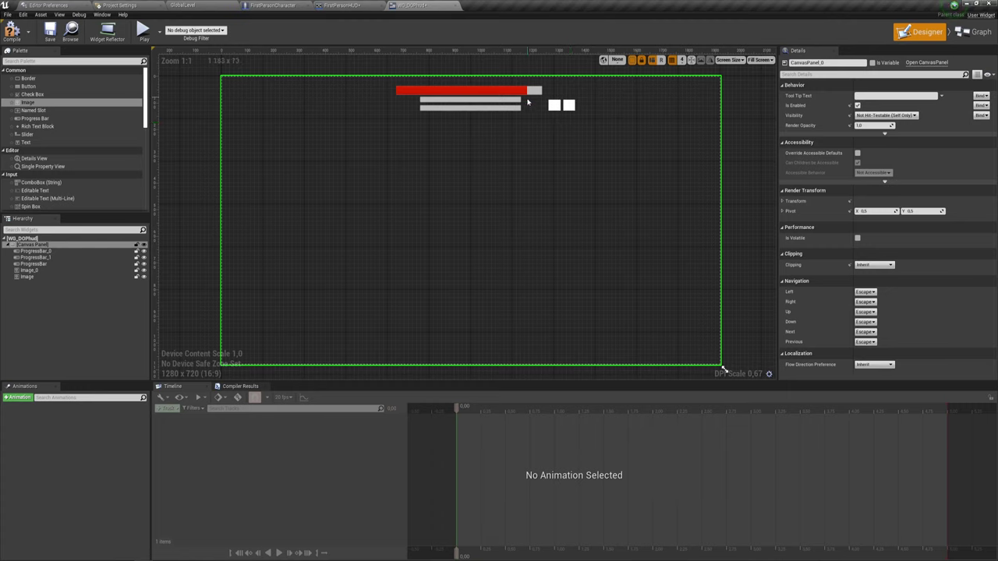
{"action": "left_click", "coordinate": [505, 102]}
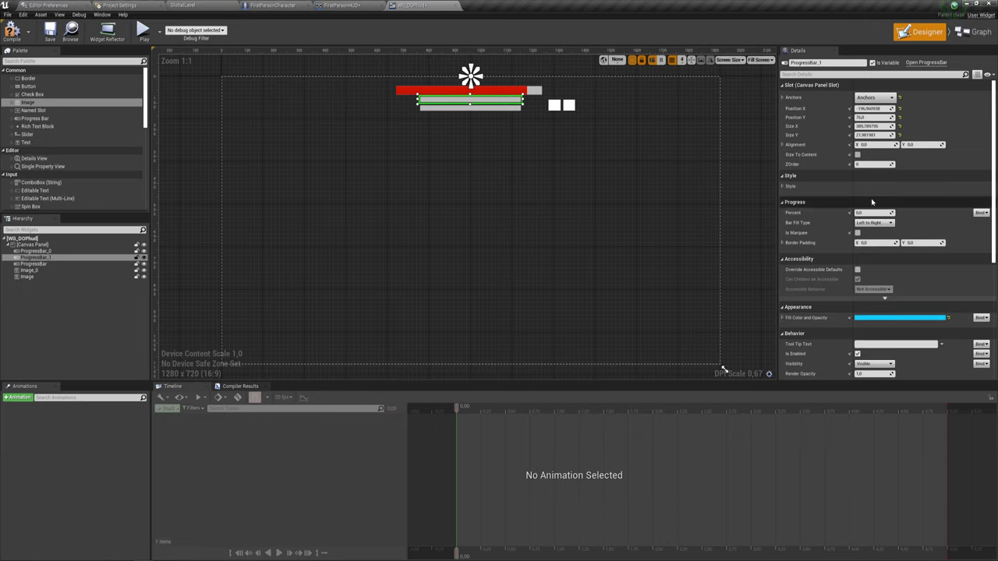
Step: Raise the cyan middle bar's Percent, then give the bottom bar a yellow fill at about 0.65
{"action": "left_click_drag", "start_coordinate": [867, 212], "coordinate": [889, 213]}
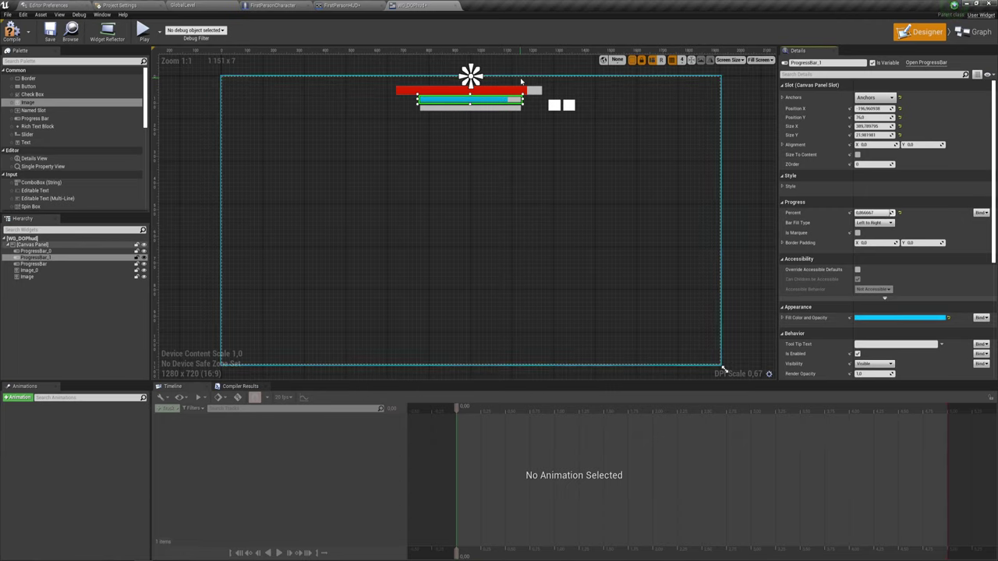
{"action": "left_click", "coordinate": [497, 110]}
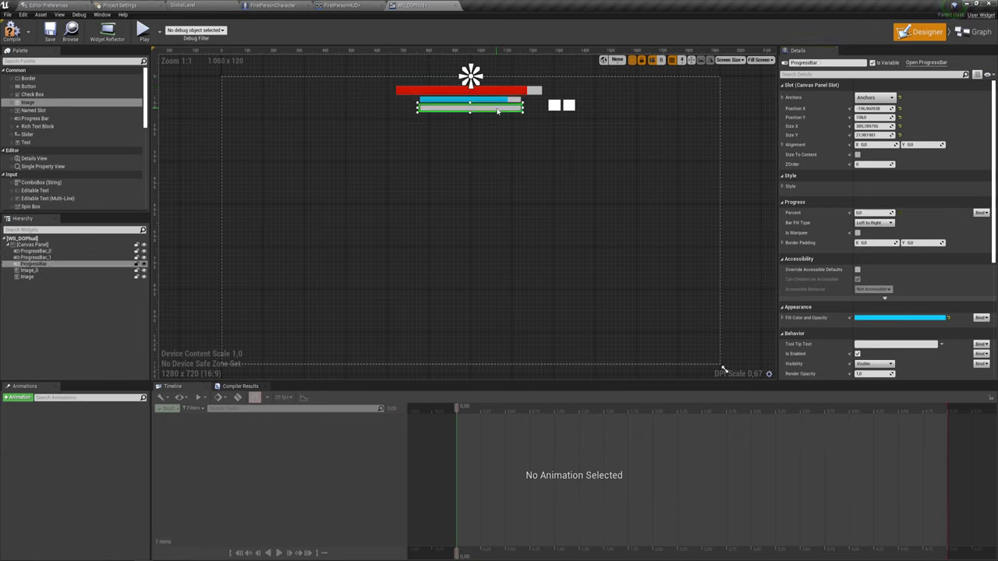
{"action": "left_click", "coordinate": [897, 318]}
{"action": "left_click_drag", "start_coordinate": [790, 387], "coordinate": [807, 410]}
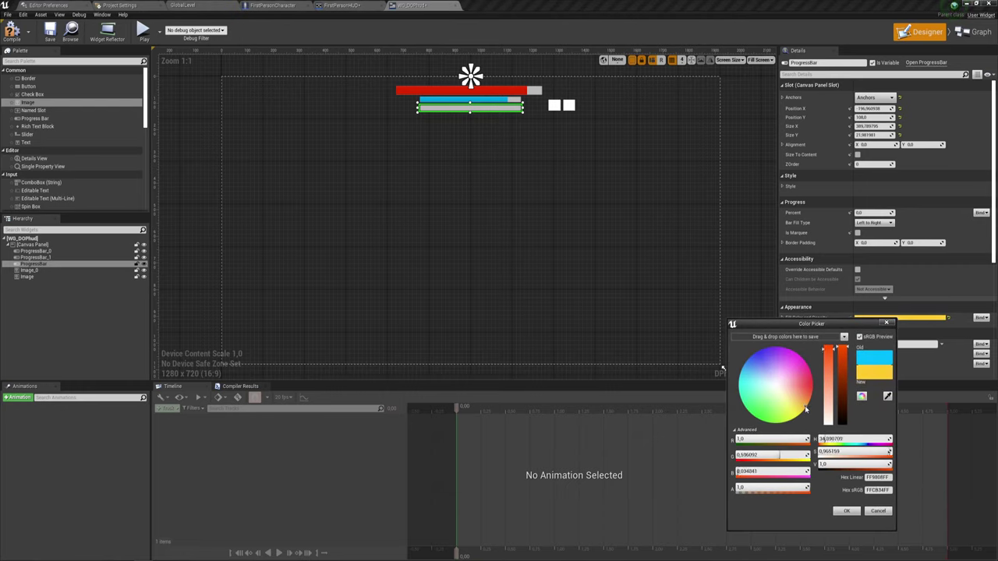
{"action": "left_click", "coordinate": [846, 510]}
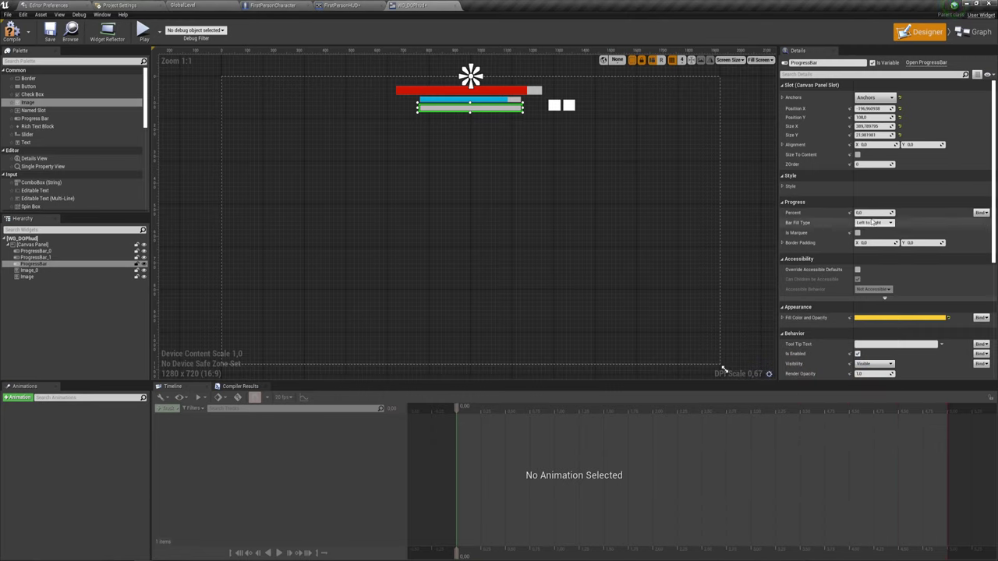
{"action": "left_click_drag", "start_coordinate": [872, 213], "coordinate": [883, 213]}
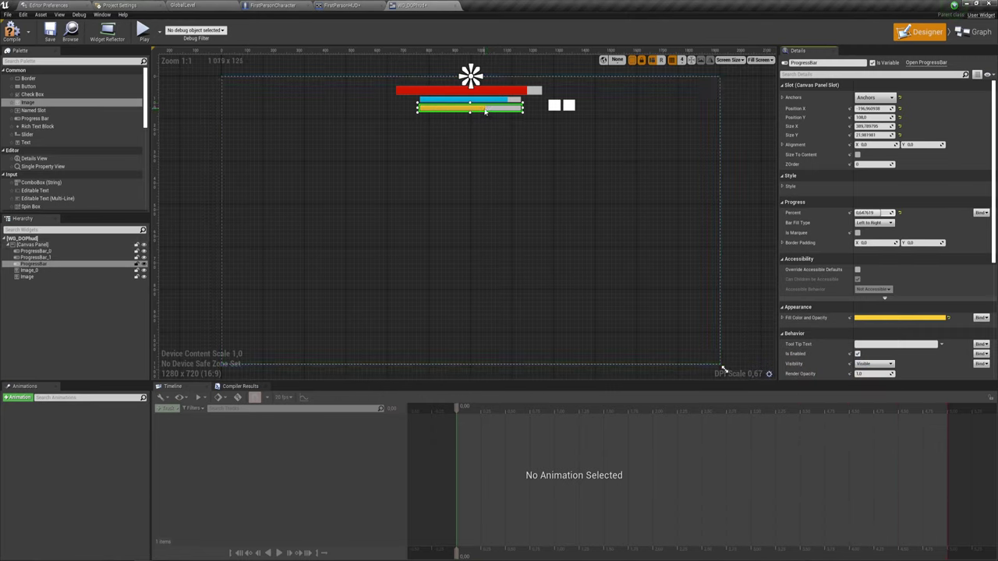
{"action": "left_click", "coordinate": [505, 146]}
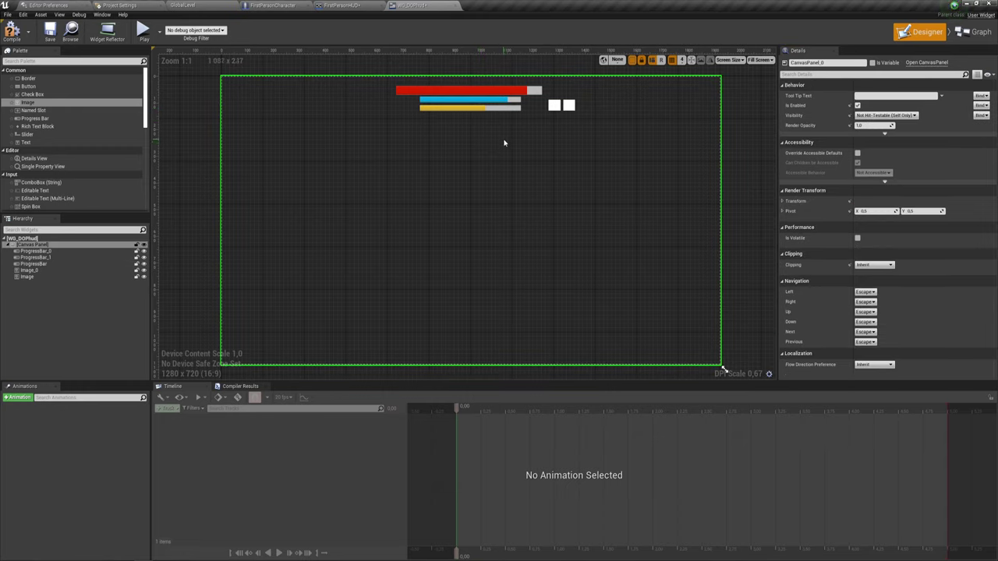
Step: Inspect the red, cyan and yellow bars and both white image squares, then switch to Graph view
{"action": "left_click", "coordinate": [523, 91]}
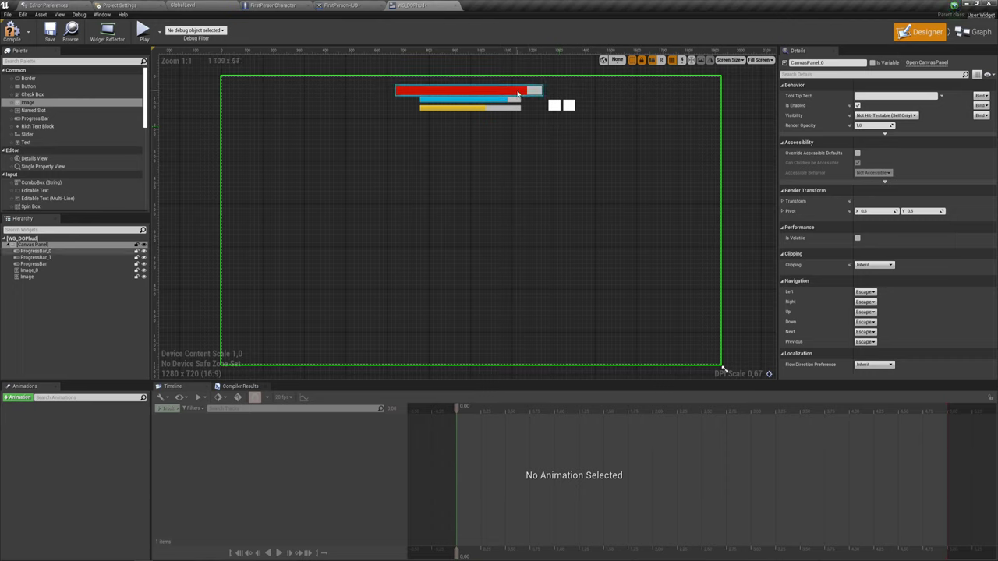
{"action": "left_click", "coordinate": [498, 116]}
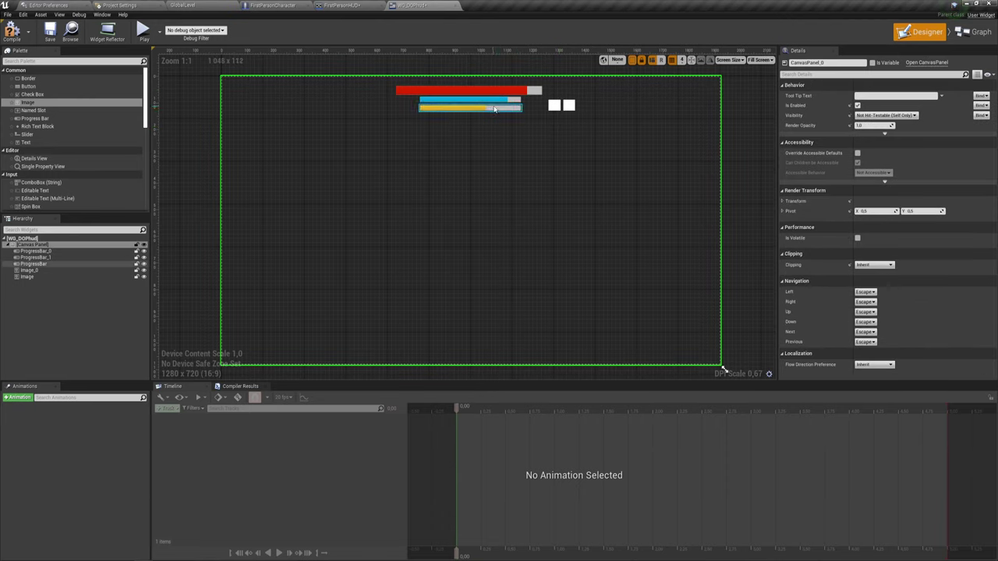
{"action": "left_click", "coordinate": [494, 109]}
{"action": "left_click", "coordinate": [499, 135]}
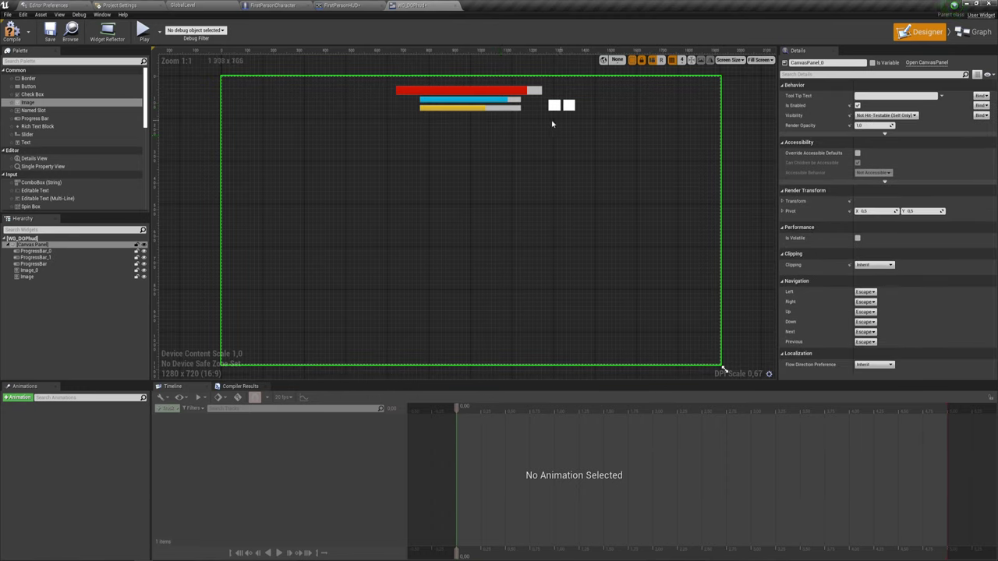
{"action": "left_click", "coordinate": [509, 93]}
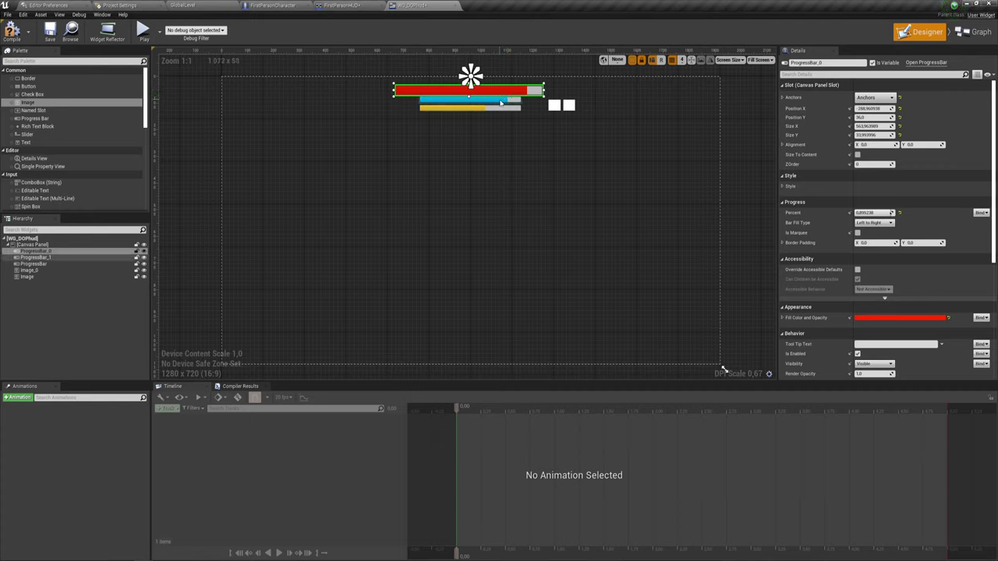
{"action": "left_click", "coordinate": [501, 103]}
{"action": "left_click", "coordinate": [499, 107]}
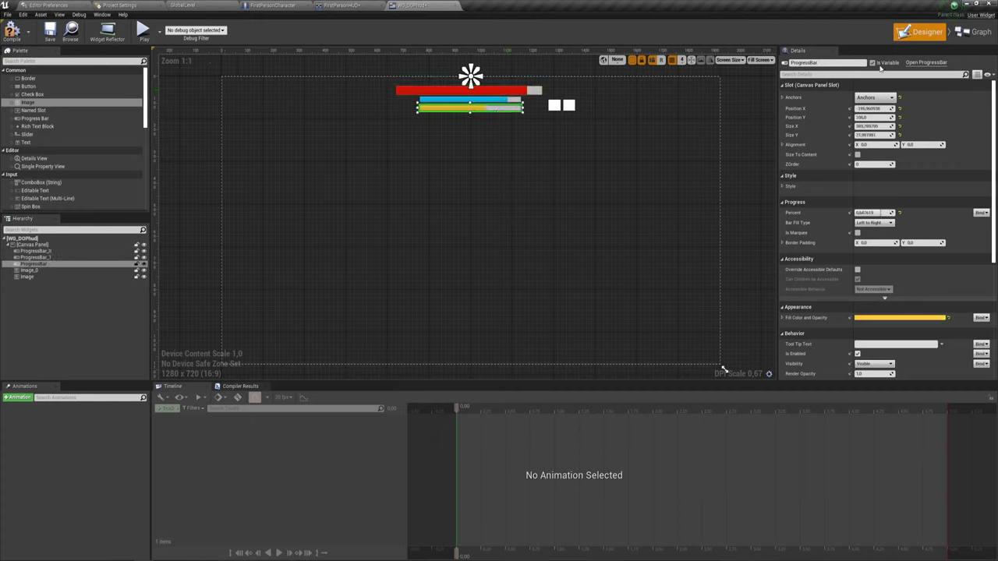
{"action": "left_click", "coordinate": [494, 122]}
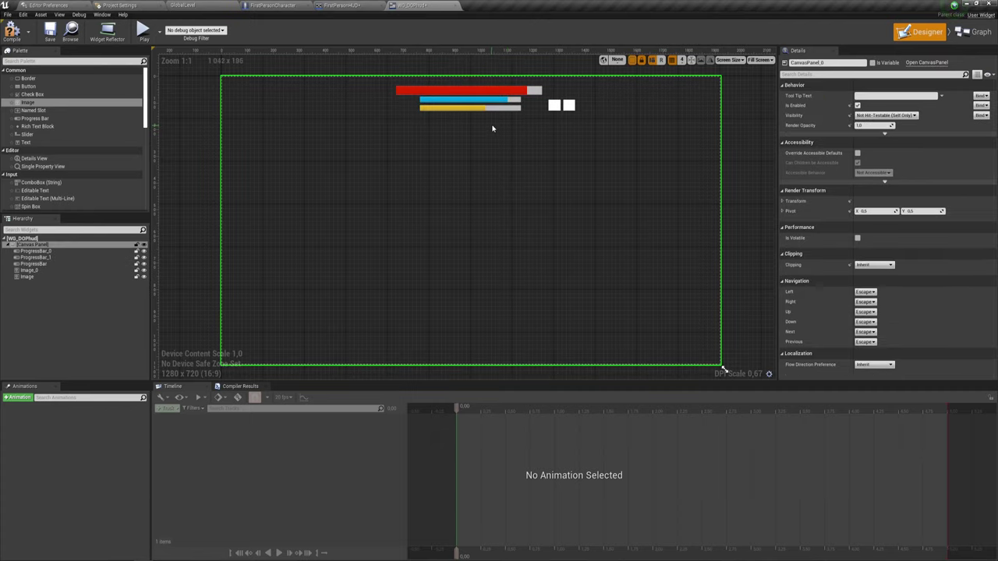
{"action": "left_click", "coordinate": [508, 93]}
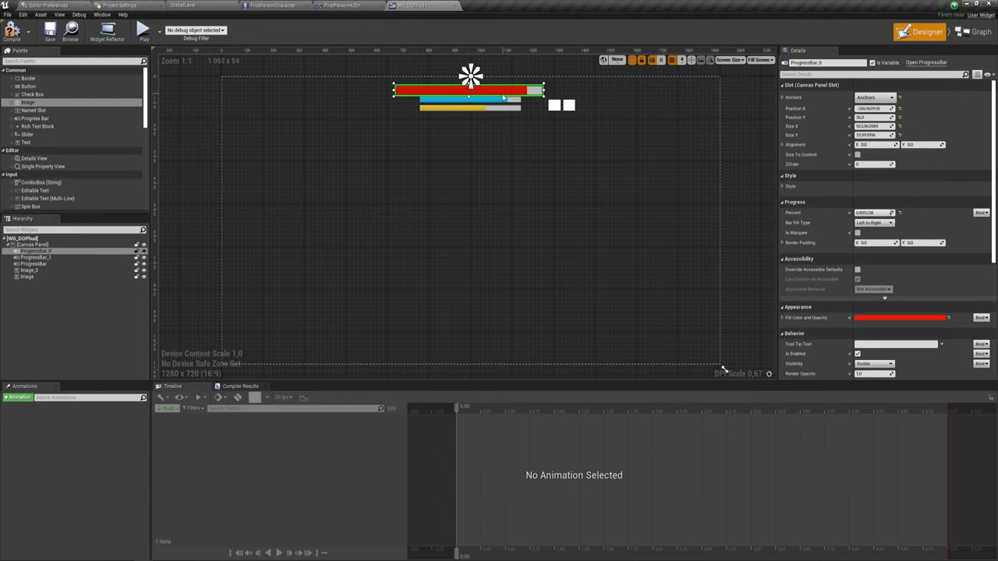
{"action": "left_click", "coordinate": [554, 105]}
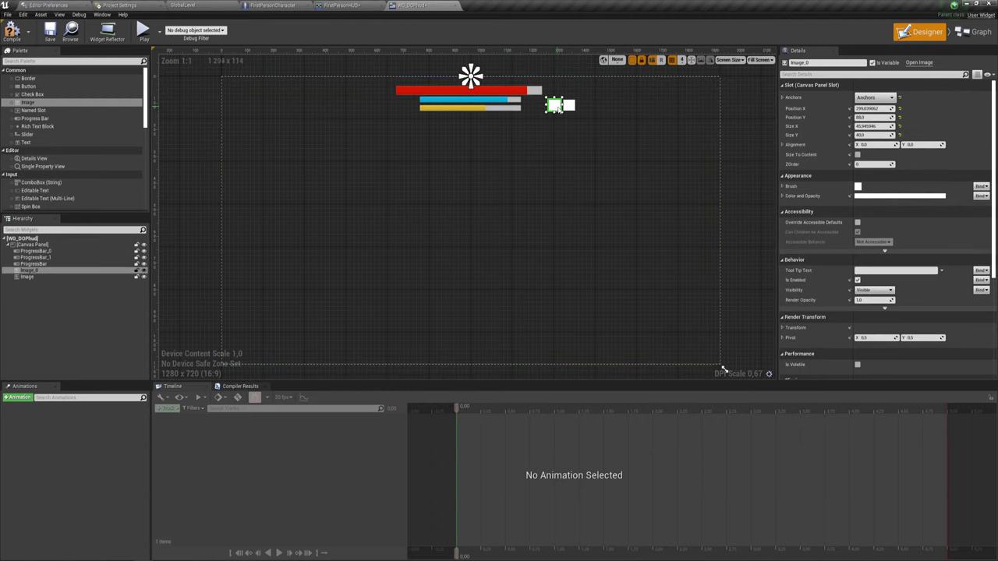
{"action": "left_click", "coordinate": [569, 105]}
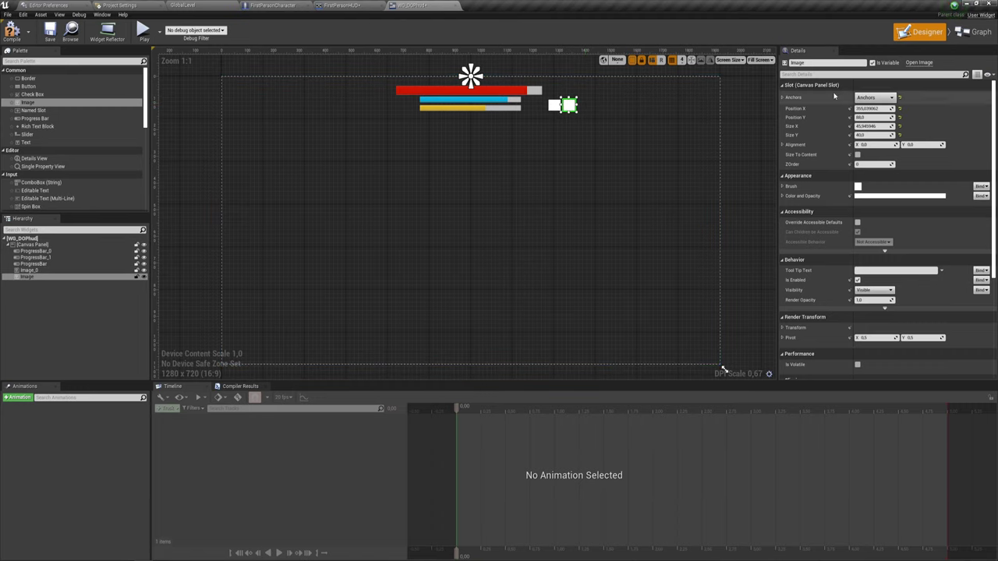
{"action": "left_click", "coordinate": [959, 33]}
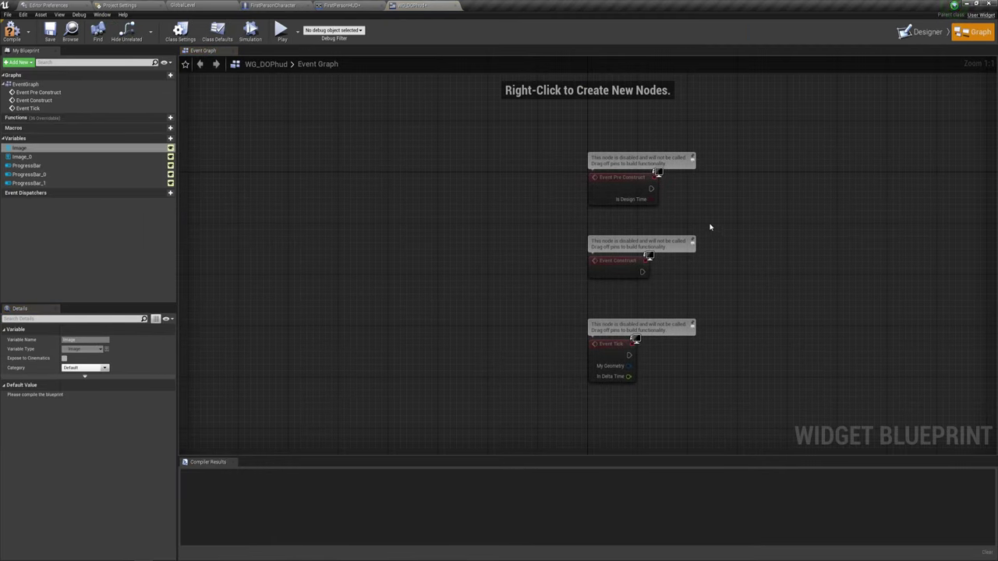
Step: Create a new function in WG_DOPhud and name it WaterSetPercent
{"action": "mouse_move", "coordinate": [708, 225]}
{"action": "right_mouse_down"}
{"action": "mouse_move", "coordinate": [506, 235]}
{"action": "mouse_move", "coordinate": [615, 268]}
{"action": "right_mouse_up"}
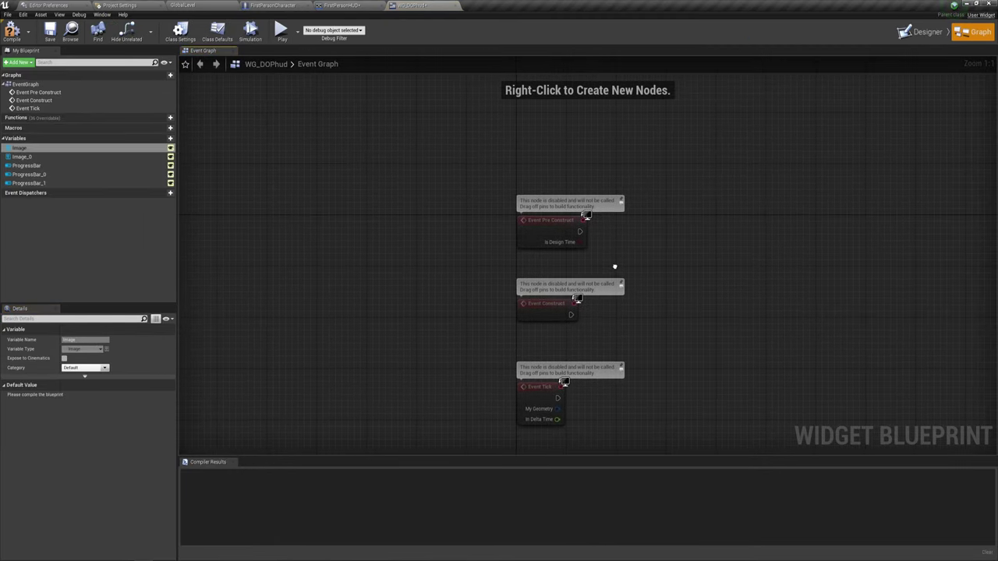
{"action": "left_click", "coordinate": [169, 119]}
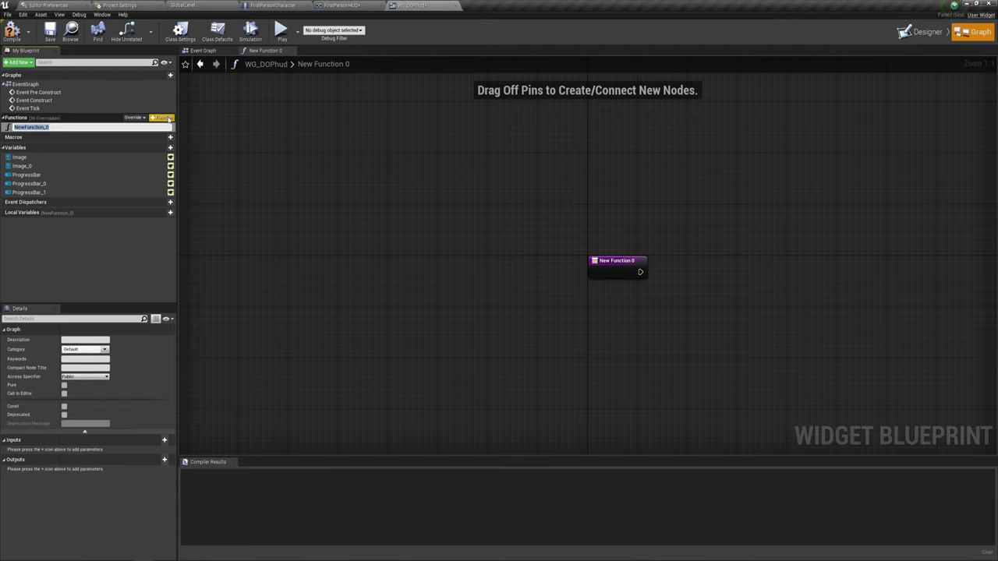
{"action": "type", "text": "Wtae"}
{"action": "type", "text": "d"}
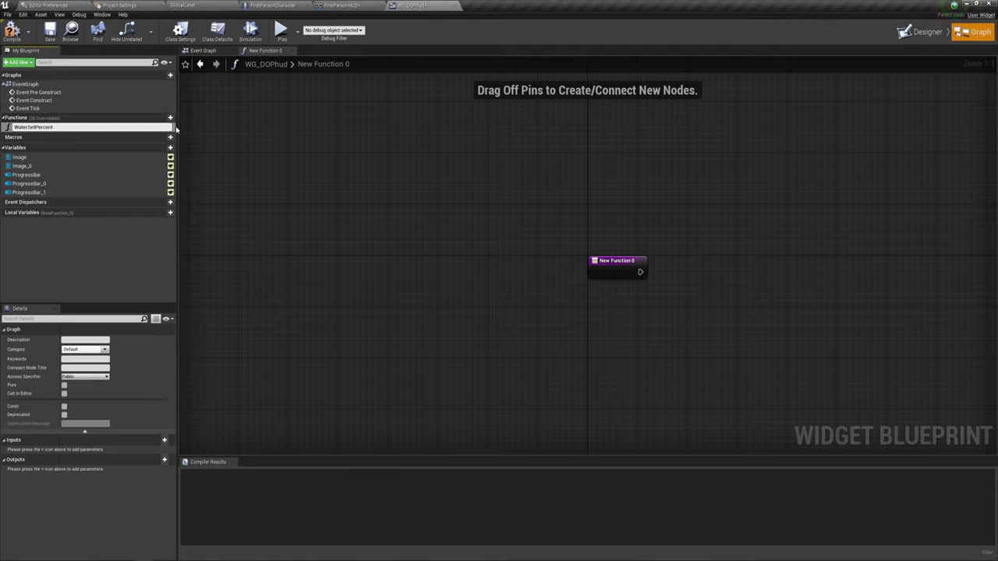
{"action": "key", "text": "Return"}
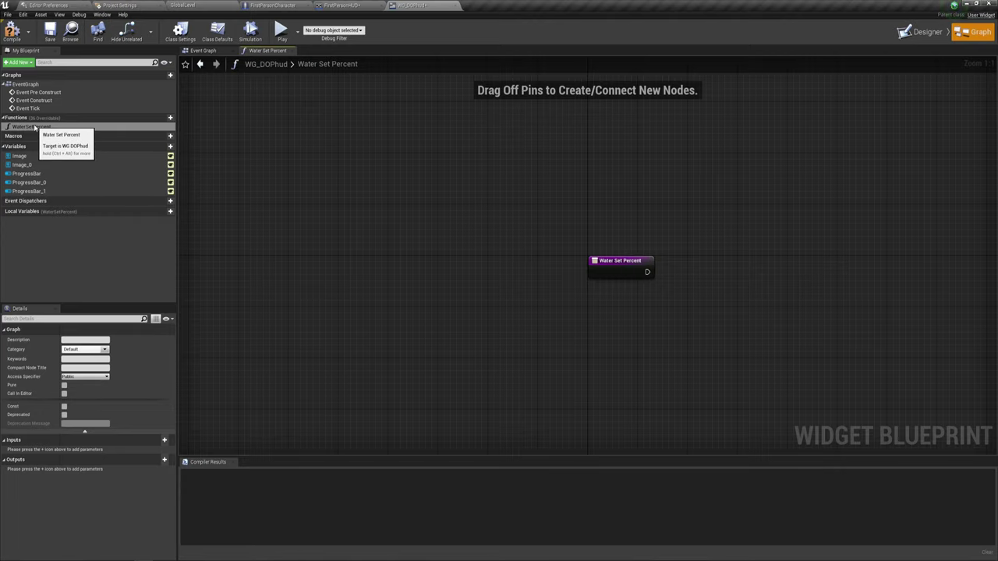
{"action": "right_click_drag", "start_coordinate": [696, 290], "coordinate": [431, 259]}
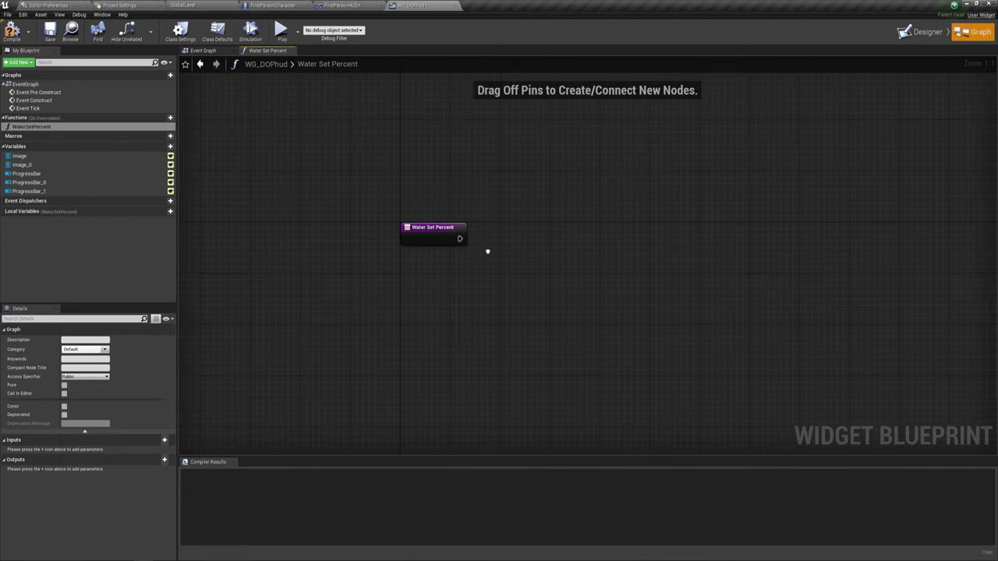
{"action": "left_click_drag", "start_coordinate": [324, 198], "coordinate": [364, 270]}
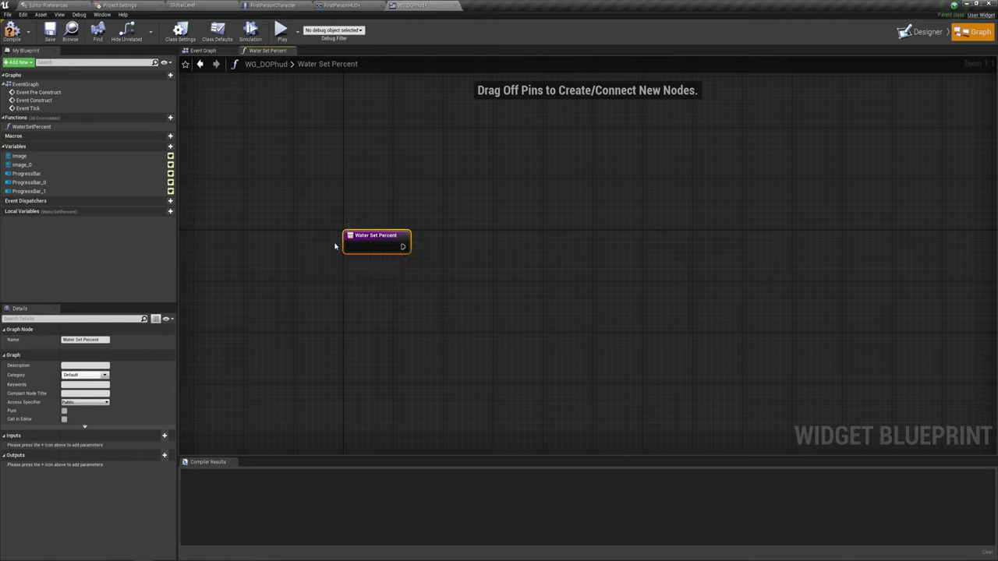
{"action": "left_click_drag", "start_coordinate": [323, 209], "coordinate": [371, 283]}
{"action": "left_click", "coordinate": [501, 203]}
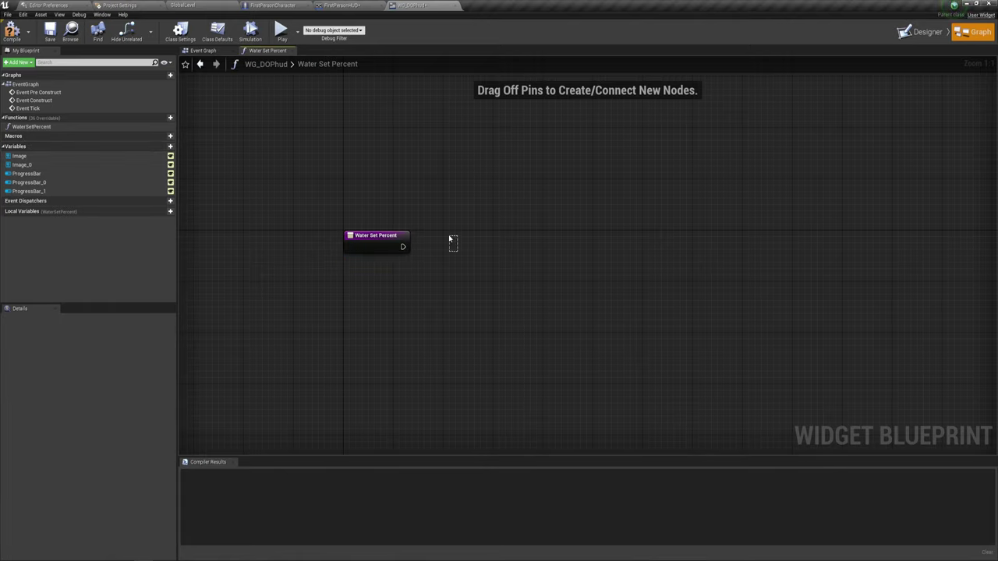
{"action": "right_click_drag", "start_coordinate": [387, 200], "coordinate": [361, 185]}
{"action": "left_click_drag", "start_coordinate": [300, 174], "coordinate": [437, 308]}
{"action": "right_click_drag", "start_coordinate": [460, 289], "coordinate": [398, 302]}
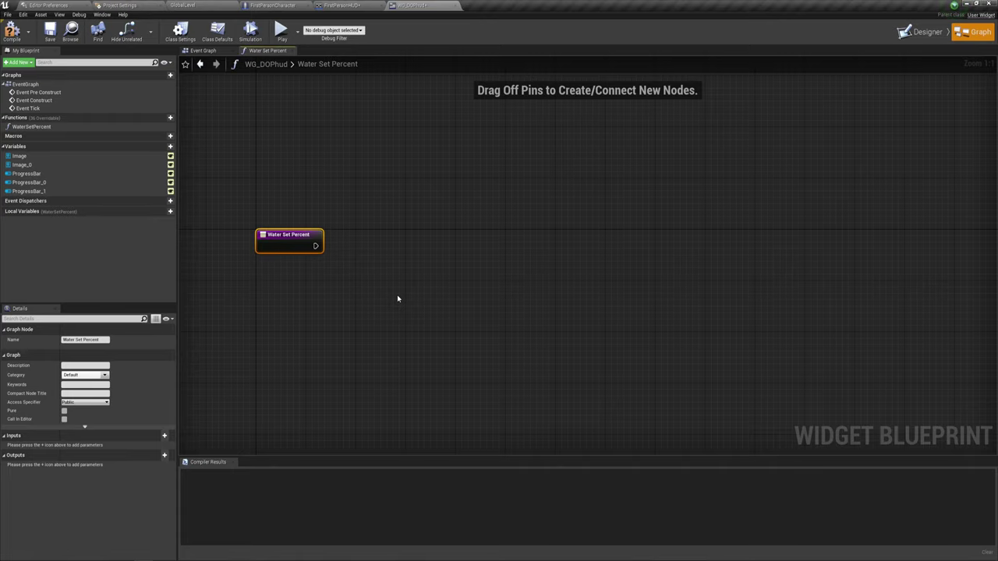
{"action": "right_click_drag", "start_coordinate": [399, 272], "coordinate": [386, 276]}
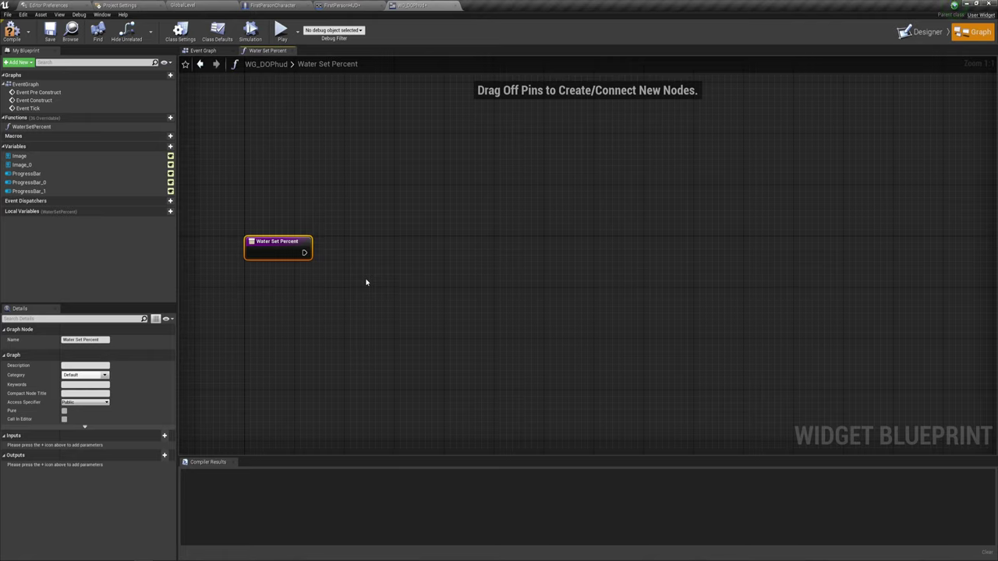
{"action": "right_click_drag", "start_coordinate": [393, 300], "coordinate": [369, 303]}
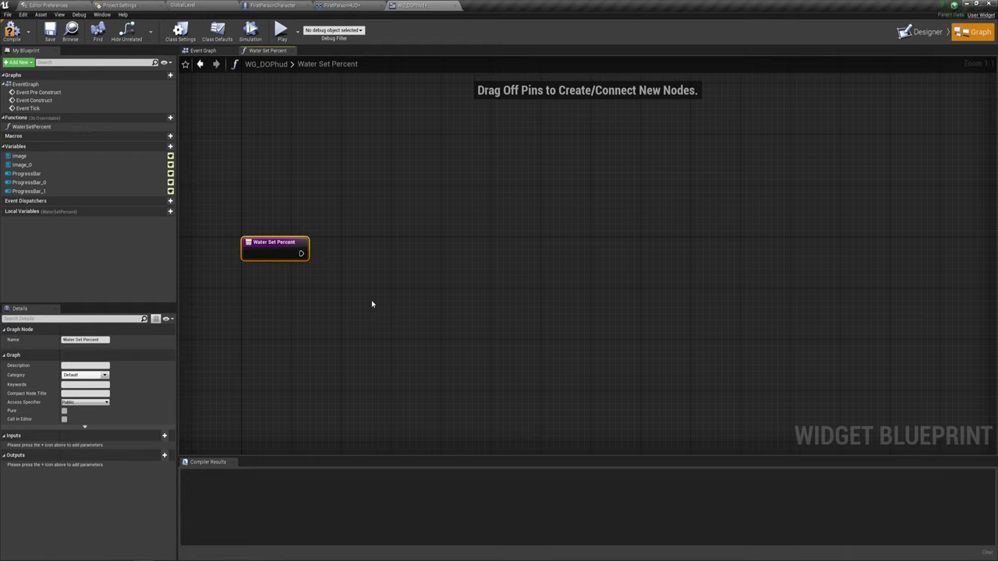
Step: Give the function a Float input parameter named Inwaterpercent
{"action": "left_click", "coordinate": [165, 436]}
{"action": "left_click", "coordinate": [78, 446]}
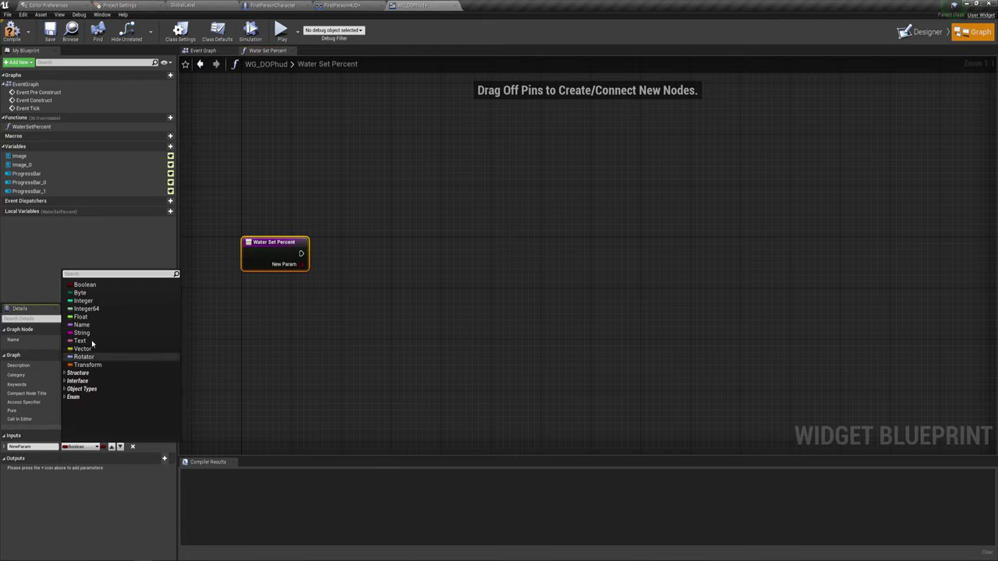
{"action": "left_click", "coordinate": [81, 317]}
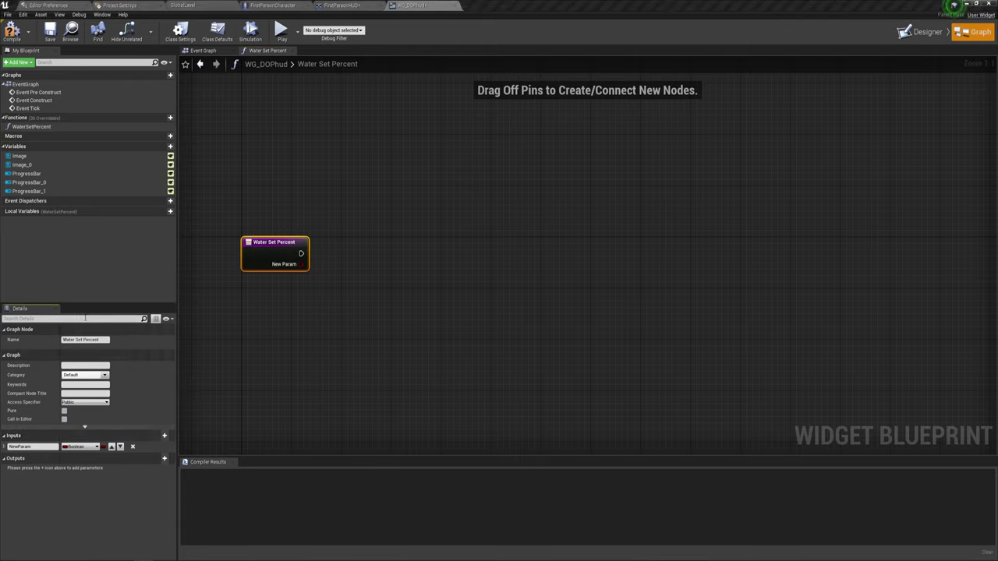
{"action": "left_click", "coordinate": [24, 446]}
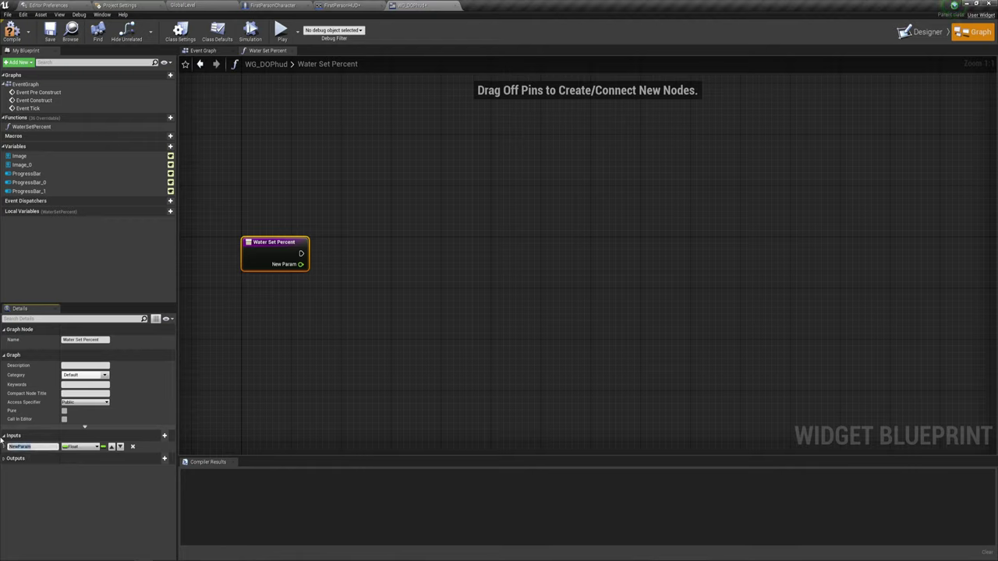
{"action": "type", "text": "P"}
{"action": "key", "text": "BackSpace"}
{"action": "key", "text": "BackSpace"}
{"action": "type", "text": "P"}
Step: Promote the Inwaterpercent pin to a variable, creating a SET node
{"action": "left_click", "coordinate": [337, 283]}
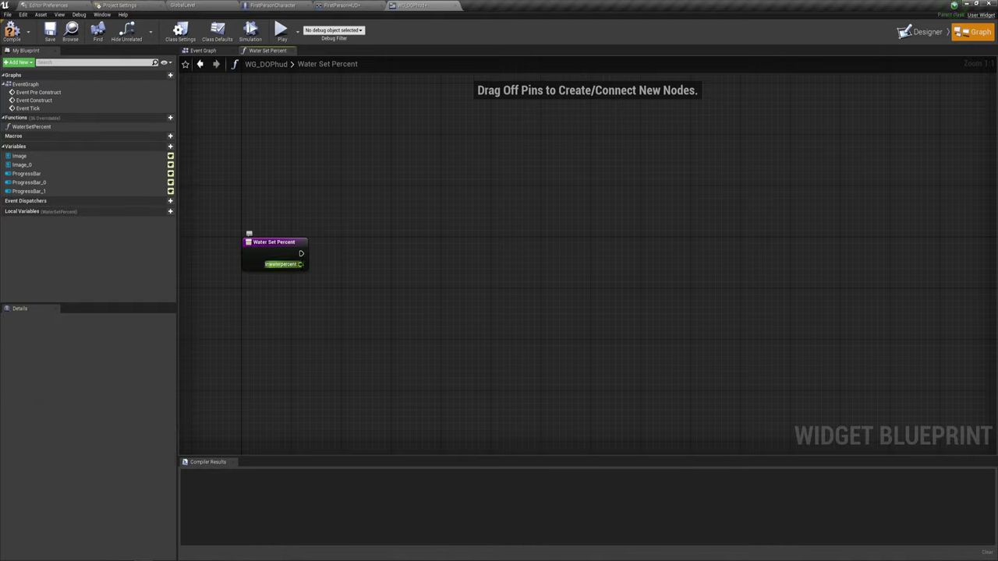
{"action": "mouse_move", "coordinate": [301, 264]}
{"action": "left_mouse_down"}
{"action": "mouse_move", "coordinate": [379, 232]}
{"action": "mouse_move", "coordinate": [350, 254]}
{"action": "left_mouse_up"}
{"action": "left_click", "coordinate": [392, 252]}
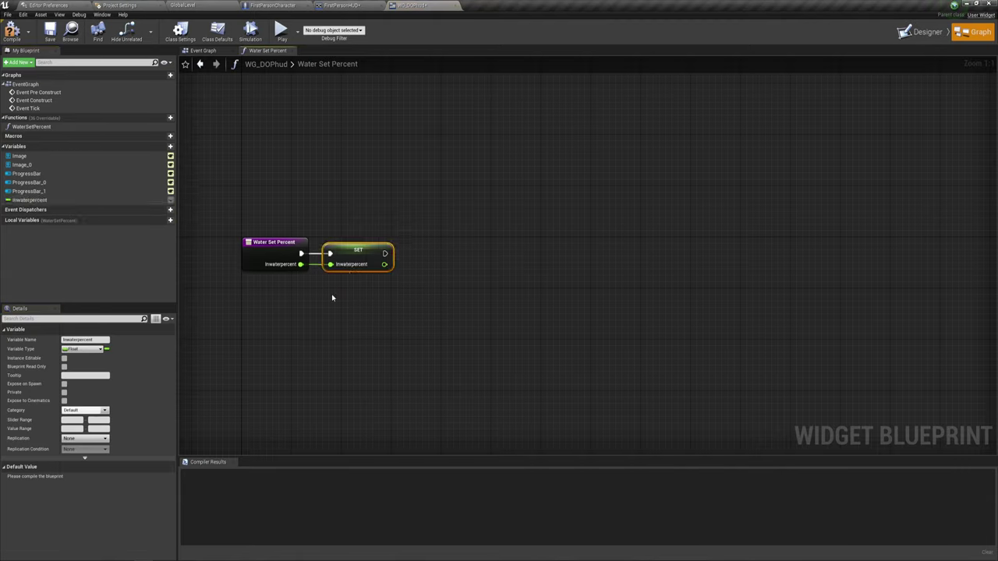
{"action": "left_click", "coordinate": [368, 308]}
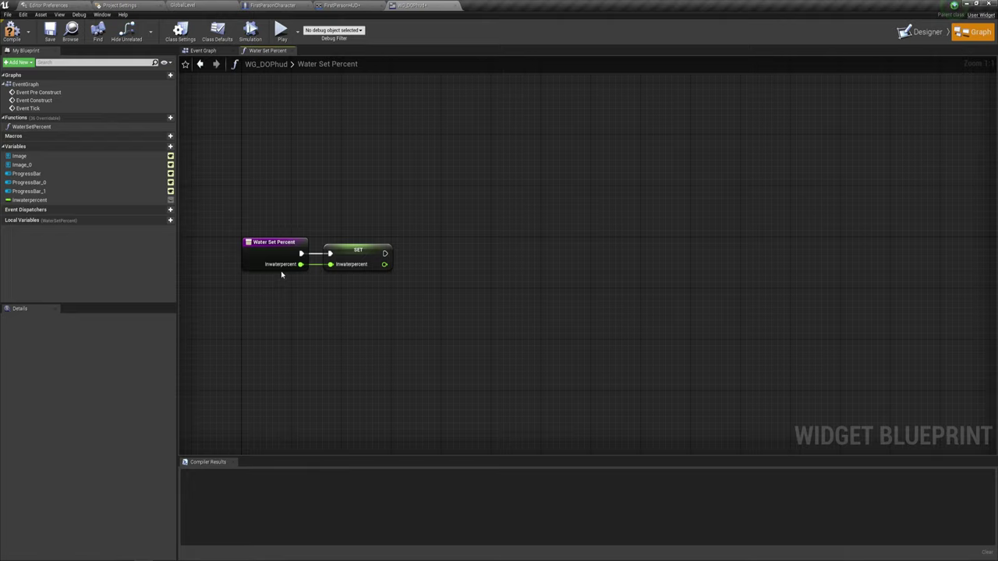
Step: Add a Boolean input named Damage to the Water Set Percent entry node
{"action": "left_click", "coordinate": [259, 258]}
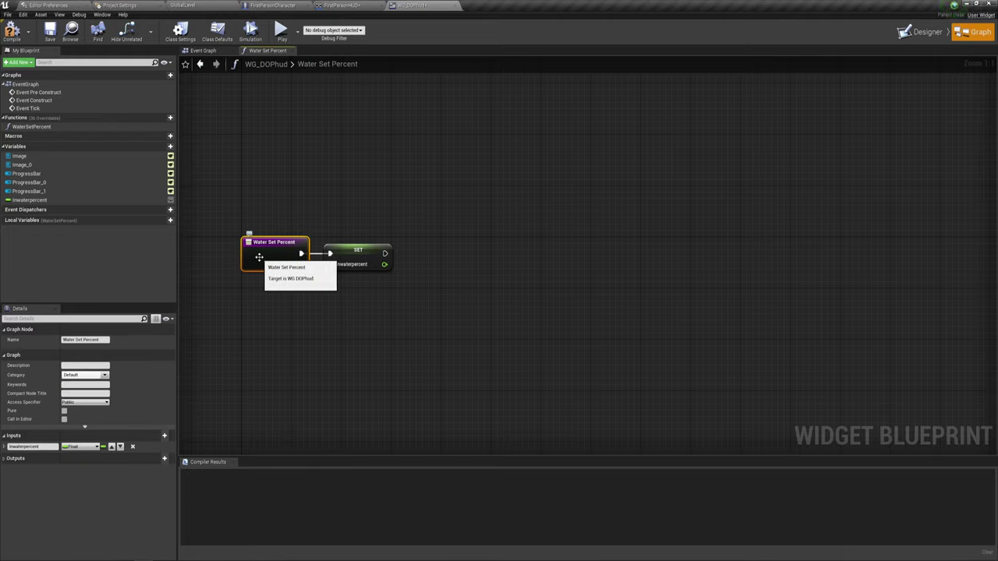
{"action": "left_click", "coordinate": [164, 435]}
{"action": "left_click", "coordinate": [95, 459]}
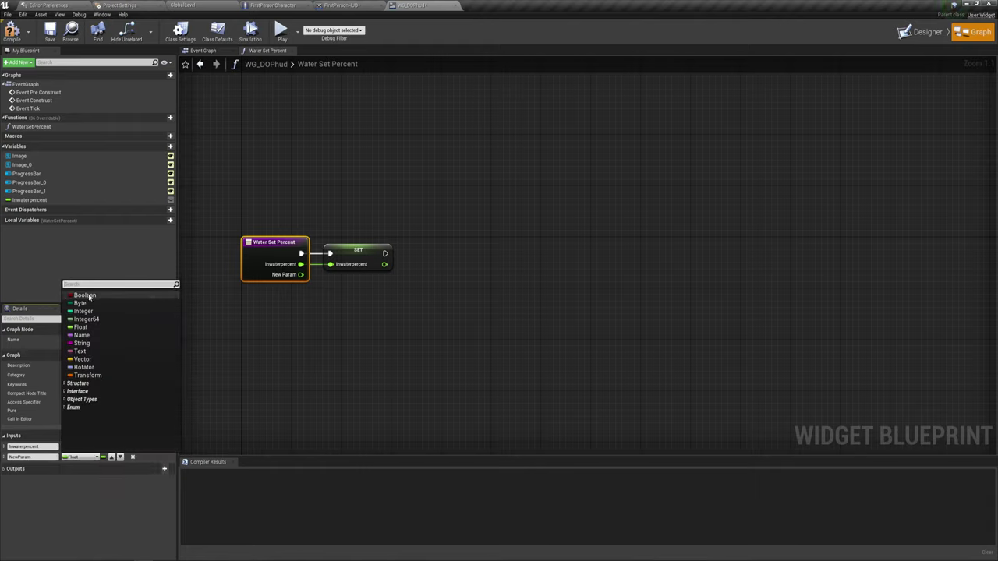
{"action": "left_click", "coordinate": [89, 295]}
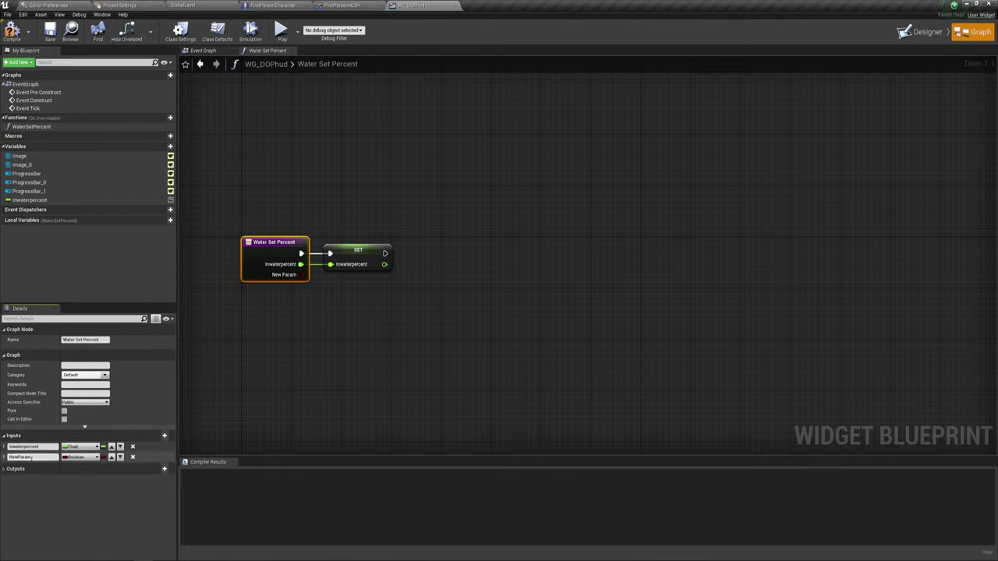
{"action": "double_click", "coordinate": [31, 458]}
{"action": "type", "text": "Damage"}
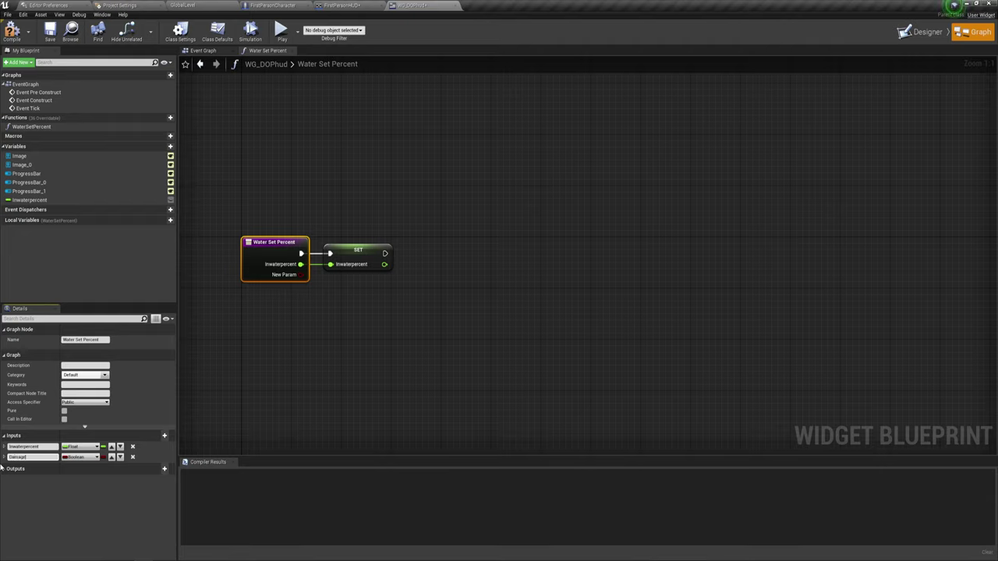
{"action": "key", "text": "Return"}
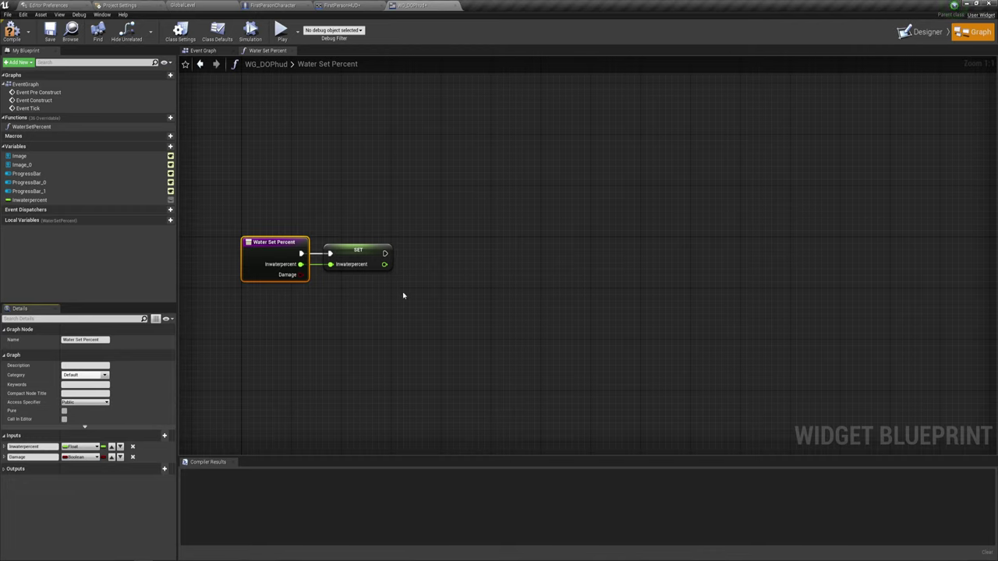
{"action": "mouse_move", "coordinate": [403, 296]}
{"action": "right_mouse_down"}
{"action": "mouse_move", "coordinate": [388, 241]}
{"action": "mouse_move", "coordinate": [390, 266]}
{"action": "right_mouse_up"}
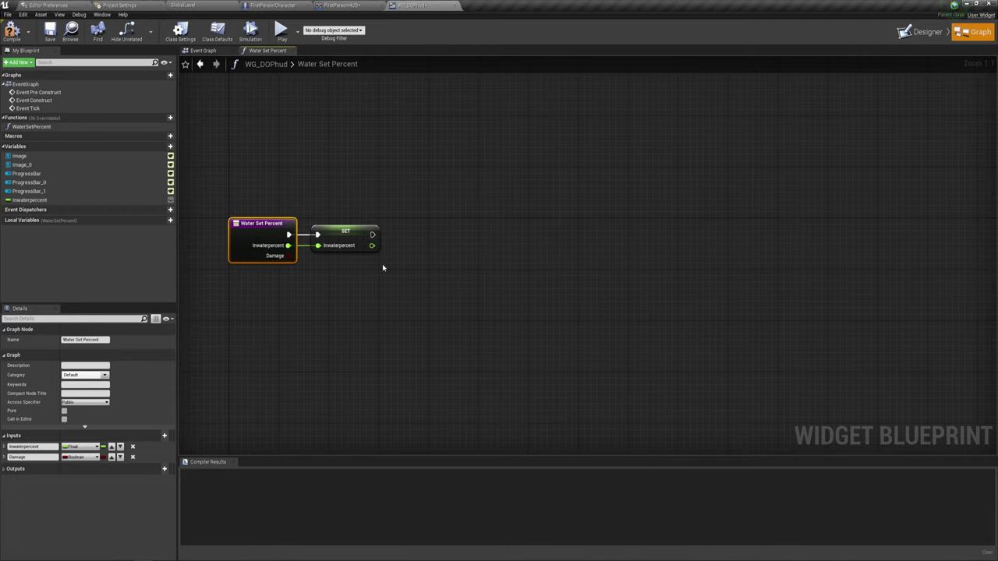
Step: Add a Branch node following the SET node
{"action": "left_click", "coordinate": [425, 242]}
{"action": "mouse_move", "coordinate": [407, 238]}
{"action": "left_mouse_down"}
{"action": "mouse_move", "coordinate": [374, 234]}
{"action": "mouse_move", "coordinate": [434, 232]}
{"action": "left_mouse_up"}
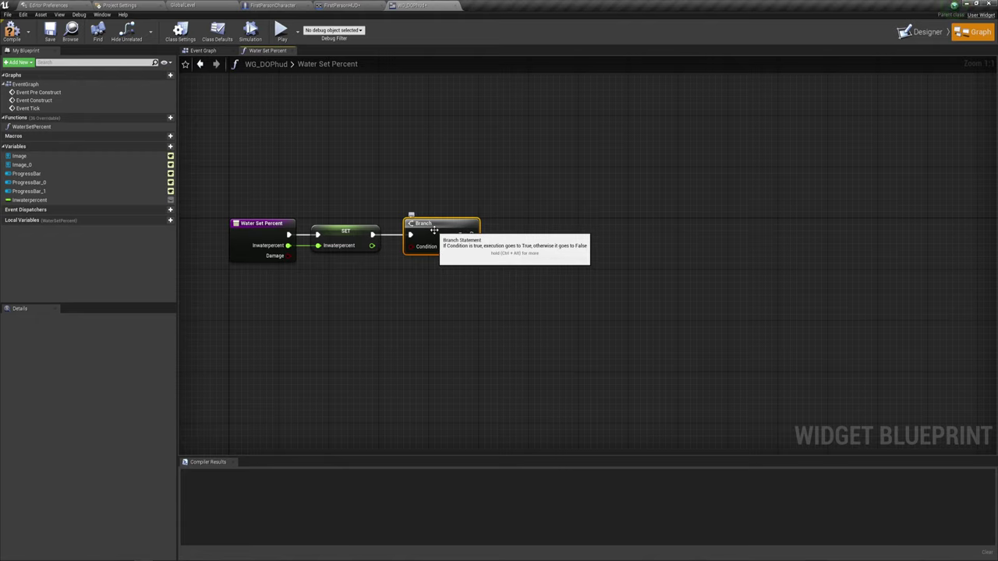
{"action": "right_click_drag", "start_coordinate": [374, 286], "coordinate": [389, 240]}
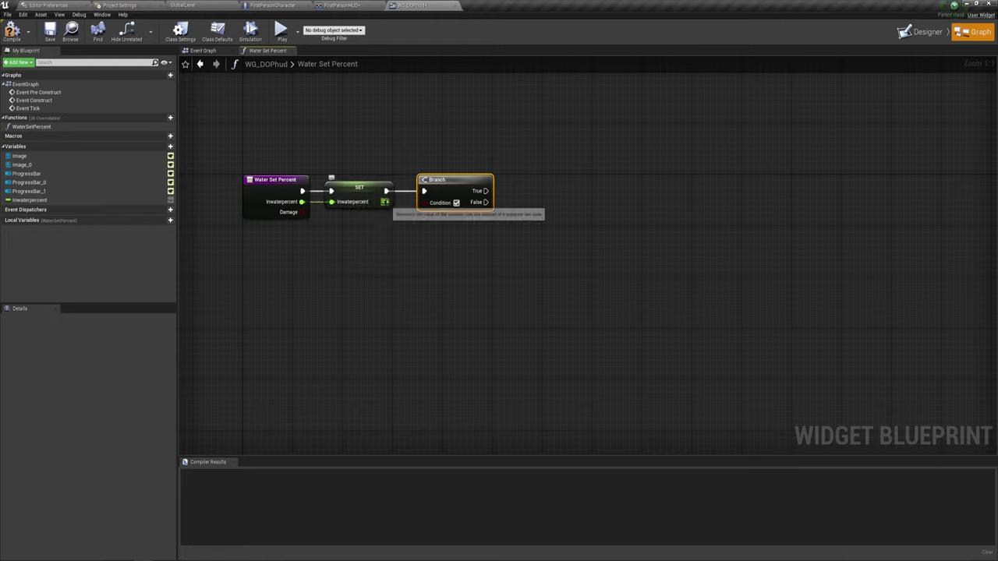
Step: Add a float >= float comparison on the stored water percent, wired toward the Branch Condition
{"action": "left_click_drag", "start_coordinate": [385, 202], "coordinate": [384, 244]}
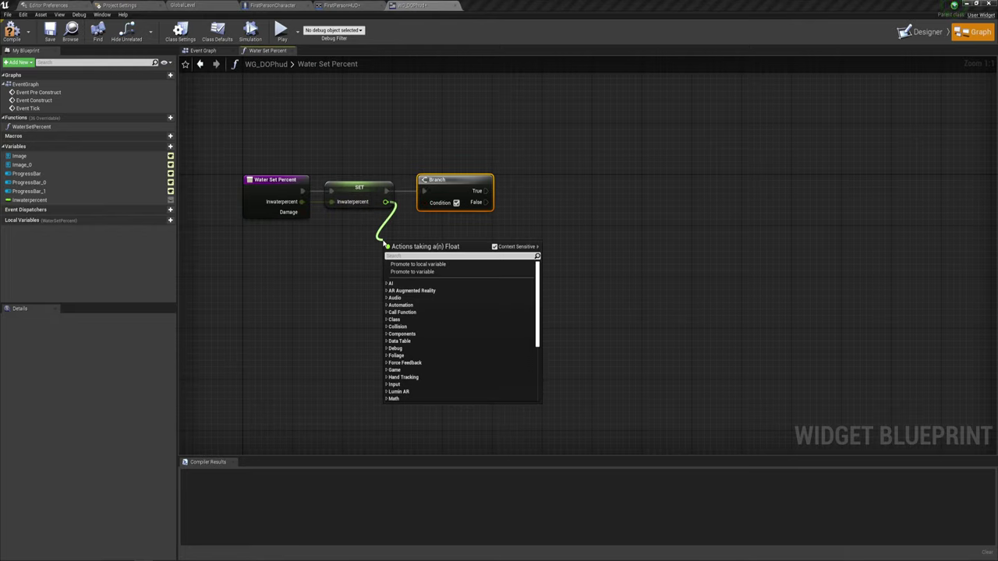
{"action": "type", "text": "<"}
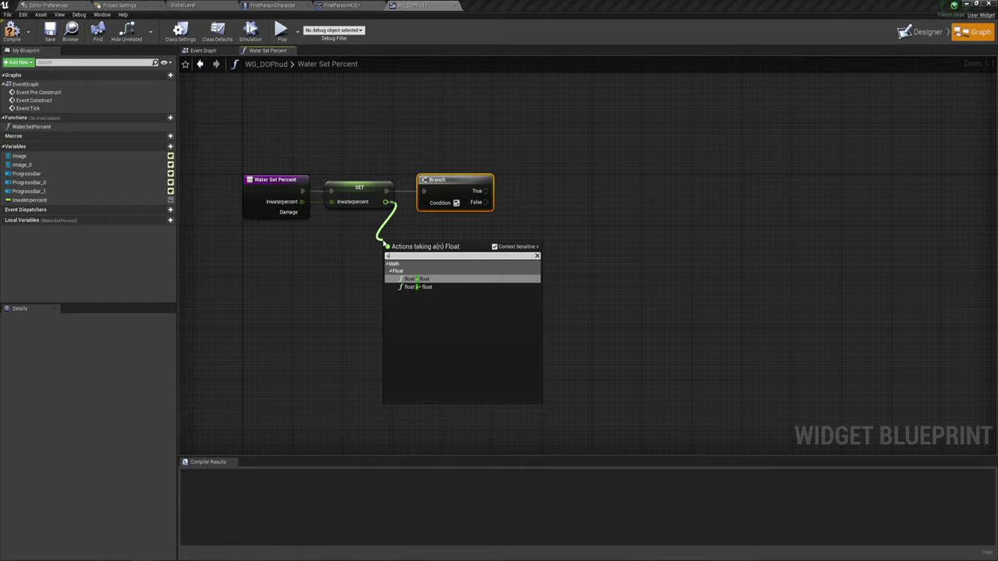
{"action": "left_click", "coordinate": [421, 287]}
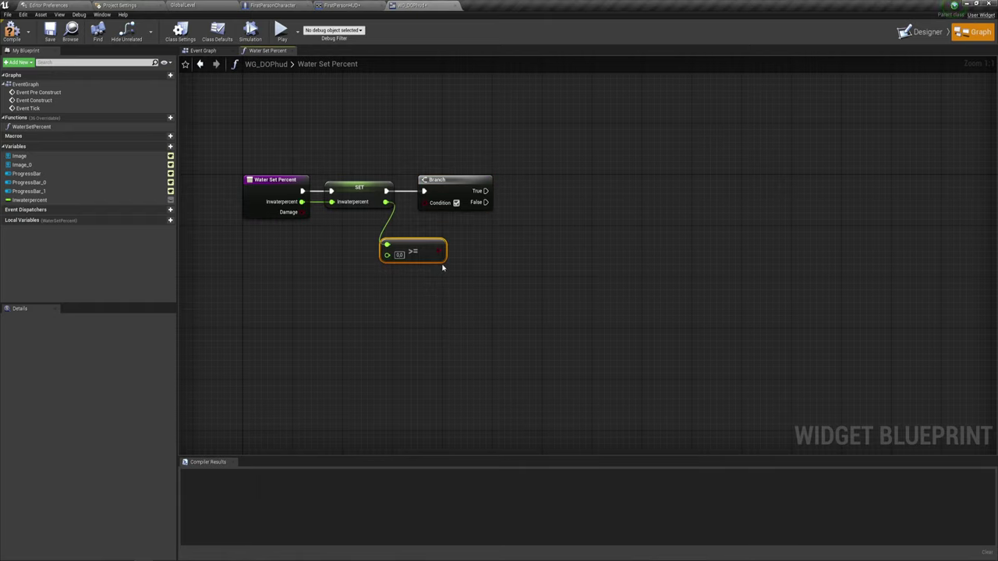
{"action": "left_click_drag", "start_coordinate": [443, 249], "coordinate": [419, 205]}
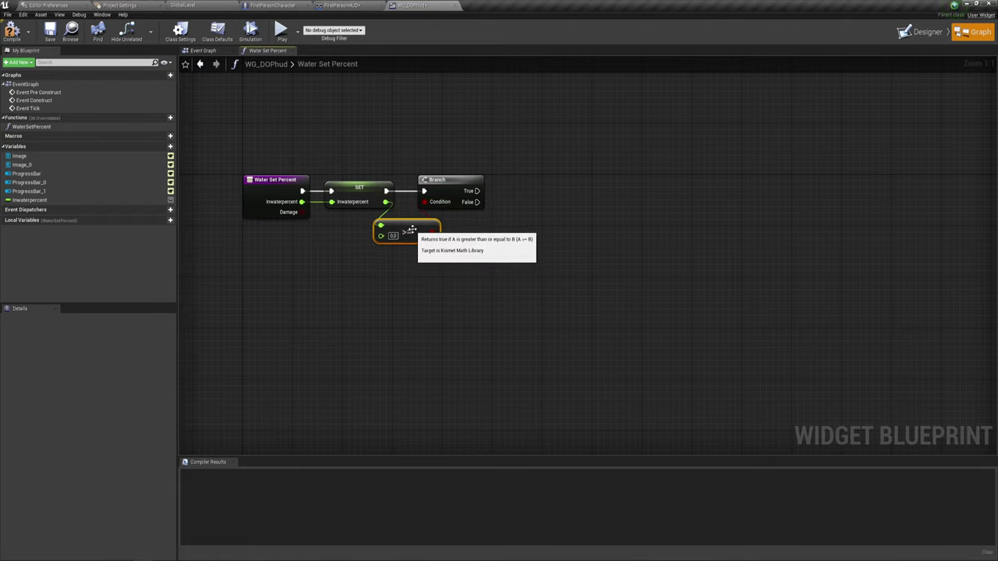
{"action": "mouse_move", "coordinate": [445, 280]}
{"action": "right_mouse_down"}
{"action": "mouse_move", "coordinate": [417, 287]}
{"action": "mouse_move", "coordinate": [442, 319]}
{"action": "right_mouse_up"}
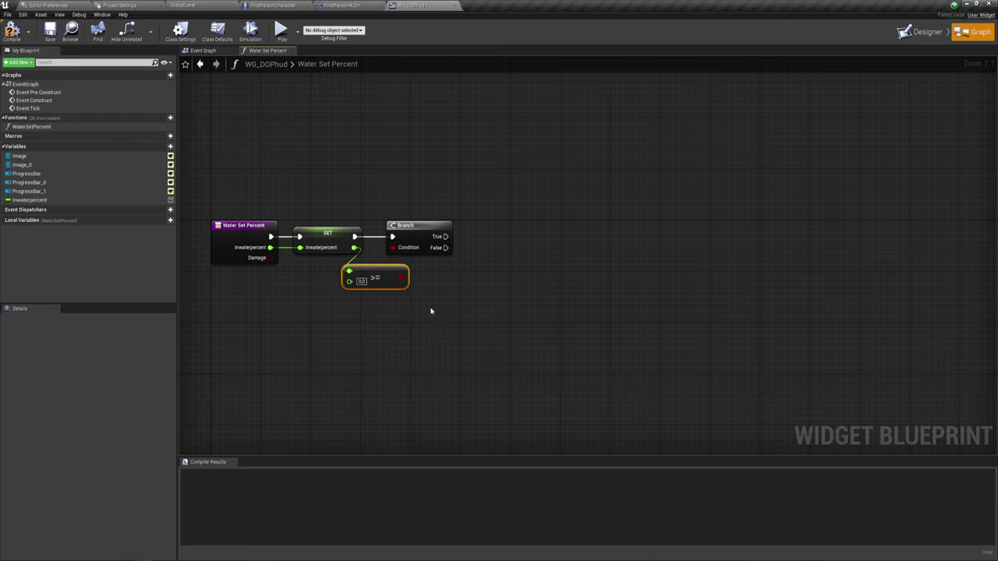
{"action": "right_click_drag", "start_coordinate": [458, 286], "coordinate": [485, 288]}
{"action": "left_click_drag", "start_coordinate": [392, 185], "coordinate": [435, 305]}
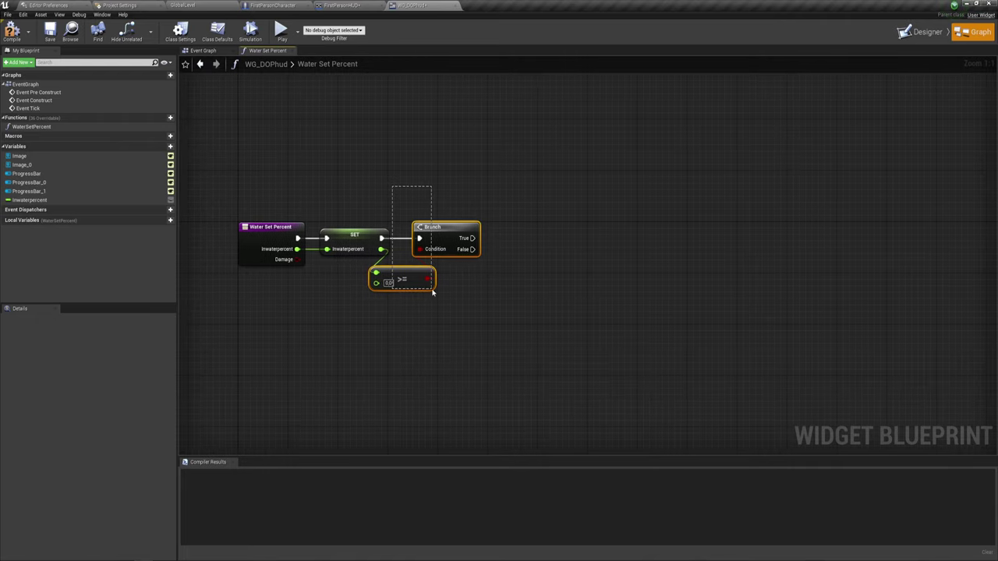
{"action": "left_click", "coordinate": [499, 283]}
{"action": "right_click_drag", "start_coordinate": [484, 280], "coordinate": [473, 308]}
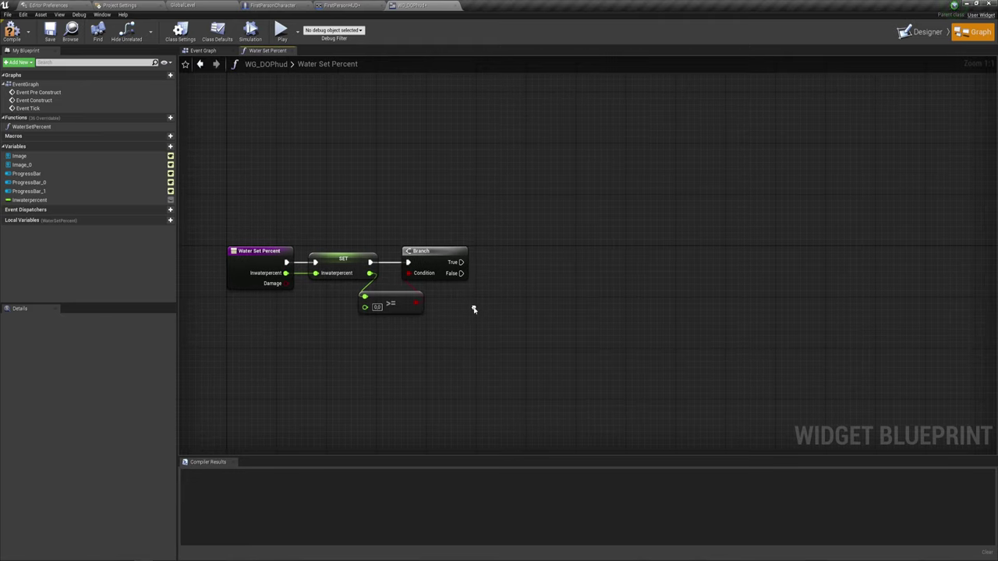
{"action": "mouse_move", "coordinate": [447, 356]}
{"action": "right_mouse_down"}
{"action": "mouse_move", "coordinate": [460, 327]}
{"action": "mouse_move", "coordinate": [415, 312]}
{"action": "right_mouse_up"}
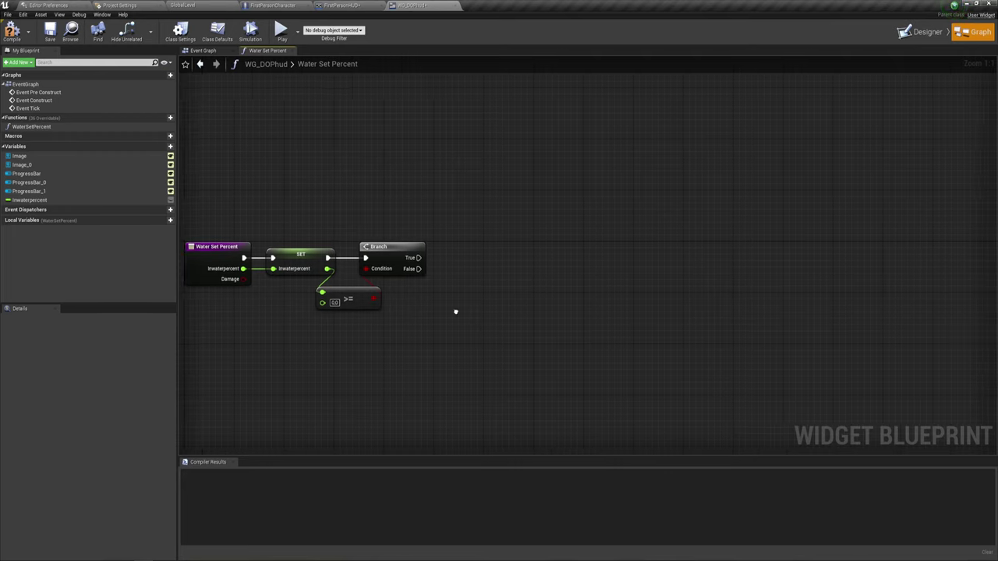
Step: Add a second Branch and run it from the first Branch's True output
{"action": "left_click", "coordinate": [443, 258]}
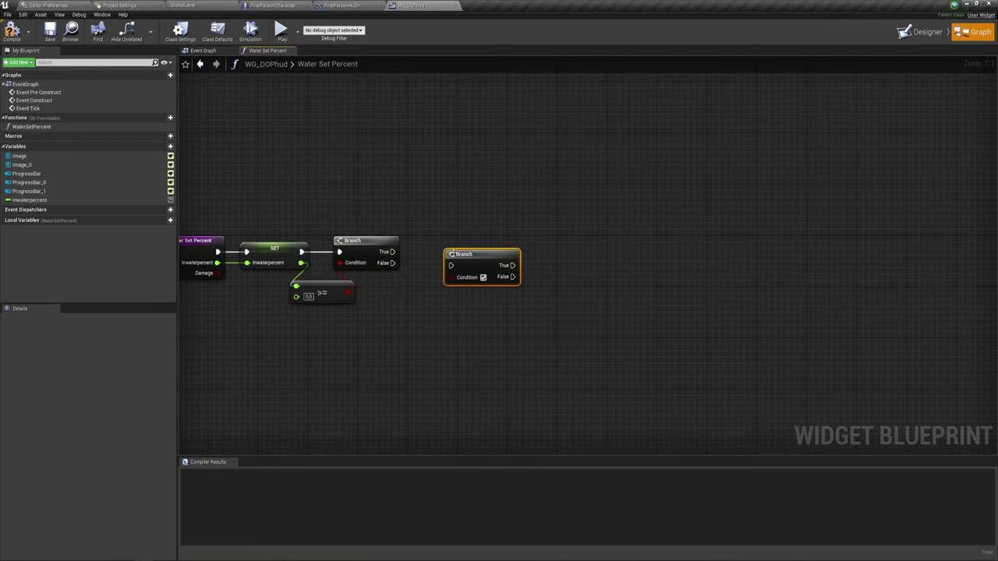
{"action": "left_click_drag", "start_coordinate": [468, 251], "coordinate": [450, 240]}
{"action": "left_click_drag", "start_coordinate": [390, 252], "coordinate": [433, 252]}
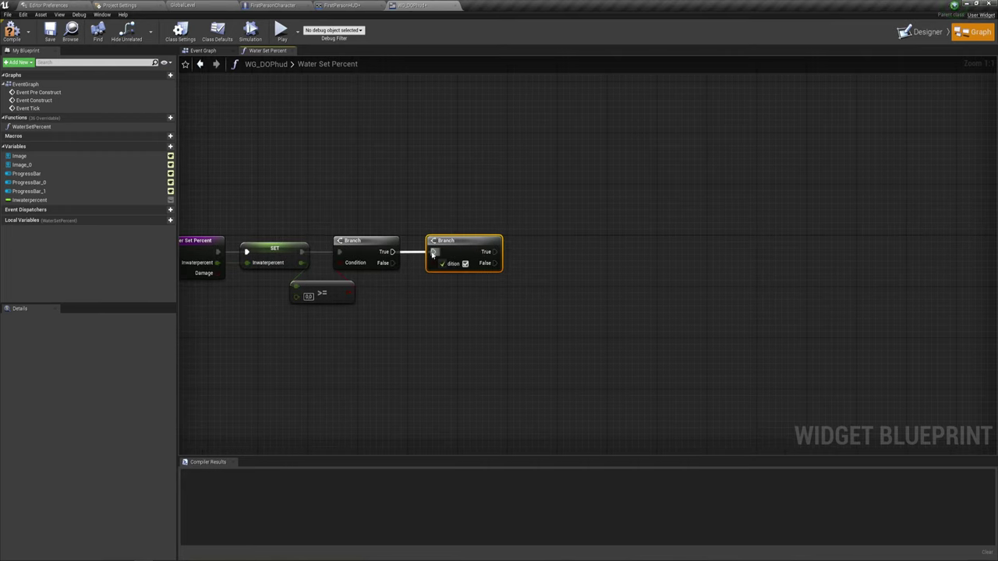
{"action": "right_click_drag", "start_coordinate": [411, 309], "coordinate": [463, 290]}
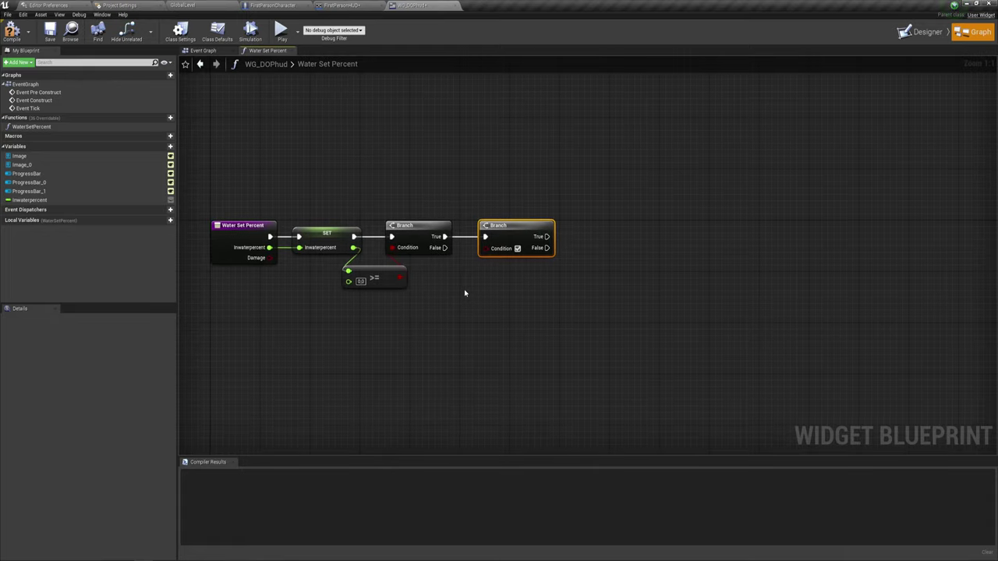
Step: Wire Damage into the second Branch's Condition through a reroute point below the first Branch
{"action": "left_click_drag", "start_coordinate": [269, 257], "coordinate": [485, 248]}
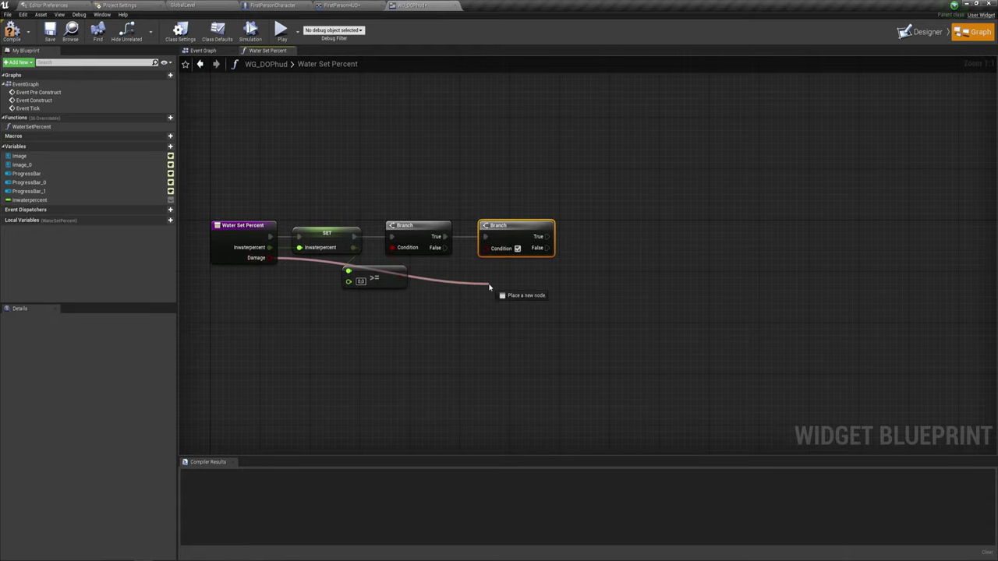
{"action": "double_click", "coordinate": [378, 256]}
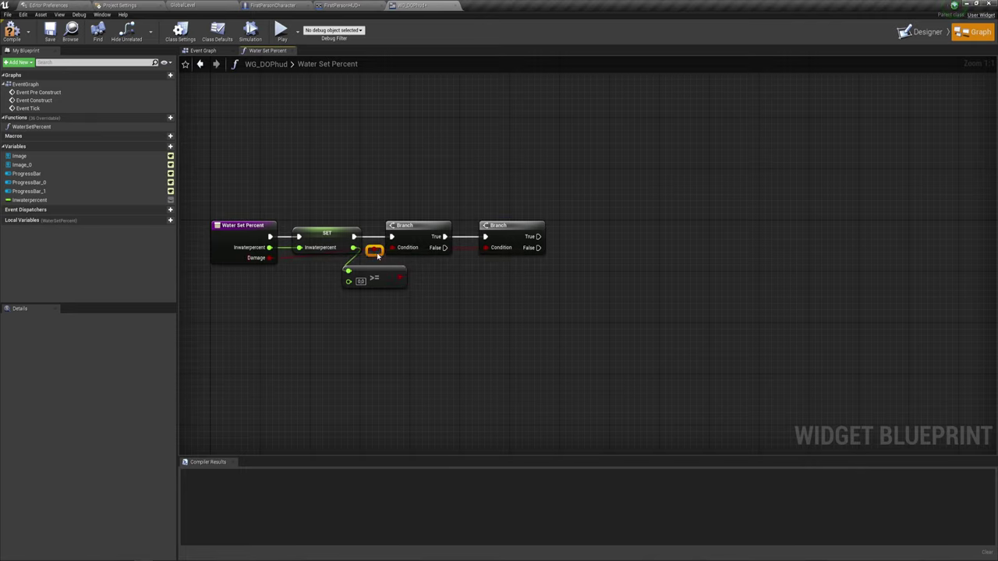
{"action": "left_click_drag", "start_coordinate": [375, 254], "coordinate": [466, 272]}
{"action": "right_click_drag", "start_coordinate": [545, 288], "coordinate": [425, 324]}
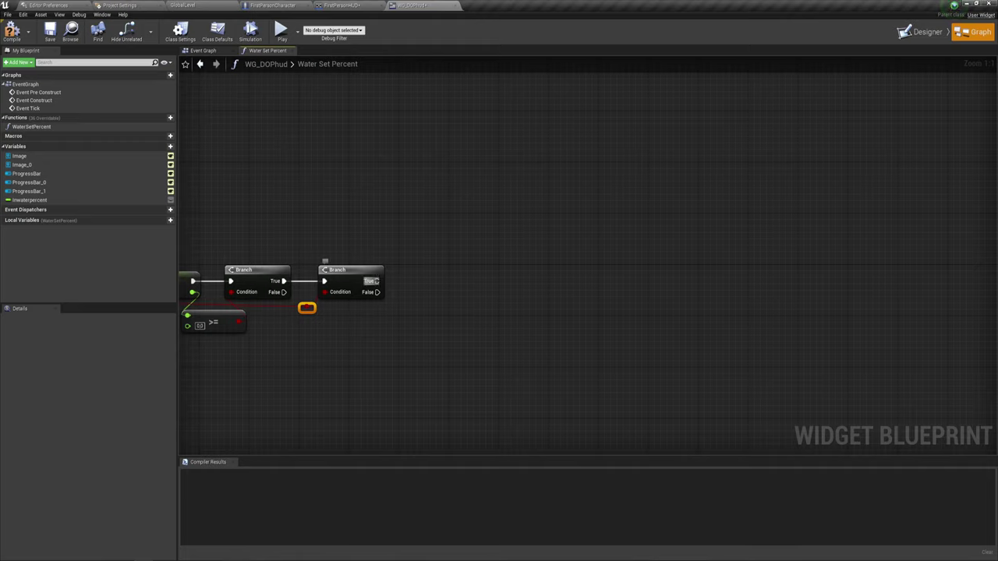
{"action": "left_click_drag", "start_coordinate": [371, 281], "coordinate": [472, 218]}
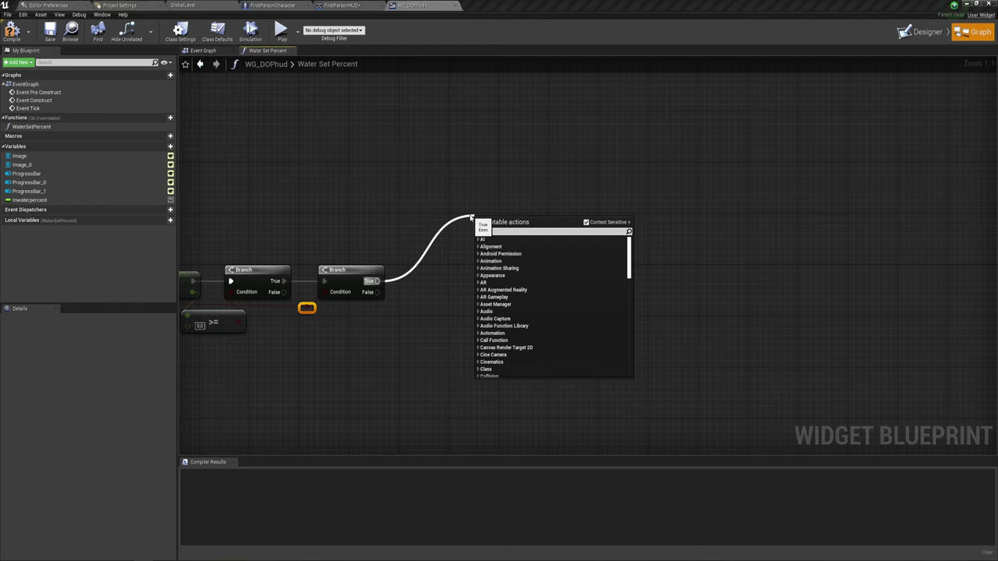
{"action": "left_click", "coordinate": [401, 190]}
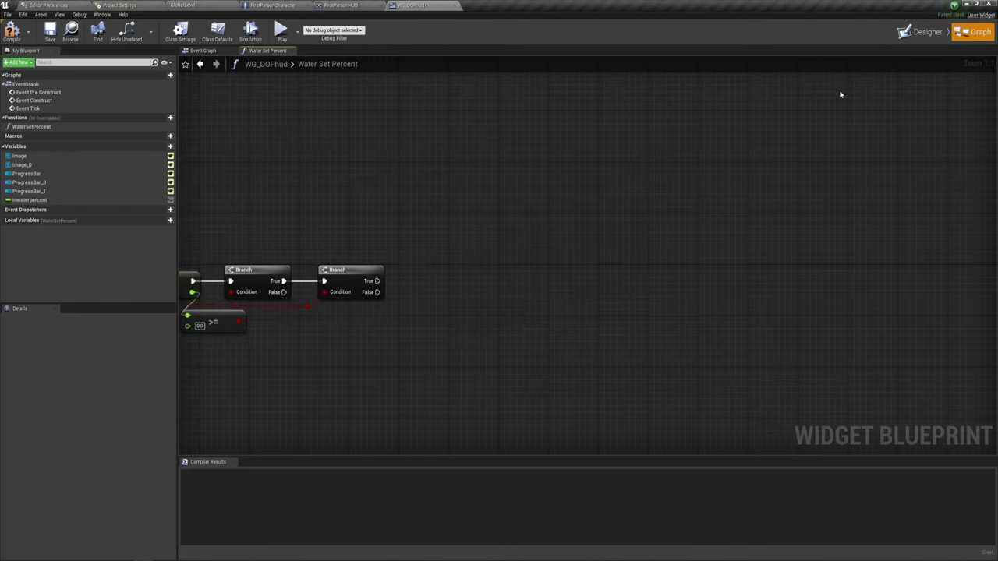
Step: In the Designer, rename the blue progress bar to ProgressBar_Water
{"action": "left_click", "coordinate": [924, 32]}
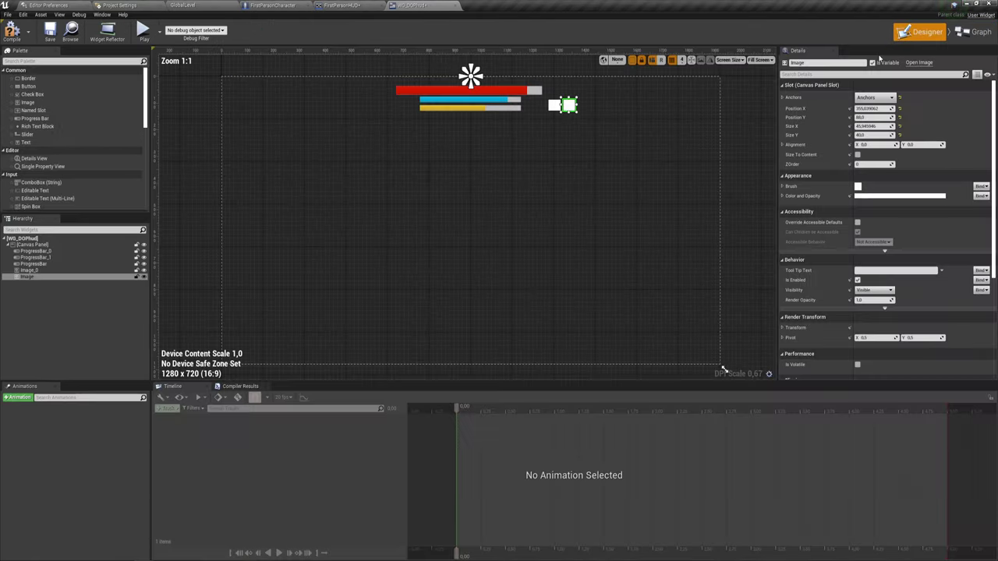
{"action": "left_click", "coordinate": [479, 103]}
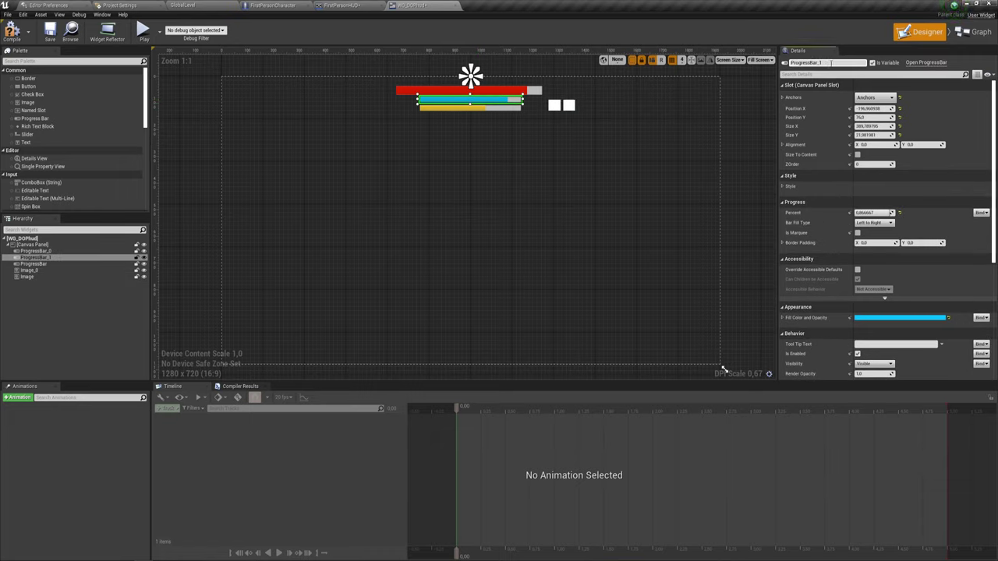
{"action": "key", "text": "BackSpace"}
{"action": "type", "text": "Water"}
{"action": "key", "text": "Return"}
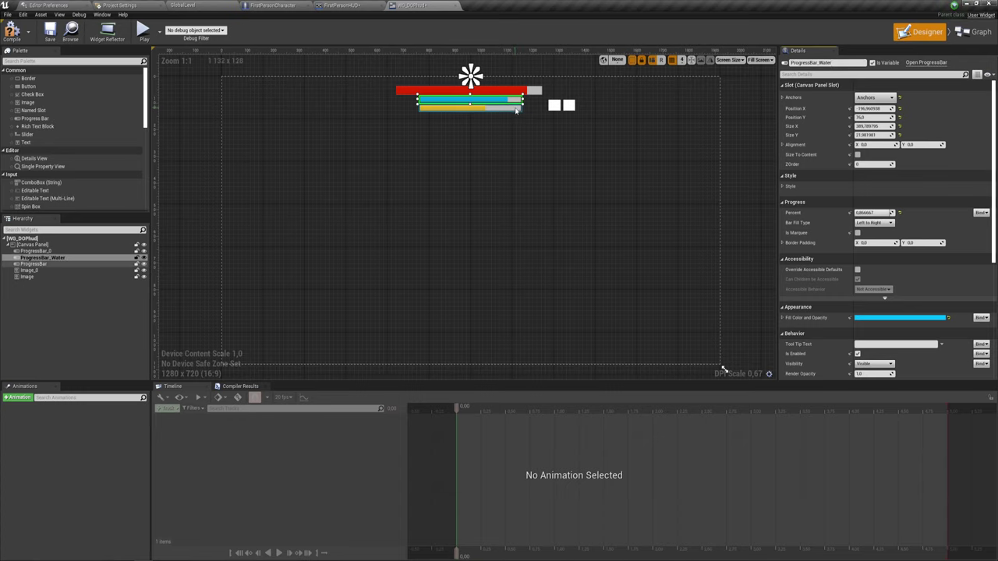
Step: Rename the yellow bar ProgressBar_hunger and the red bar ProgressBar_HP
{"action": "left_click", "coordinate": [515, 110]}
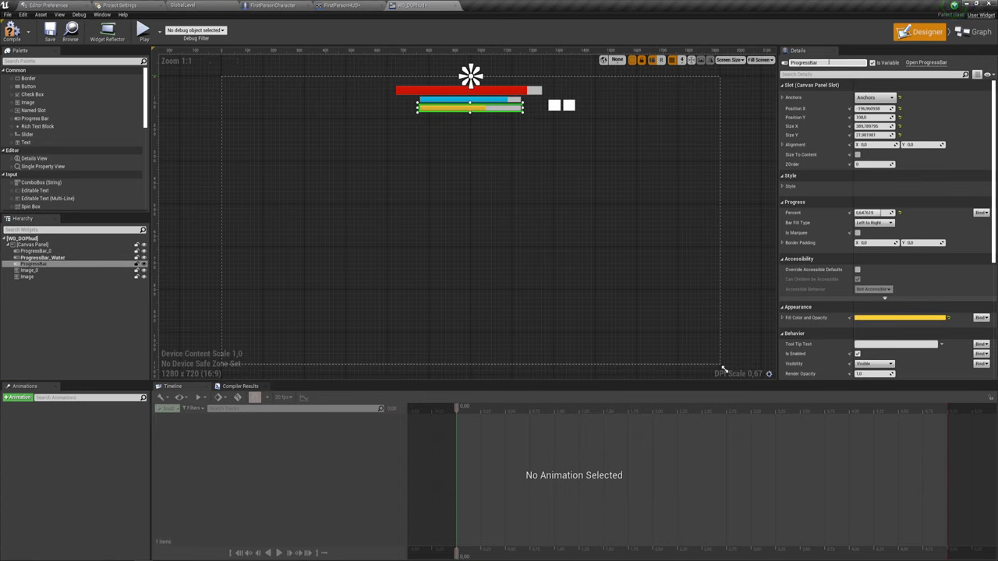
{"action": "type", "text": "_"}
{"action": "type", "text": "hunger"}
{"action": "key", "text": "Return"}
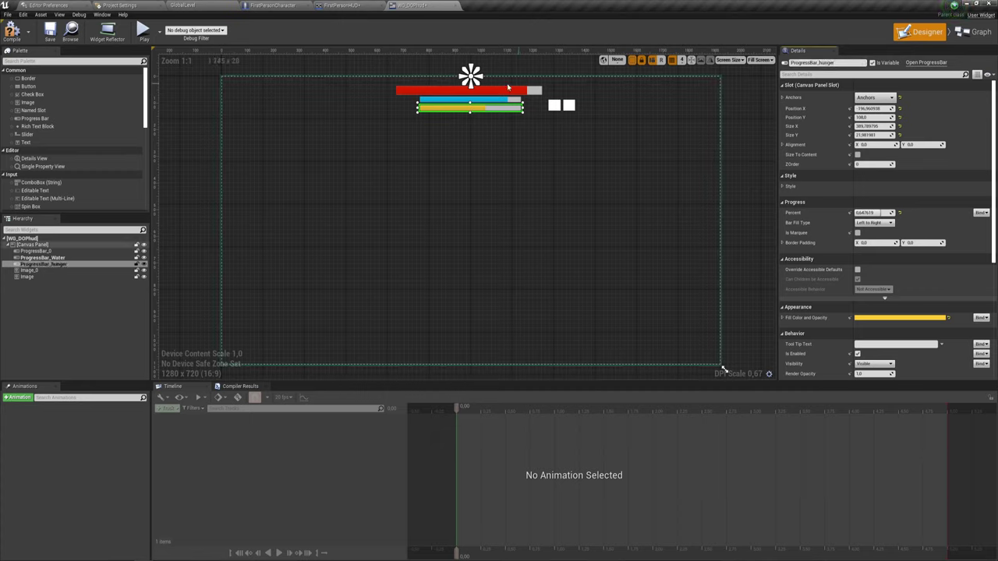
{"action": "left_click", "coordinate": [508, 87]}
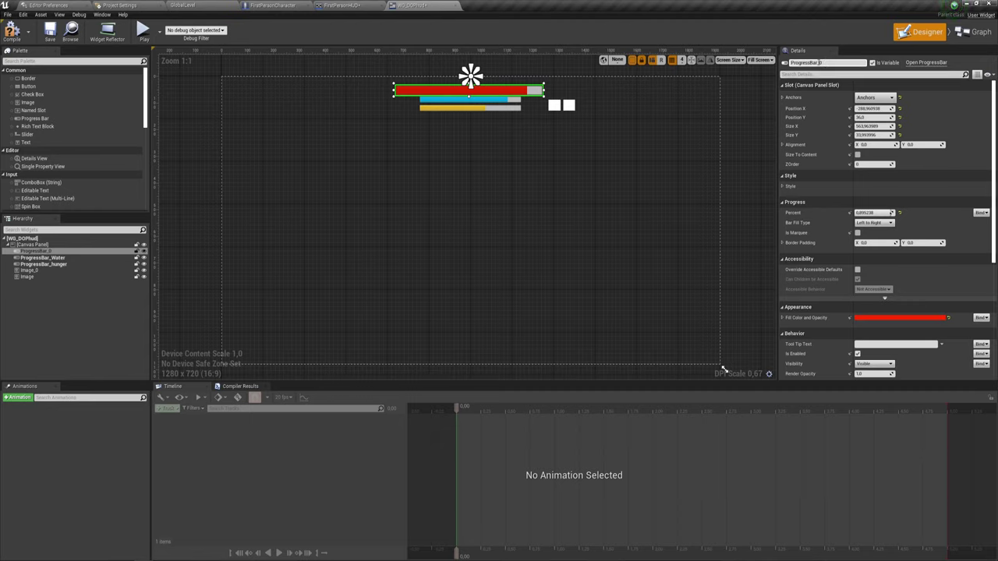
{"action": "key", "text": "shift+Left"}
{"action": "key", "text": "Return"}
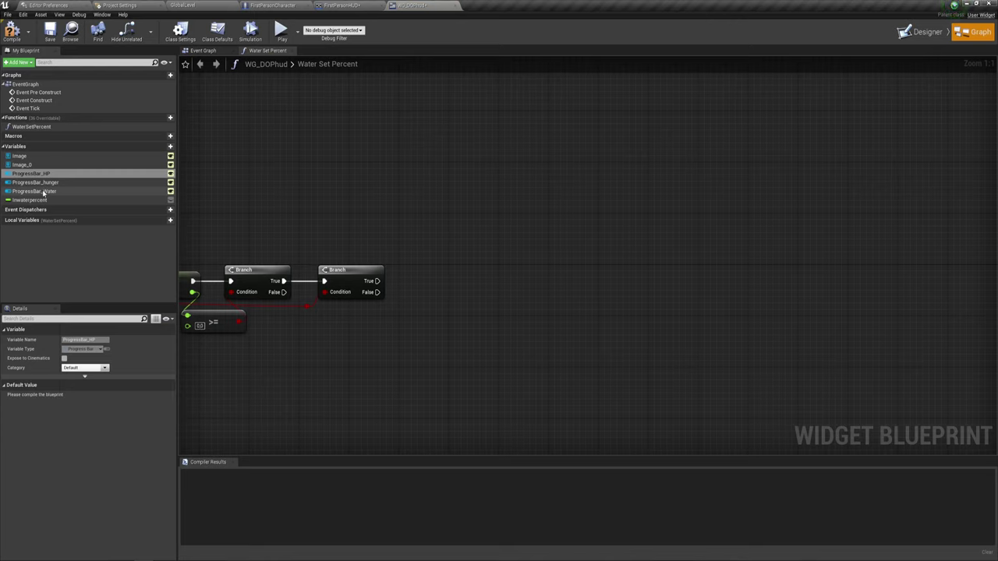
Step: Add a Progress Bar Water getter and a Set Percent node targeting it
{"action": "mouse_move", "coordinate": [43, 191]}
{"action": "left_mouse_down"}
{"action": "mouse_move", "coordinate": [403, 312]}
{"action": "mouse_move", "coordinate": [477, 234]}
{"action": "left_mouse_up"}
{"action": "left_click", "coordinate": [503, 236]}
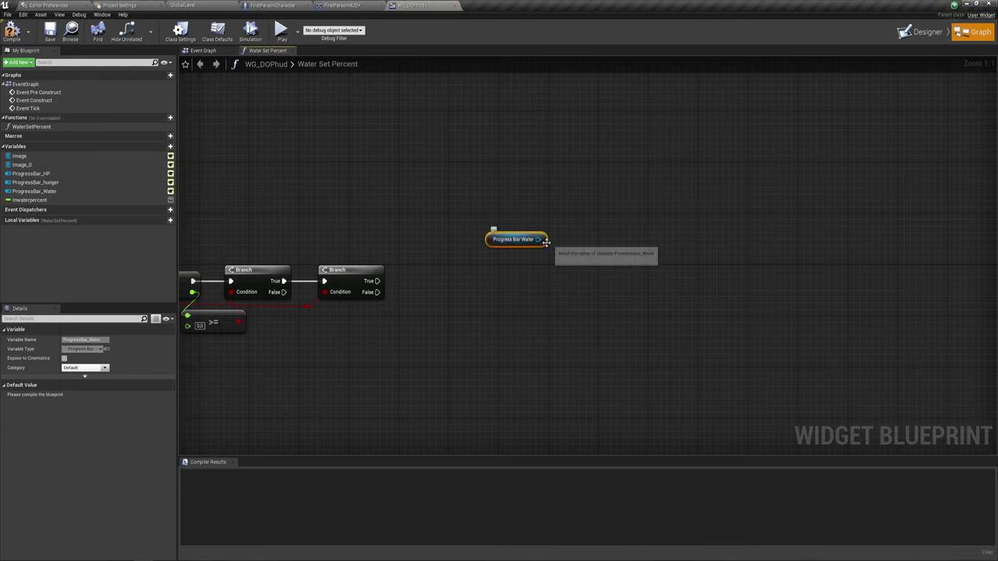
{"action": "left_click_drag", "start_coordinate": [538, 240], "coordinate": [576, 169]}
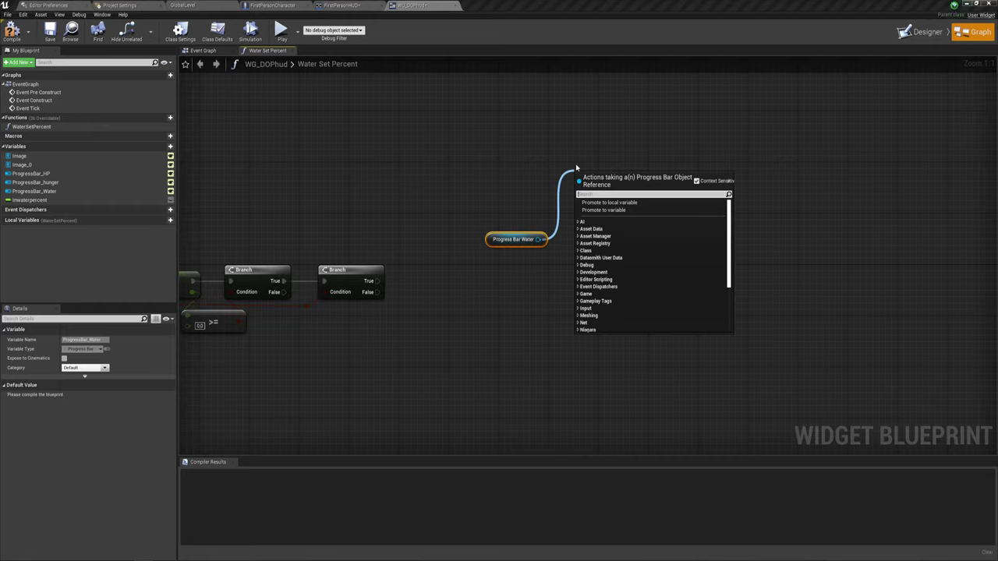
{"action": "type", "text": "set"}
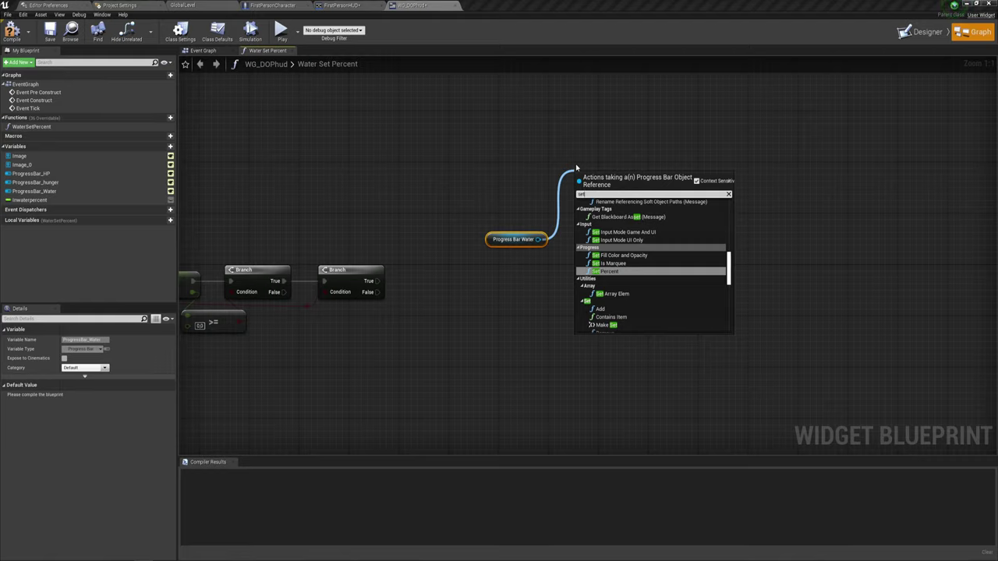
{"action": "left_click", "coordinate": [608, 272]}
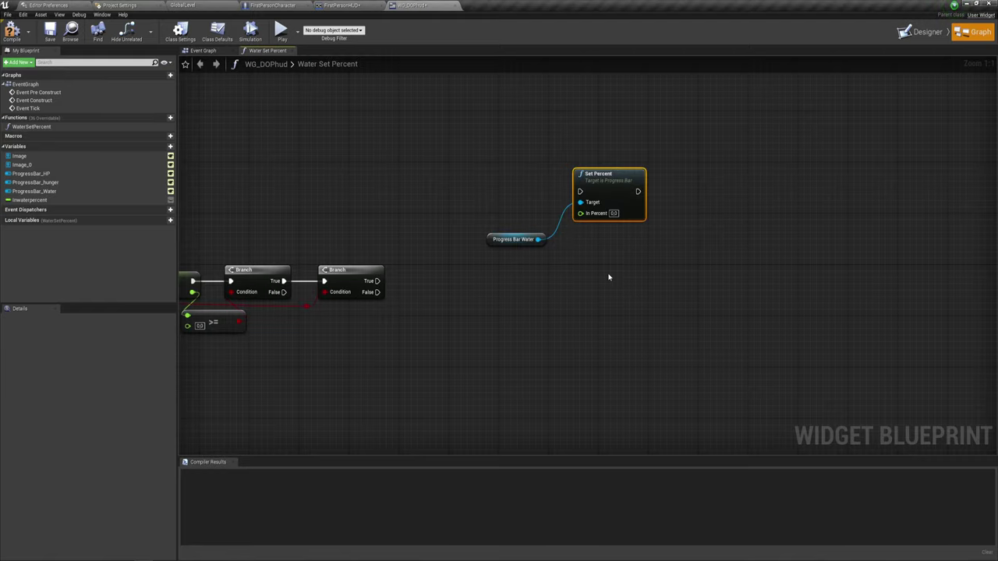
Step: Connect the second Branch's True output to Set Percent via a reroute, moving the nodes right
{"action": "left_click_drag", "start_coordinate": [579, 191], "coordinate": [377, 281]}
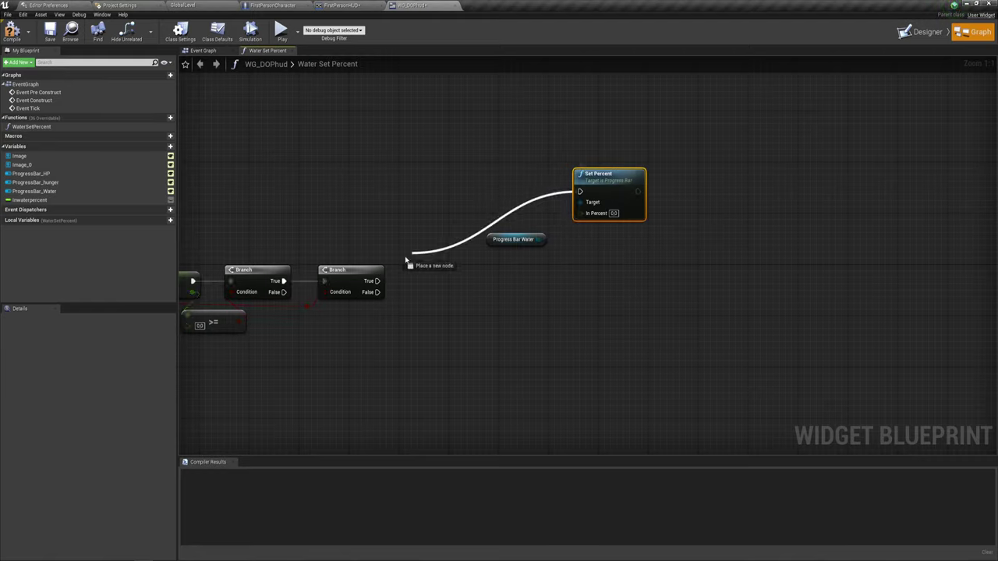
{"action": "double_click", "coordinate": [492, 227]}
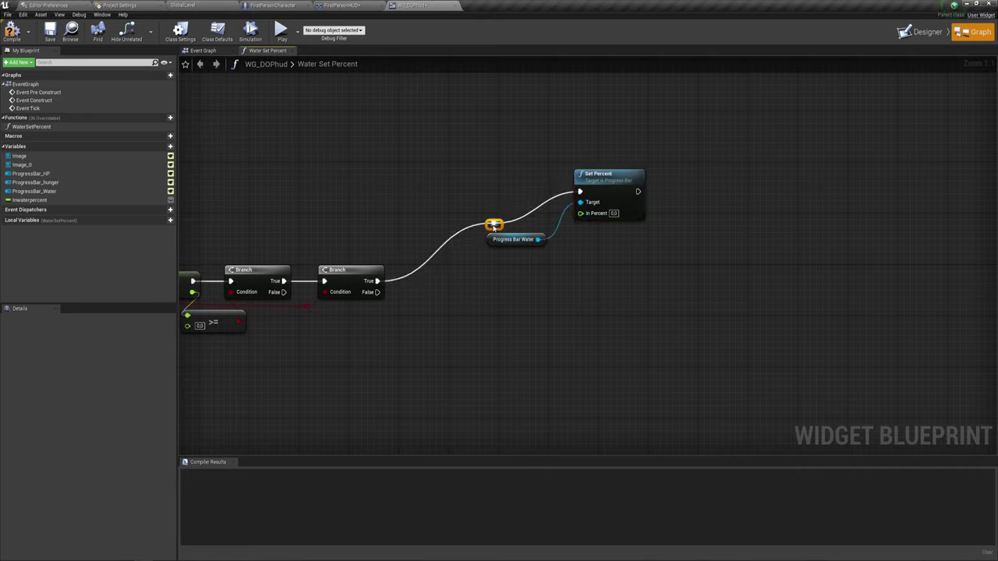
{"action": "left_click_drag", "start_coordinate": [493, 224], "coordinate": [413, 192]}
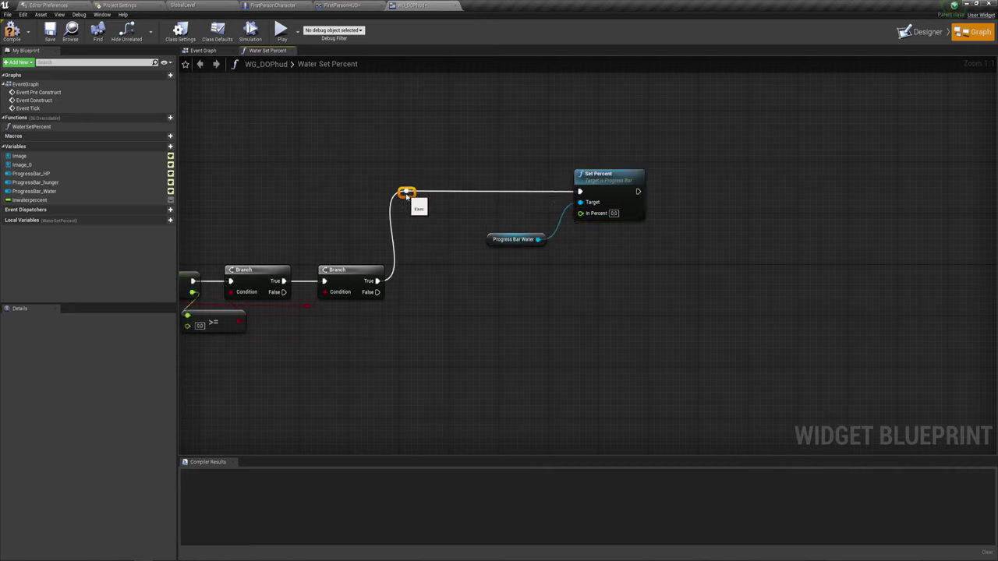
{"action": "left_click_drag", "start_coordinate": [496, 278], "coordinate": [705, 161]}
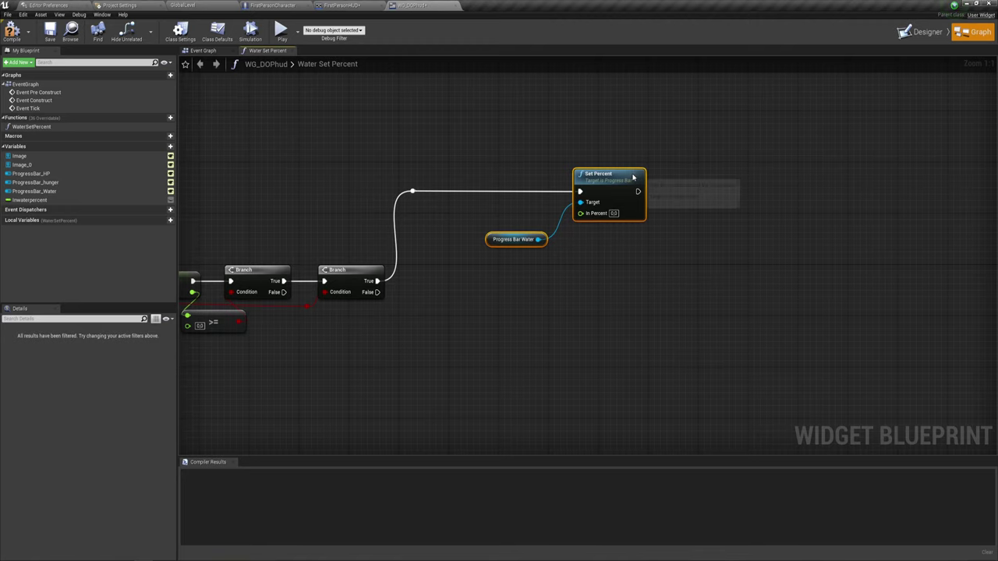
{"action": "left_click_drag", "start_coordinate": [636, 178], "coordinate": [833, 178]}
{"action": "scroll", "coordinate": [570, 291], "scroll_direction": "down", "scroll_amount": 2}
{"action": "scroll", "coordinate": [595, 319], "scroll_direction": "up", "scroll_amount": 2}
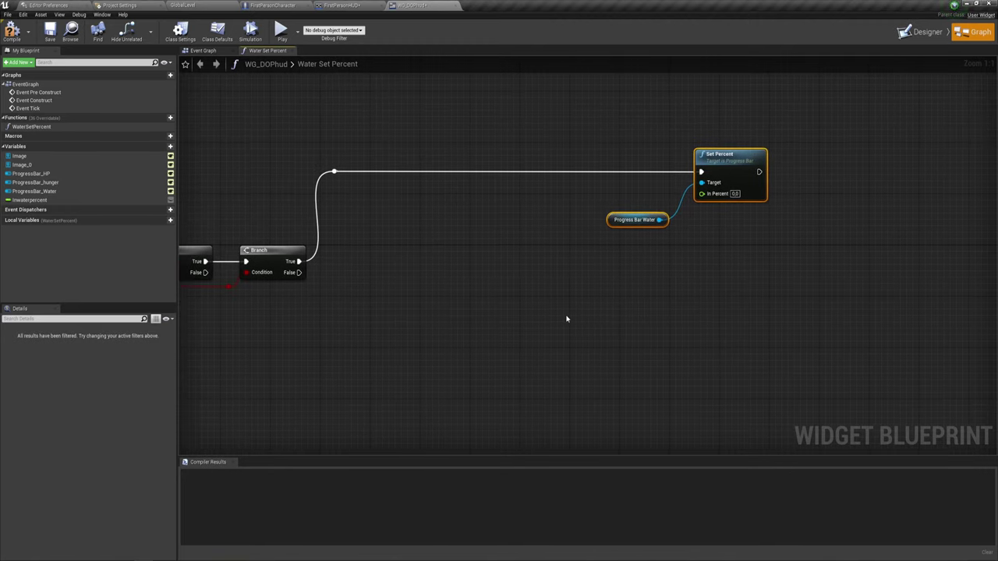
{"action": "right_click_drag", "start_coordinate": [523, 321], "coordinate": [517, 305]}
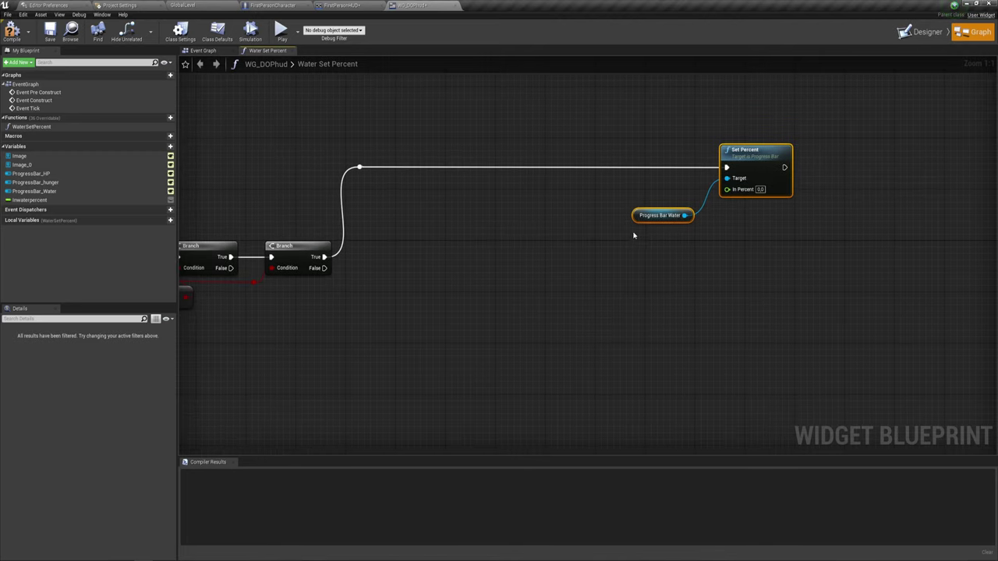
Step: Duplicate the Progress Bar Water getter and feed the copy into a new Get Percent node
{"action": "left_click", "coordinate": [653, 221]}
{"action": "key", "text": "ctrl+c"}
{"action": "key", "text": "ctrl+v"}
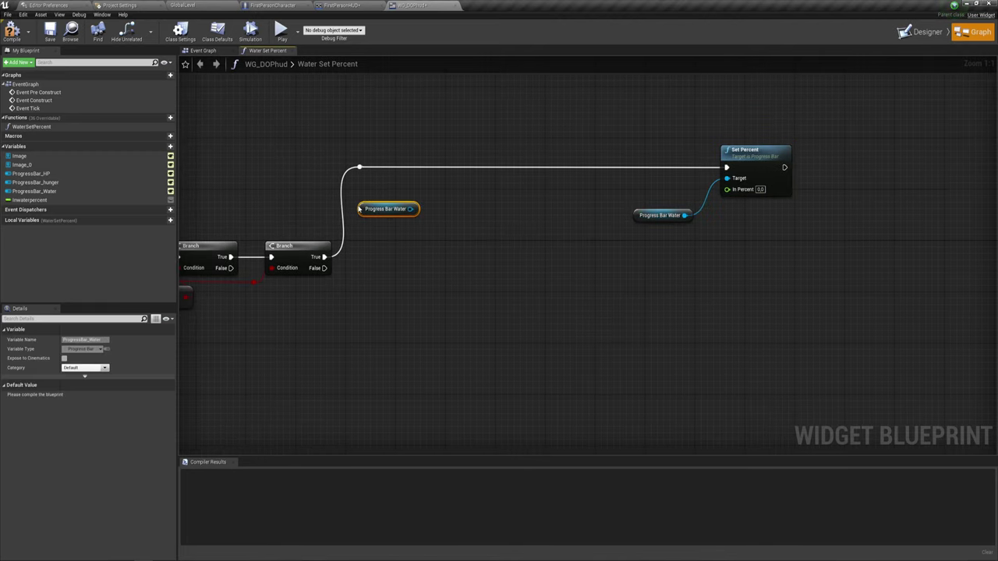
{"action": "left_click_drag", "start_coordinate": [772, 248], "coordinate": [628, 140]}
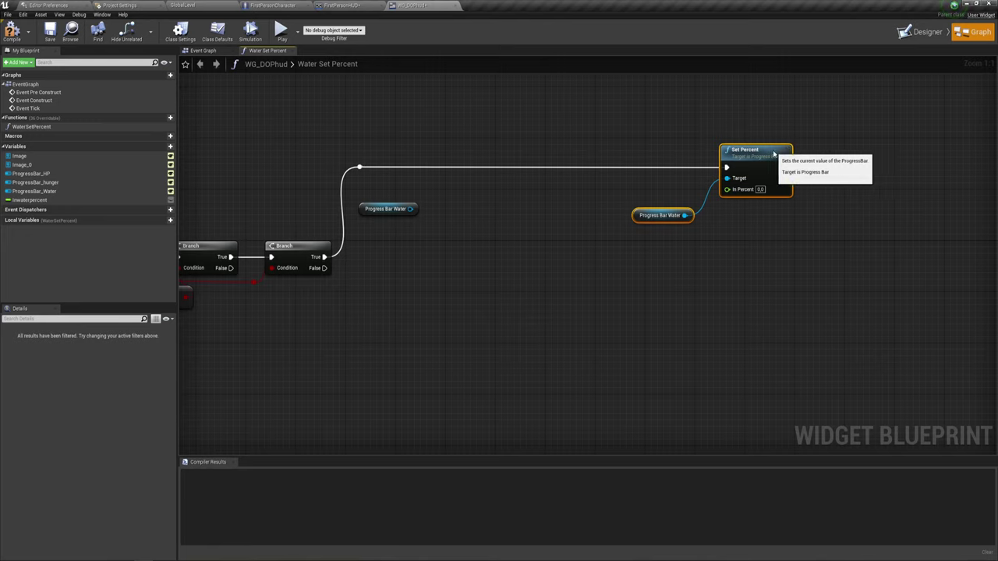
{"action": "left_click_drag", "start_coordinate": [748, 151], "coordinate": [909, 151]}
{"action": "right_click_drag", "start_coordinate": [383, 243], "coordinate": [420, 250]}
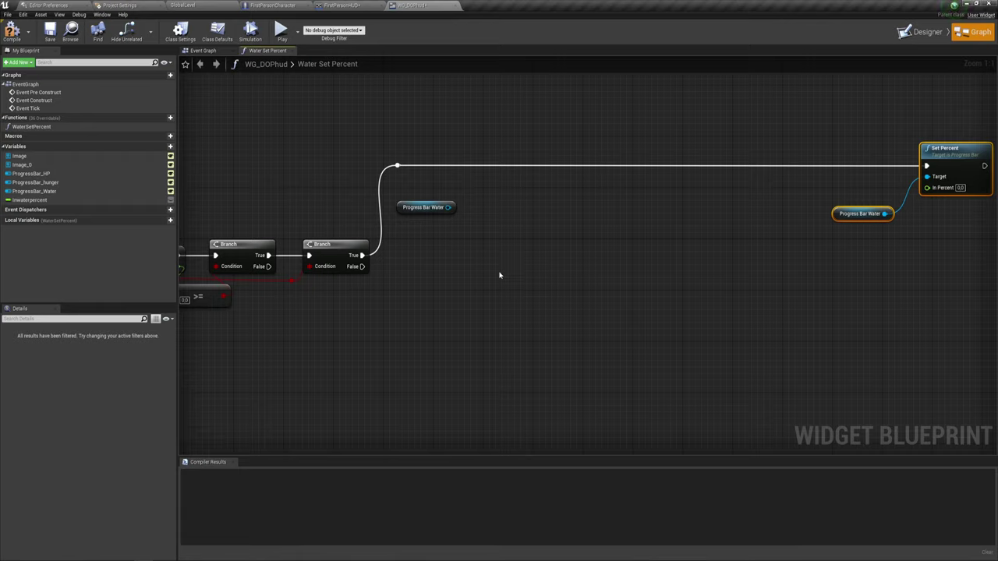
{"action": "left_click_drag", "start_coordinate": [449, 207], "coordinate": [457, 244]}
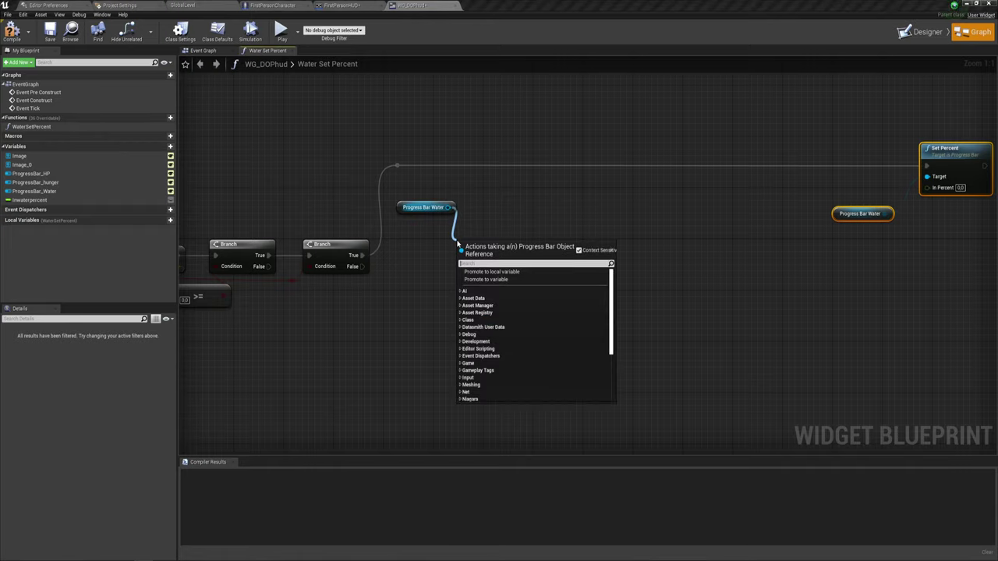
{"action": "type", "text": "get"}
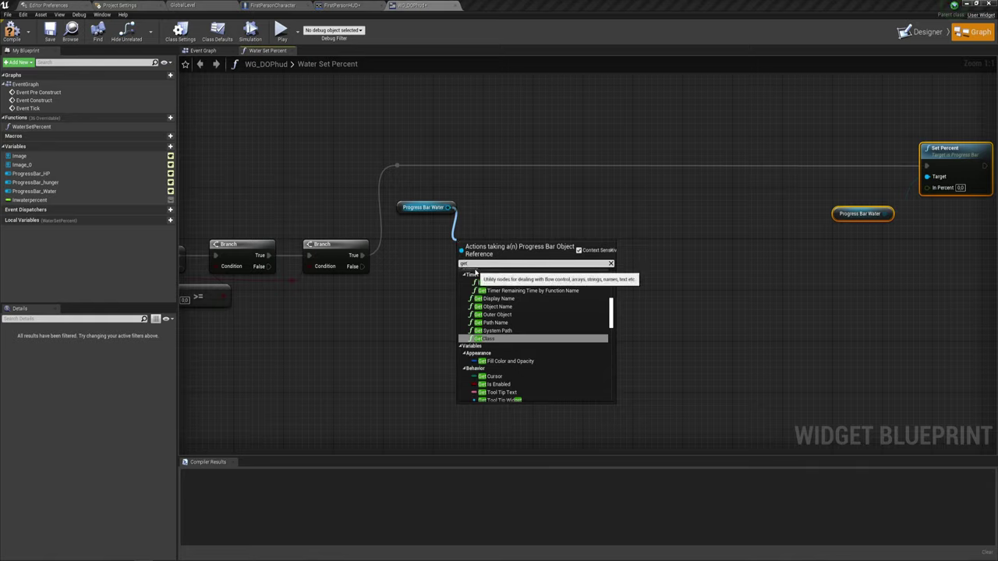
{"action": "type", "text": " per"}
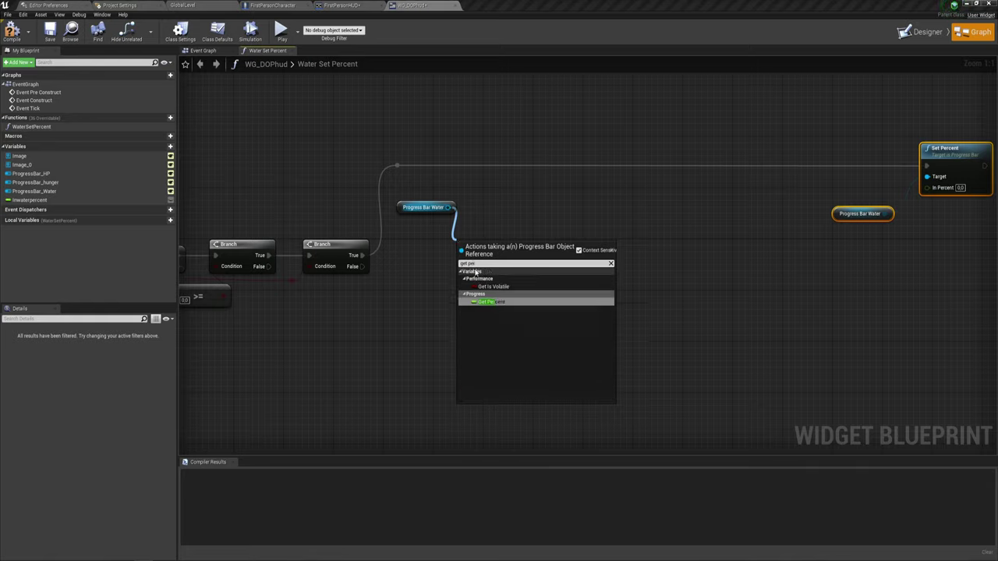
{"action": "type", "text": "c"}
{"action": "left_click", "coordinate": [500, 306]}
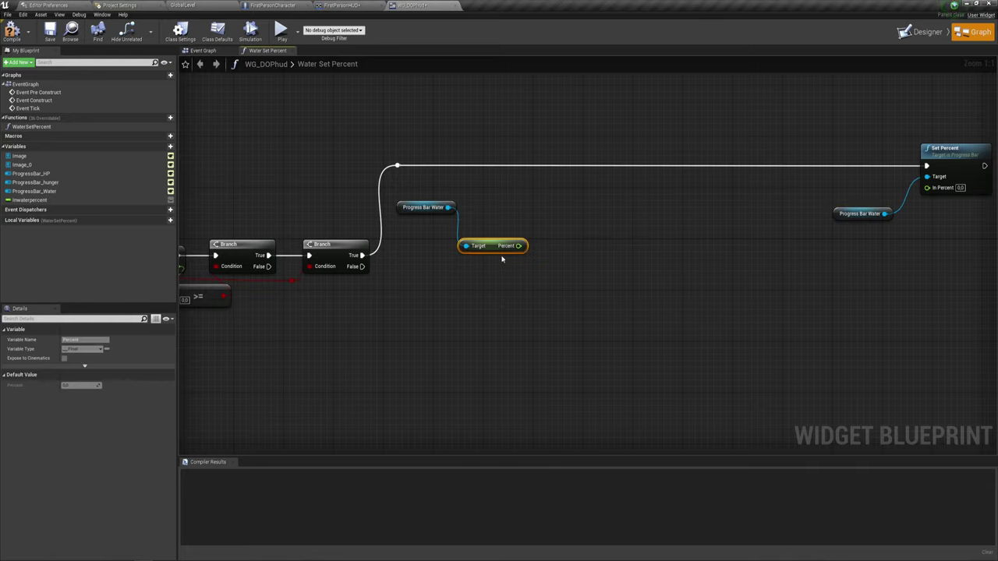
Step: Lower the red HP bar's Percent to 0.642857 in the Designer, then return to the graph
{"action": "left_click", "coordinate": [932, 34]}
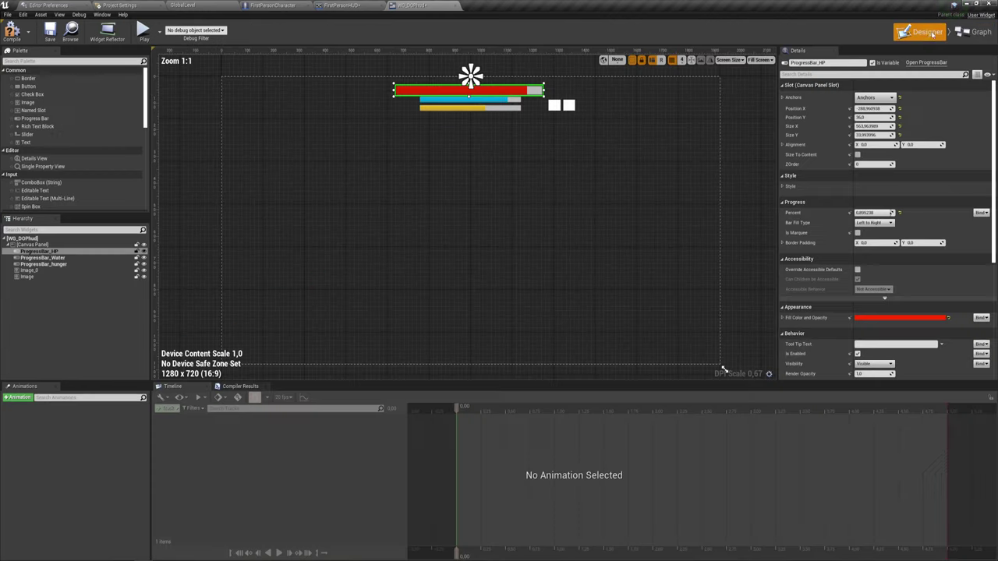
{"action": "left_click", "coordinate": [878, 213]}
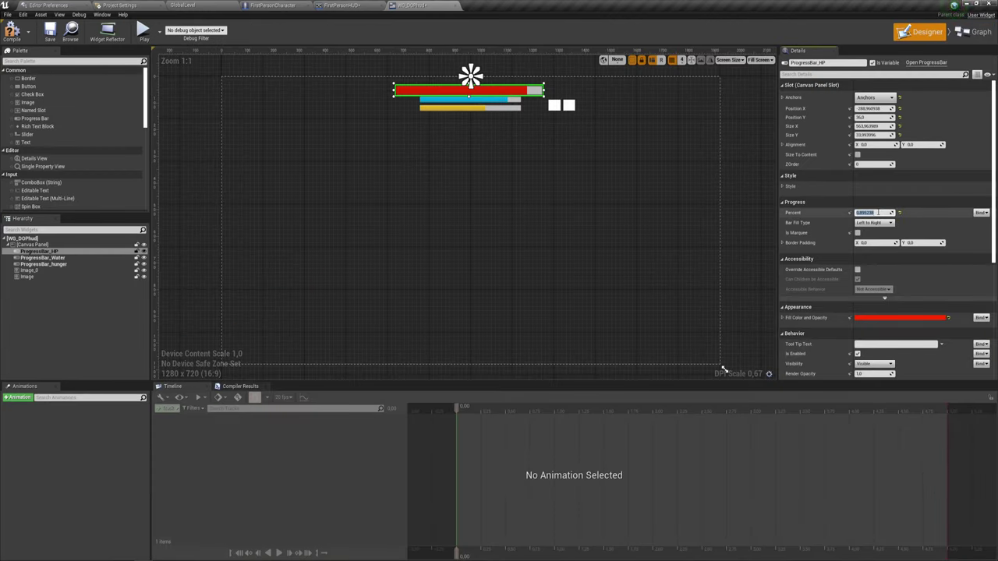
{"action": "key", "text": "Return"}
{"action": "left_click_drag", "start_coordinate": [888, 212], "coordinate": [857, 212]}
{"action": "left_click", "coordinate": [974, 32]}
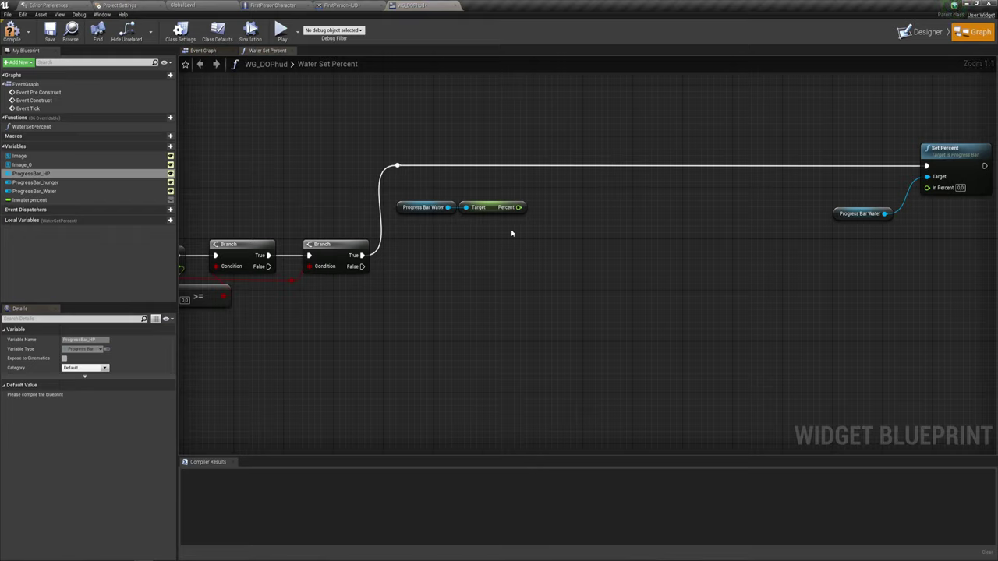
Step: Multiply the water bar's Get Percent output by 100.0 with a float multiply node
{"action": "left_click_drag", "start_coordinate": [518, 208], "coordinate": [526, 236]}
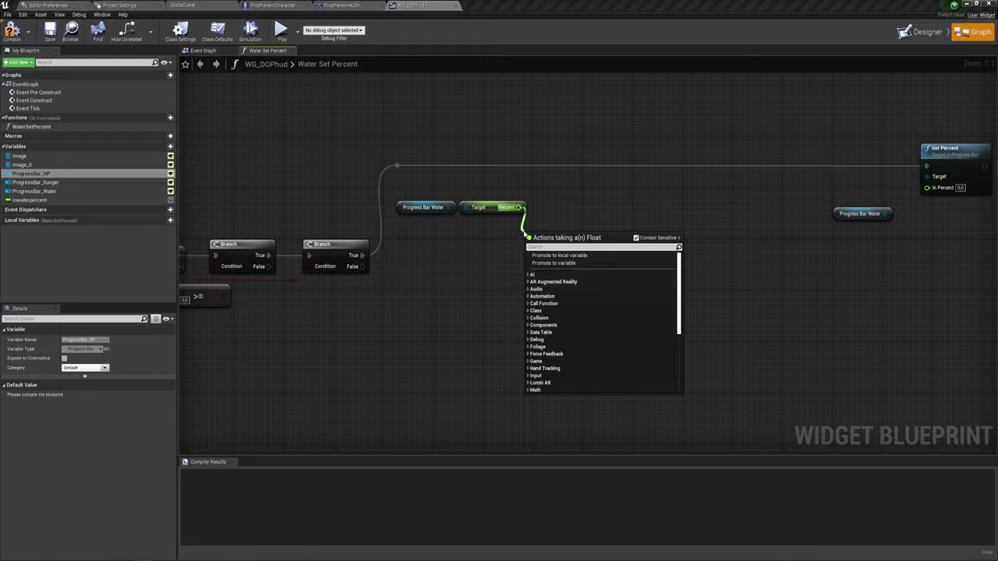
{"action": "type", "text": "*1"}
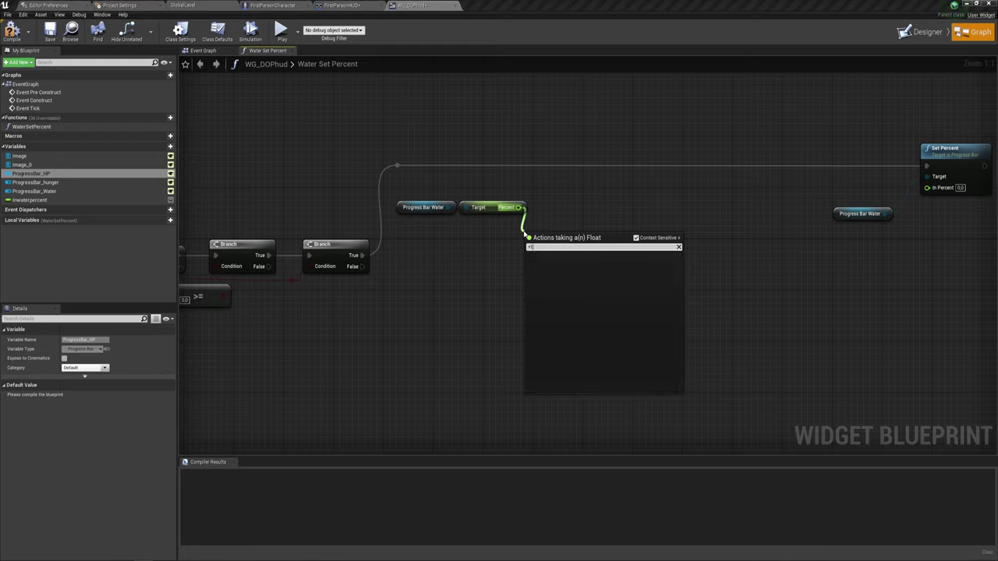
{"action": "key", "text": "BackSpace"}
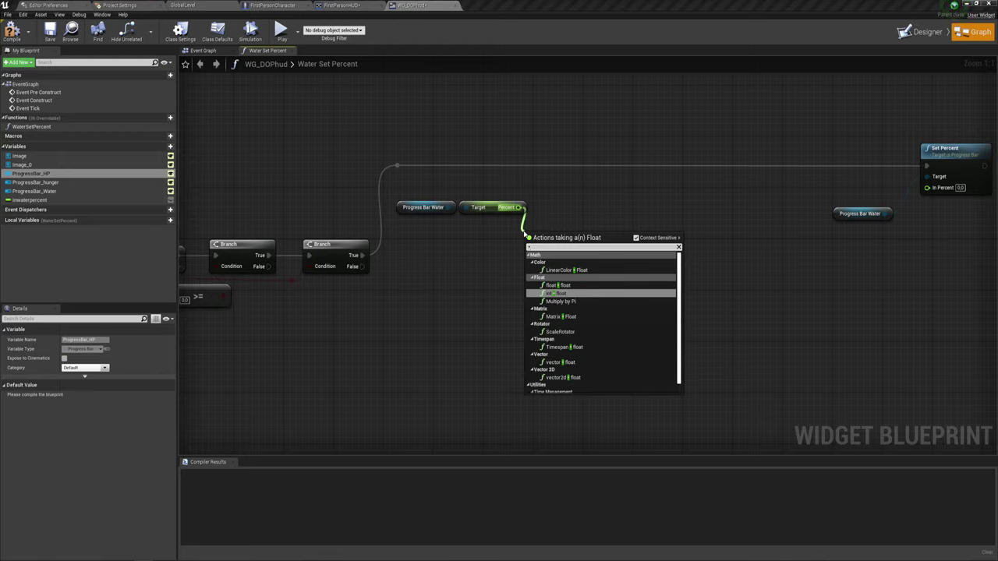
{"action": "left_click", "coordinate": [560, 285]}
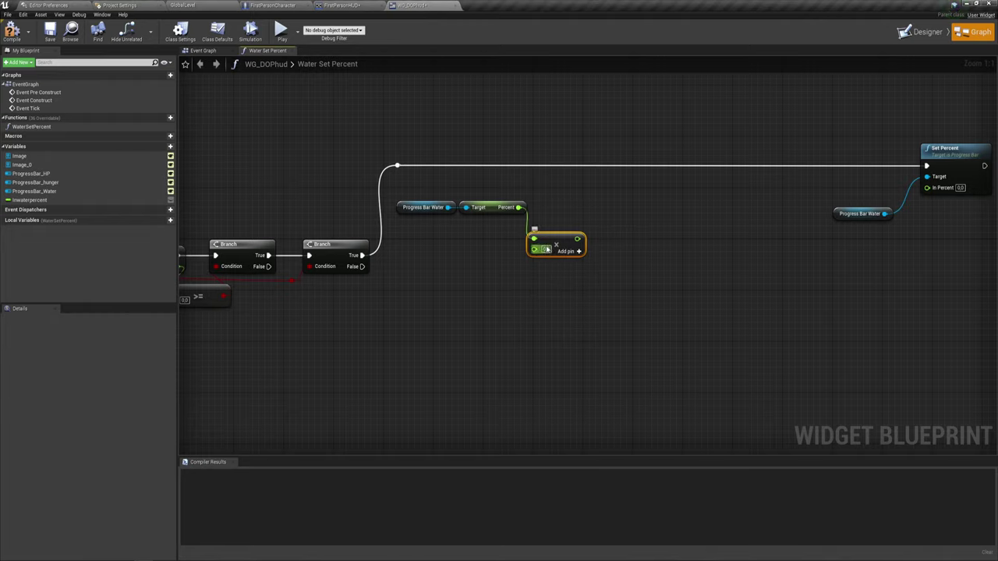
{"action": "left_click", "coordinate": [547, 250]}
{"action": "type", "text": "1.00"}
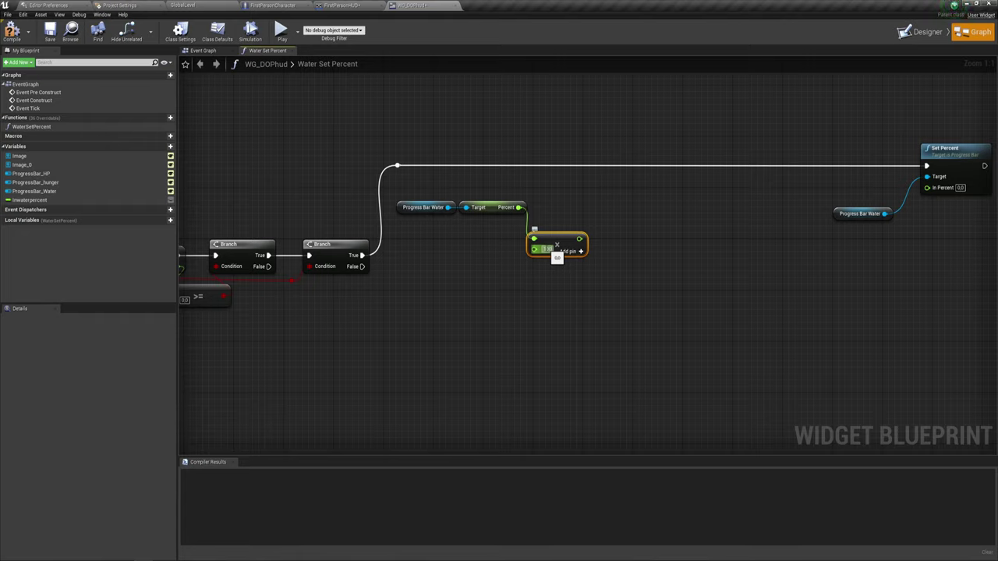
{"action": "left_click", "coordinate": [580, 222]}
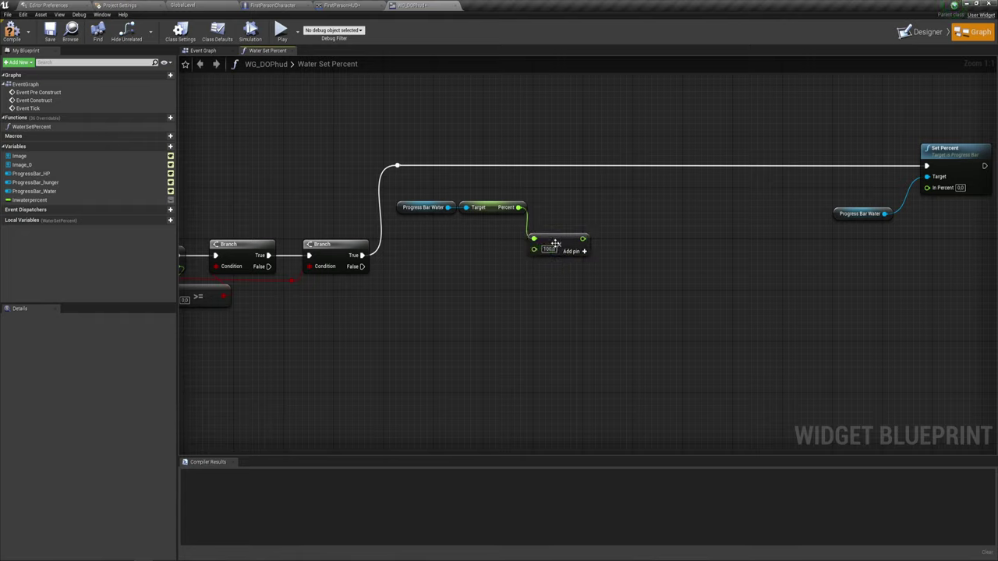
{"action": "left_click_drag", "start_coordinate": [559, 248], "coordinate": [516, 229]}
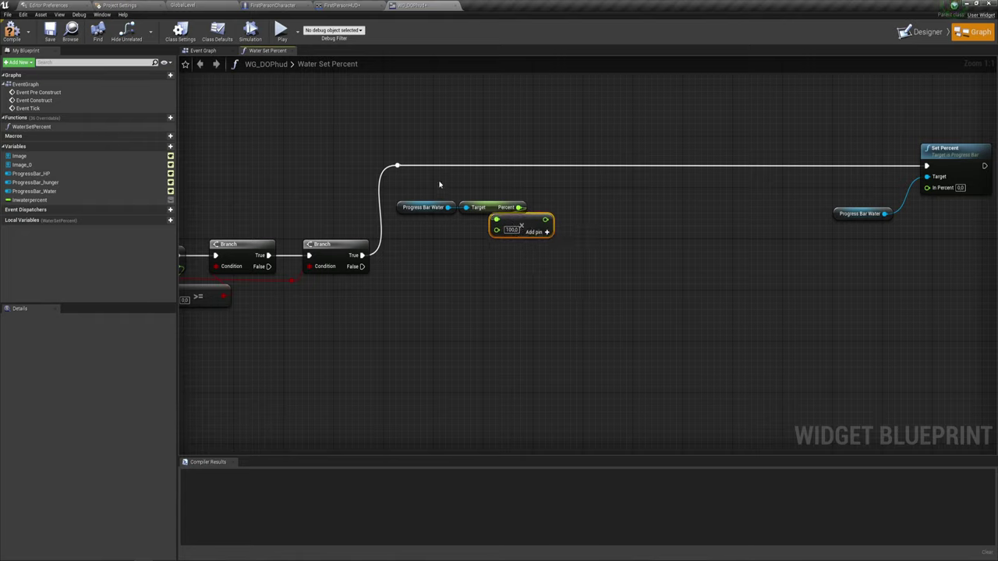
{"action": "mouse_move", "coordinate": [418, 184]}
{"action": "left_mouse_down"}
{"action": "mouse_move", "coordinate": [505, 214]}
{"action": "mouse_move", "coordinate": [509, 203]}
{"action": "left_mouse_up"}
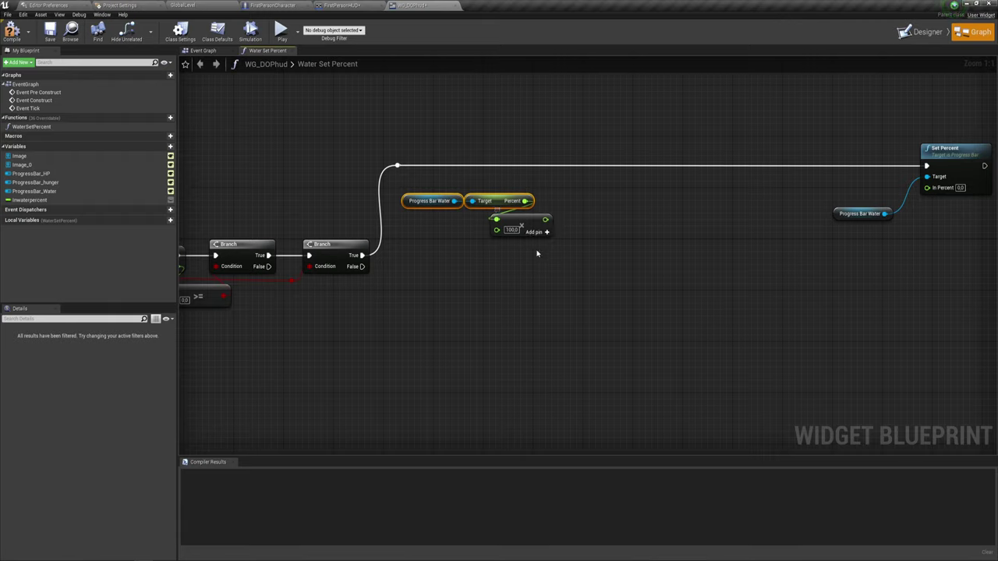
Step: Pass the multiplied result into a new float - float subtraction node
{"action": "left_click_drag", "start_coordinate": [545, 219], "coordinate": [579, 239]}
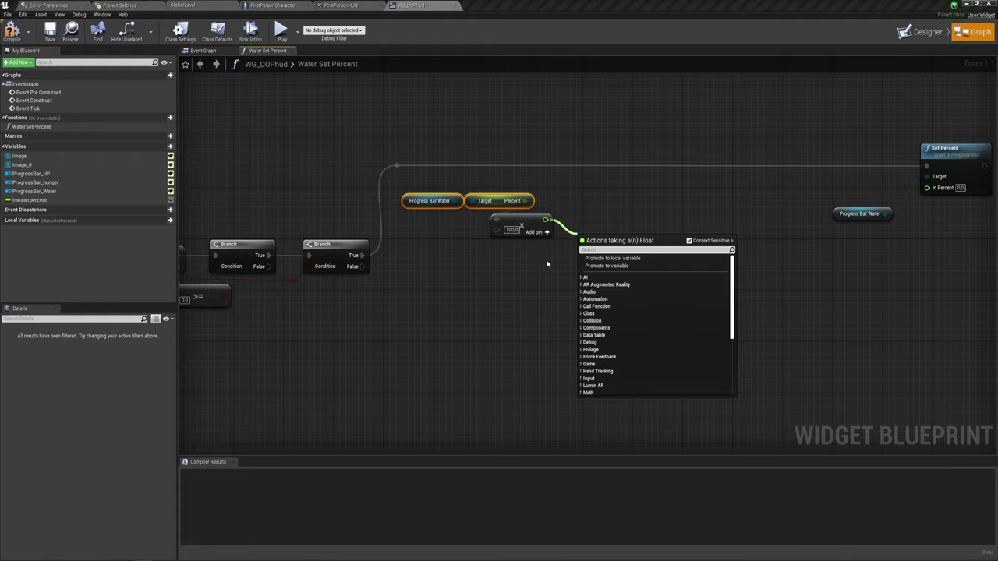
{"action": "left_click", "coordinate": [574, 240]}
{"action": "left_click", "coordinate": [566, 222]}
{"action": "left_click_drag", "start_coordinate": [546, 219], "coordinate": [578, 239]}
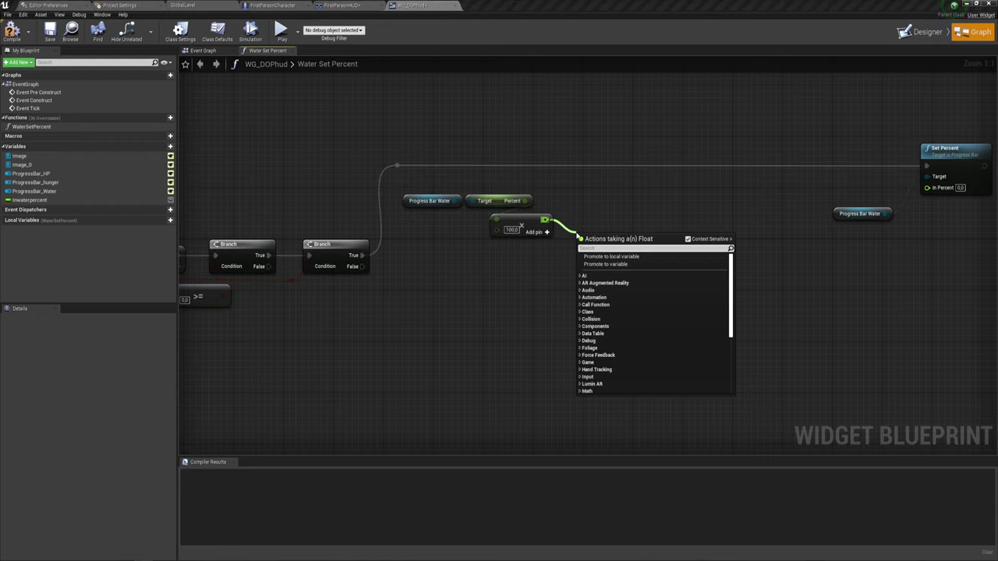
{"action": "type", "text": "-"}
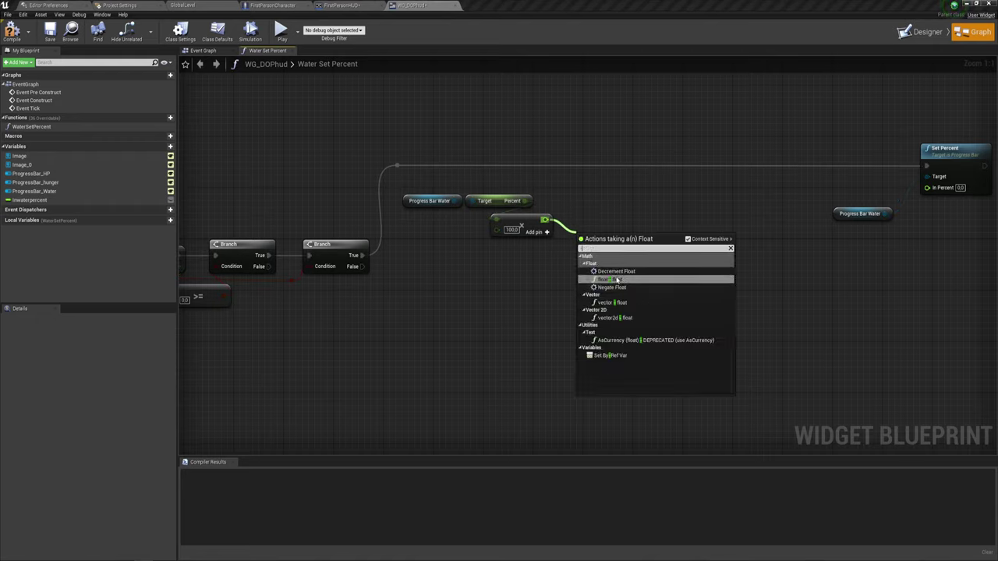
{"action": "left_click", "coordinate": [616, 279]}
{"action": "left_click_drag", "start_coordinate": [600, 245], "coordinate": [588, 251]}
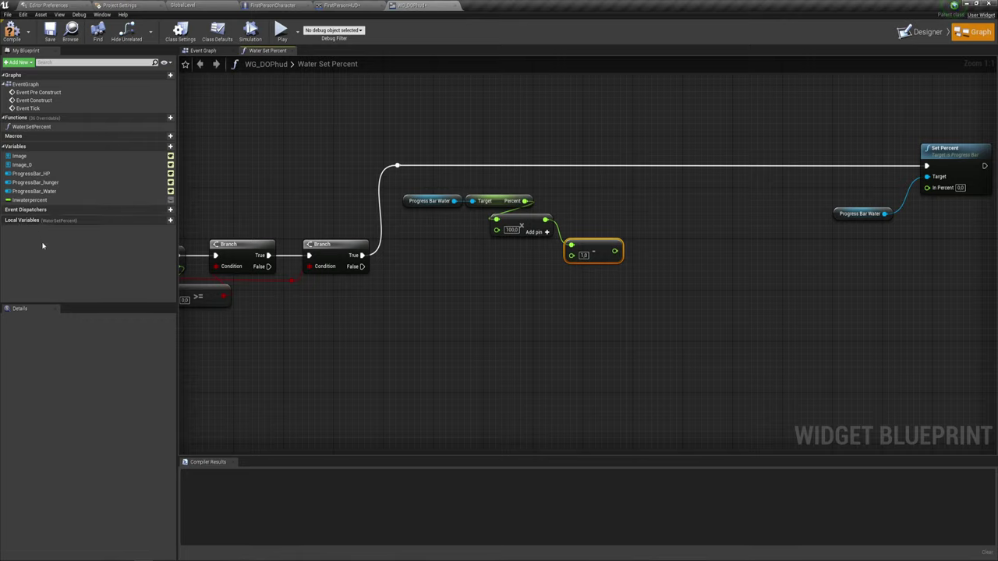
Step: Subtract an Inwaterpercent getter from the scaled water percent
{"action": "left_click", "coordinate": [34, 201]}
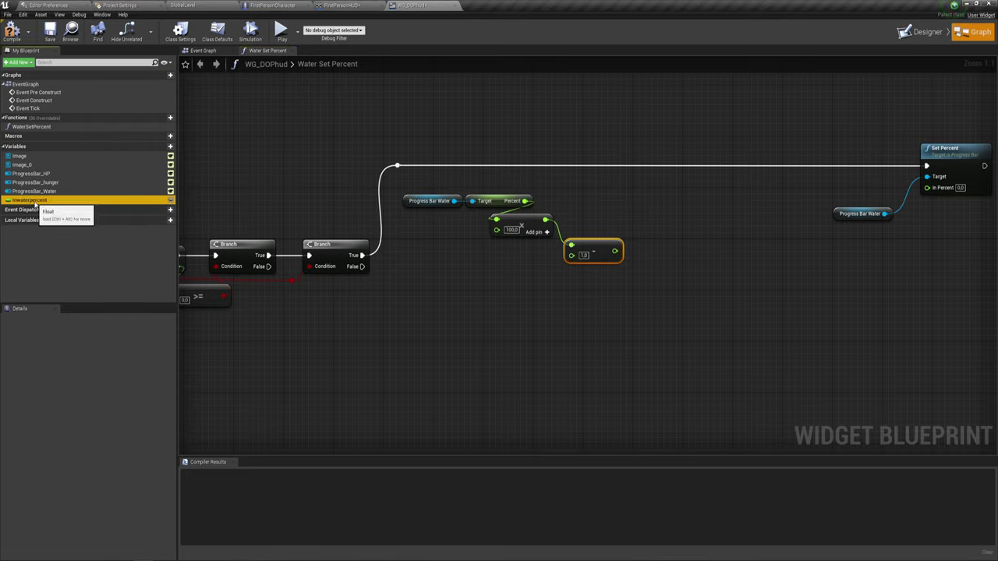
{"action": "mouse_move", "coordinate": [34, 201]}
{"action": "left_mouse_down", "text": "ctrl"}
{"action": "mouse_move", "coordinate": [476, 267]}
{"action": "mouse_move", "coordinate": [571, 255]}
{"action": "left_mouse_up", "text": "ctrl"}
{"action": "left_click_drag", "start_coordinate": [494, 270], "coordinate": [518, 271]}
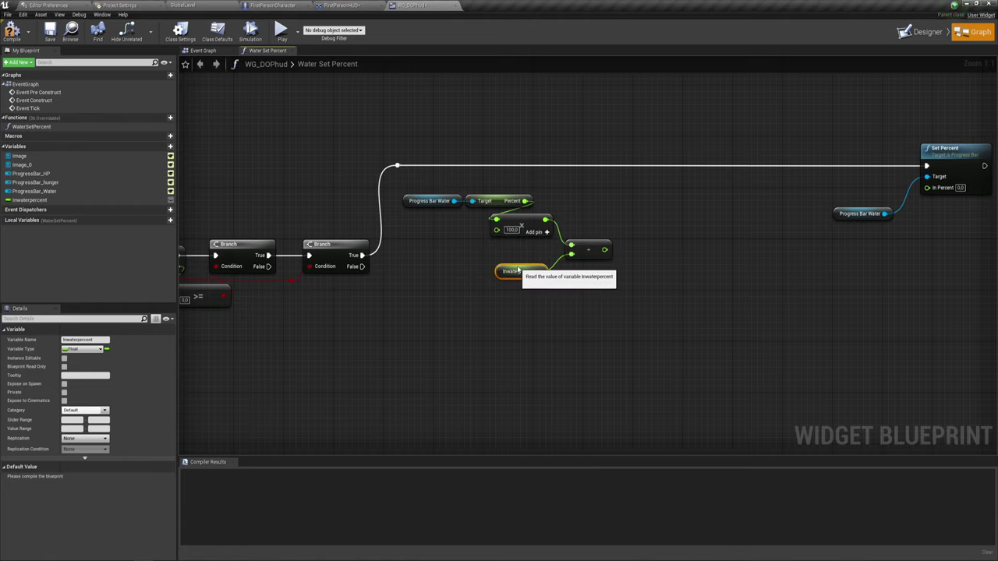
{"action": "right_click_drag", "start_coordinate": [534, 290], "coordinate": [452, 291]}
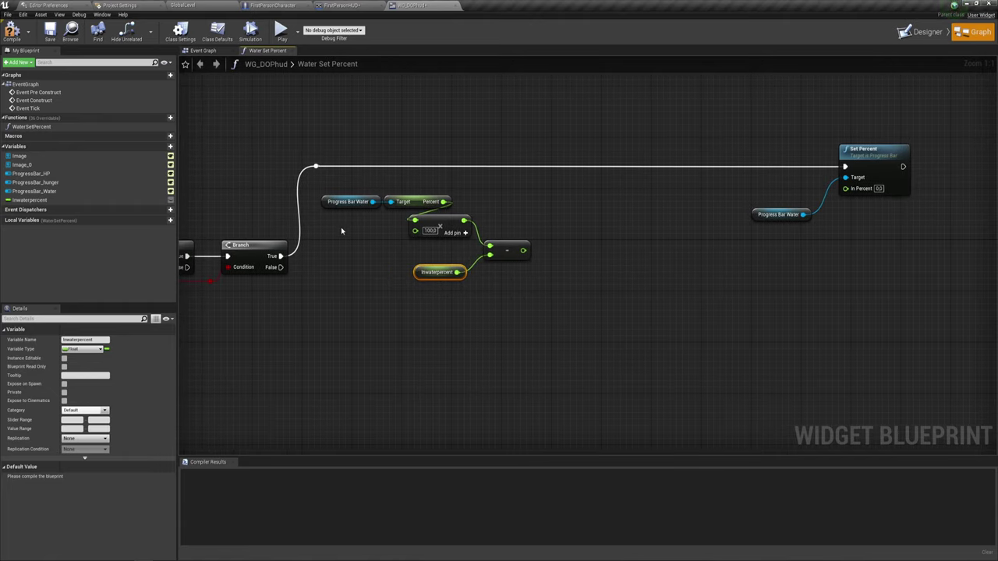
{"action": "left_click_drag", "start_coordinate": [340, 227], "coordinate": [477, 195]}
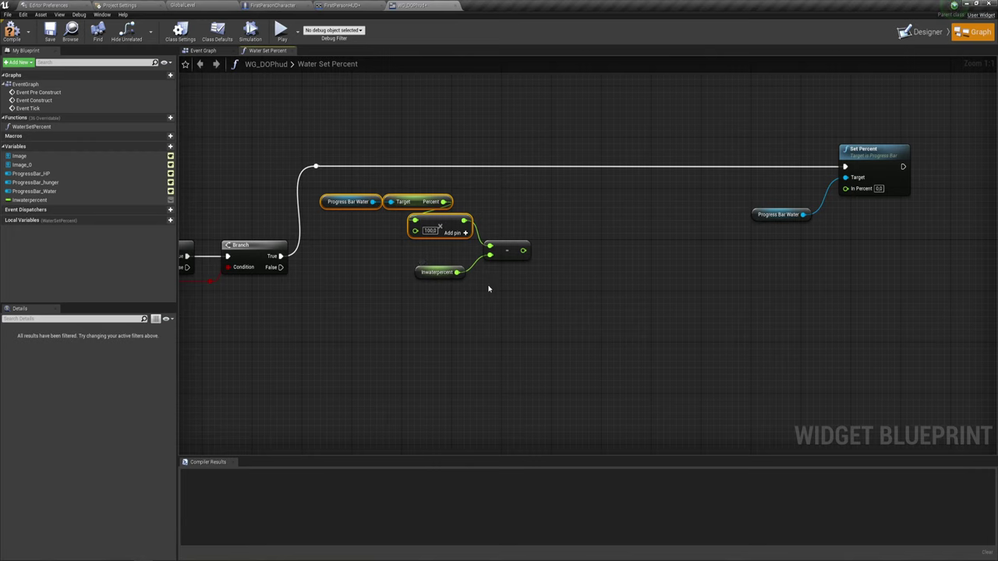
{"action": "left_click", "coordinate": [424, 287]}
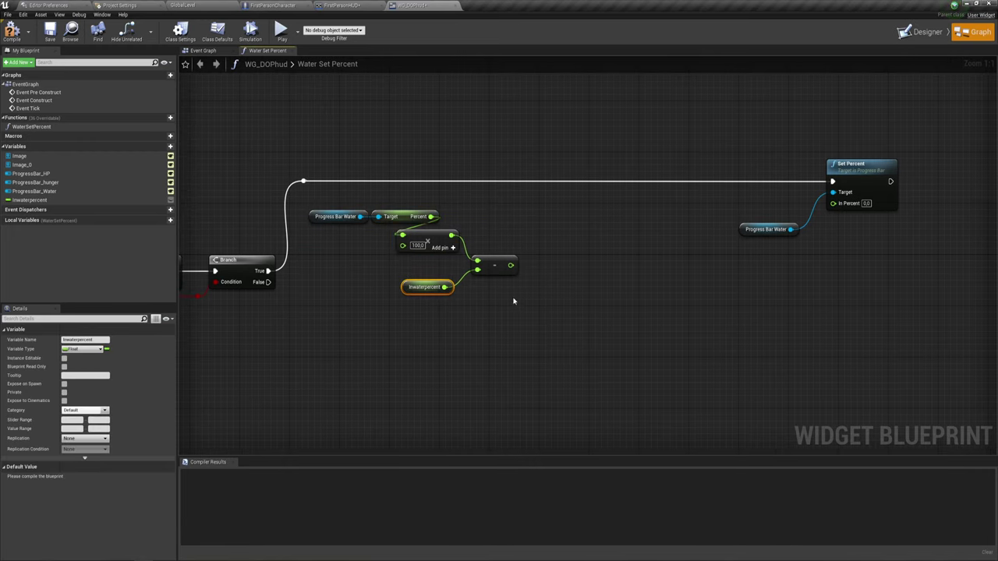
{"action": "right_click_drag", "start_coordinate": [513, 301], "coordinate": [519, 286]}
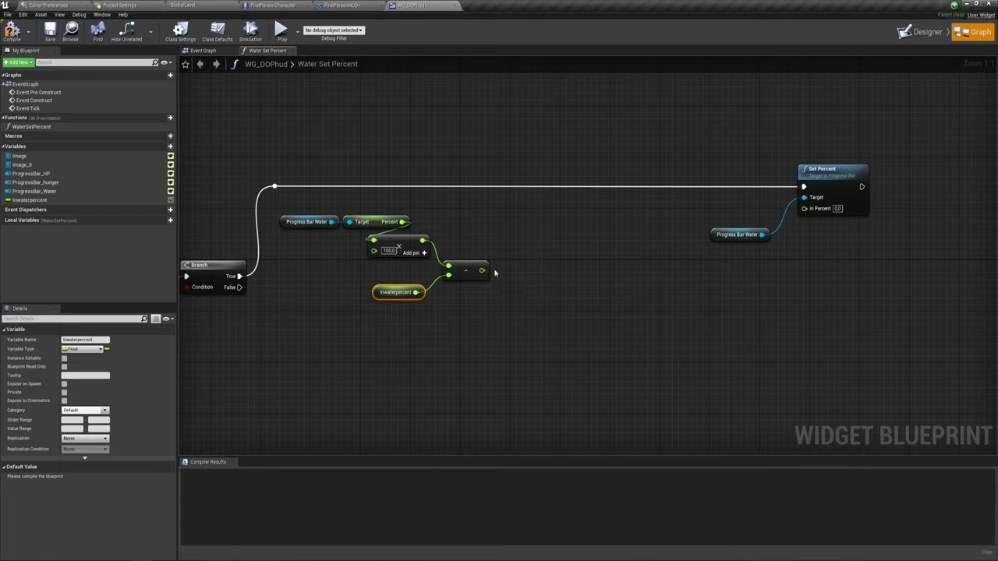
Step: Clamp the subtraction result with a Clamp (float) node, maximum 100.0
{"action": "left_click_drag", "start_coordinate": [482, 271], "coordinate": [518, 266]}
{"action": "type", "text": "cla"}
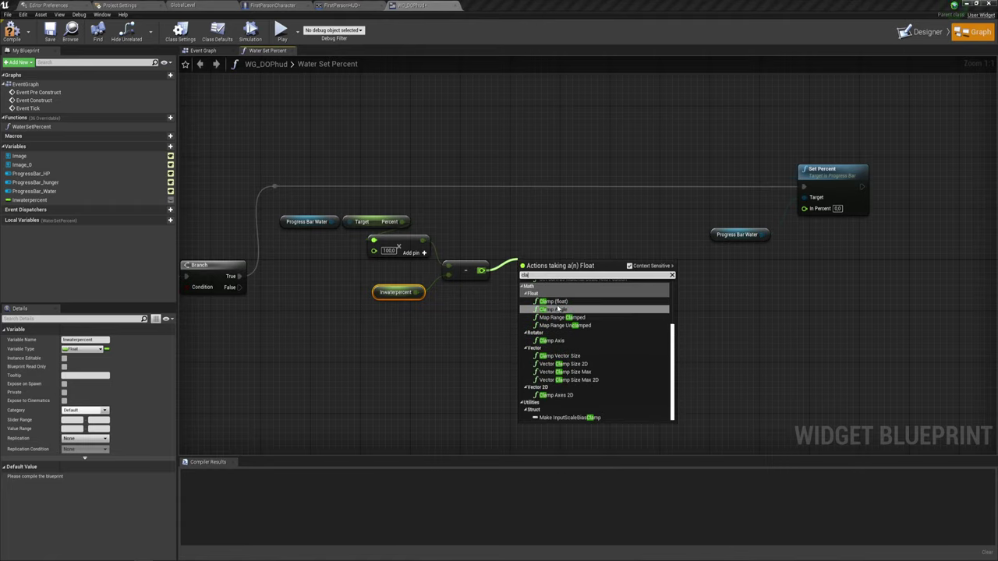
{"action": "left_click", "coordinate": [554, 301]}
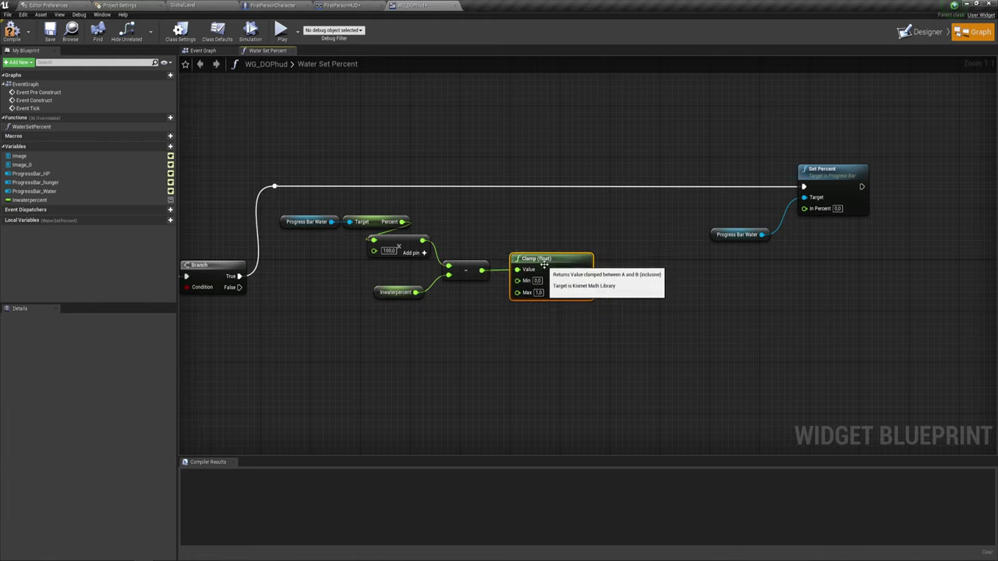
{"action": "left_click", "coordinate": [538, 293]}
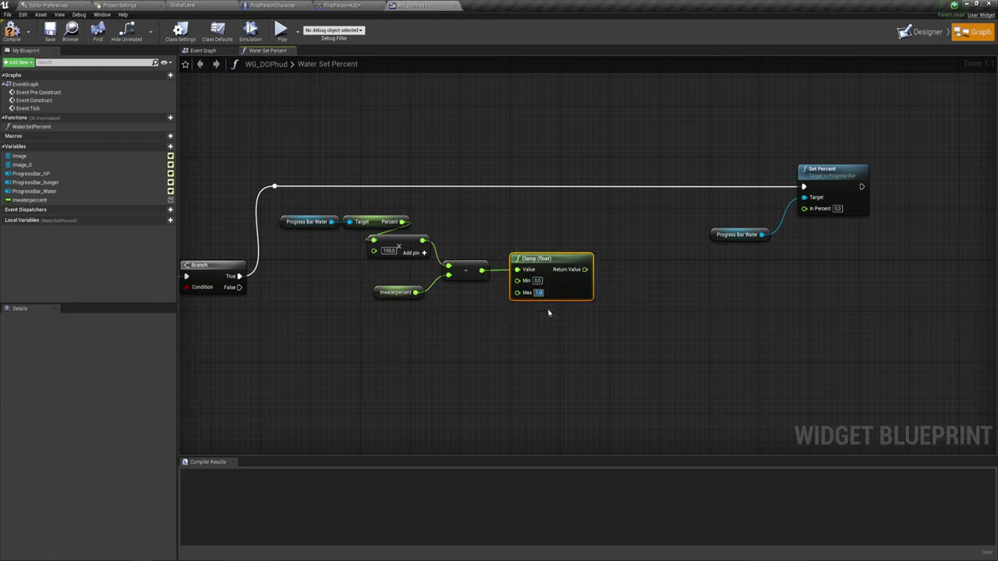
{"action": "type", "text": "100"}
{"action": "left_click", "coordinate": [548, 312]}
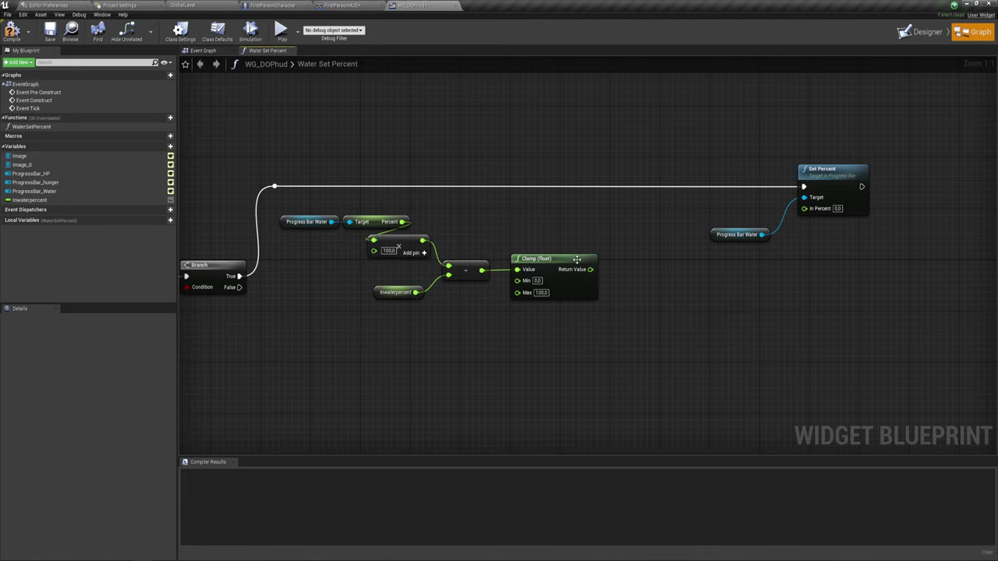
Step: Divide the clamped value by 100.0 with a float division node
{"action": "right_click_drag", "start_coordinate": [684, 285], "coordinate": [660, 275]}
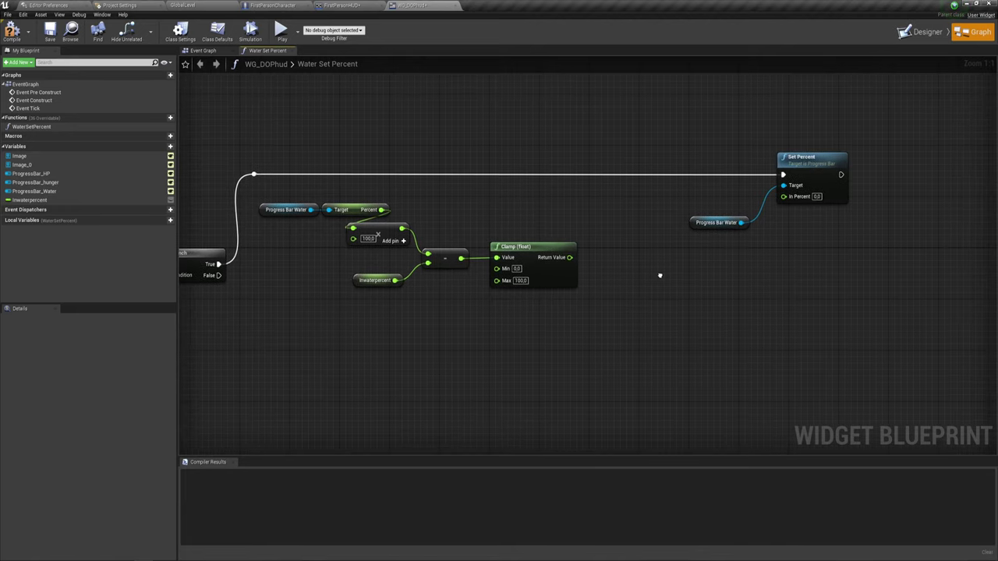
{"action": "left_click_drag", "start_coordinate": [490, 298], "coordinate": [542, 277]}
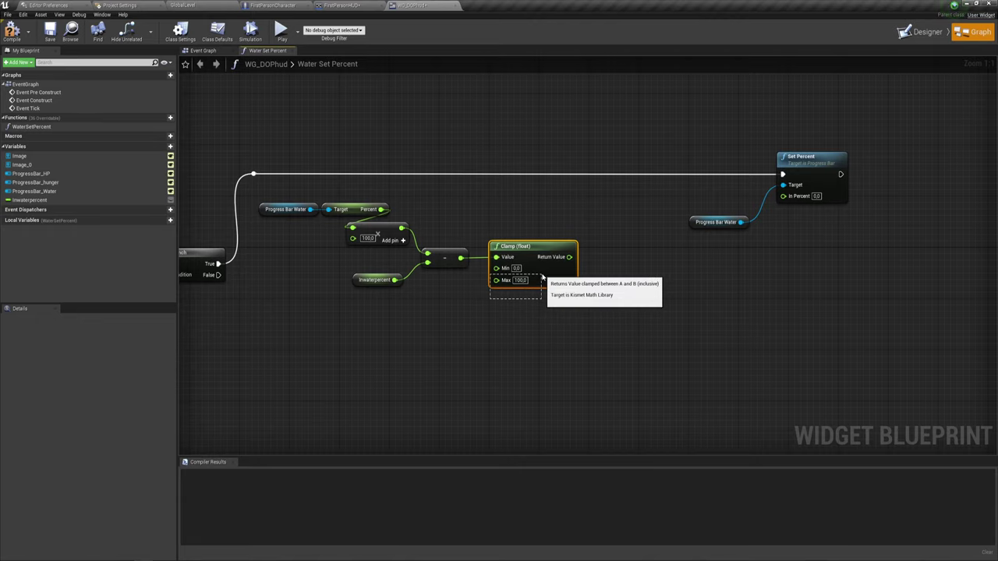
{"action": "right_click_drag", "start_coordinate": [683, 328], "coordinate": [676, 324]}
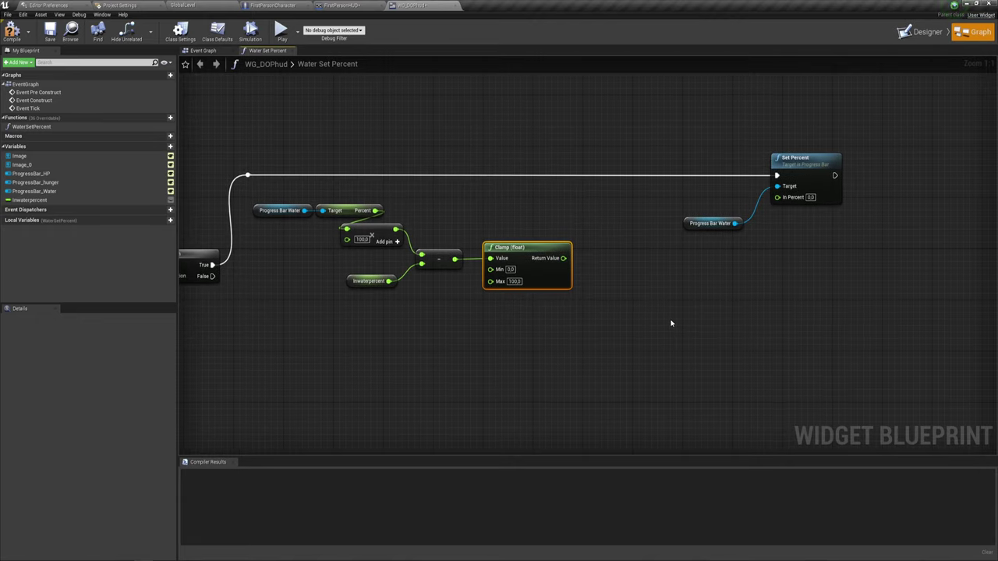
{"action": "right_click_drag", "start_coordinate": [572, 252], "coordinate": [599, 276]}
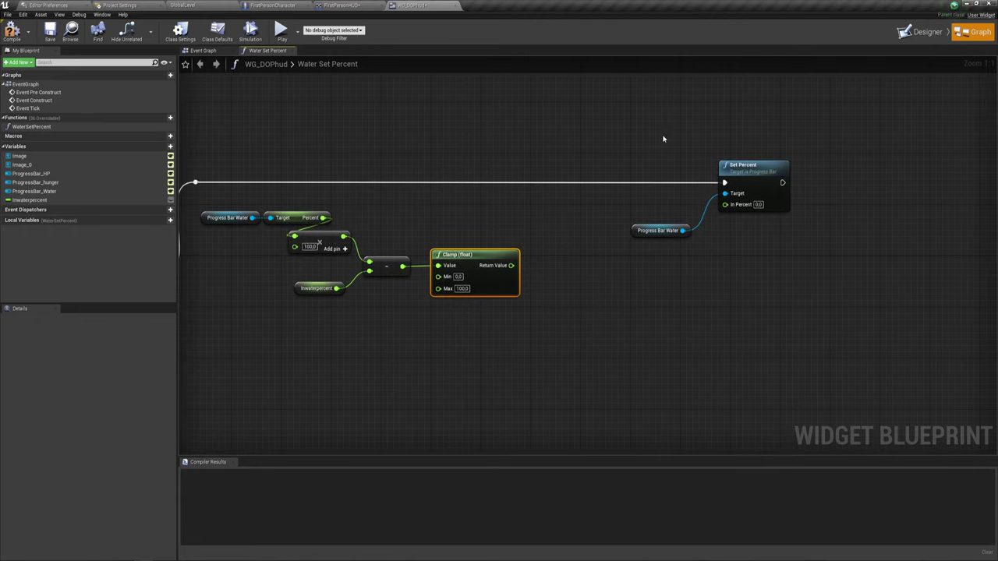
{"action": "mouse_move", "coordinate": [621, 134]}
{"action": "left_mouse_down"}
{"action": "mouse_move", "coordinate": [813, 302]}
{"action": "mouse_move", "coordinate": [817, 263]}
{"action": "left_mouse_up"}
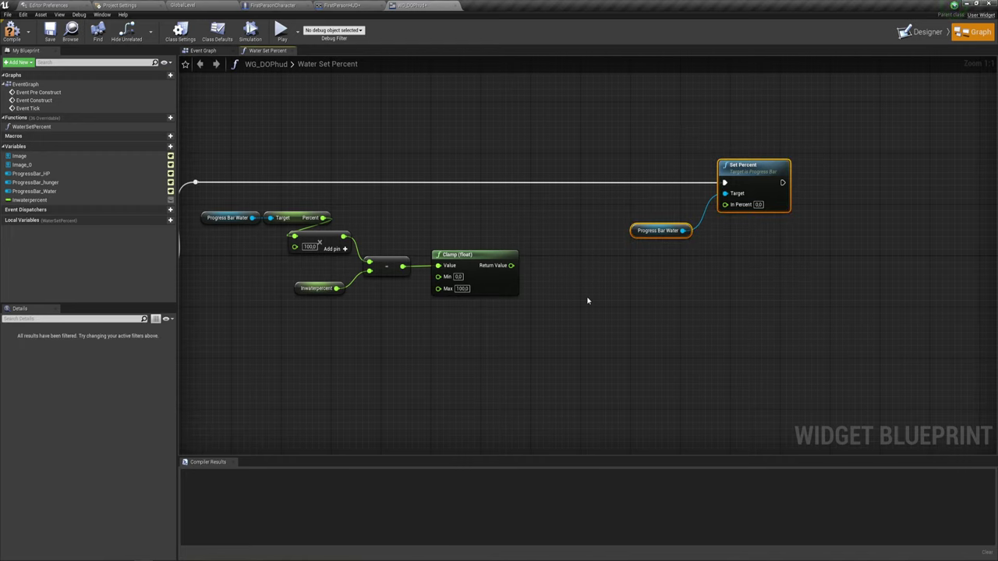
{"action": "right_click_drag", "start_coordinate": [606, 316], "coordinate": [578, 320]}
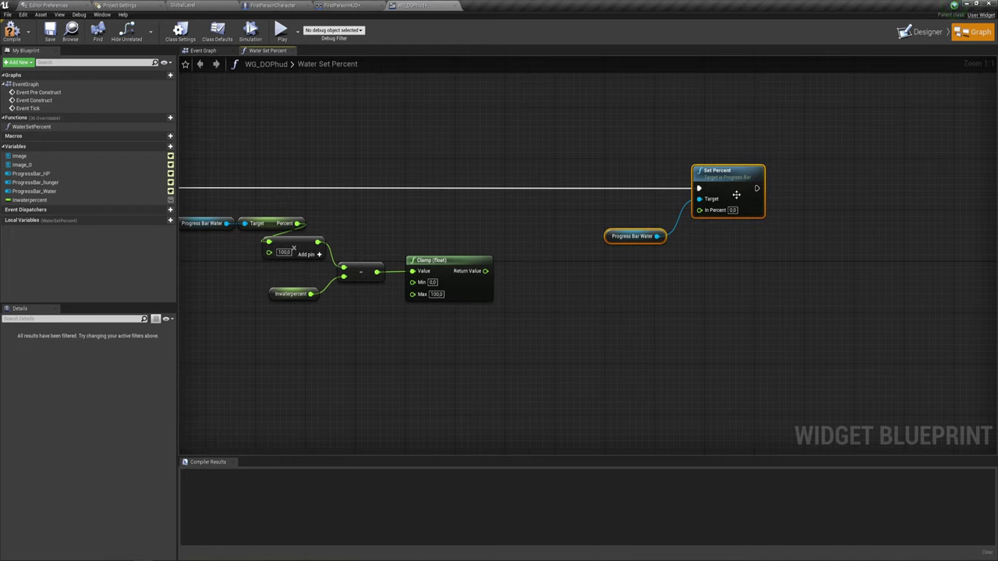
{"action": "left_click_drag", "start_coordinate": [485, 271], "coordinate": [533, 272]}
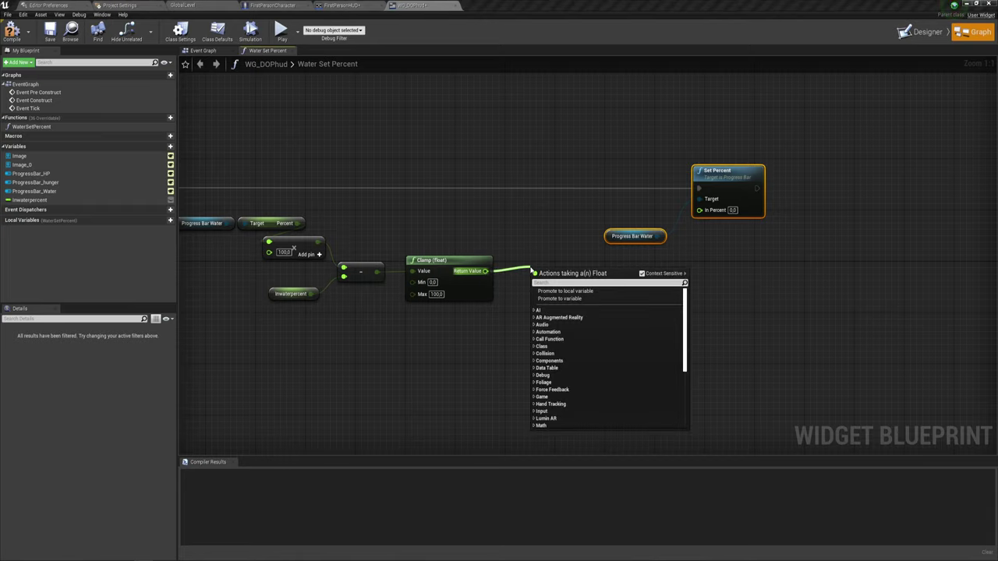
{"action": "type", "text": "/"}
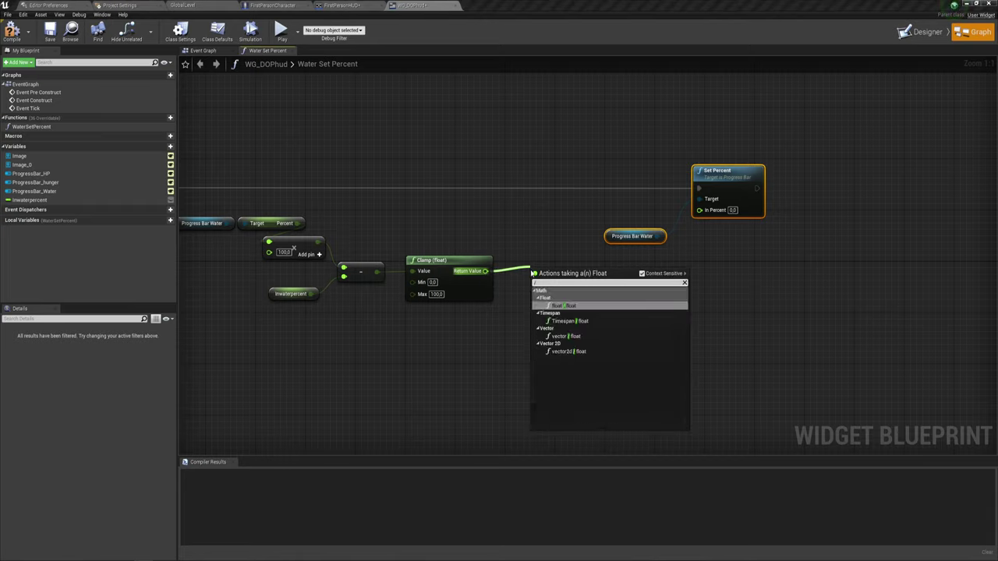
{"action": "left_click", "coordinate": [565, 306]}
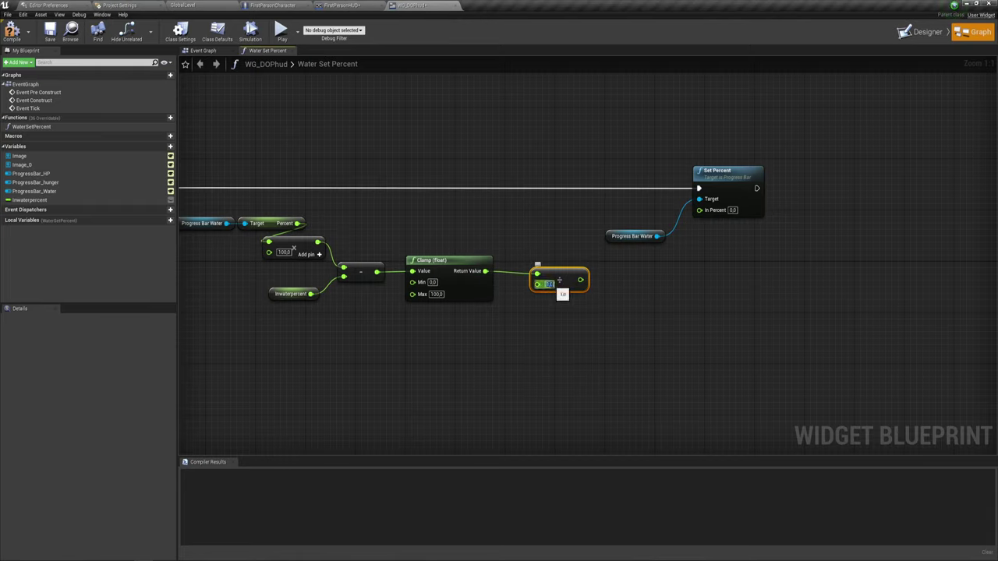
{"action": "type", "text": "100"}
{"action": "key", "text": "Return"}
{"action": "left_click", "coordinate": [552, 308]}
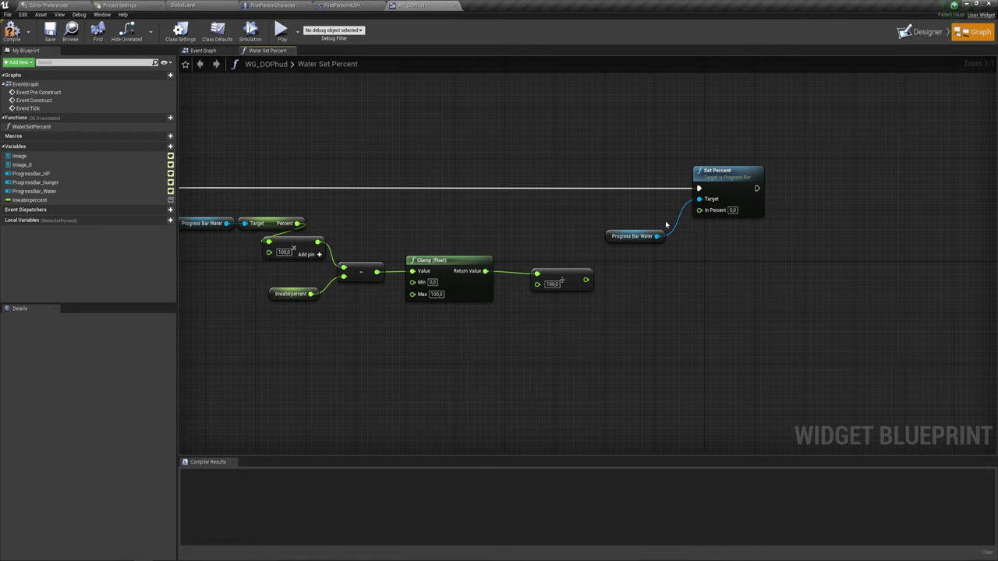
Step: Wire the division result into Set Percent's In Percent and tidy the Progress Bar Water node
{"action": "left_click_drag", "start_coordinate": [586, 279], "coordinate": [713, 211]}
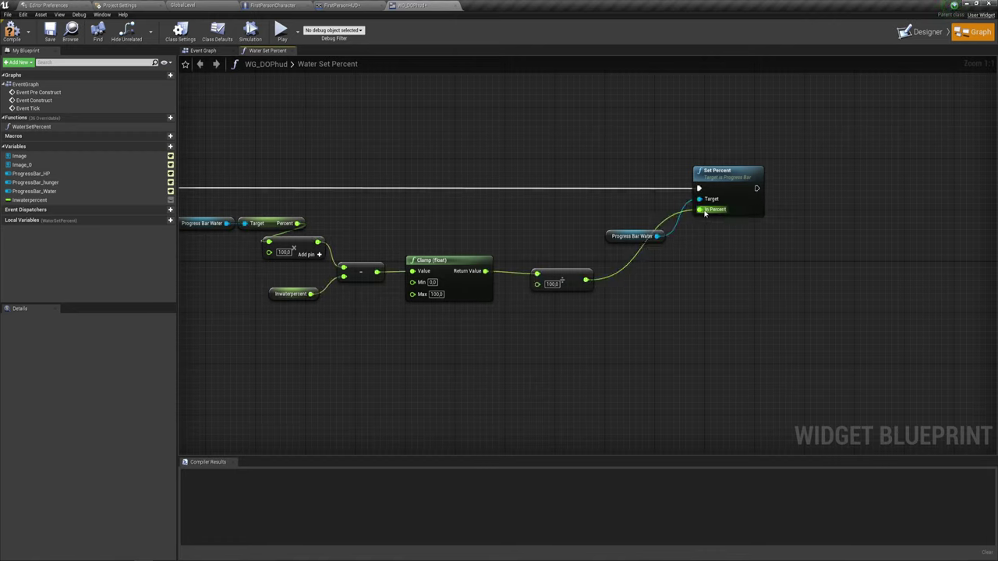
{"action": "left_click_drag", "start_coordinate": [659, 236], "coordinate": [700, 199]}
{"action": "left_click_drag", "start_coordinate": [621, 236], "coordinate": [607, 202]}
{"action": "right_click_drag", "start_coordinate": [647, 283], "coordinate": [644, 283]}
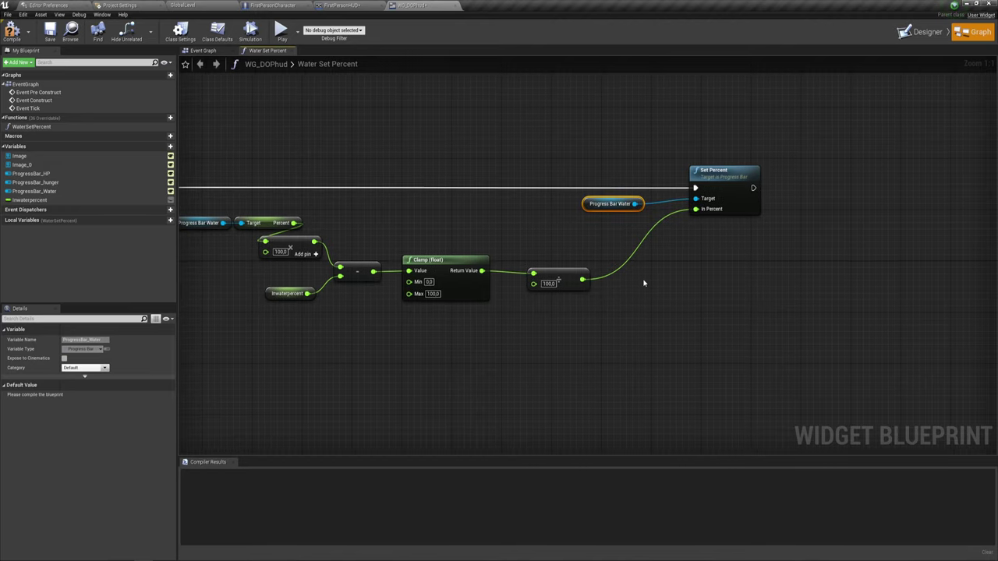
Step: Duplicate the Set Percent node chain with copy and paste
{"action": "mouse_move", "coordinate": [748, 278]}
{"action": "right_mouse_down"}
{"action": "mouse_move", "coordinate": [720, 270]}
{"action": "mouse_move", "coordinate": [632, 283]}
{"action": "right_mouse_up"}
{"action": "scroll", "coordinate": [720, 270], "scroll_direction": "down", "scroll_amount": 2}
{"action": "left_click_drag", "start_coordinate": [386, 256], "coordinate": [738, 130]}
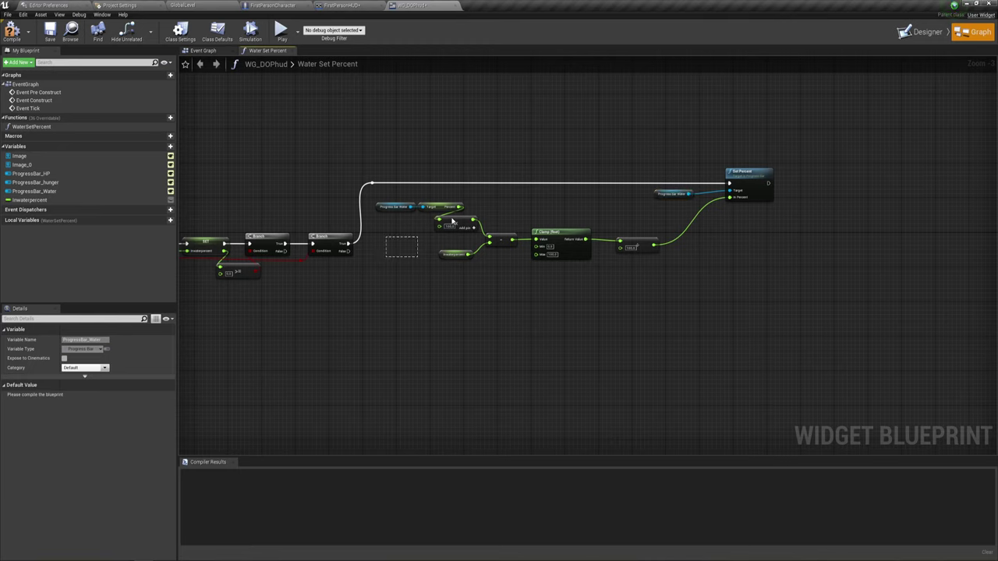
{"action": "scroll", "coordinate": [698, 224], "scroll_direction": "up", "scroll_amount": 2}
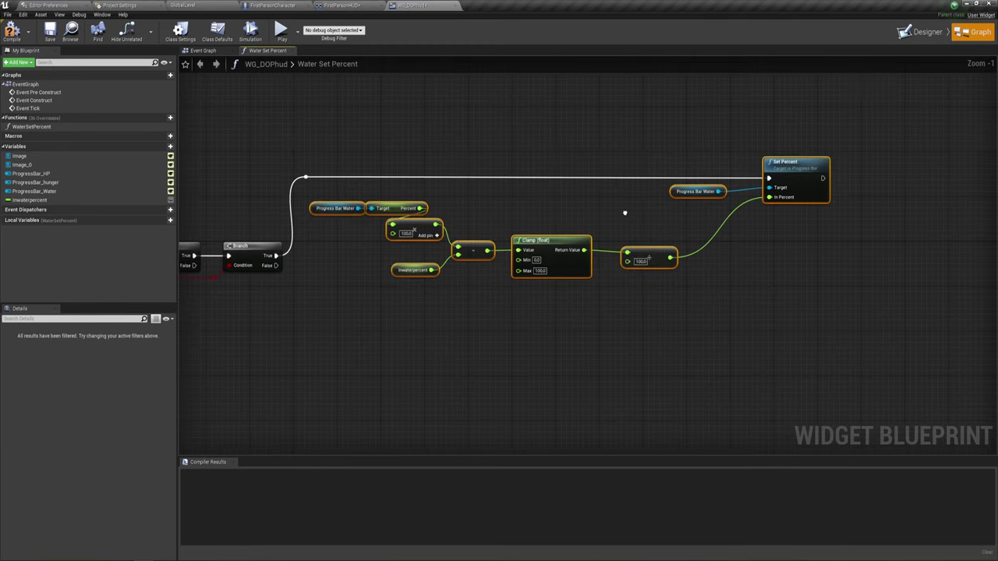
{"action": "left_click_drag", "start_coordinate": [784, 175], "coordinate": [783, 148]}
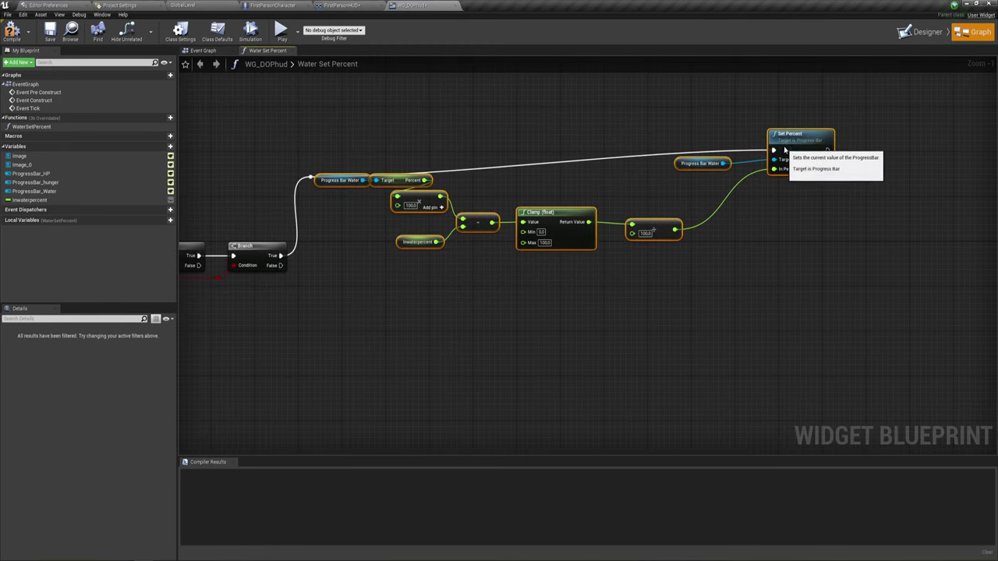
{"action": "key", "text": "ctrl+z"}
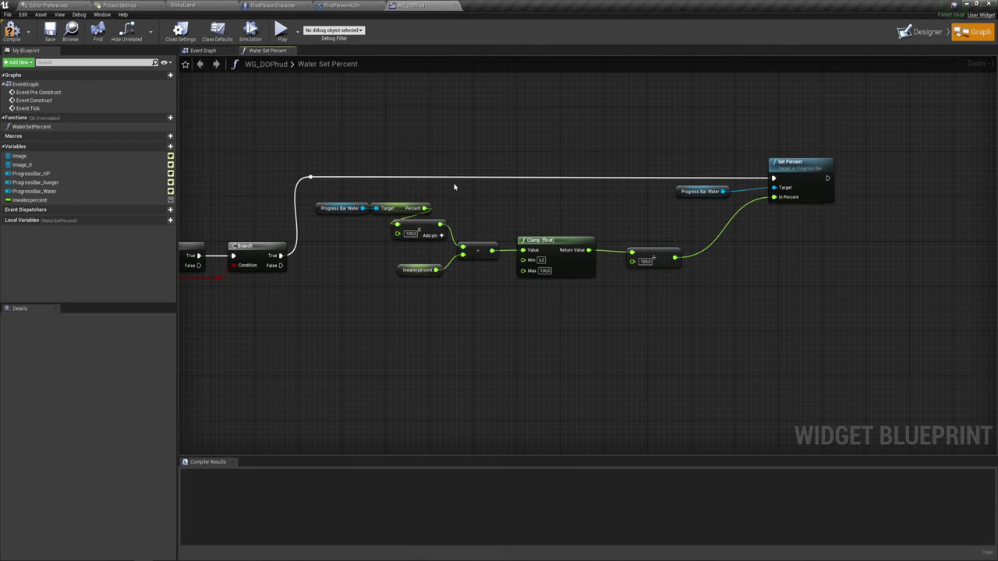
{"action": "mouse_move", "coordinate": [307, 143]}
{"action": "left_mouse_down"}
{"action": "mouse_move", "coordinate": [720, 240]}
{"action": "mouse_move", "coordinate": [795, 276]}
{"action": "left_mouse_up"}
{"action": "mouse_move", "coordinate": [789, 167]}
{"action": "left_mouse_down"}
{"action": "mouse_move", "coordinate": [788, 117]}
{"action": "mouse_move", "coordinate": [804, 111]}
{"action": "left_mouse_up"}
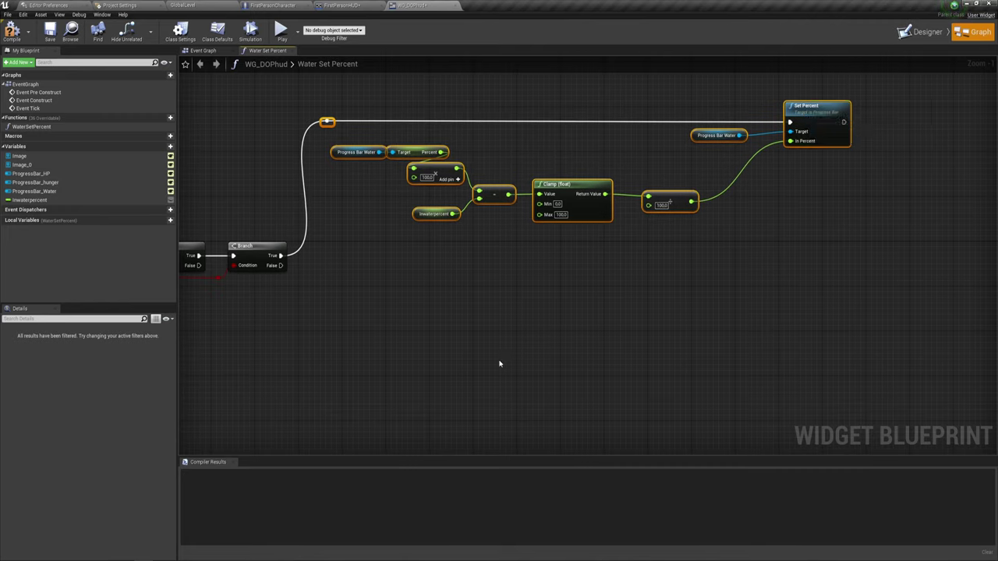
{"action": "key", "text": "ctrl+c"}
{"action": "key", "text": "ctrl+v"}
Step: Wire Branch False into the copied chain and place it under the Branch
{"action": "left_click_drag", "start_coordinate": [281, 265], "coordinate": [321, 335]}
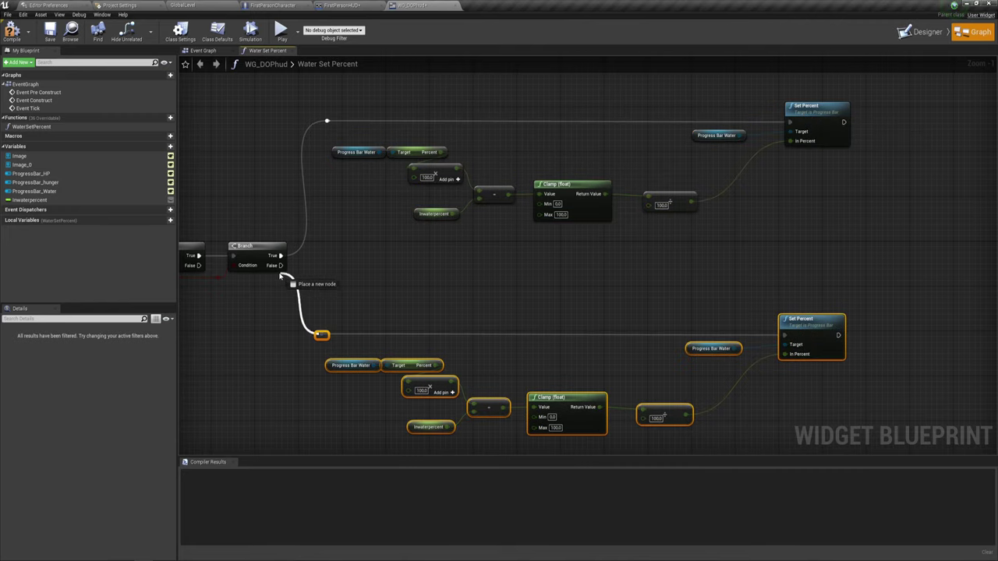
{"action": "right_click_drag", "start_coordinate": [431, 312], "coordinate": [390, 274]}
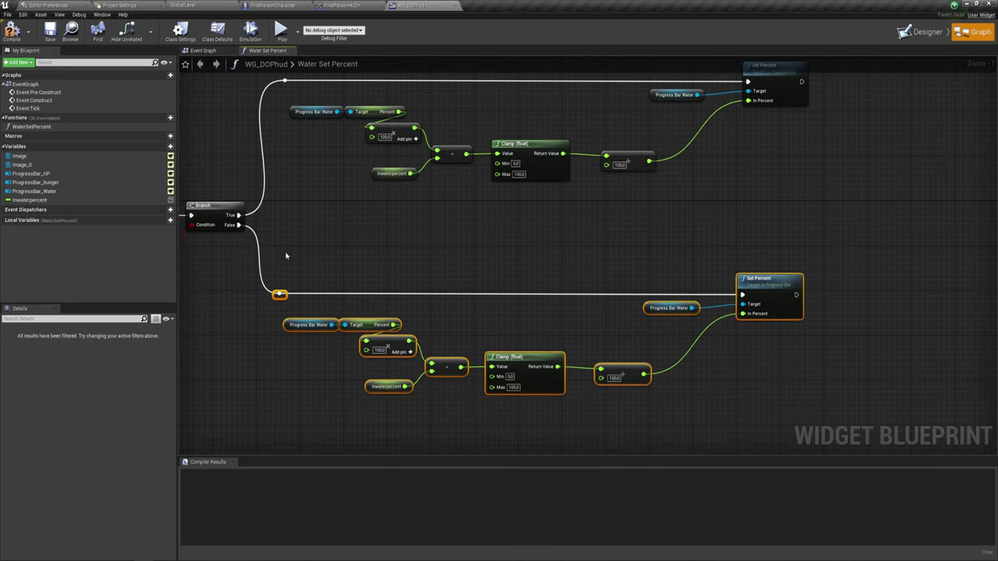
{"action": "left_click_drag", "start_coordinate": [285, 256], "coordinate": [806, 443]}
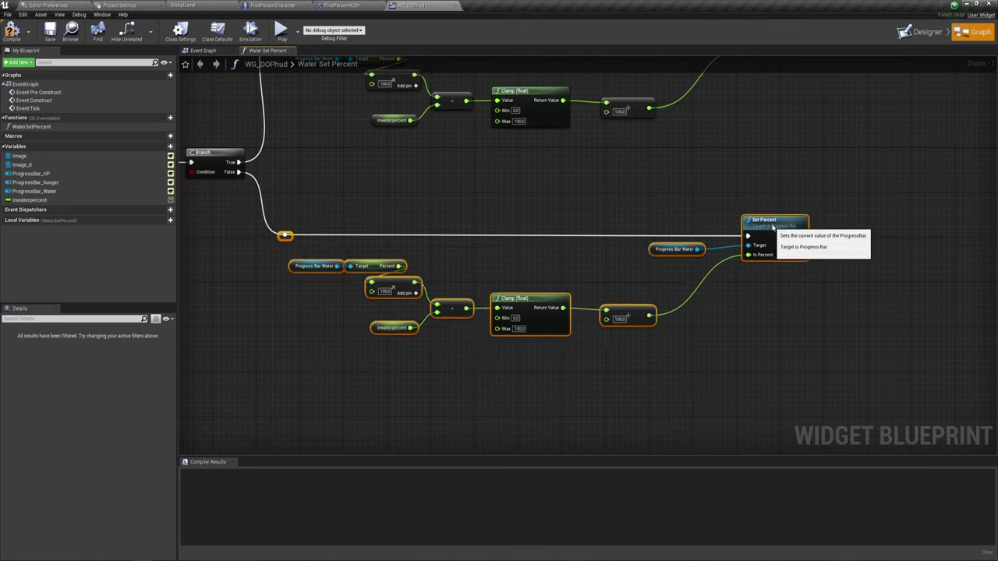
{"action": "left_click_drag", "start_coordinate": [773, 226], "coordinate": [779, 193]}
{"action": "mouse_move", "coordinate": [681, 321]}
{"action": "right_mouse_down"}
{"action": "mouse_move", "coordinate": [721, 357]}
{"action": "mouse_move", "coordinate": [674, 327]}
{"action": "right_mouse_up"}
{"action": "scroll", "coordinate": [675, 327], "scroll_direction": "up", "scroll_amount": 1}
Step: Replace the copy's subtract node with a math node adding Inwaterpercent, feeding Clamp's Value
{"action": "mouse_move", "coordinate": [482, 315]}
{"action": "left_mouse_down"}
{"action": "mouse_move", "coordinate": [503, 260]}
{"action": "mouse_move", "coordinate": [468, 289]}
{"action": "left_mouse_up"}
{"action": "key", "text": "Delete"}
{"action": "type", "text": "*"}
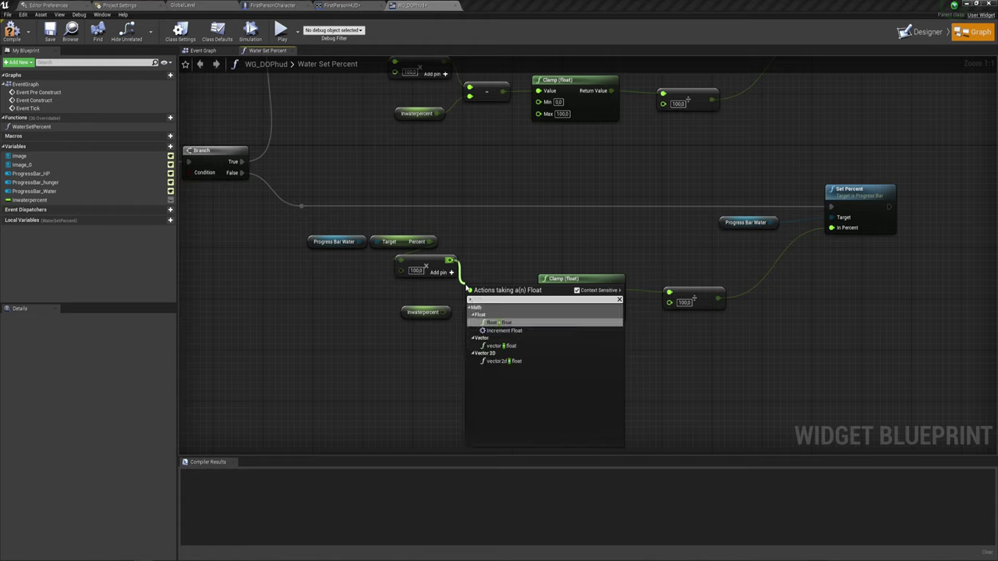
{"action": "left_click", "coordinate": [506, 322]}
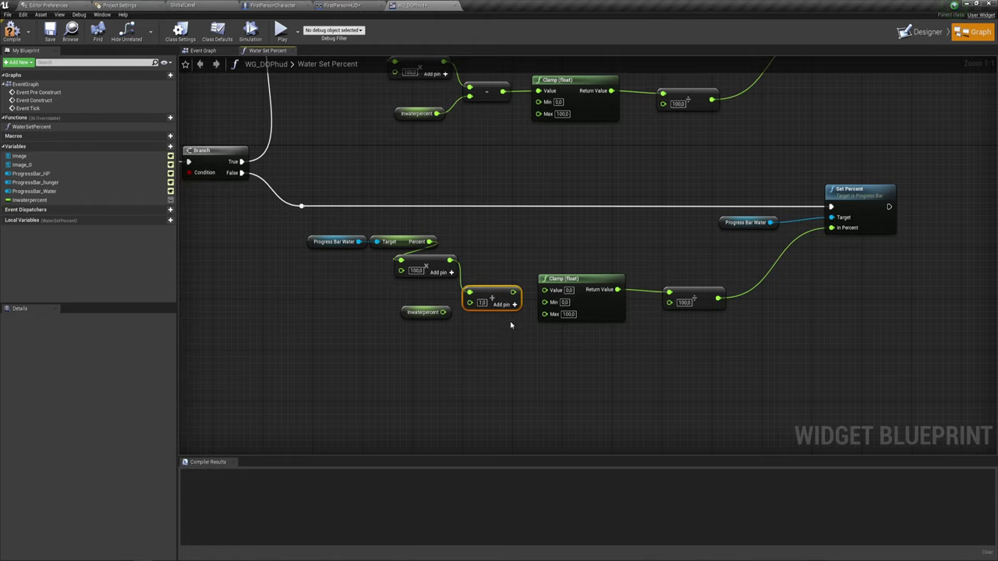
{"action": "left_click", "coordinate": [477, 352]}
{"action": "left_click", "coordinate": [487, 296]}
{"action": "left_click_drag", "start_coordinate": [470, 304], "coordinate": [443, 312]}
{"action": "left_click_drag", "start_coordinate": [513, 293], "coordinate": [545, 290]}
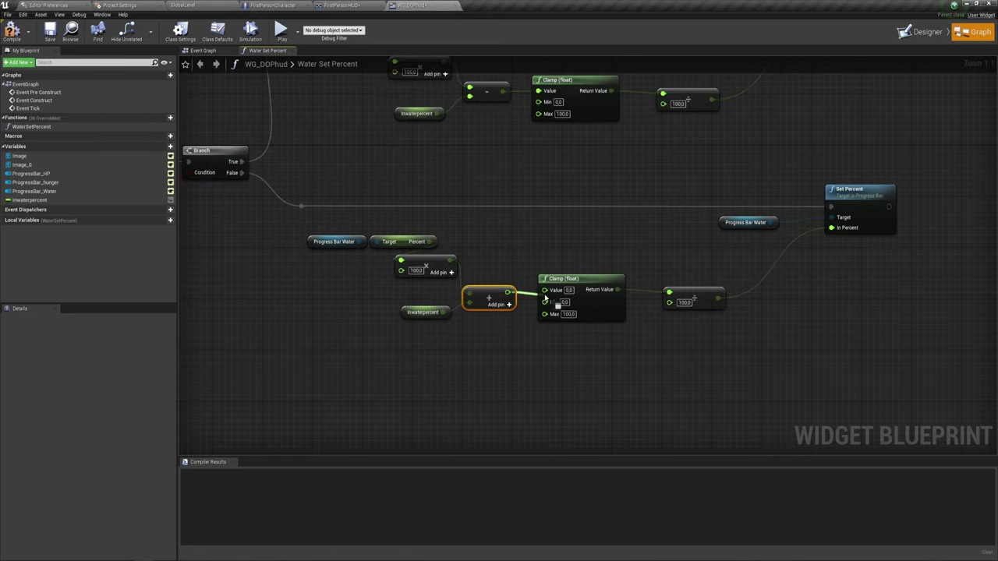
{"action": "right_click_drag", "start_coordinate": [600, 347], "coordinate": [556, 340]}
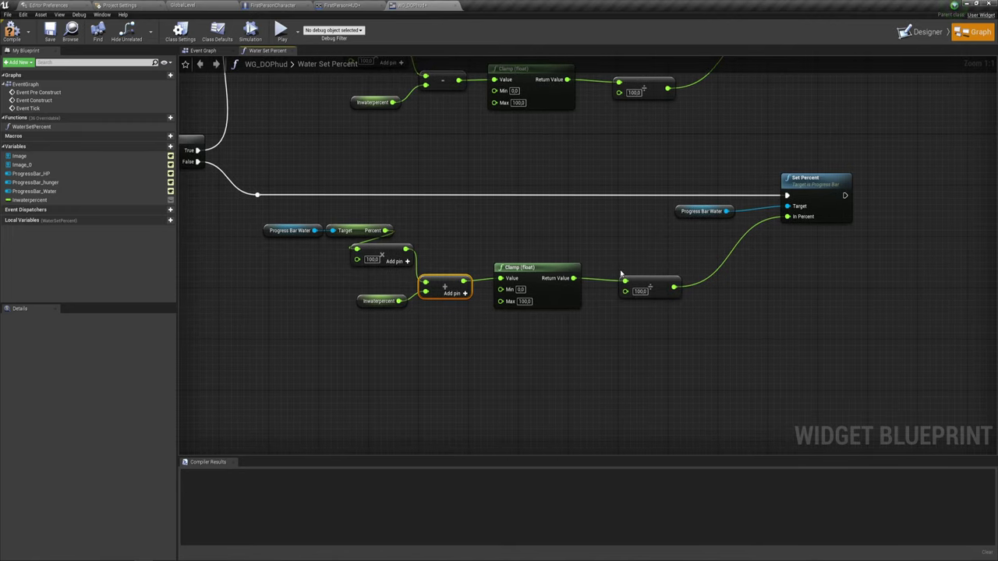
Step: Zoom out and review both Set Percent chains in the function graph
{"action": "right_click_drag", "start_coordinate": [835, 247], "coordinate": [782, 335]}
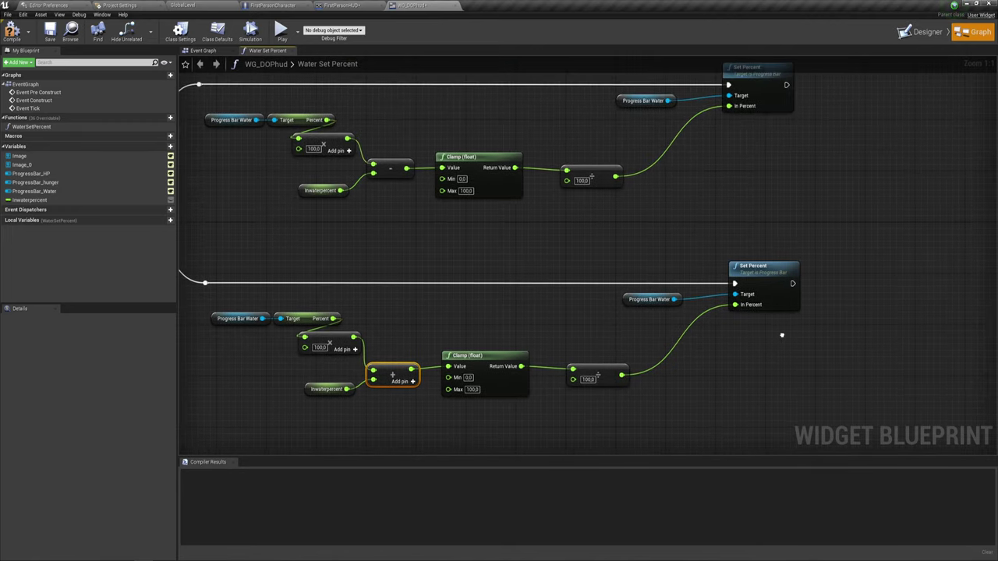
{"action": "scroll", "coordinate": [577, 276], "scroll_direction": "down", "scroll_amount": 3}
{"action": "mouse_move", "coordinate": [577, 276]}
{"action": "right_mouse_down"}
{"action": "mouse_move", "coordinate": [635, 210]}
{"action": "mouse_move", "coordinate": [553, 217]}
{"action": "right_mouse_up"}
{"action": "scroll", "coordinate": [614, 211], "scroll_direction": "down", "scroll_amount": 1}
{"action": "left_click_drag", "start_coordinate": [234, 211], "coordinate": [347, 291]}
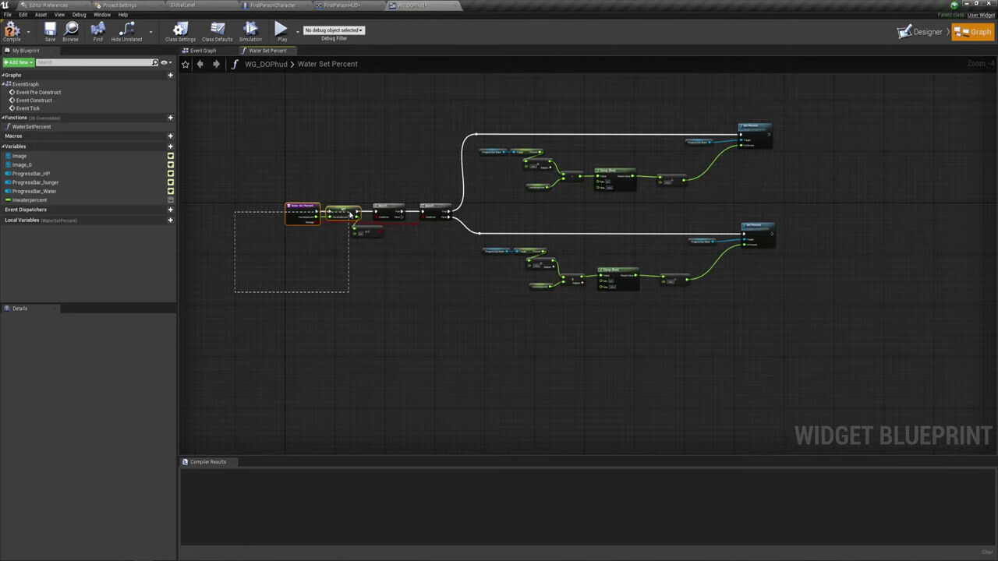
{"action": "left_click_drag", "start_coordinate": [380, 122], "coordinate": [872, 189]}
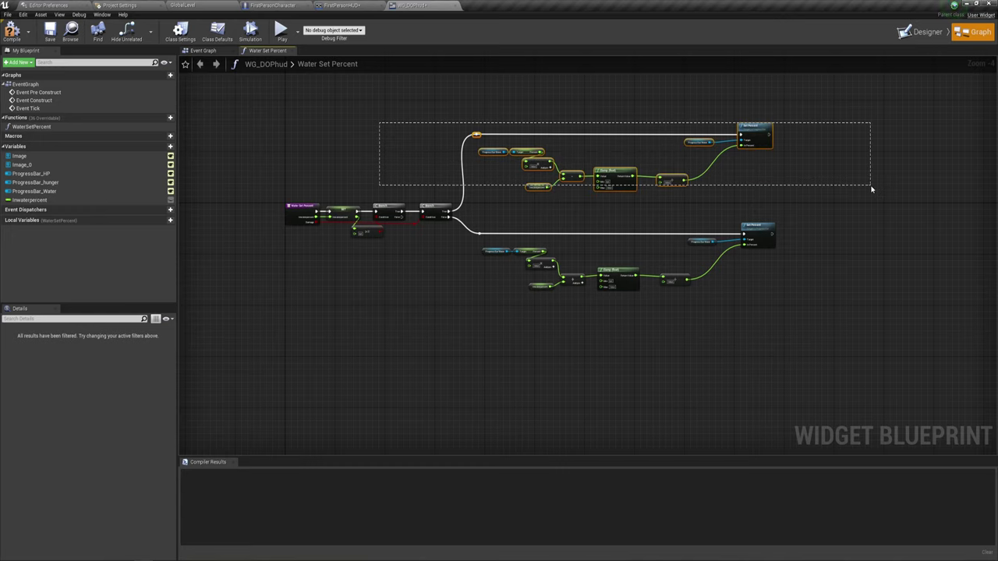
{"action": "left_click_drag", "start_coordinate": [435, 336], "coordinate": [795, 222]}
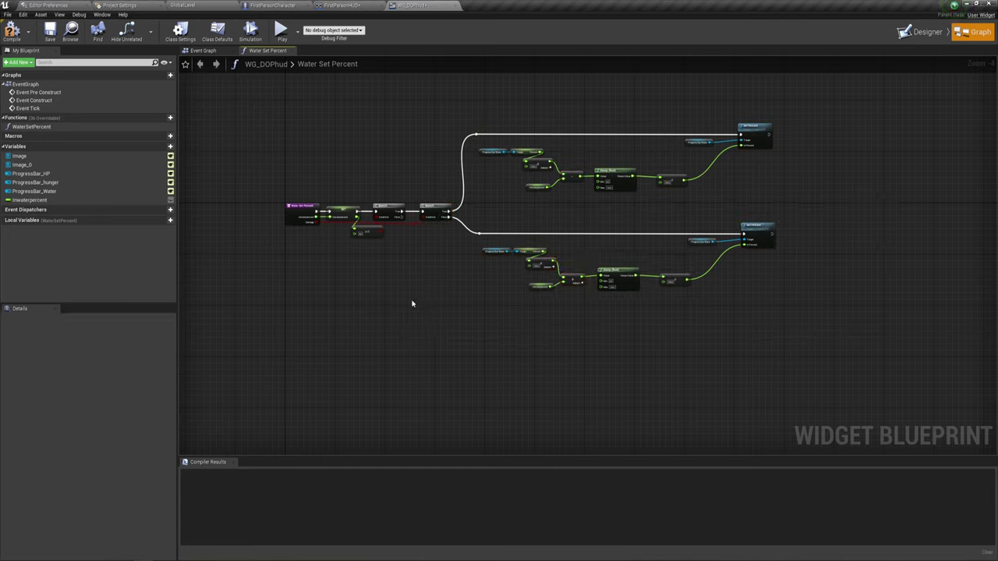
{"action": "scroll", "coordinate": [478, 263], "scroll_direction": "up", "scroll_amount": 1}
{"action": "scroll", "coordinate": [477, 264], "scroll_direction": "up", "scroll_amount": 1}
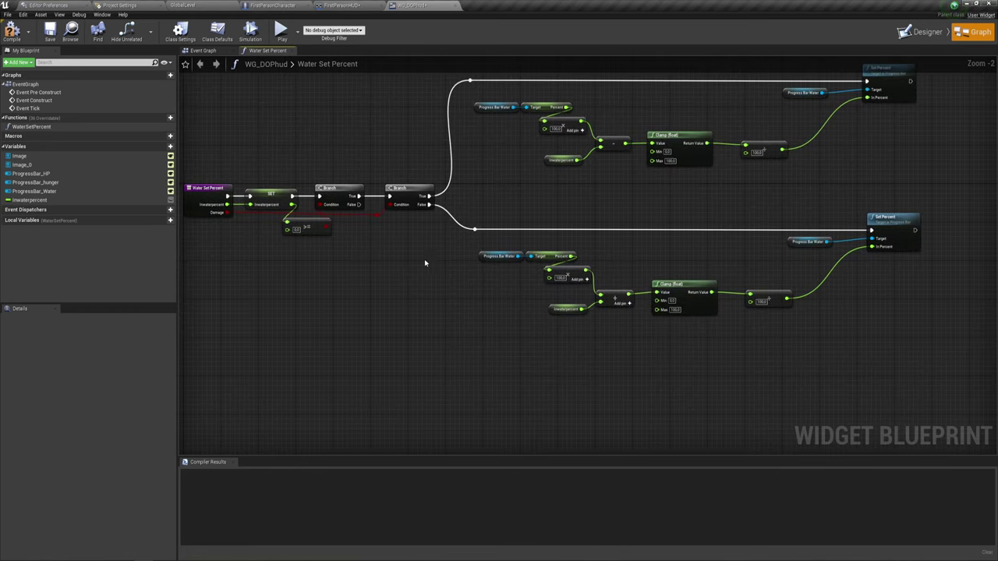
Step: Compile WG_DOPhud and add a new function named WaterGetPercent
{"action": "left_click", "coordinate": [11, 31]}
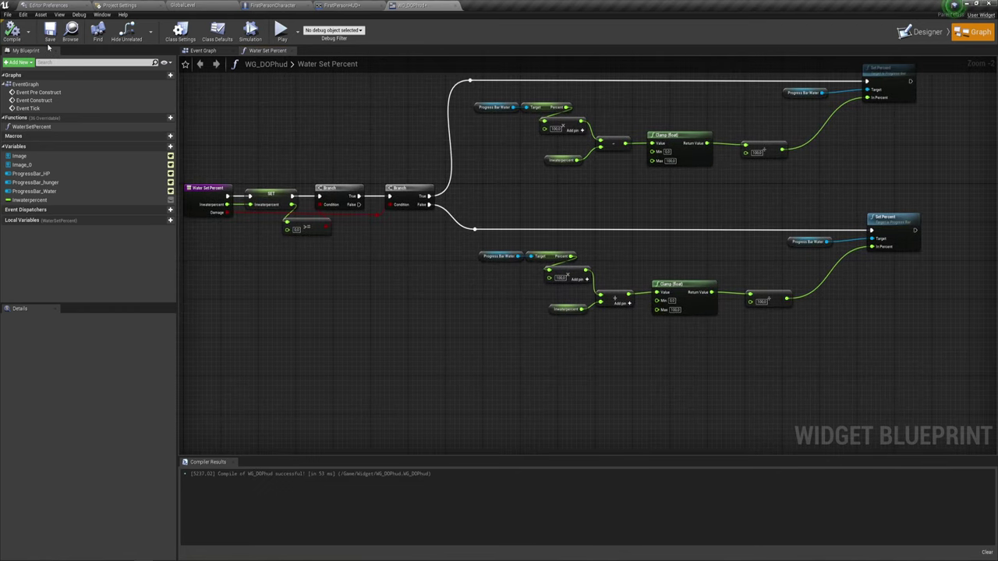
{"action": "left_click", "coordinate": [31, 127]}
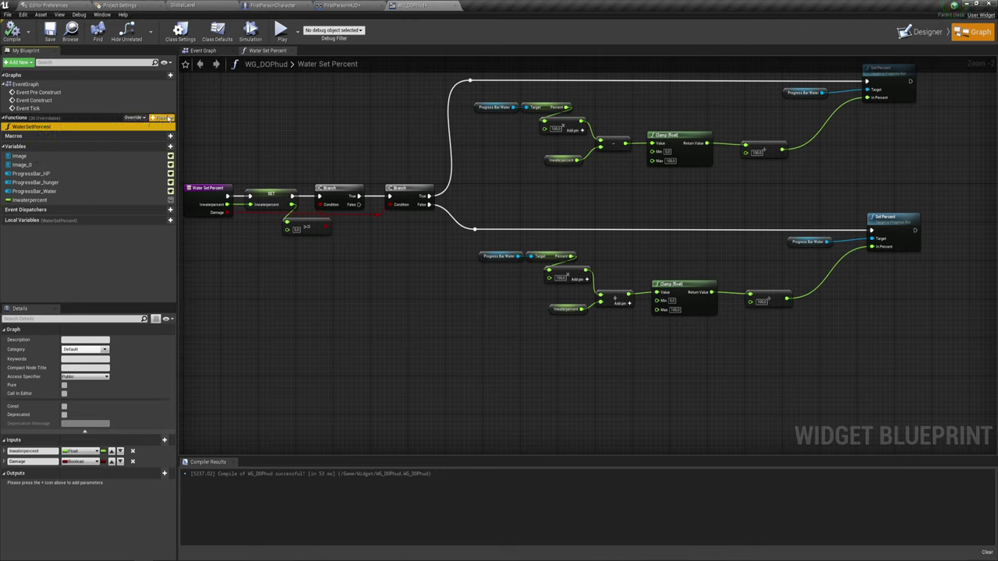
{"action": "left_click", "coordinate": [164, 118]}
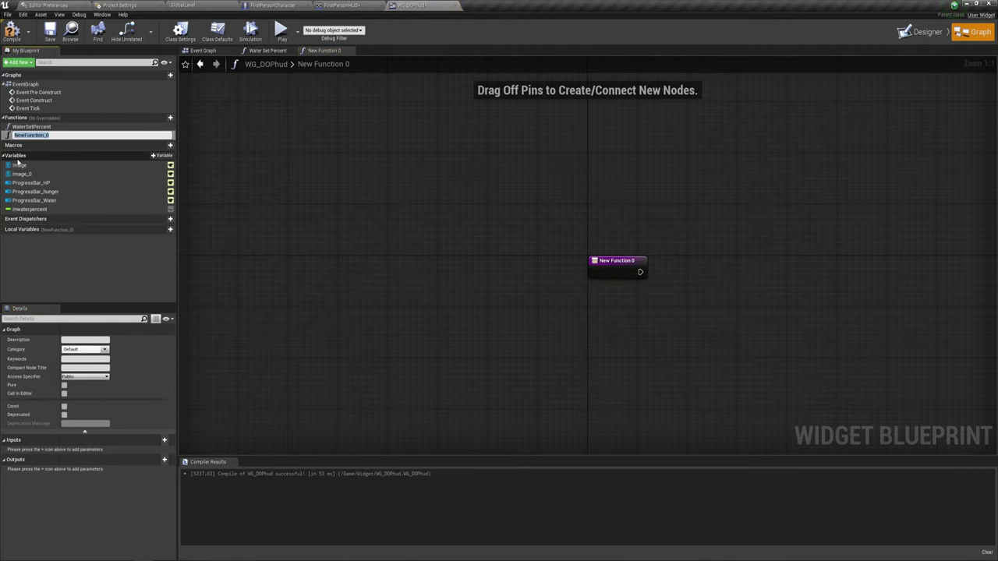
{"action": "type", "text": "WaterGetPercent"}
{"action": "key", "text": "Return"}
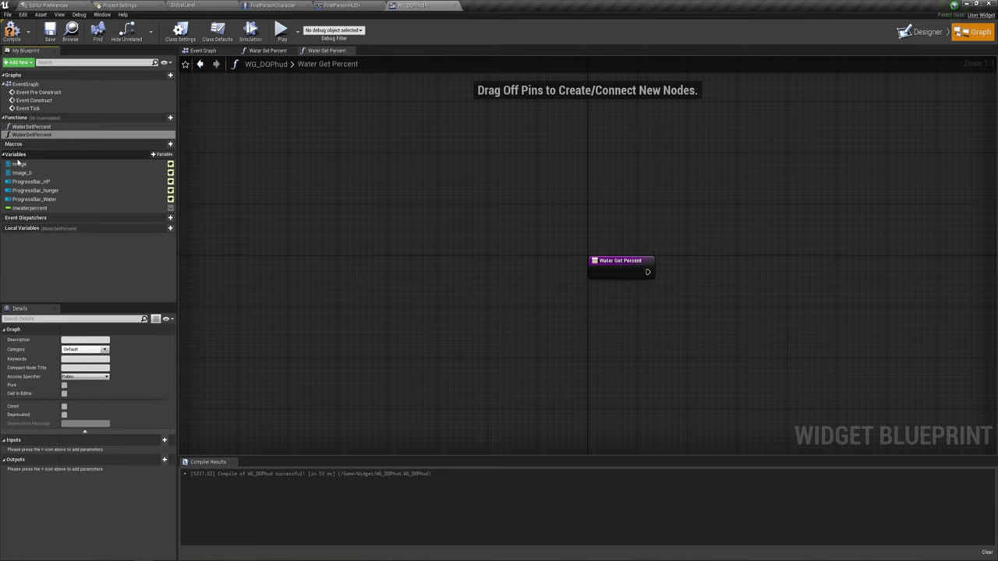
Step: Select the Progress Bar Water, Percent and math nodes in the Water Set Percent graph
{"action": "right_click_drag", "start_coordinate": [714, 317], "coordinate": [494, 315]}
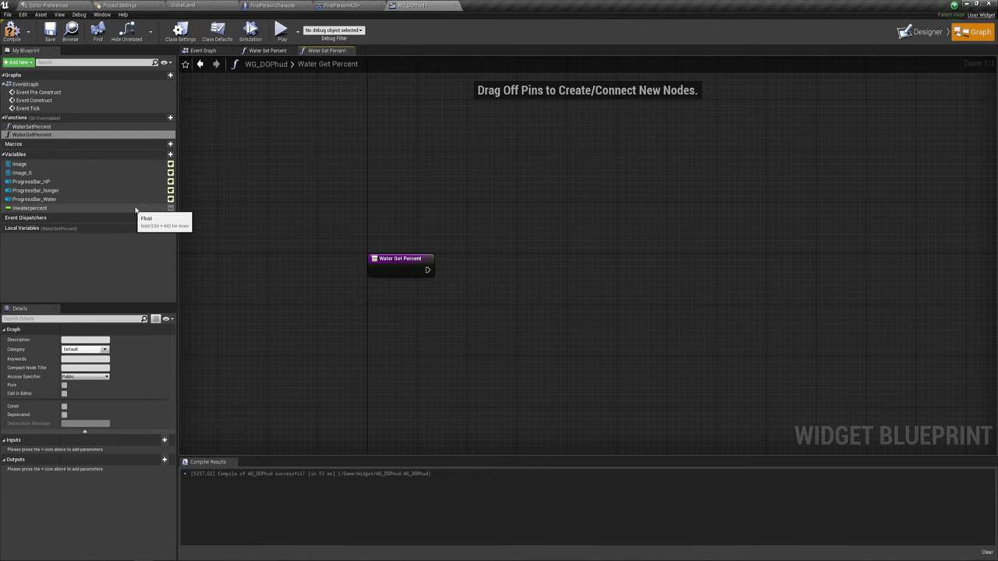
{"action": "left_click", "coordinate": [267, 49]}
{"action": "right_click_drag", "start_coordinate": [541, 279], "coordinate": [511, 319]}
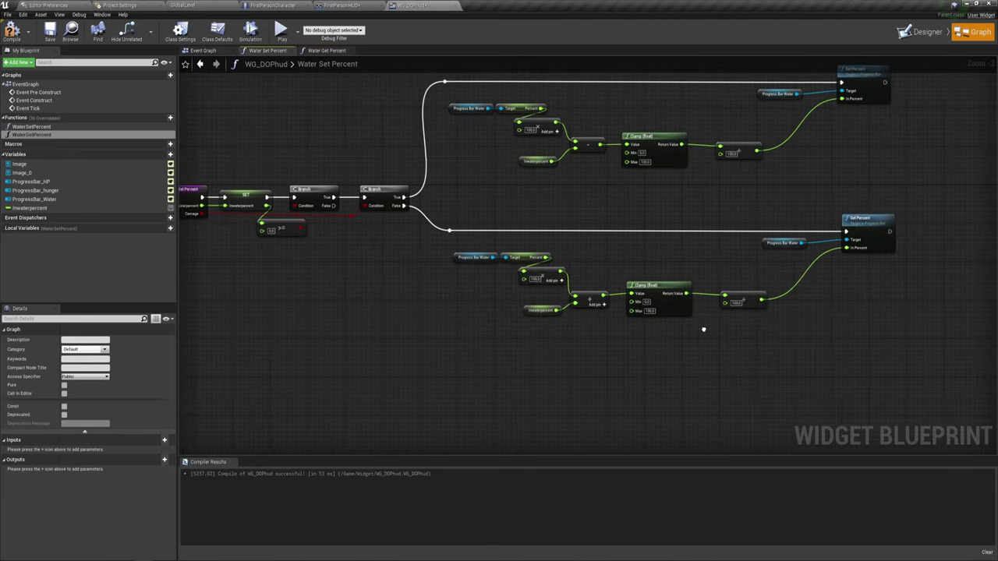
{"action": "scroll", "coordinate": [434, 332], "scroll_direction": "up", "scroll_amount": 1}
{"action": "left_click", "coordinate": [416, 242]}
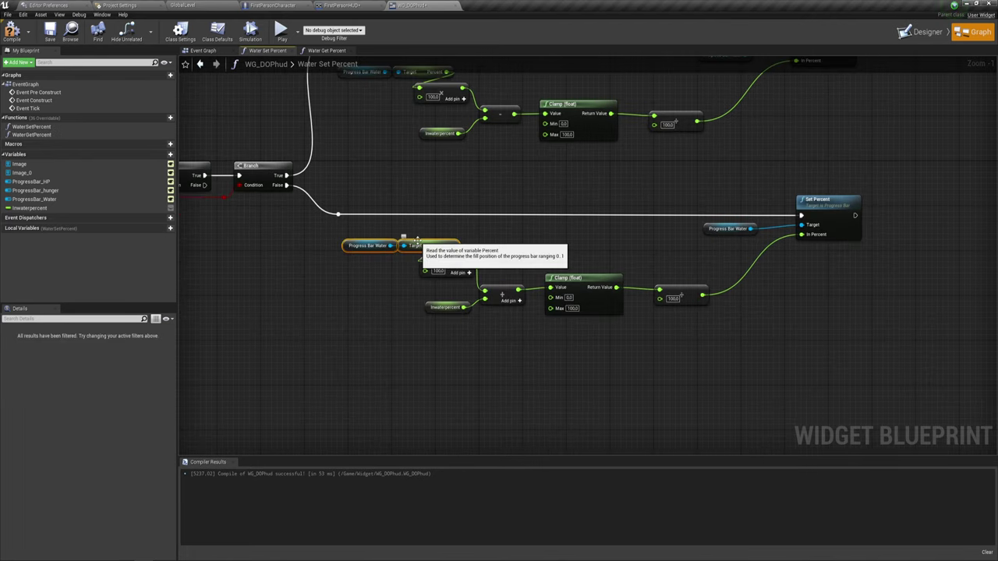
{"action": "left_click_drag", "start_coordinate": [378, 283], "coordinate": [463, 245]}
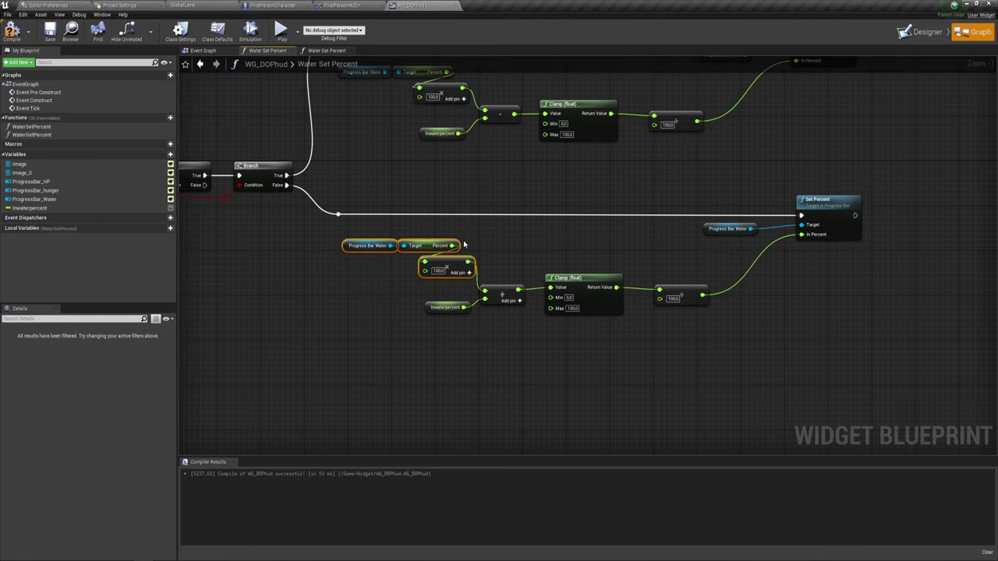
Step: Paste the copied nodes into Water Get Percent and feed the multiplied value into a Return Node
{"action": "left_click", "coordinate": [323, 50]}
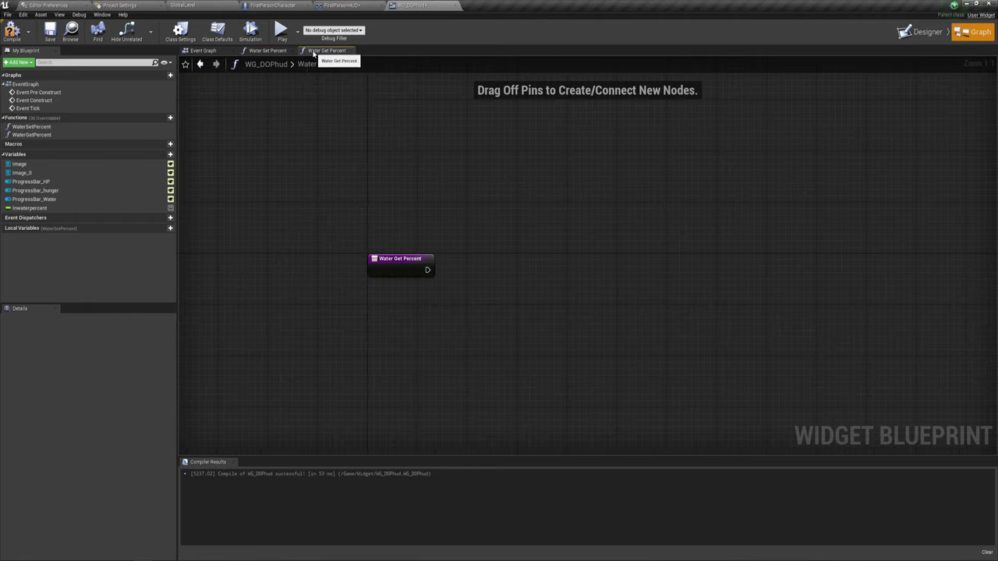
{"action": "key", "text": "ctrl+v"}
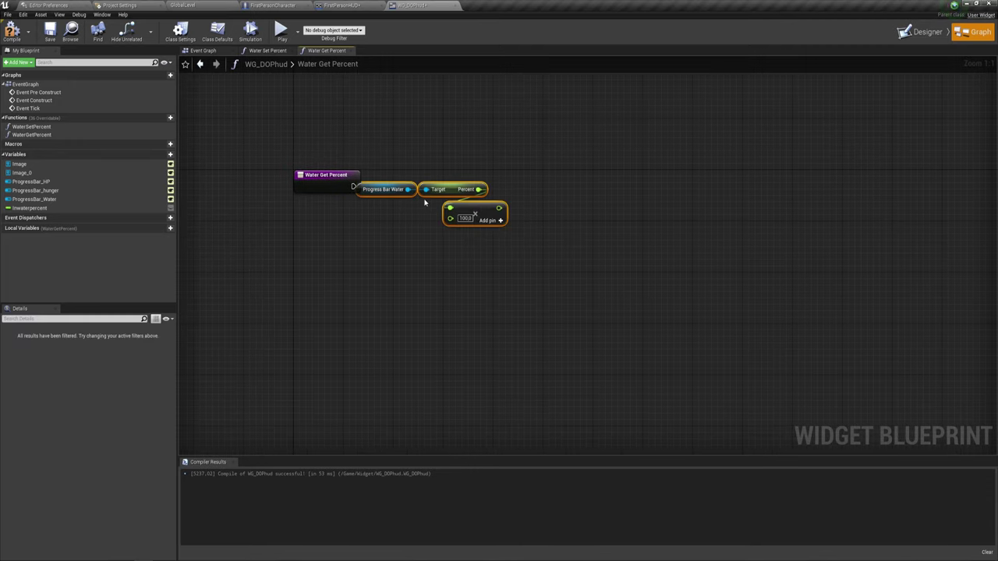
{"action": "left_click_drag", "start_coordinate": [374, 195], "coordinate": [374, 221]}
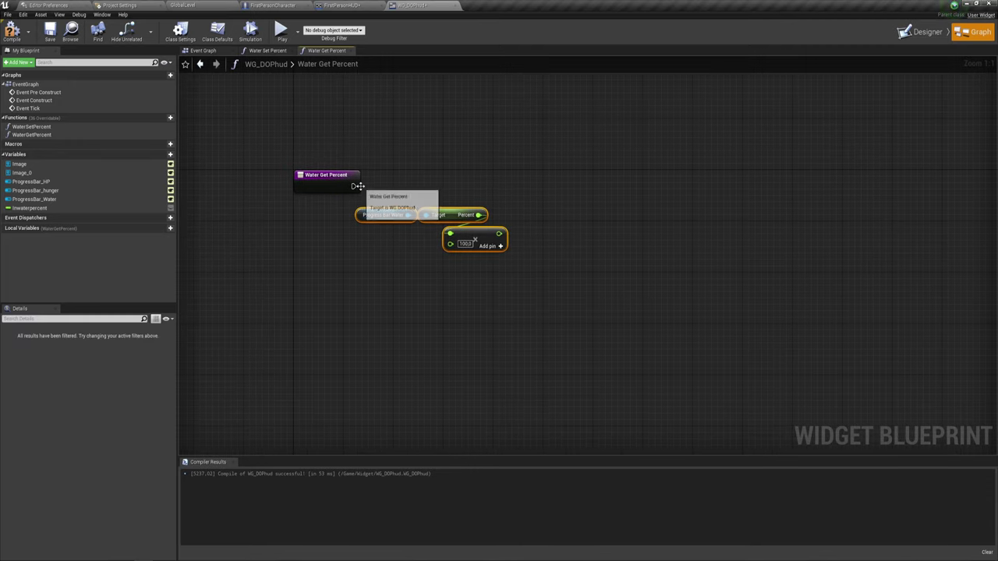
{"action": "left_click_drag", "start_coordinate": [353, 185], "coordinate": [563, 187]}
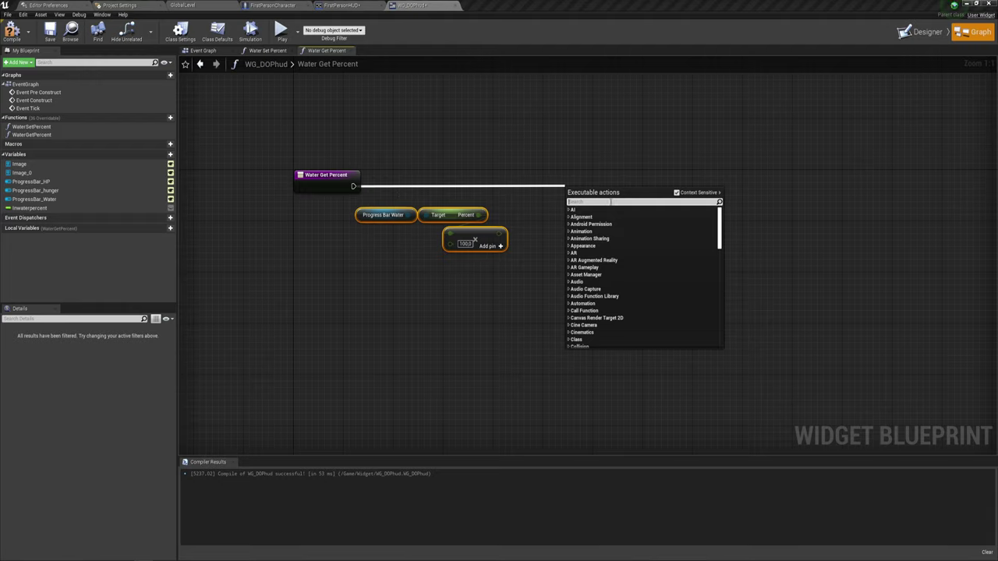
{"action": "type", "text": "retu"}
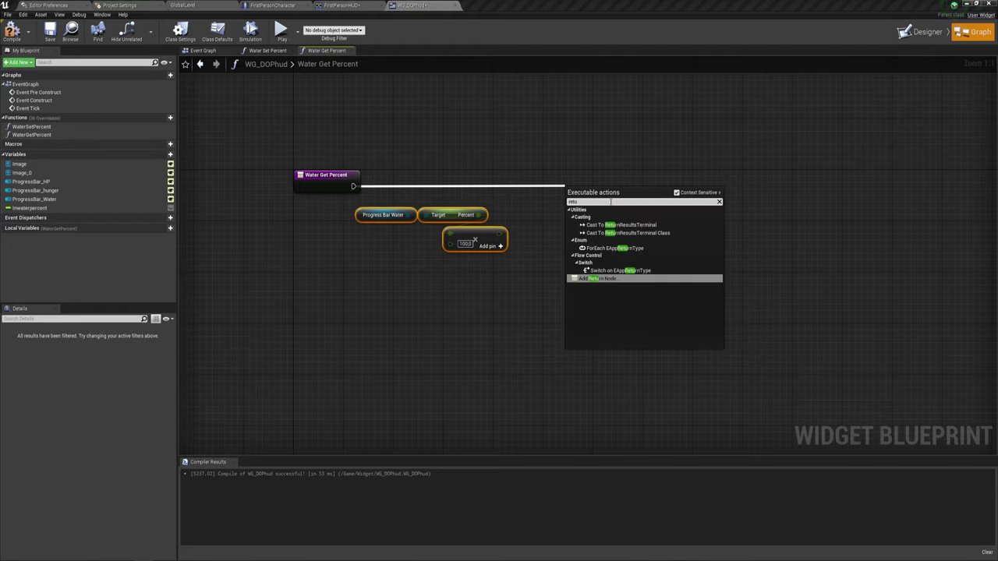
{"action": "left_click", "coordinate": [609, 279]}
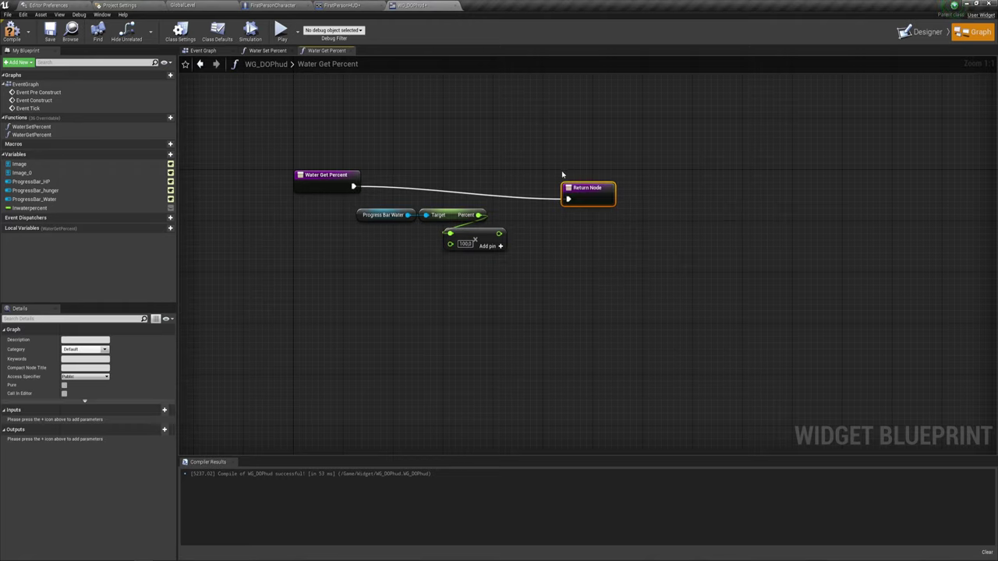
{"action": "left_click_drag", "start_coordinate": [585, 185], "coordinate": [585, 179]}
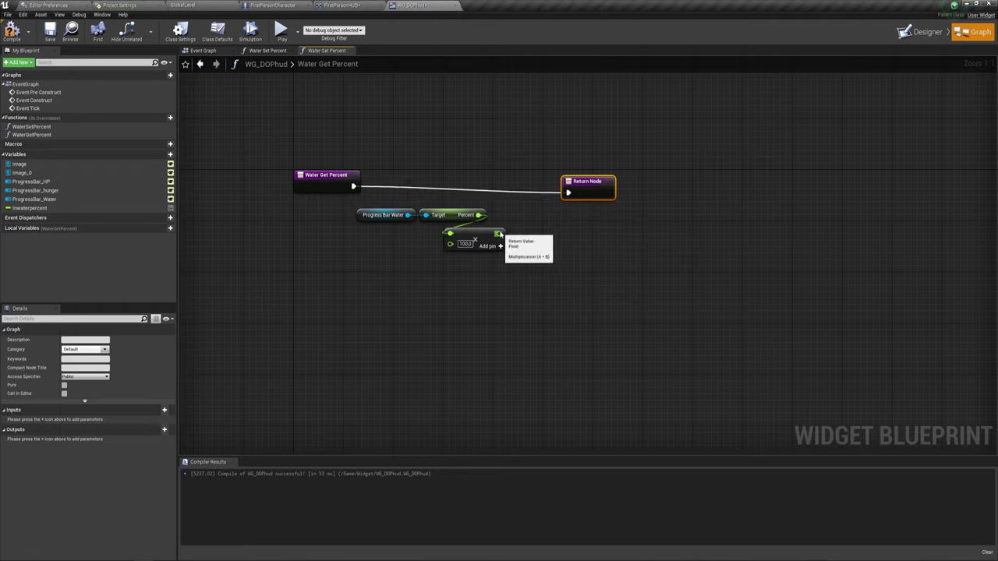
{"action": "left_click_drag", "start_coordinate": [499, 233], "coordinate": [591, 196]}
{"action": "left_click_drag", "start_coordinate": [591, 199], "coordinate": [591, 200]}
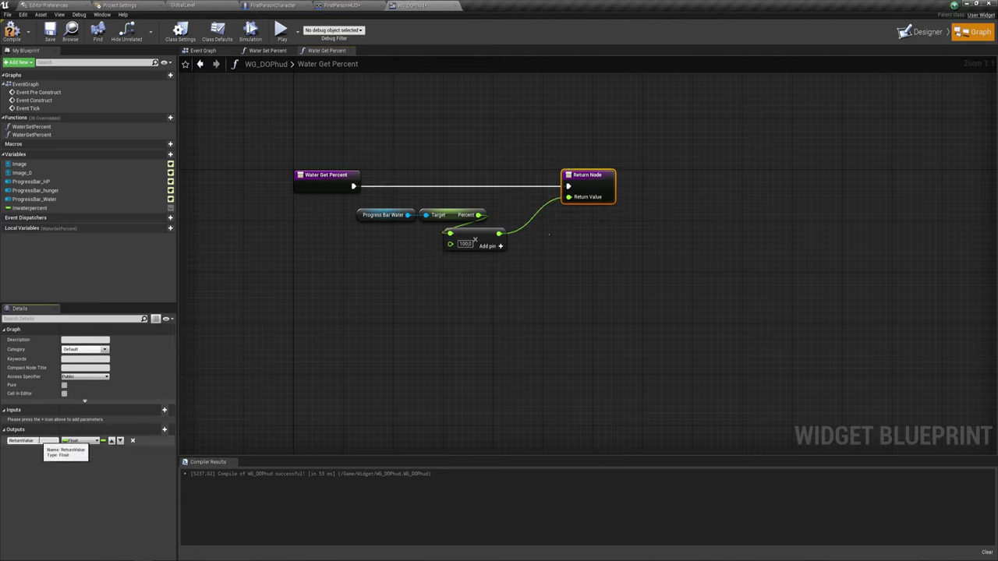
Step: Rename the function output to WaterPercent and compile WG_DOPhud
{"action": "left_click", "coordinate": [37, 442]}
{"action": "double_click", "coordinate": [36, 441]}
{"action": "type", "text": "WaterPercent"}
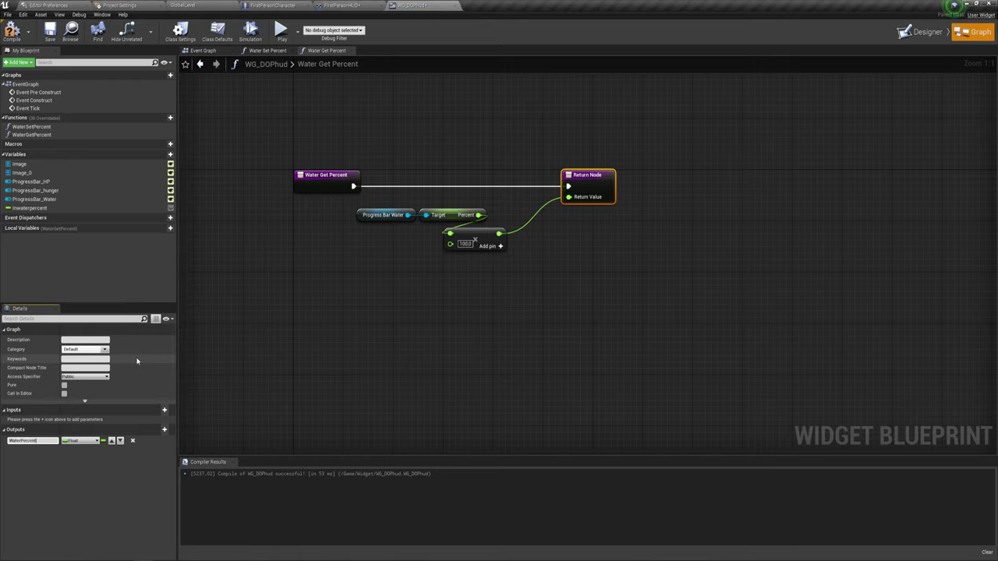
{"action": "key", "text": "Return"}
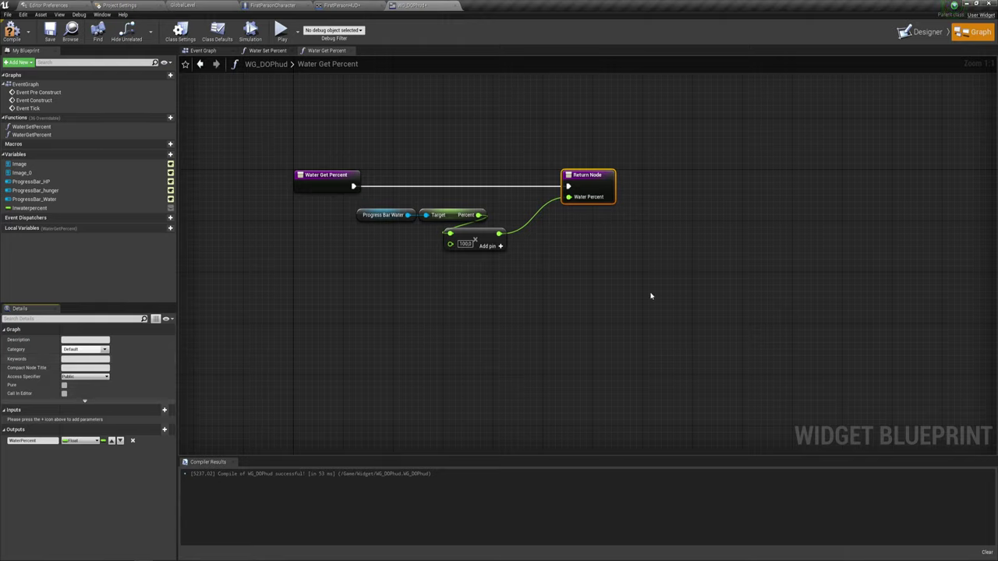
{"action": "left_click", "coordinate": [655, 269]}
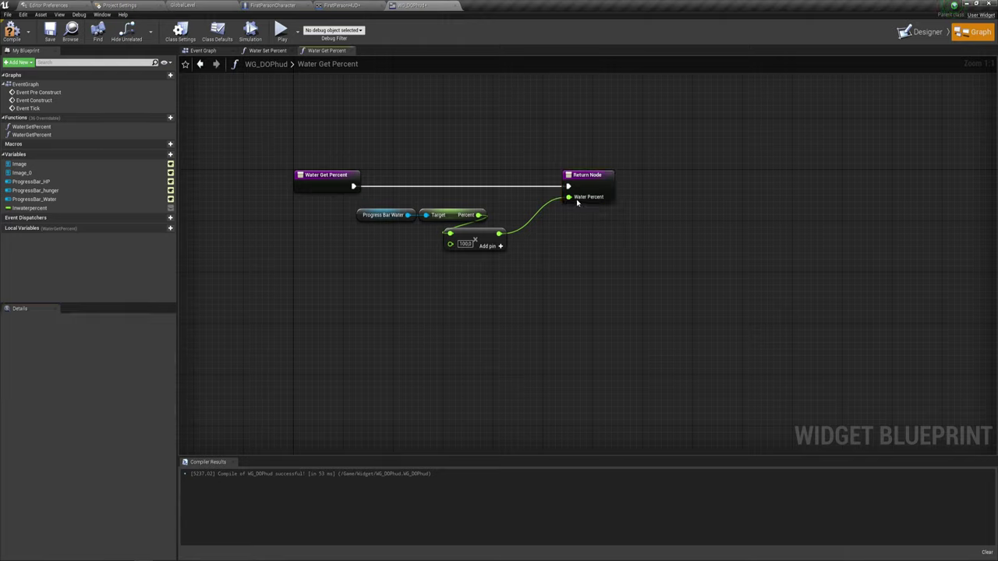
{"action": "mouse_move", "coordinate": [570, 221]}
{"action": "left_mouse_down"}
{"action": "mouse_move", "coordinate": [632, 163]}
{"action": "mouse_move", "coordinate": [633, 187]}
{"action": "left_mouse_up"}
{"action": "right_click_drag", "start_coordinate": [653, 249], "coordinate": [642, 274]}
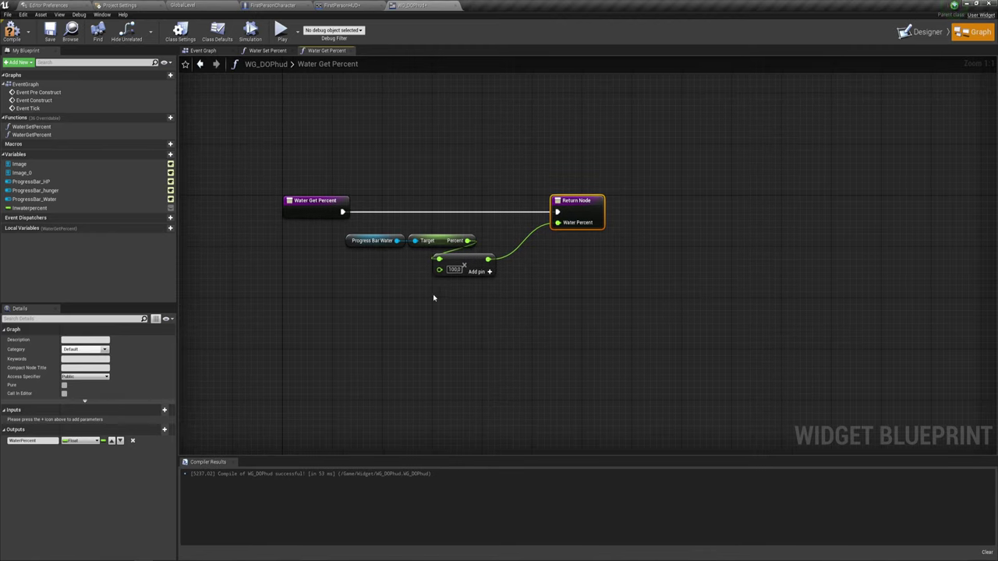
{"action": "mouse_move", "coordinate": [423, 294]}
{"action": "left_mouse_down"}
{"action": "mouse_move", "coordinate": [513, 230]}
{"action": "mouse_move", "coordinate": [508, 251]}
{"action": "left_mouse_up"}
{"action": "left_click", "coordinate": [545, 289]}
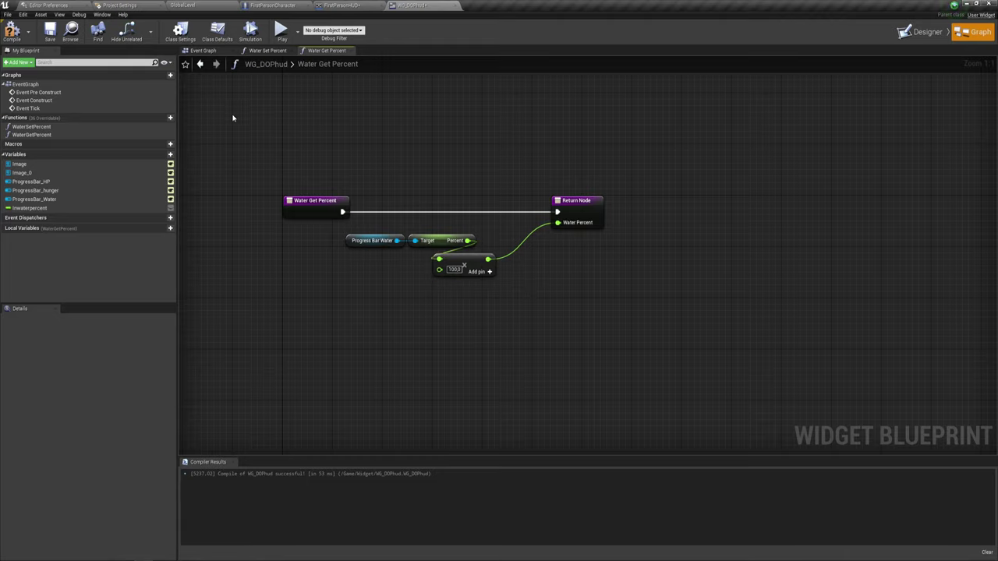
{"action": "left_click", "coordinate": [14, 34]}
Step: Return to the Water Set Percent graph and zoom out to show both Set Percent chains
{"action": "left_click", "coordinate": [262, 52]}
{"action": "scroll", "coordinate": [457, 192], "scroll_direction": "down", "scroll_amount": 2}
{"action": "mouse_move", "coordinate": [457, 192]}
{"action": "right_mouse_down"}
{"action": "mouse_move", "coordinate": [484, 232]}
{"action": "mouse_move", "coordinate": [550, 225]}
{"action": "mouse_move", "coordinate": [534, 223]}
{"action": "right_mouse_up"}
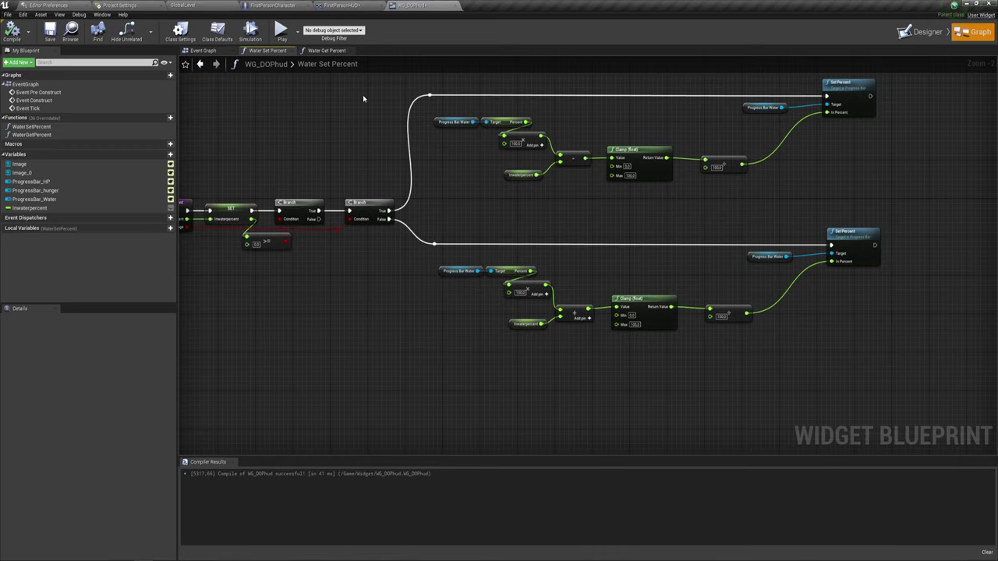
Step: Set the create-widget class to WG_DOPhud and promote its return value to variable DOPhud
{"action": "left_click", "coordinate": [349, 5]}
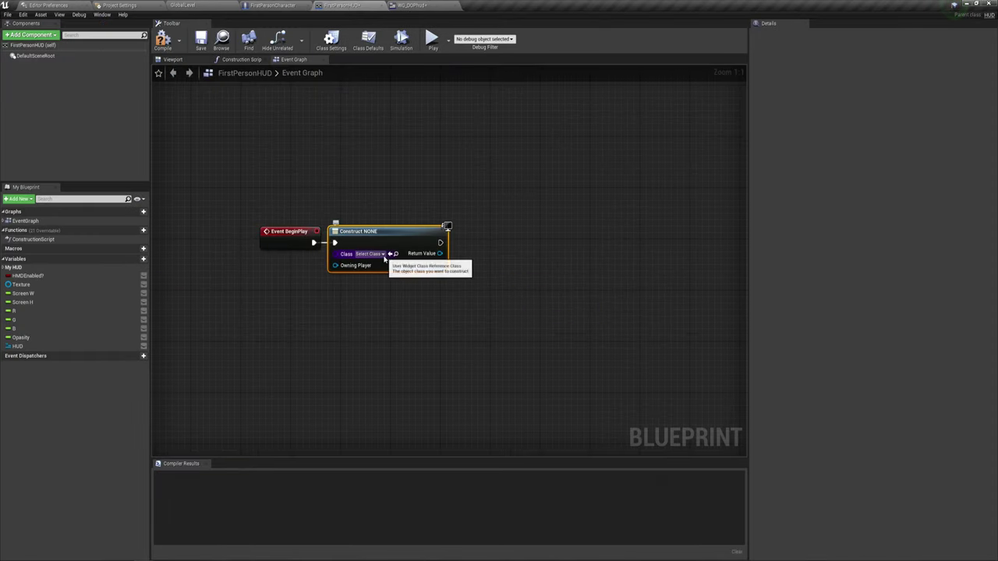
{"action": "left_click", "coordinate": [383, 255]}
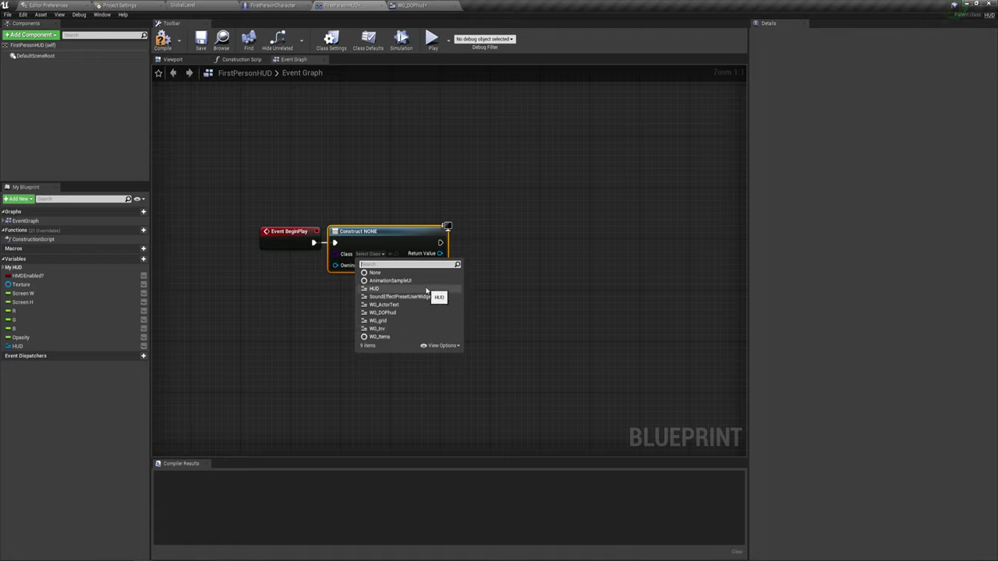
{"action": "left_click", "coordinate": [383, 313]}
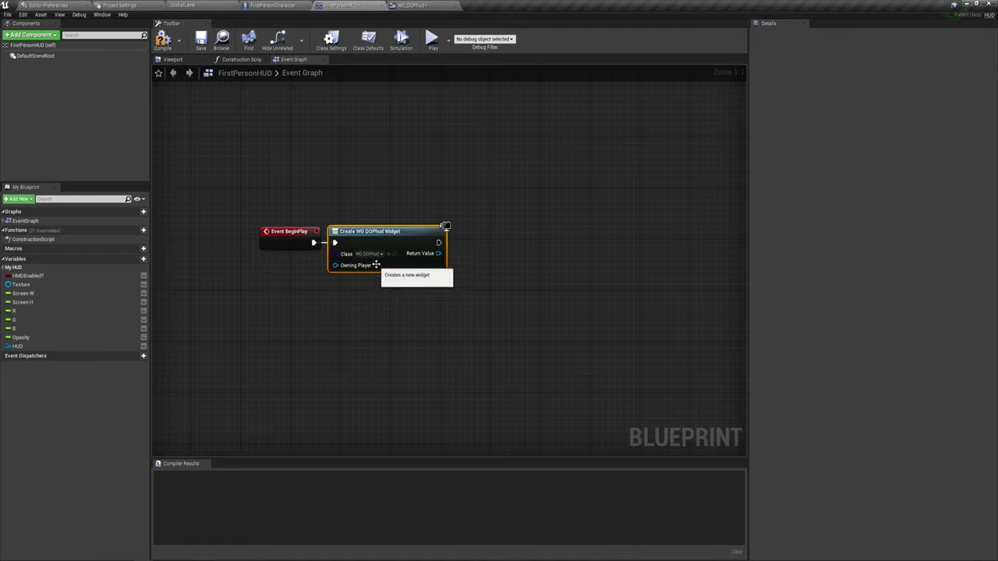
{"action": "left_click_drag", "start_coordinate": [440, 259], "coordinate": [473, 249]}
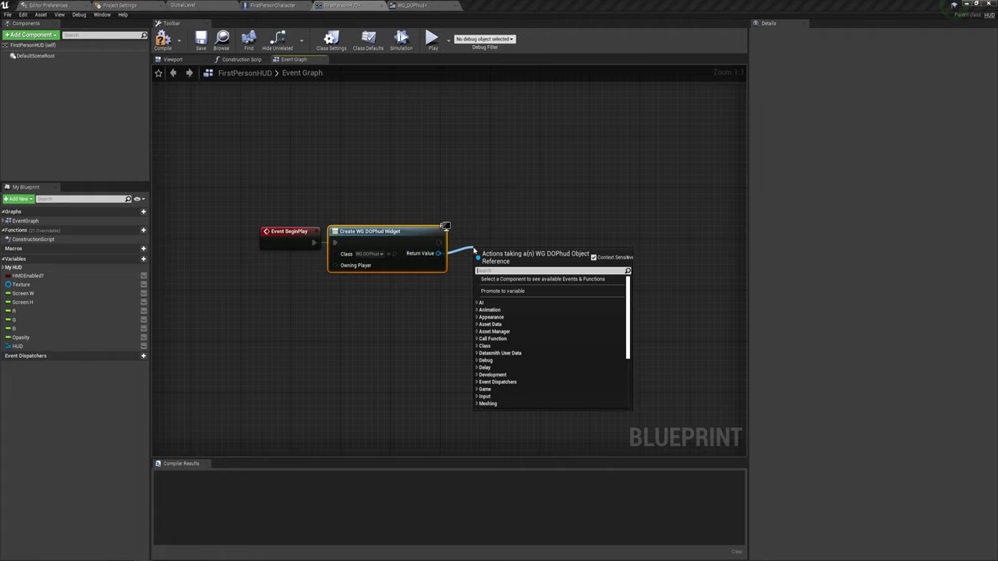
{"action": "left_click", "coordinate": [503, 291]}
{"action": "type", "text": "DOPhud"}
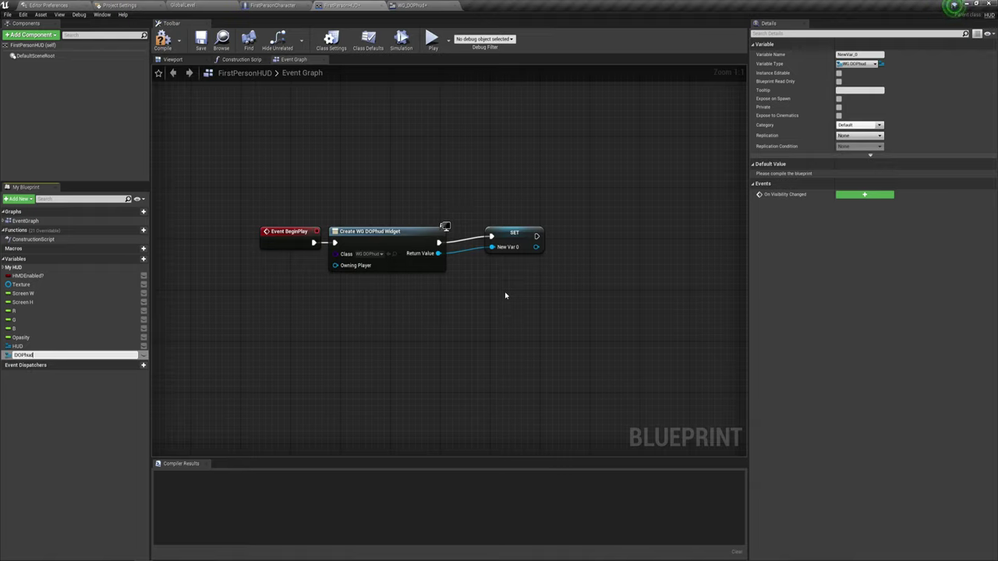
{"action": "key", "text": "Return"}
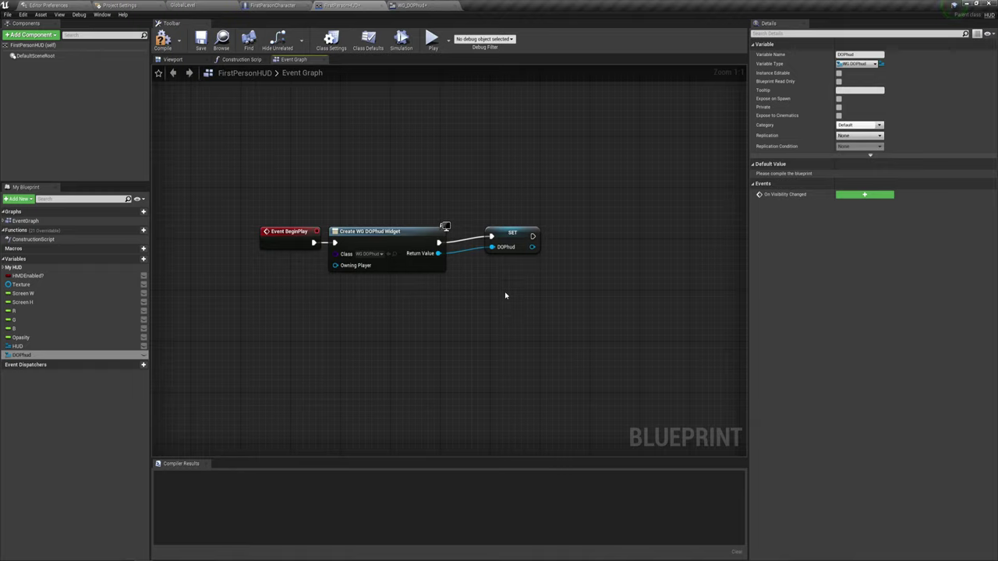
Step: Add the stored DOPhud widget to the viewport, then compile and save FirstPersonHUD
{"action": "mouse_move", "coordinate": [514, 242]}
{"action": "left_mouse_down"}
{"action": "mouse_move", "coordinate": [487, 248]}
{"action": "mouse_move", "coordinate": [534, 249]}
{"action": "left_mouse_up"}
{"action": "type", "text": "add"}
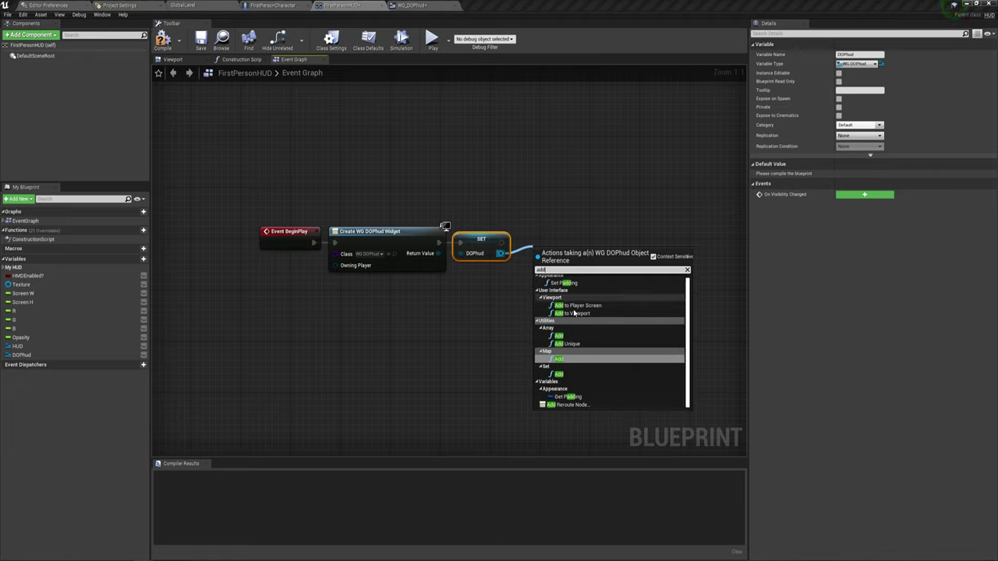
{"action": "left_click", "coordinate": [577, 312]}
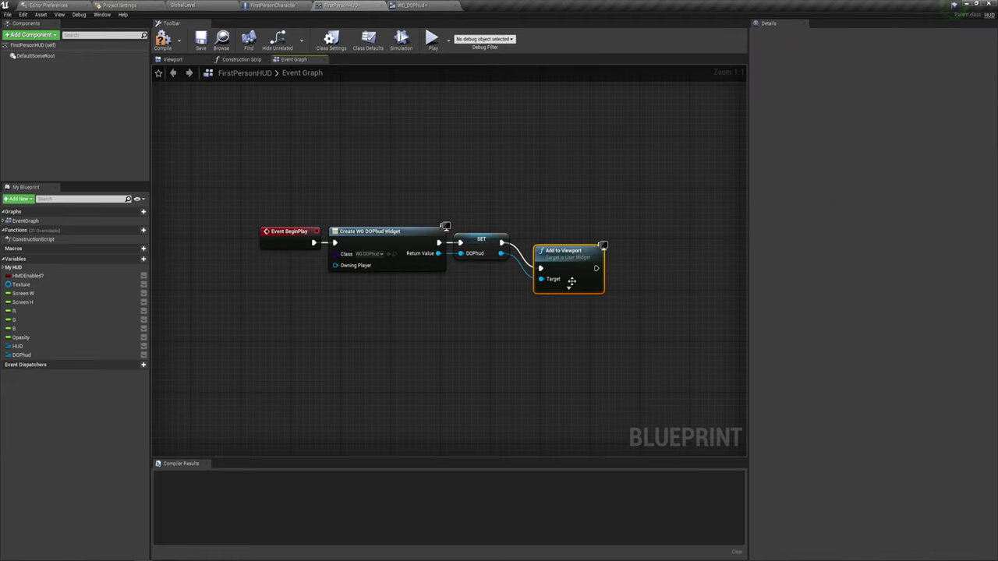
{"action": "left_click_drag", "start_coordinate": [550, 247], "coordinate": [544, 240]}
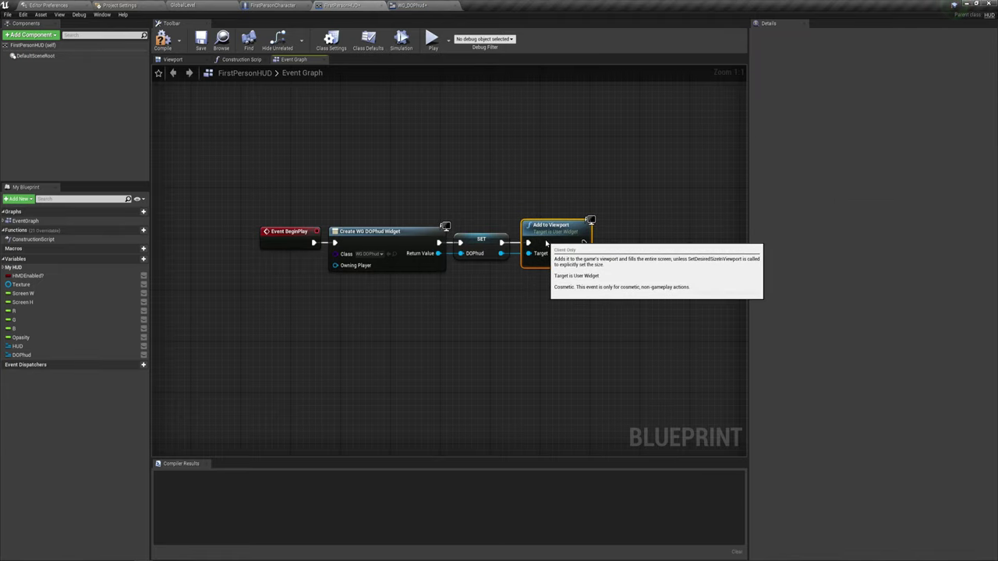
{"action": "left_click", "coordinate": [163, 39]}
{"action": "left_click", "coordinate": [200, 39]}
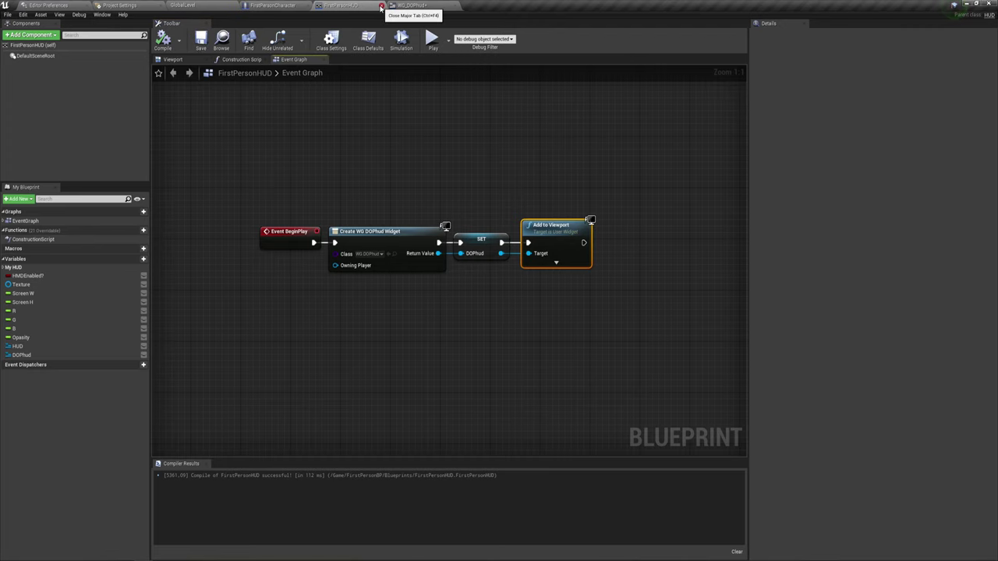
Step: Close FirstPersonHUD, return to FirstPersonCharacter and start a game preview
{"action": "left_click", "coordinate": [381, 6]}
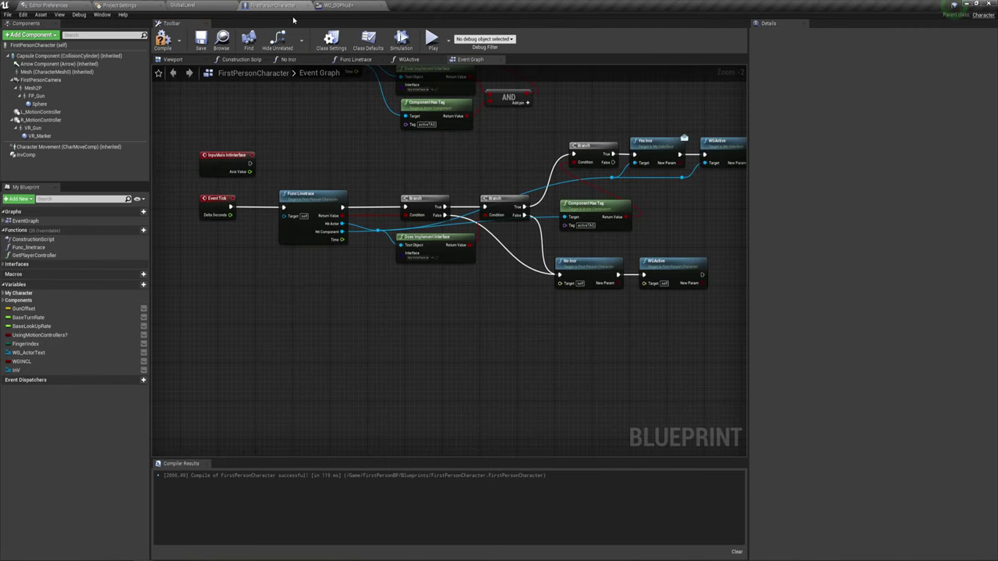
{"action": "left_click", "coordinate": [340, 5]}
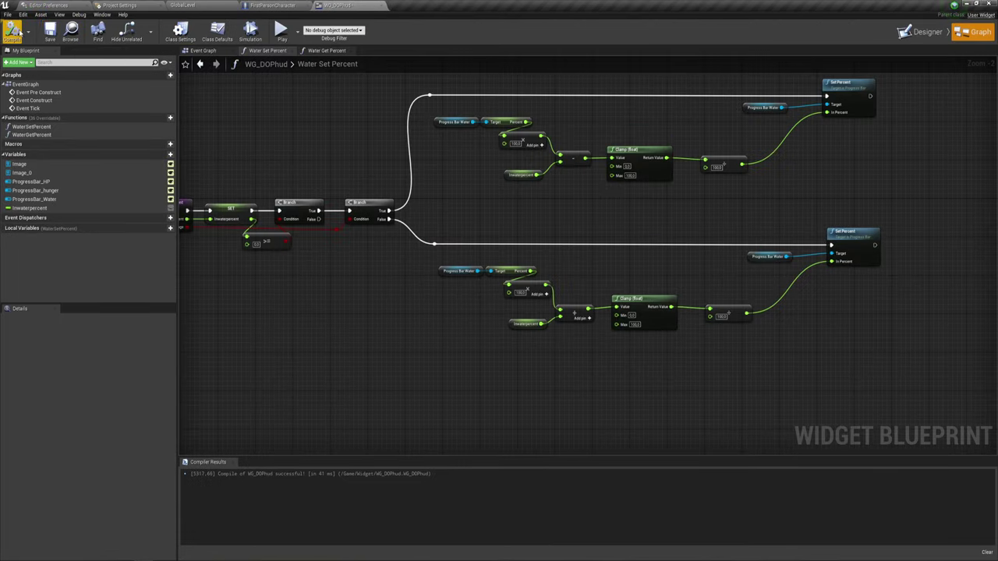
{"action": "left_click", "coordinate": [272, 5]}
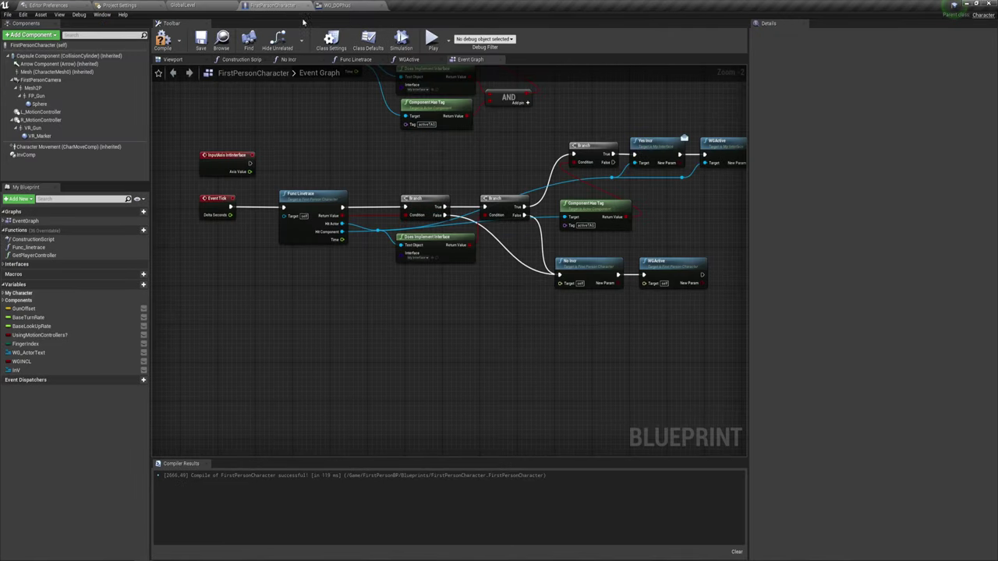
{"action": "left_click", "coordinate": [431, 37]}
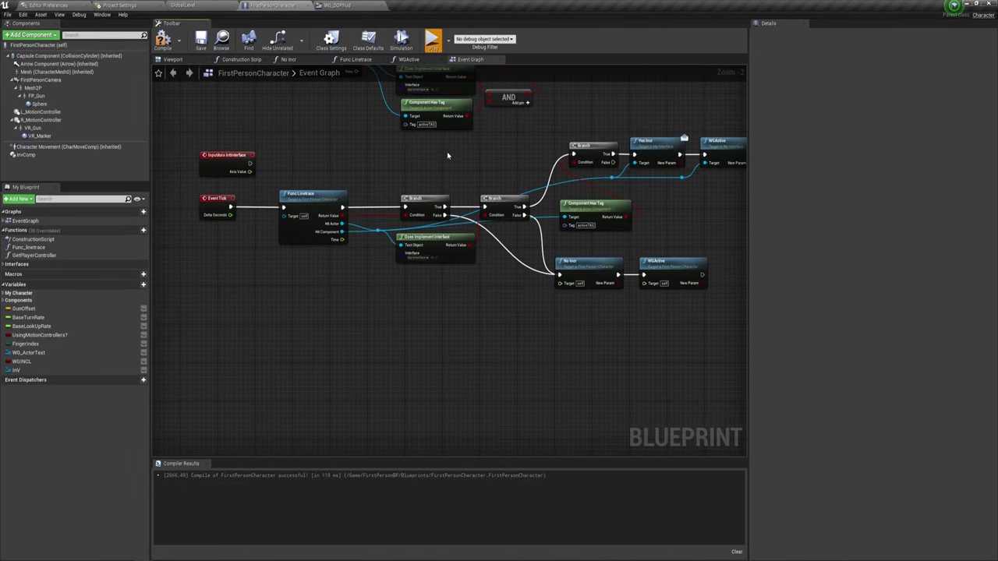
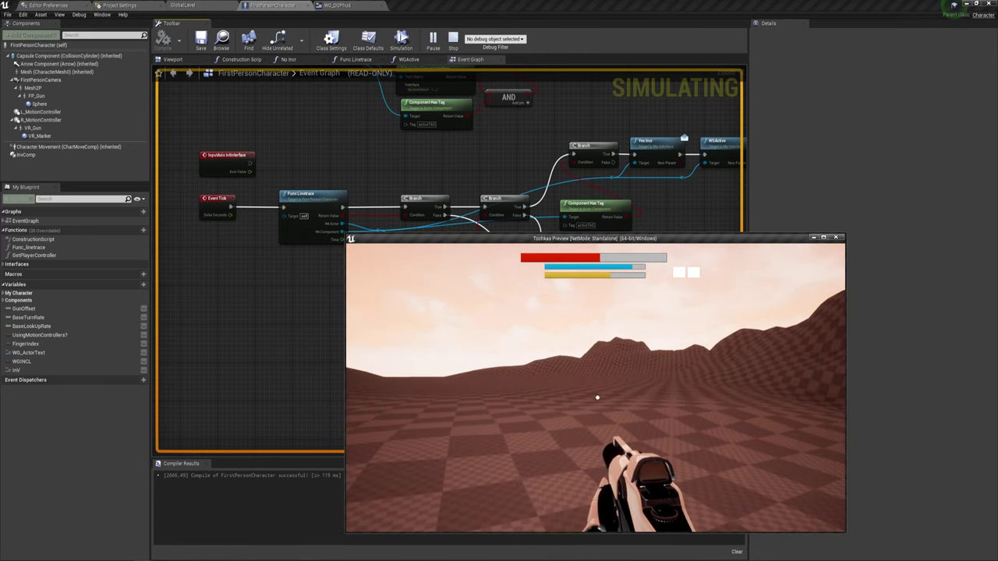
Step: Stop the play test and close the runtime Message Log, staying on the FirstPersonCharacter Event Graph
{"action": "key", "text": "Escape"}
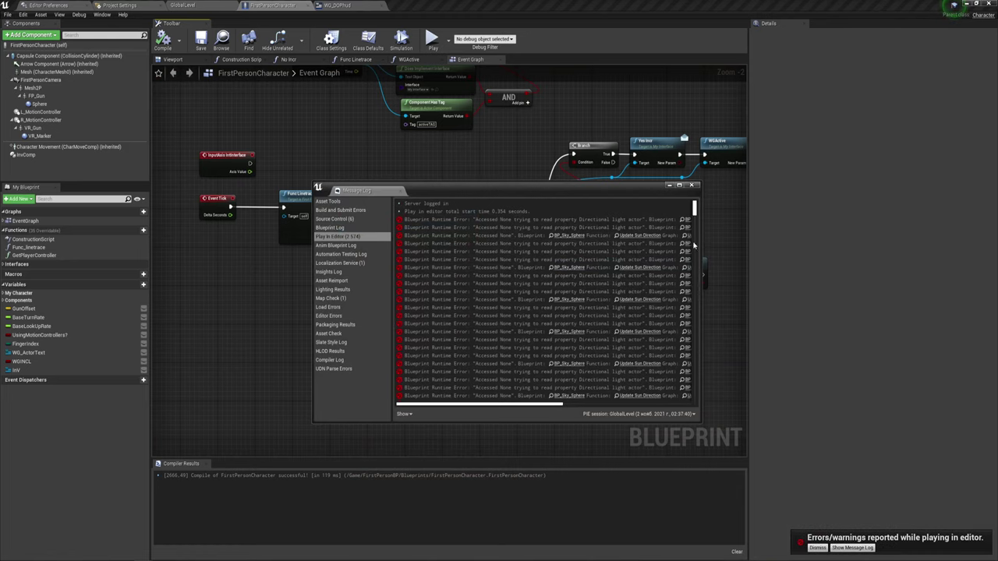
{"action": "left_click", "coordinate": [692, 187]}
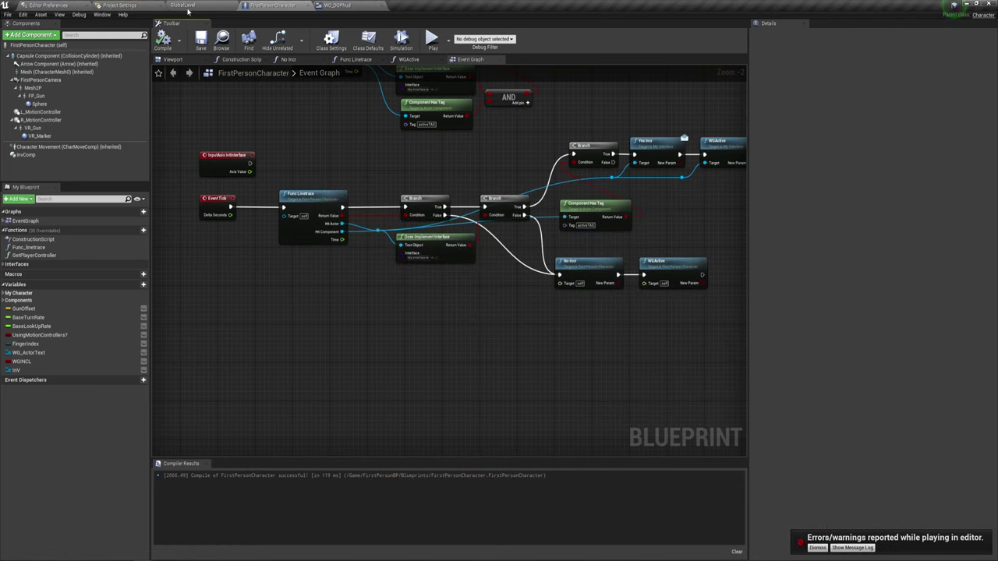
{"action": "left_click", "coordinate": [335, 5]}
{"action": "left_click", "coordinate": [272, 5]}
Step: Add a keyboard event for key 1 in empty space beside the Left Shift sprint nodes
{"action": "right_click_drag", "start_coordinate": [317, 301], "coordinate": [392, 133]}
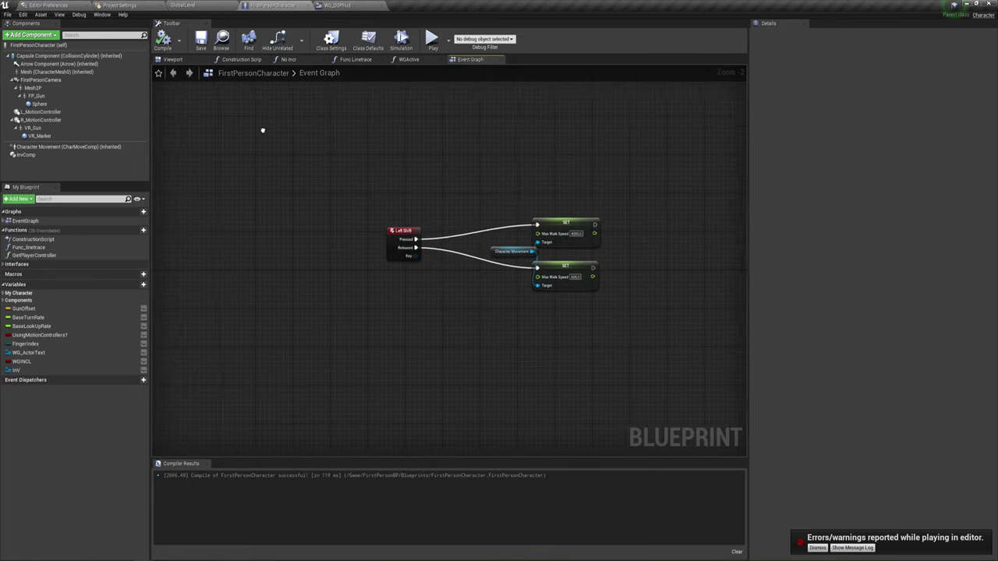
{"action": "right_click_drag", "start_coordinate": [447, 217], "coordinate": [485, 206]}
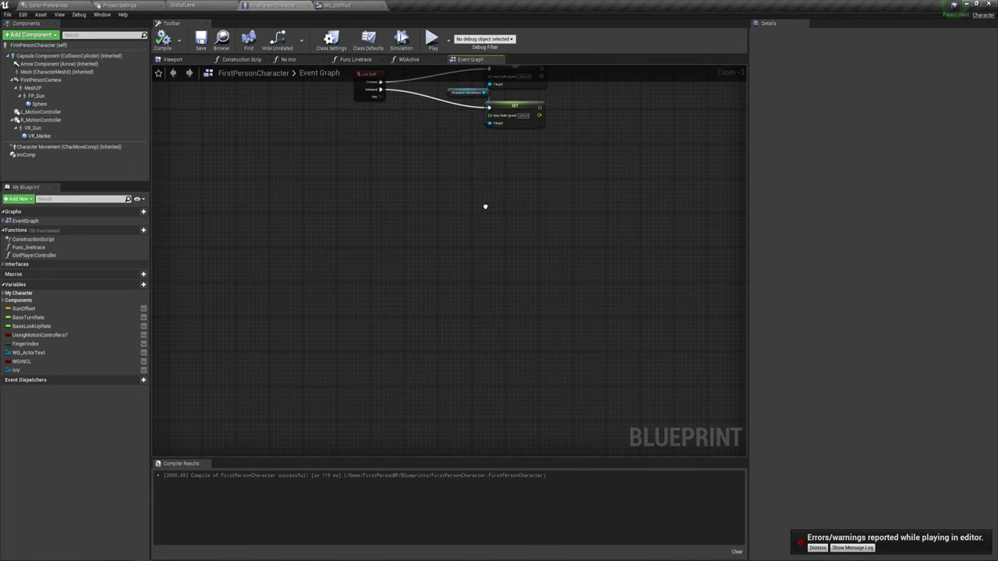
{"action": "right_click", "coordinate": [334, 238]}
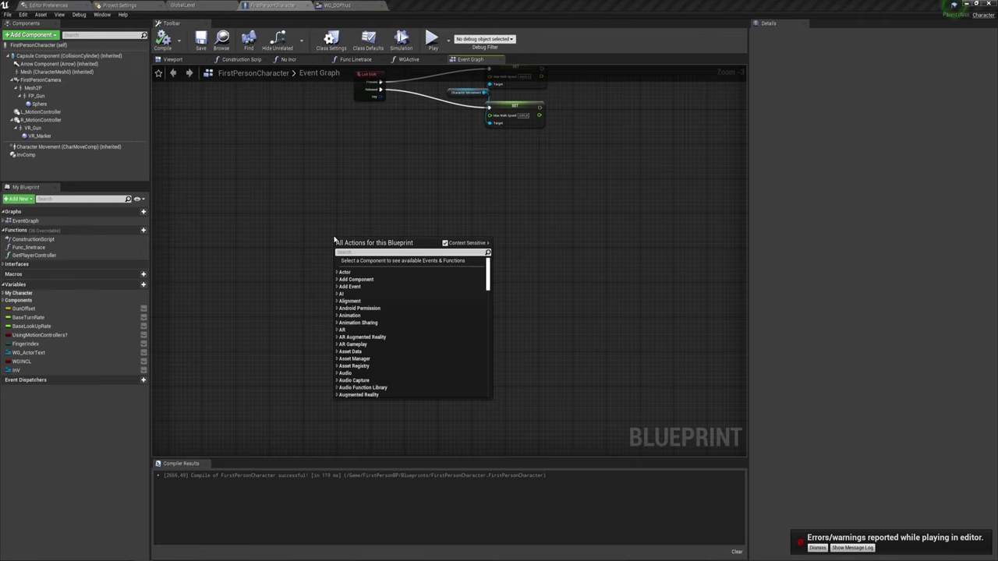
{"action": "type", "text": "1"}
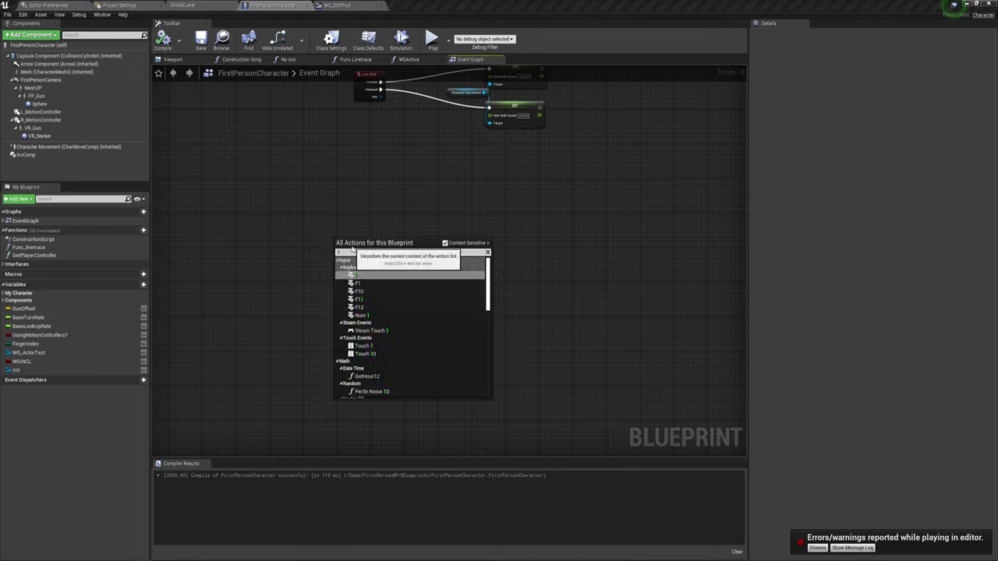
{"action": "left_click", "coordinate": [359, 275]}
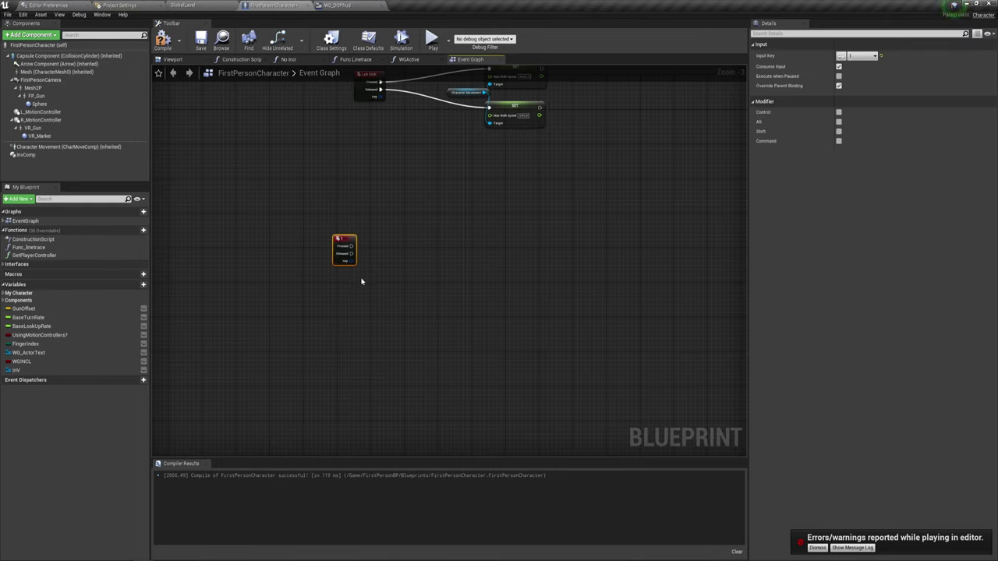
{"action": "right_click_drag", "start_coordinate": [361, 282], "coordinate": [336, 270]}
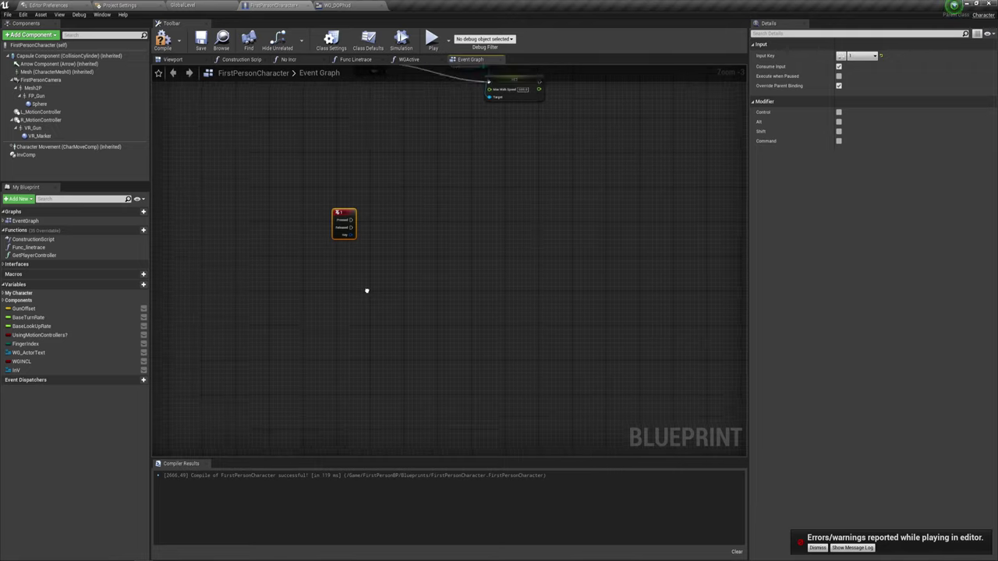
Step: Add a second keyboard event for key 2 below it
{"action": "right_click", "coordinate": [303, 292]}
{"action": "type", "text": "2"}
{"action": "left_click", "coordinate": [364, 386]}
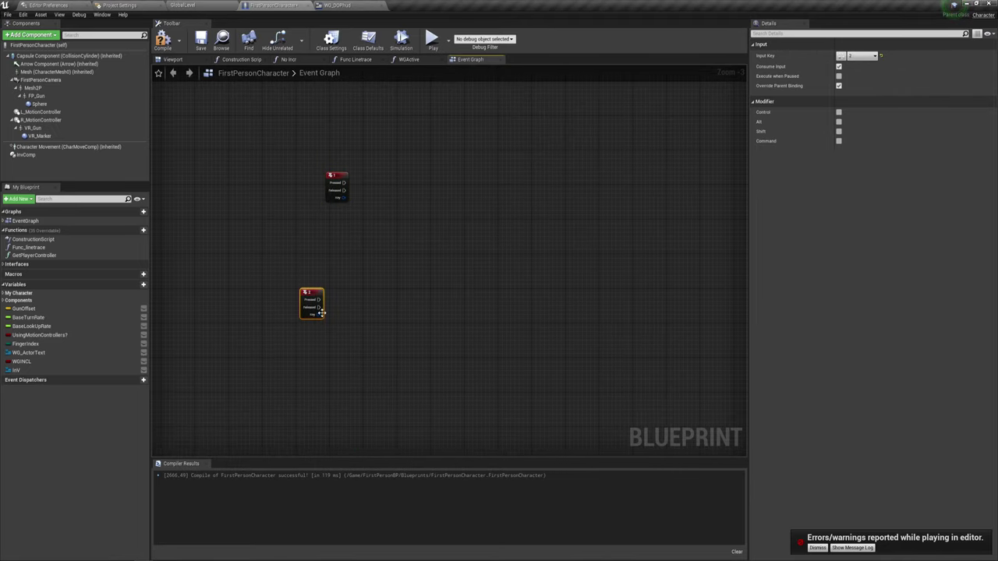
{"action": "scroll", "coordinate": [352, 280], "scroll_direction": "down", "scroll_amount": 1}
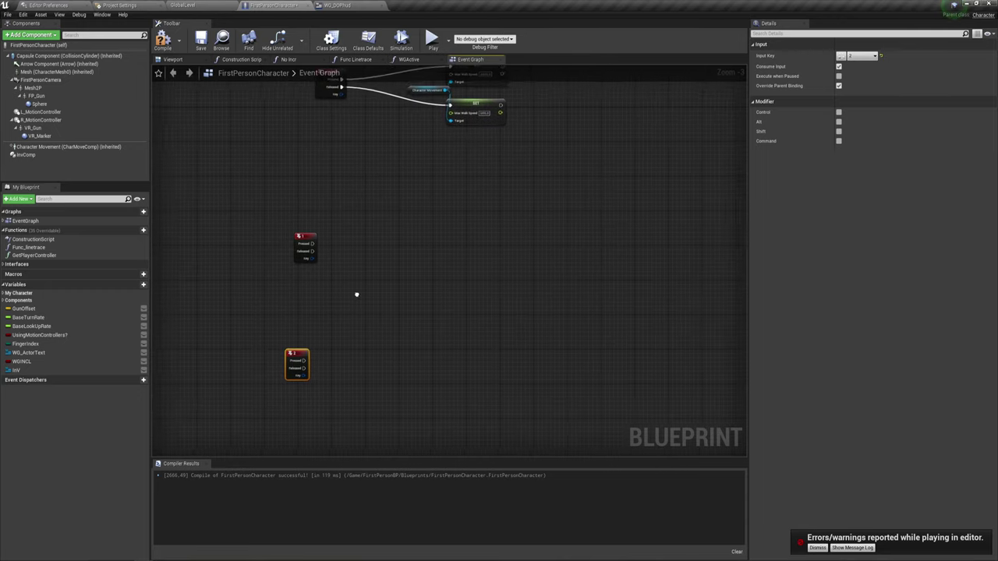
{"action": "scroll", "coordinate": [356, 294], "scroll_direction": "up", "scroll_amount": 3}
{"action": "mouse_move", "coordinate": [336, 303]}
{"action": "right_mouse_down"}
{"action": "mouse_move", "coordinate": [341, 274]}
{"action": "mouse_move", "coordinate": [324, 289]}
{"action": "right_mouse_up"}
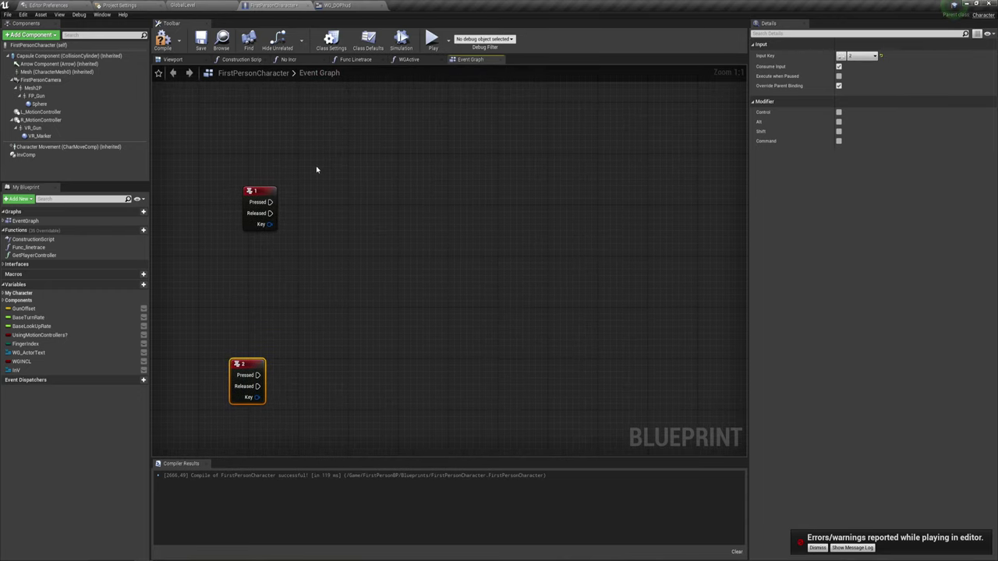
{"action": "left_click", "coordinate": [337, 5]}
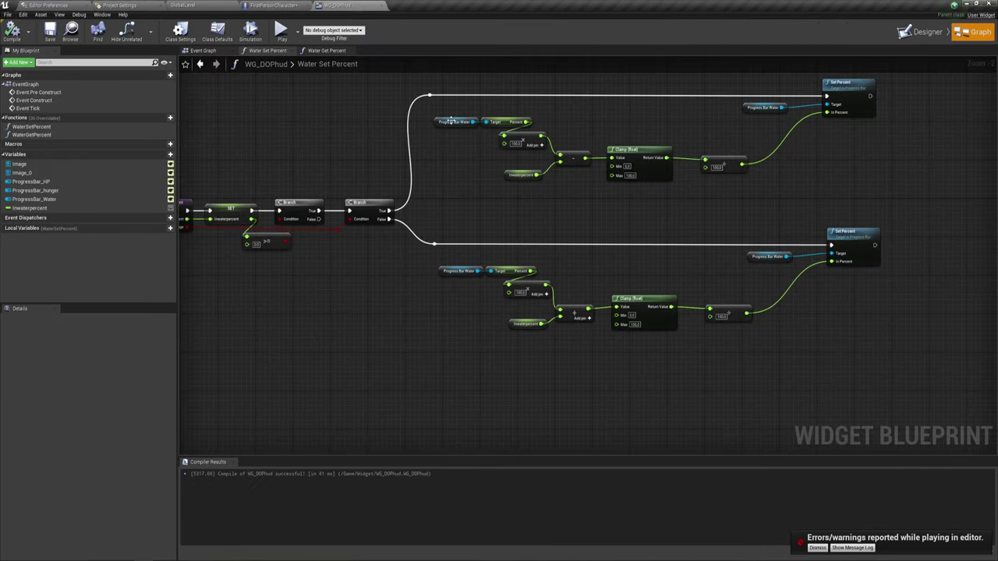
{"action": "left_click", "coordinate": [274, 6]}
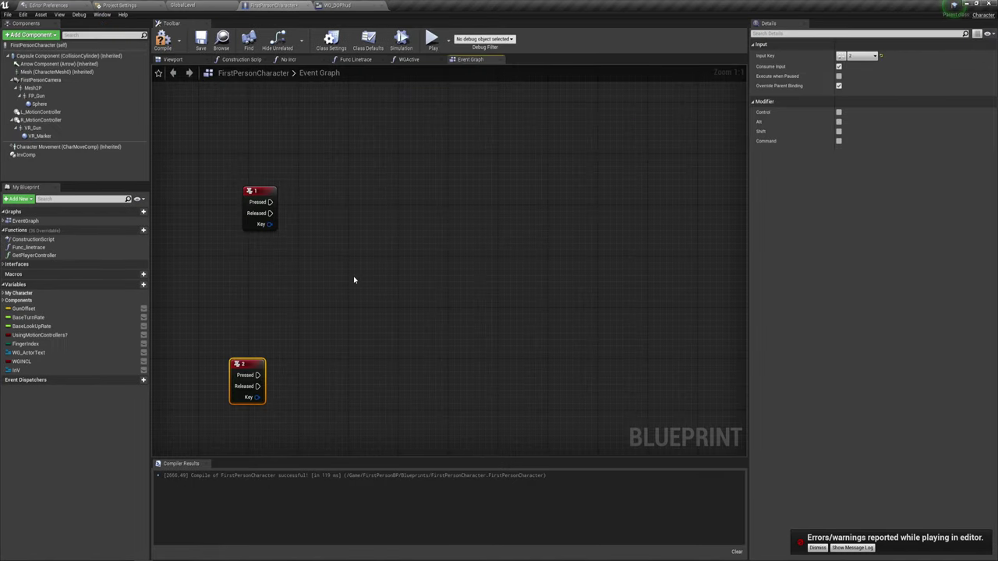
Step: Add a Get Player Controller node and wire its Return Value into a new Get HUD node
{"action": "right_click", "coordinate": [325, 266]}
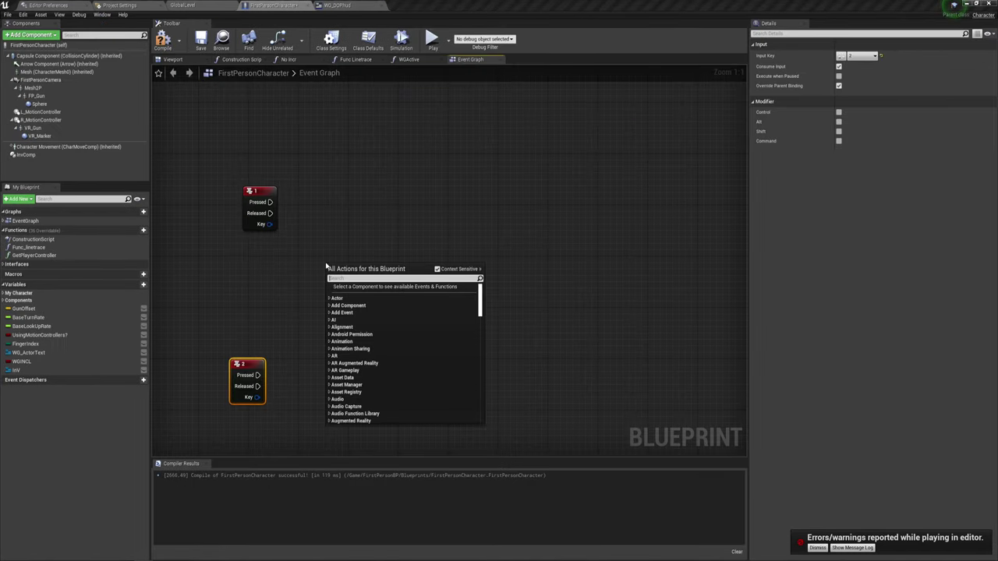
{"action": "type", "text": "get"}
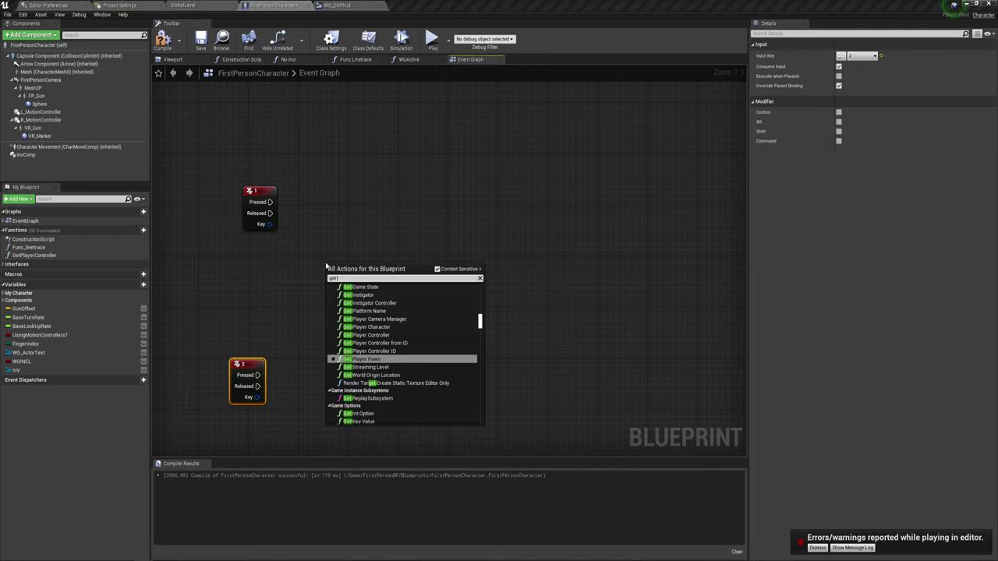
{"action": "type", "text": " pl"}
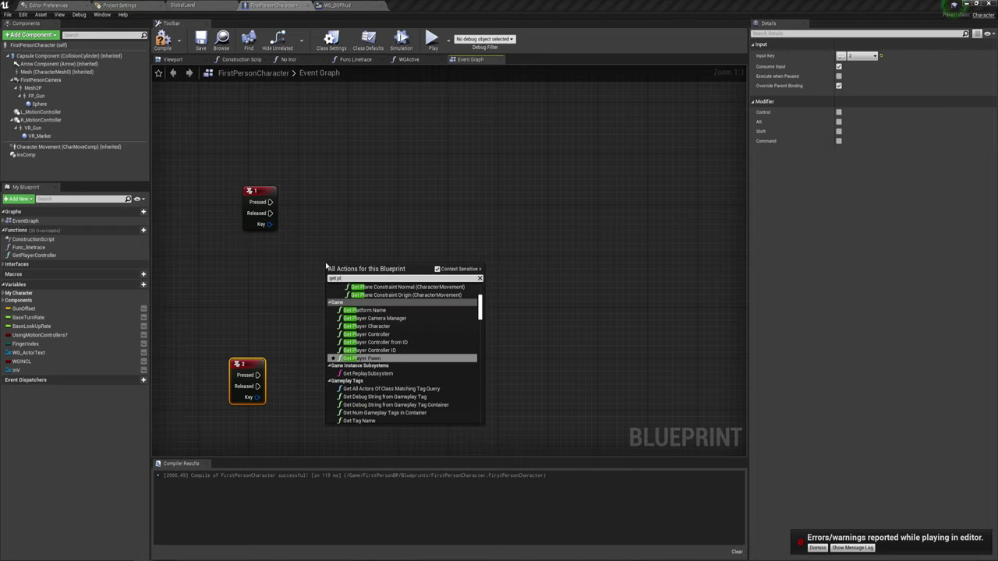
{"action": "left_click", "coordinate": [367, 334]}
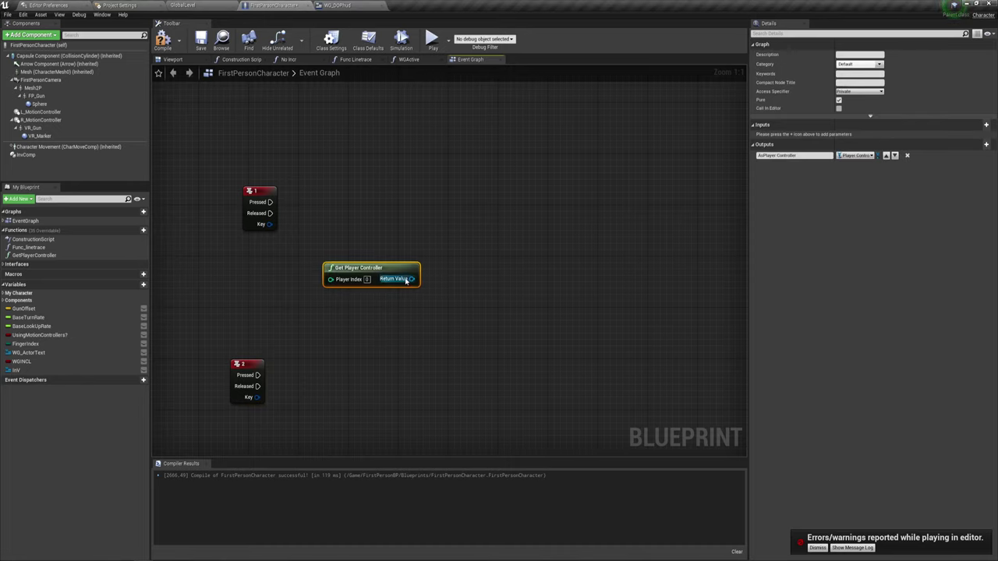
{"action": "left_click_drag", "start_coordinate": [408, 273], "coordinate": [375, 234]}
{"action": "type", "text": "g"}
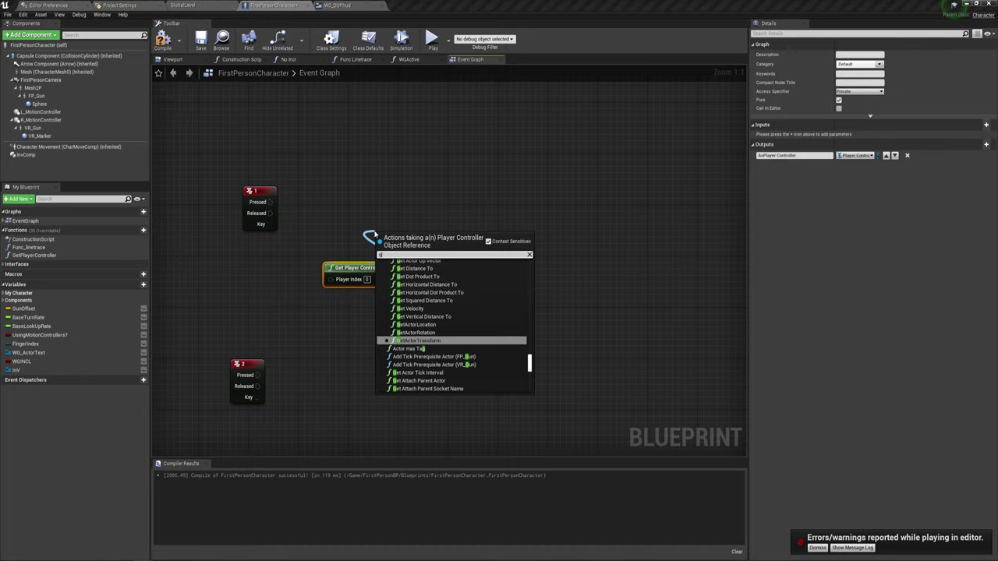
{"action": "type", "text": "et hud"}
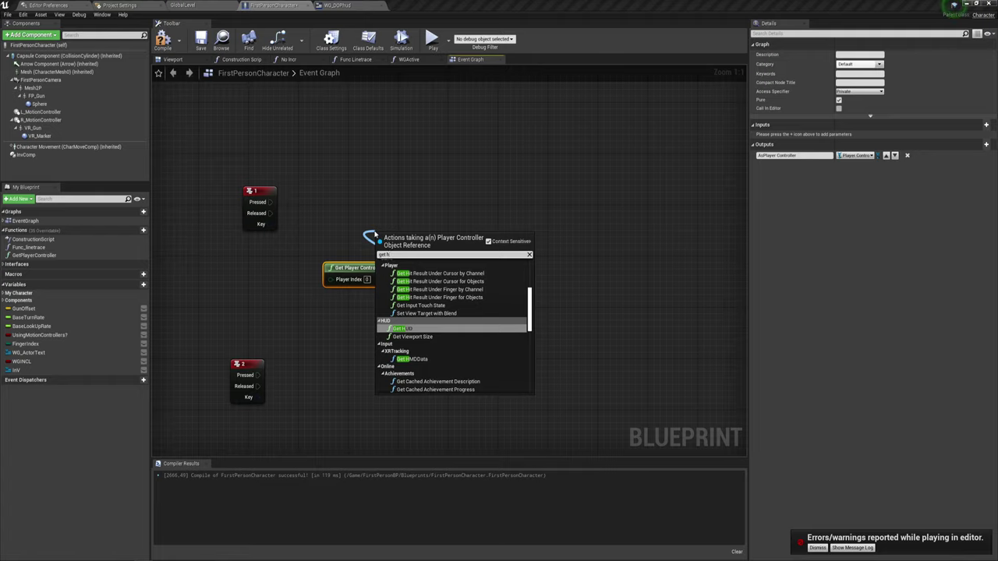
{"action": "key", "text": "Return"}
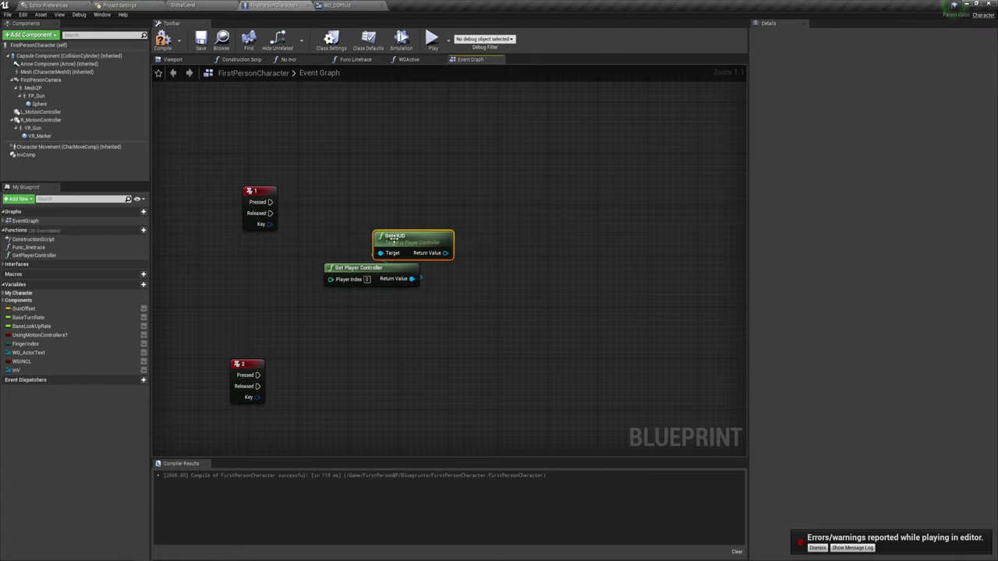
{"action": "mouse_move", "coordinate": [395, 239]}
{"action": "left_mouse_down"}
{"action": "mouse_move", "coordinate": [350, 238]}
{"action": "mouse_move", "coordinate": [461, 231]}
{"action": "left_mouse_up"}
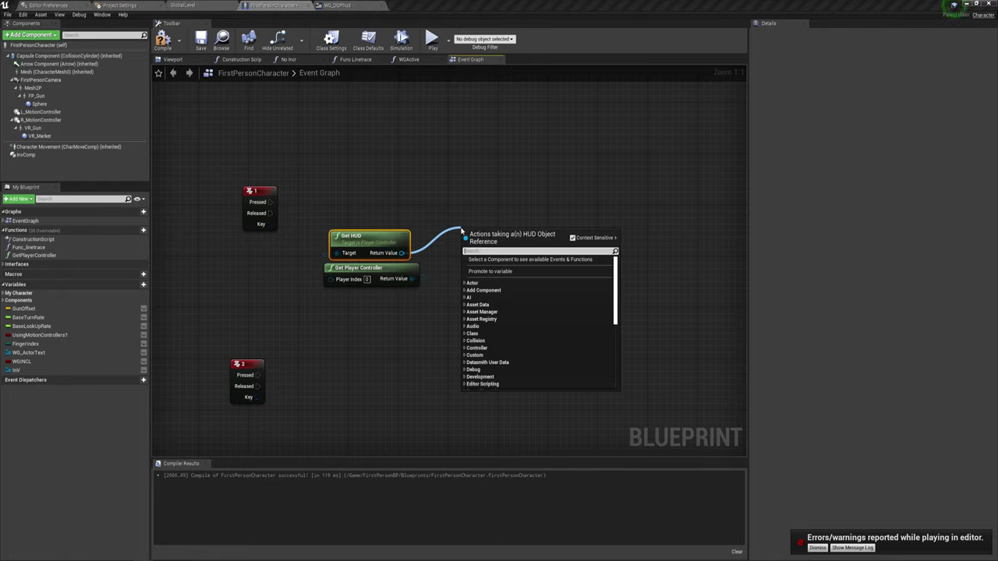
Step: Check WG_DOPhud, then start a node search from the HUD output and cancel it
{"action": "left_click", "coordinate": [343, 5]}
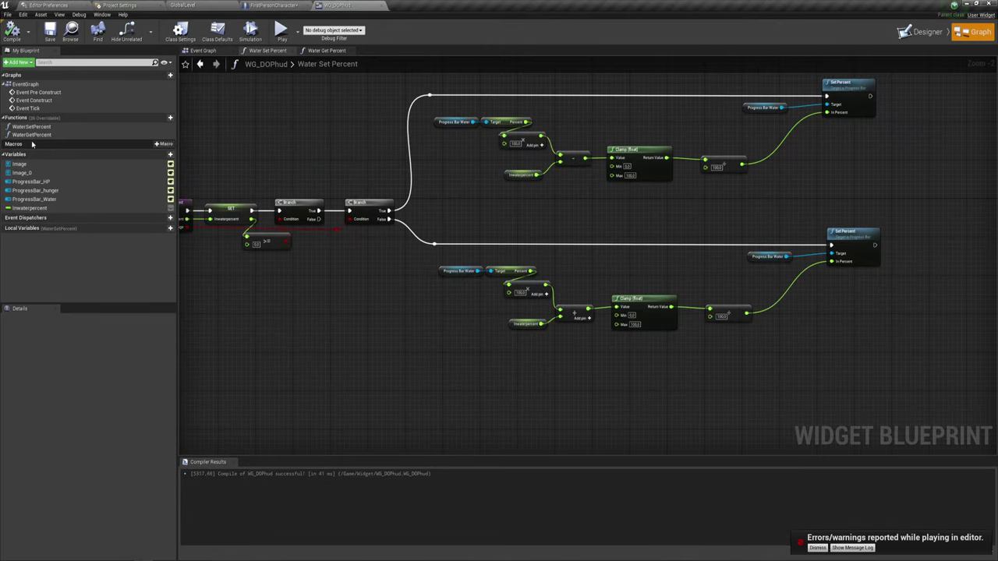
{"action": "left_click", "coordinate": [262, 7]}
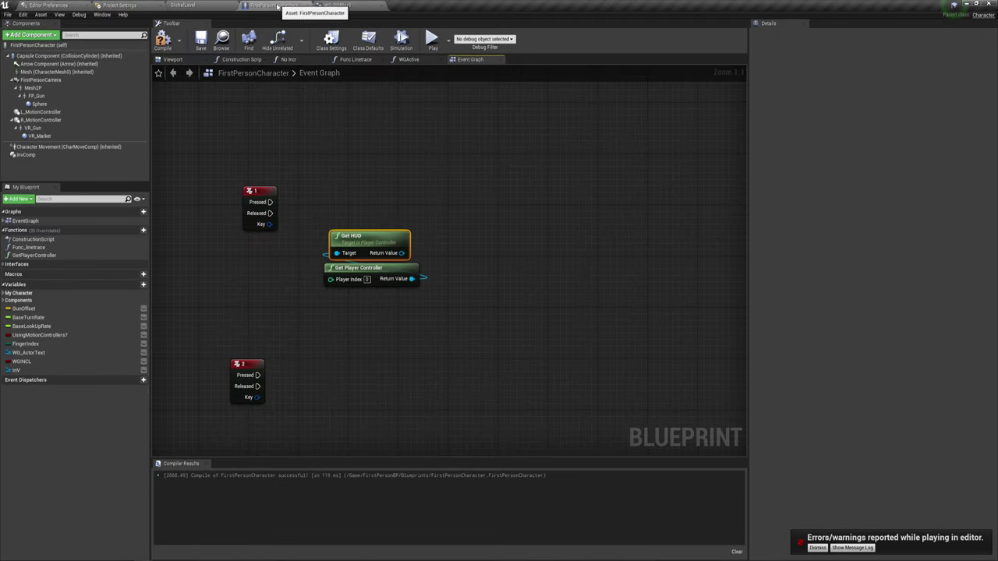
{"action": "left_click_drag", "start_coordinate": [400, 254], "coordinate": [442, 213]}
{"action": "key", "text": "Escape"}
{"action": "type", "text": "a"}
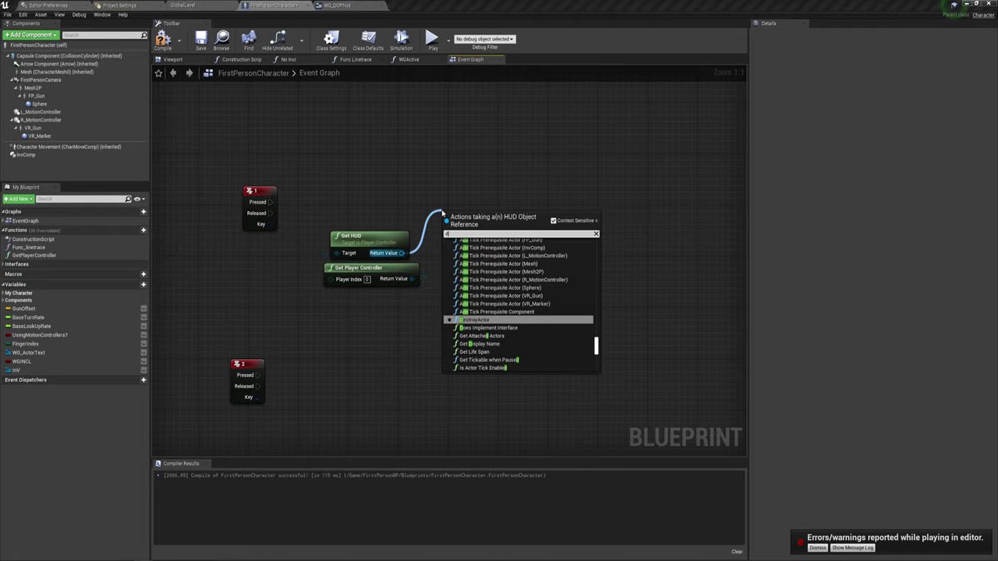
{"action": "type", "text": "op"}
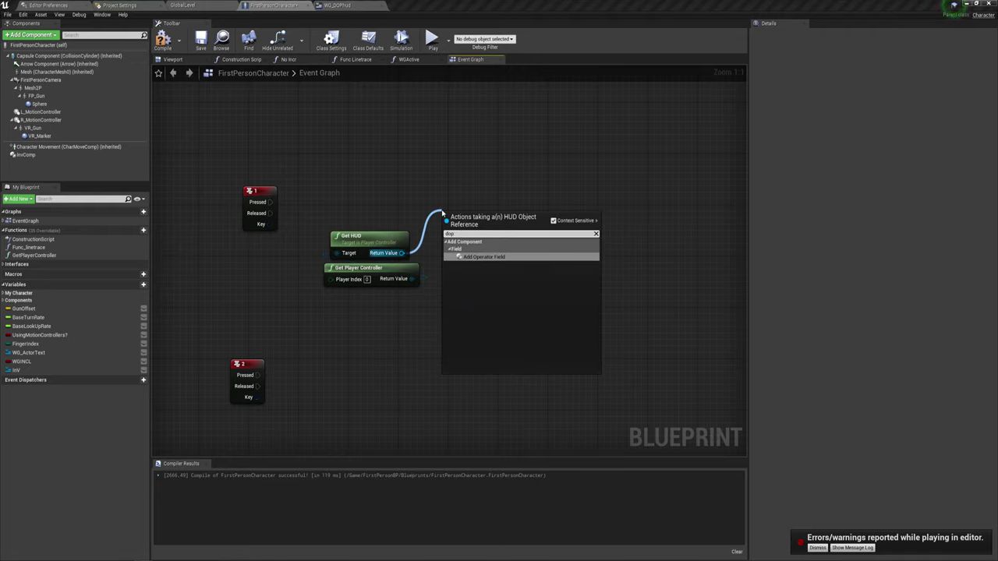
{"action": "key", "text": "Escape"}
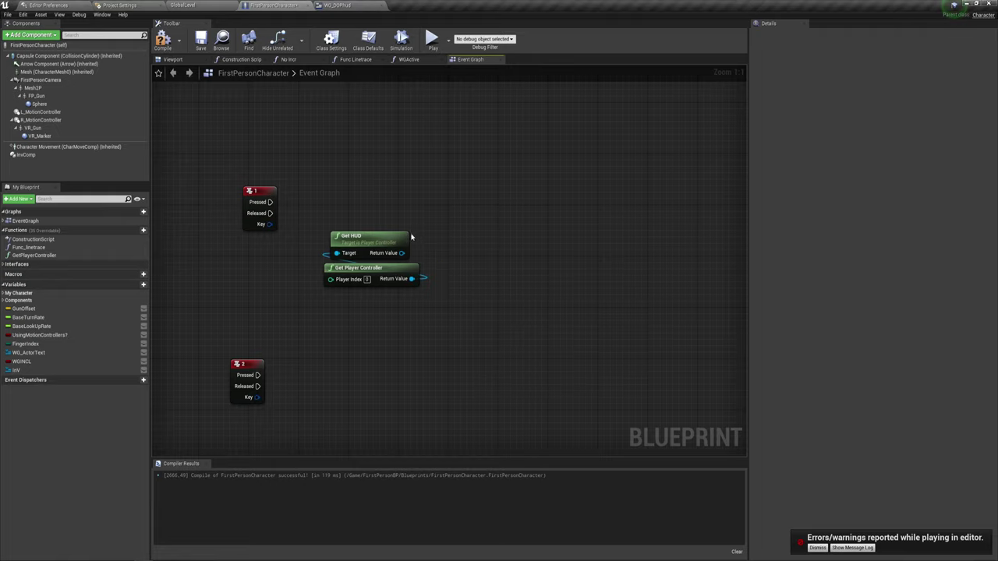
Step: Delete the stray comment box created by a misdirected 'cast' search
{"action": "left_click_drag", "start_coordinate": [412, 278], "coordinate": [336, 253]}
{"action": "type", "text": "cast"}
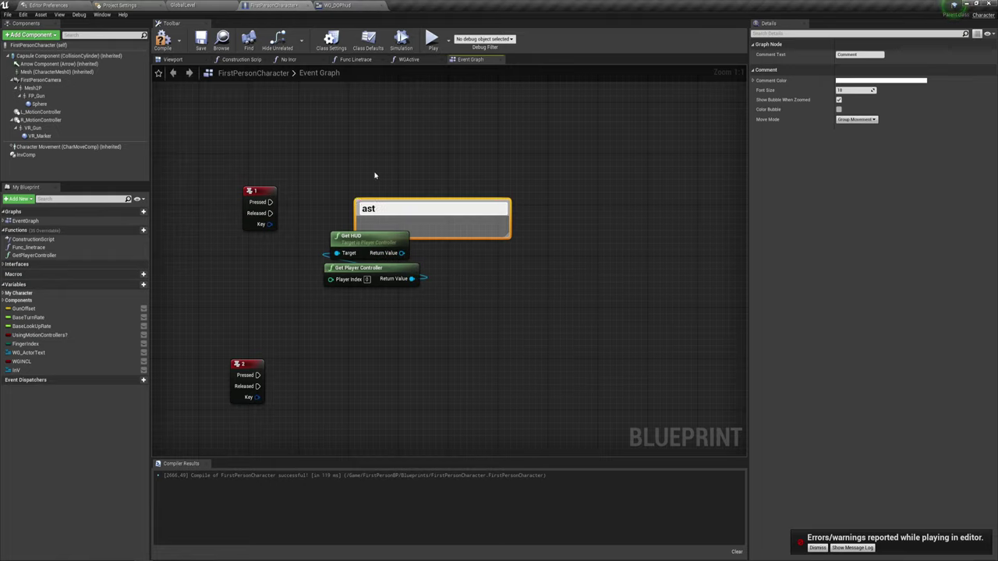
{"action": "left_click", "coordinate": [495, 182]}
{"action": "left_click", "coordinate": [485, 238]}
{"action": "key", "text": "Delete"}
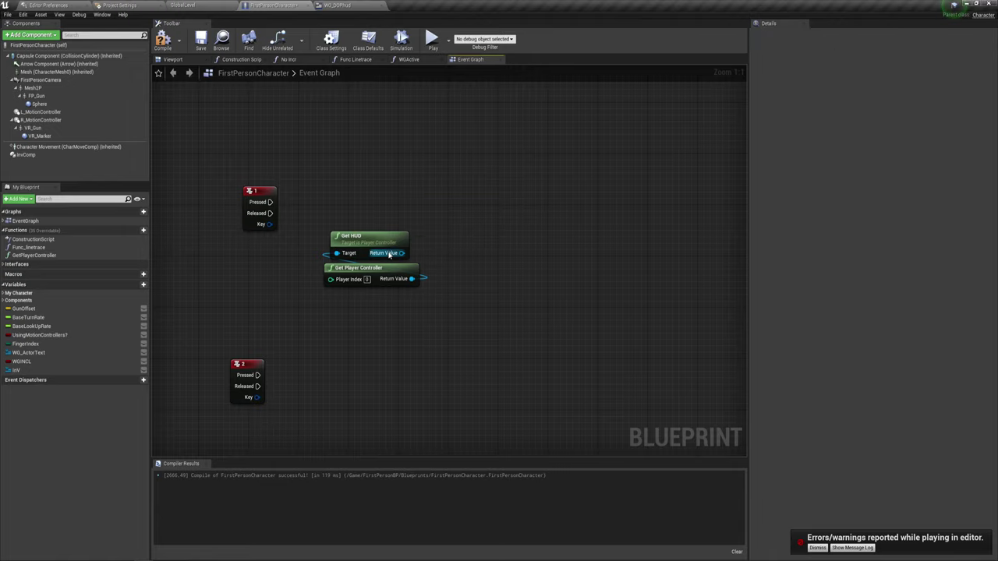
Step: Cast the HUD to FirstPersonHUD, triggered by key 1 Pressed
{"action": "left_click_drag", "start_coordinate": [390, 253], "coordinate": [344, 201]}
{"action": "type", "text": "ca"}
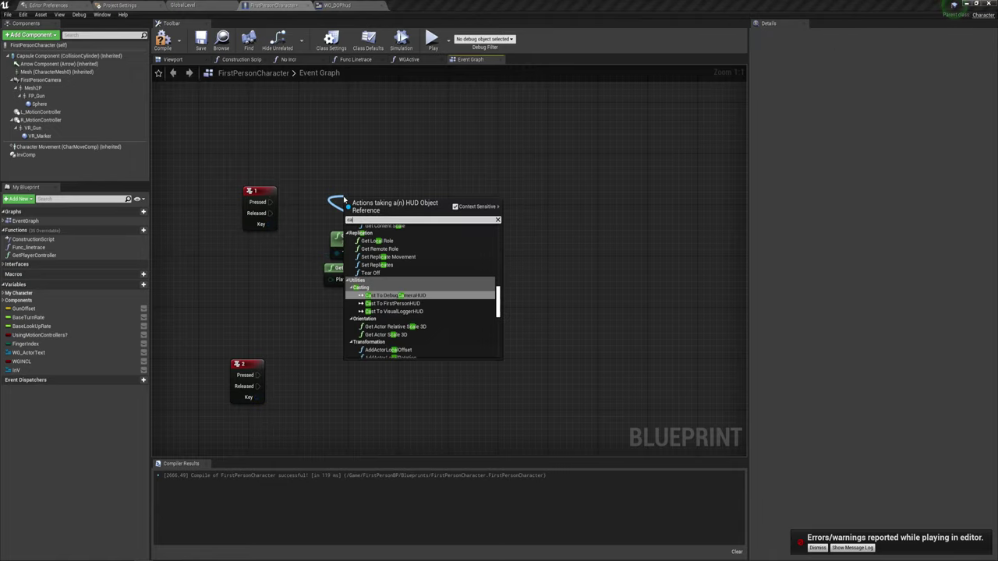
{"action": "type", "text": "st"}
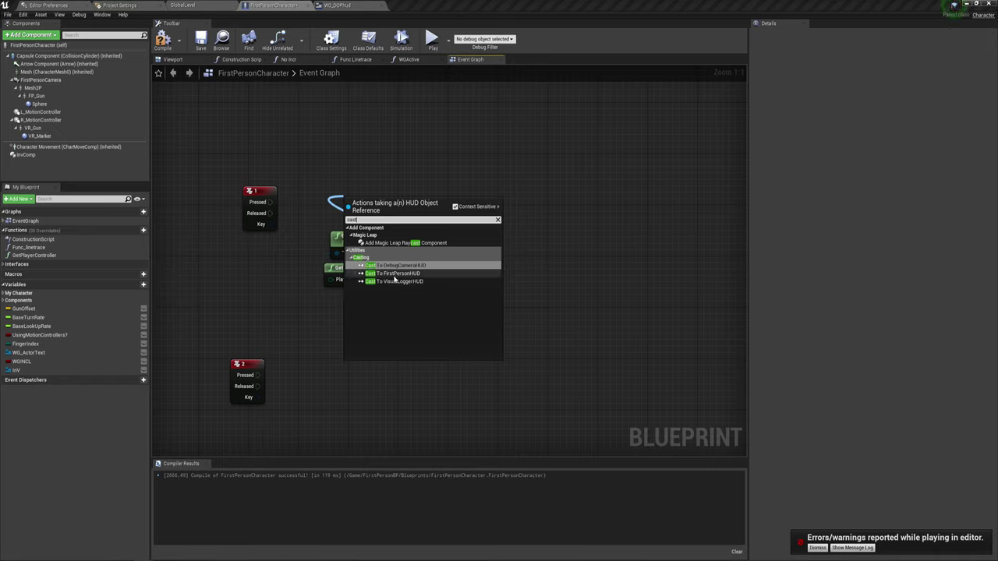
{"action": "left_click", "coordinate": [394, 274]}
{"action": "left_click_drag", "start_coordinate": [380, 209], "coordinate": [368, 196]}
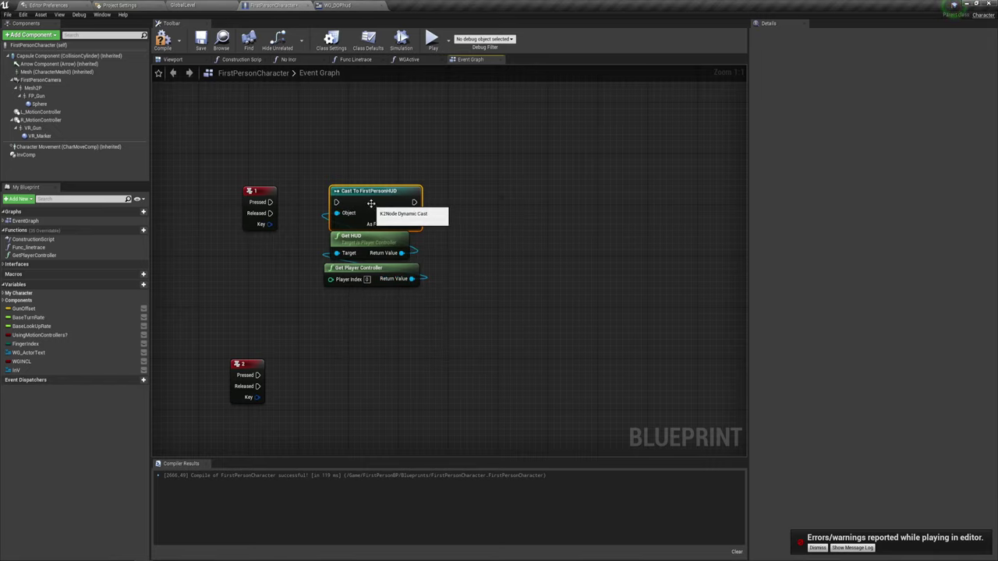
{"action": "left_click_drag", "start_coordinate": [270, 202], "coordinate": [336, 202]}
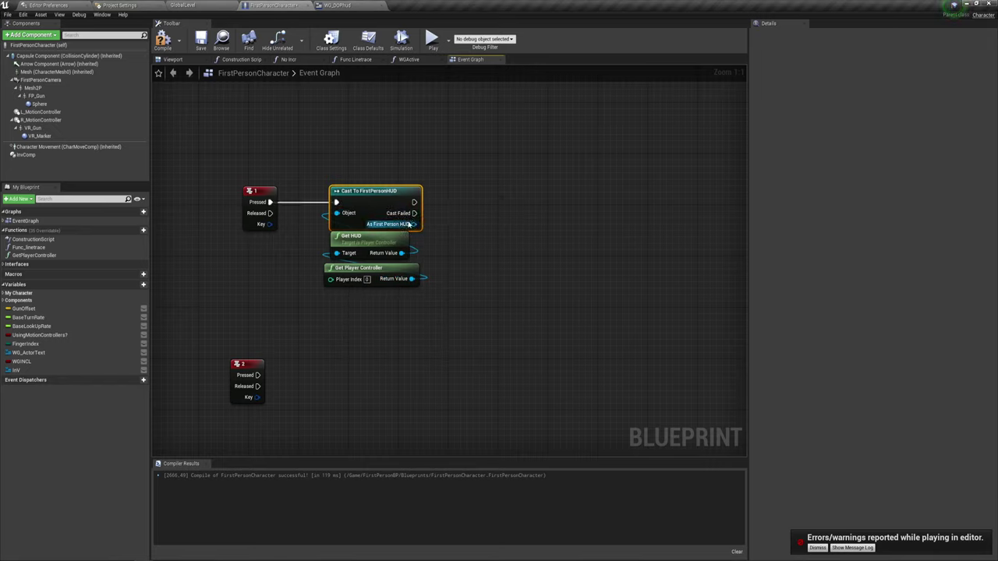
{"action": "left_click_drag", "start_coordinate": [414, 224], "coordinate": [486, 228]}
Step: Get DOPhud from the cast HUD and call Water Set Percent after a successful cast
{"action": "type", "text": "do"}
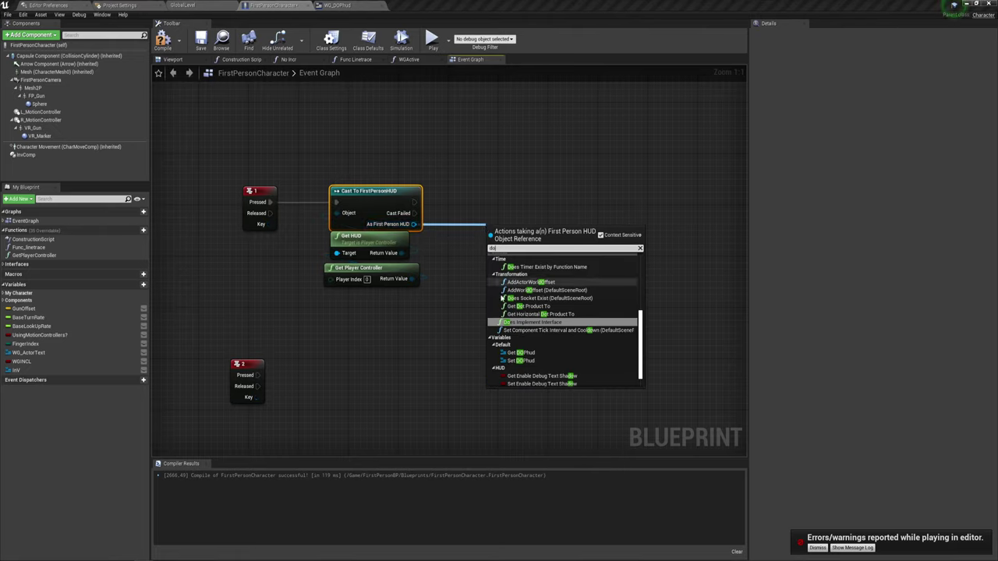
{"action": "left_click", "coordinate": [521, 354]}
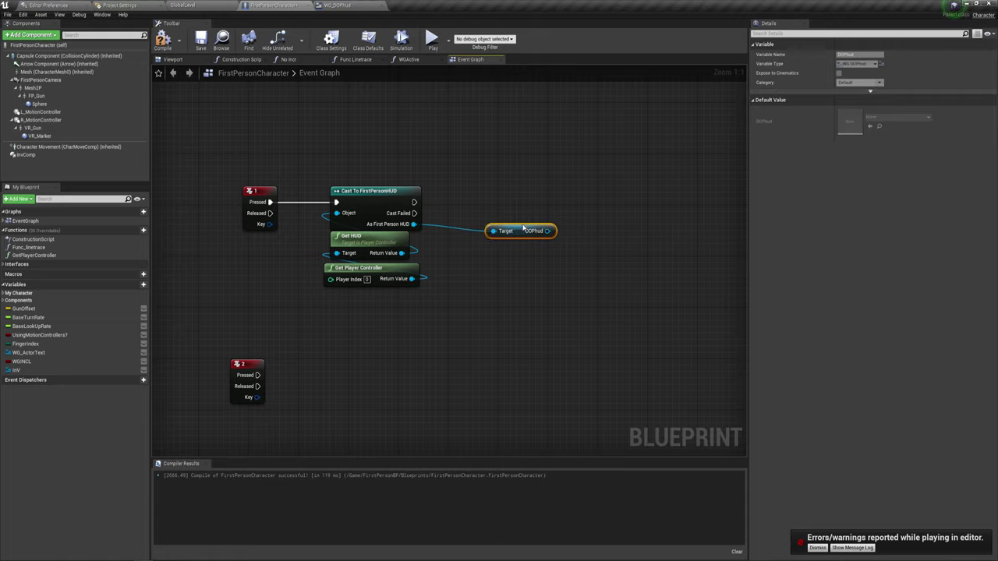
{"action": "mouse_move", "coordinate": [522, 227]}
{"action": "left_mouse_down"}
{"action": "mouse_move", "coordinate": [472, 234]}
{"action": "mouse_move", "coordinate": [483, 167]}
{"action": "left_mouse_up"}
{"action": "type", "text": "water"}
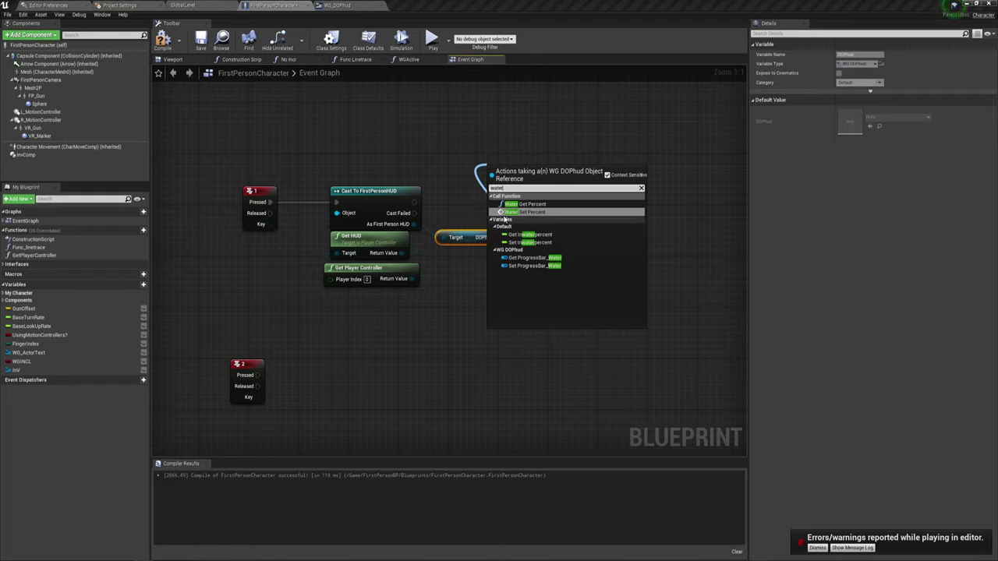
{"action": "left_click", "coordinate": [530, 213]}
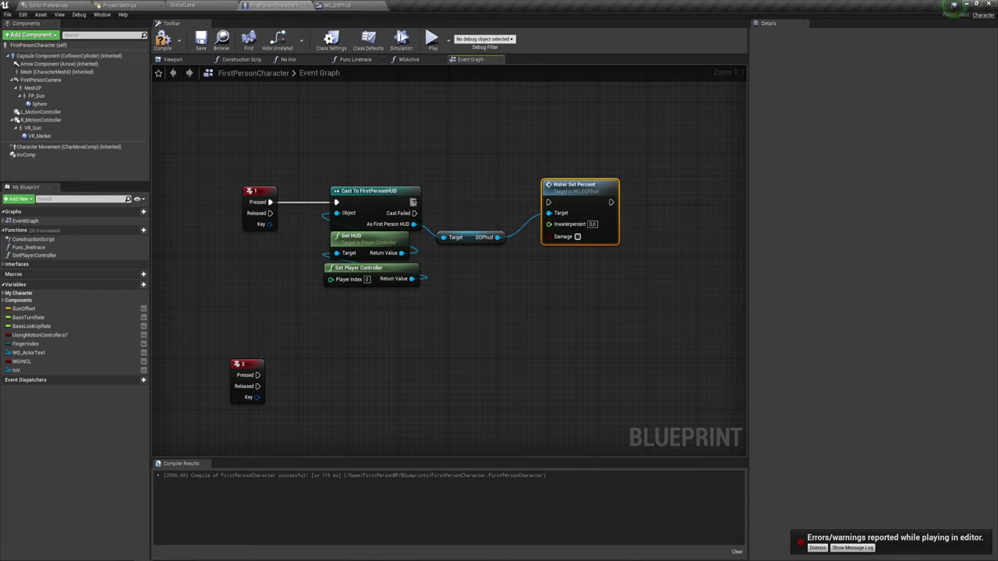
{"action": "left_click_drag", "start_coordinate": [414, 202], "coordinate": [549, 202]}
Step: Enable Damage on Water Set Percent and set Inwaterpercent to 50.0
{"action": "left_click", "coordinate": [577, 236]}
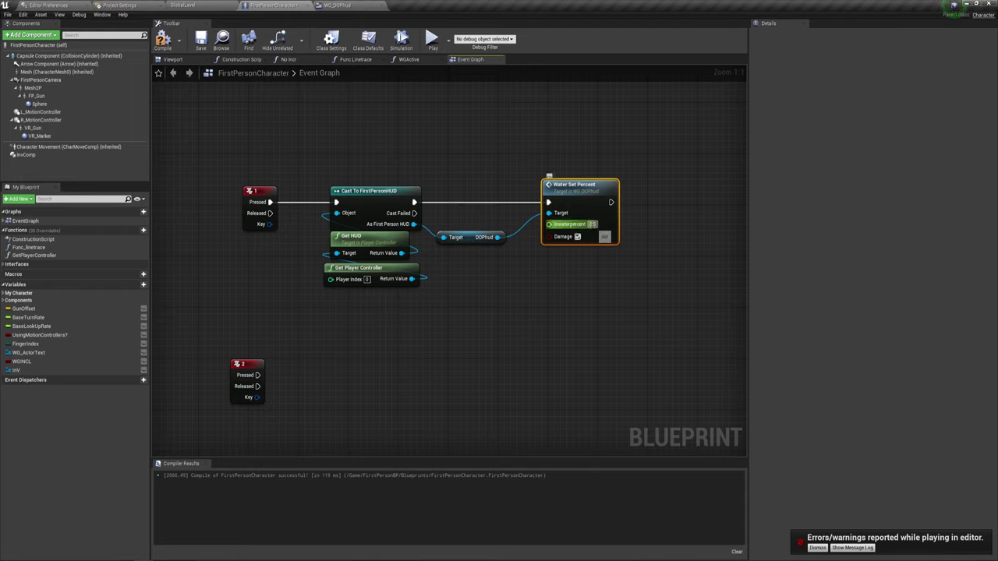
{"action": "left_click", "coordinate": [592, 224]}
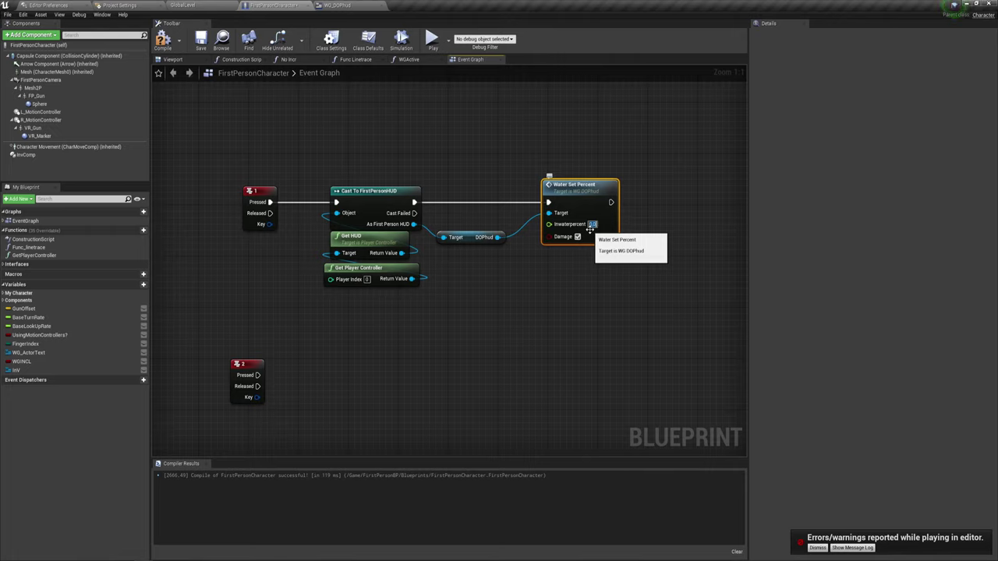
{"action": "type", "text": "1"}
{"action": "left_click_drag", "start_coordinate": [557, 112], "coordinate": [630, 279]}
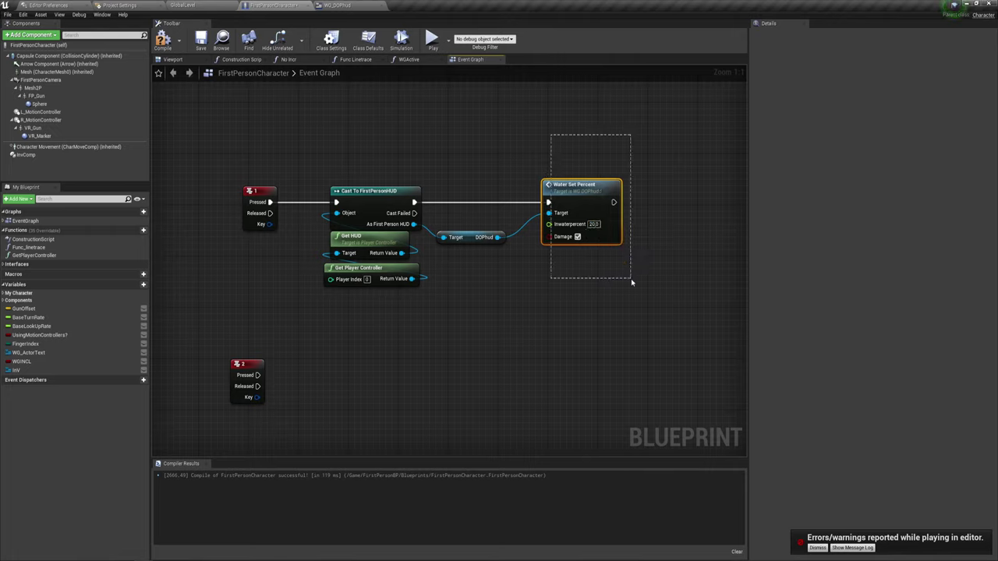
{"action": "left_click", "coordinate": [592, 225]}
{"action": "type", "text": "10"}
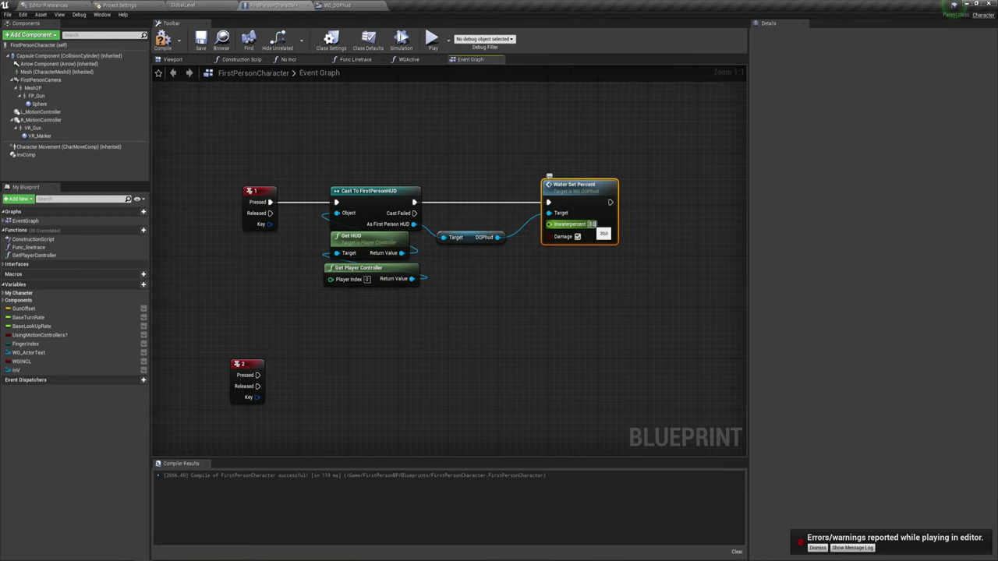
{"action": "type", "text": "50"}
{"action": "key", "text": "Return"}
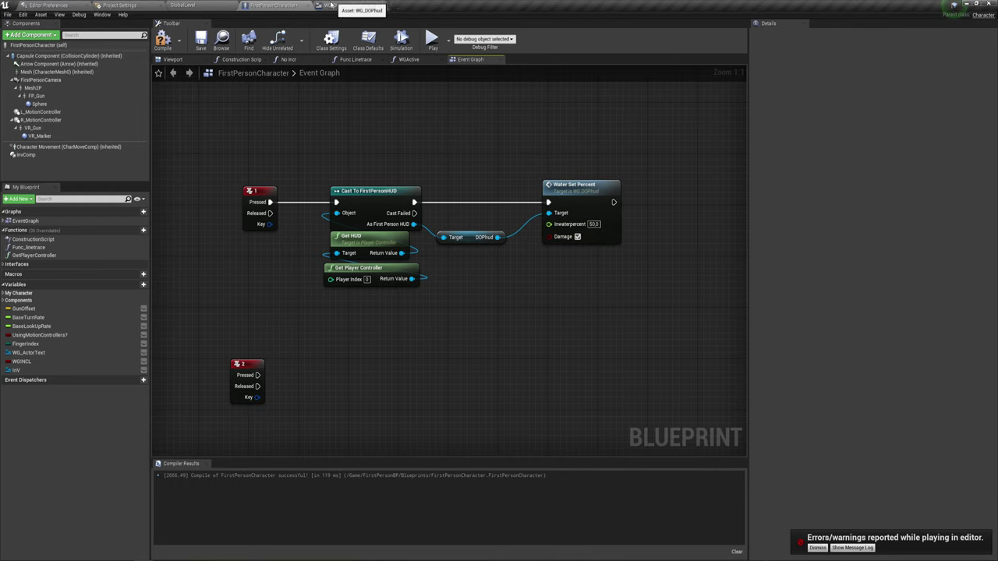
{"action": "left_click", "coordinate": [337, 5]}
Step: Set Percent to 1.0 on ProgressBar_Water and ProgressBar_hunger in the WG_DOPhud Designer
{"action": "left_click", "coordinate": [926, 32]}
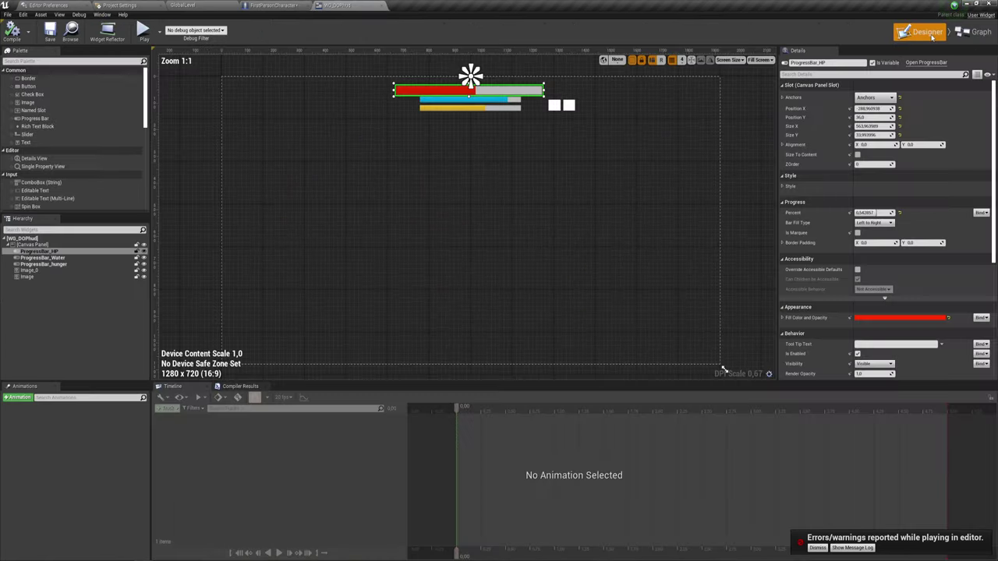
{"action": "left_click", "coordinate": [483, 100]}
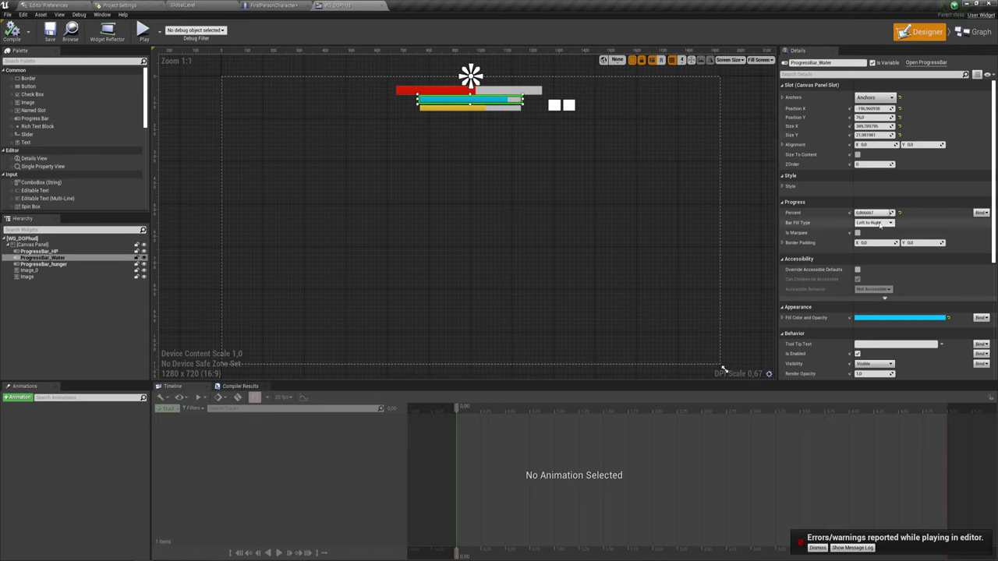
{"action": "mouse_move", "coordinate": [872, 212]}
{"action": "left_mouse_down"}
{"action": "mouse_move", "coordinate": [920, 212]}
{"action": "mouse_move", "coordinate": [872, 212]}
{"action": "left_mouse_up"}
{"action": "left_click", "coordinate": [499, 90]}
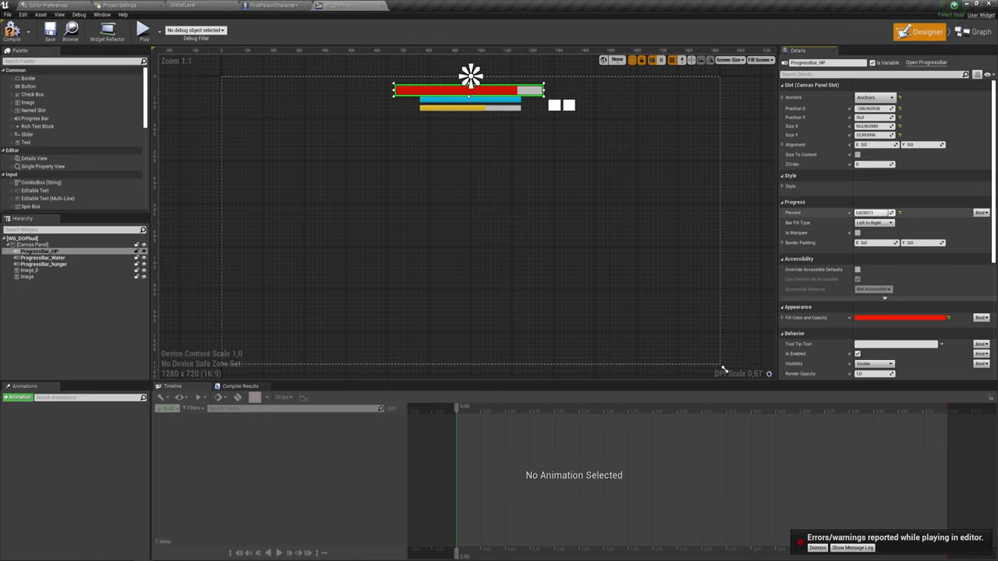
{"action": "left_click", "coordinate": [470, 108]}
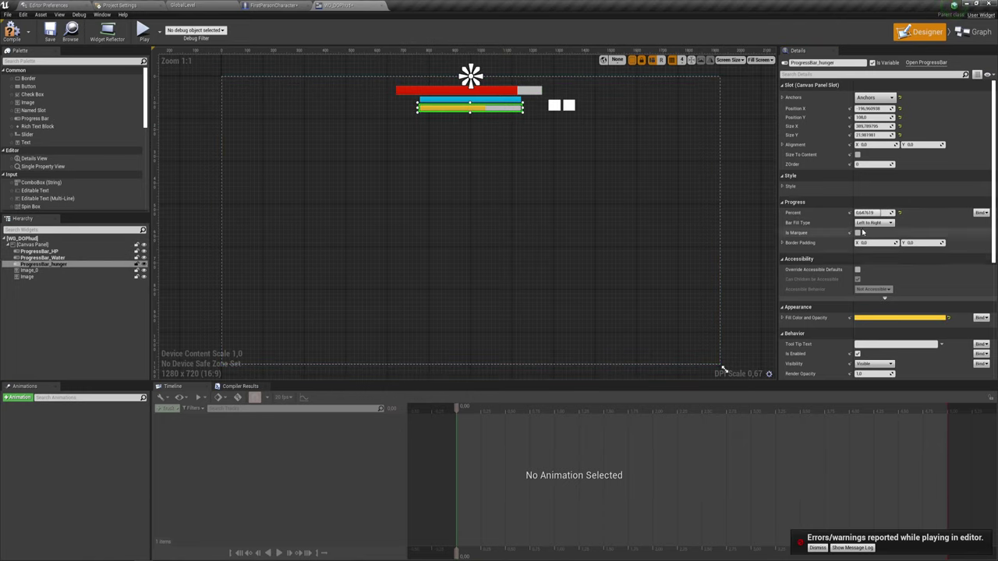
{"action": "left_click_drag", "start_coordinate": [872, 212], "coordinate": [920, 212]}
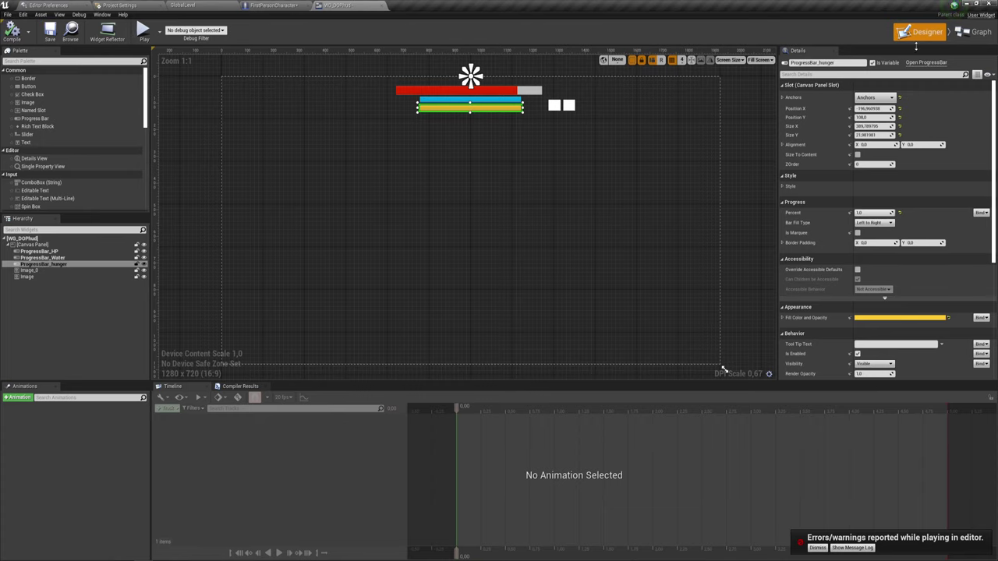
{"action": "left_click", "coordinate": [973, 32]}
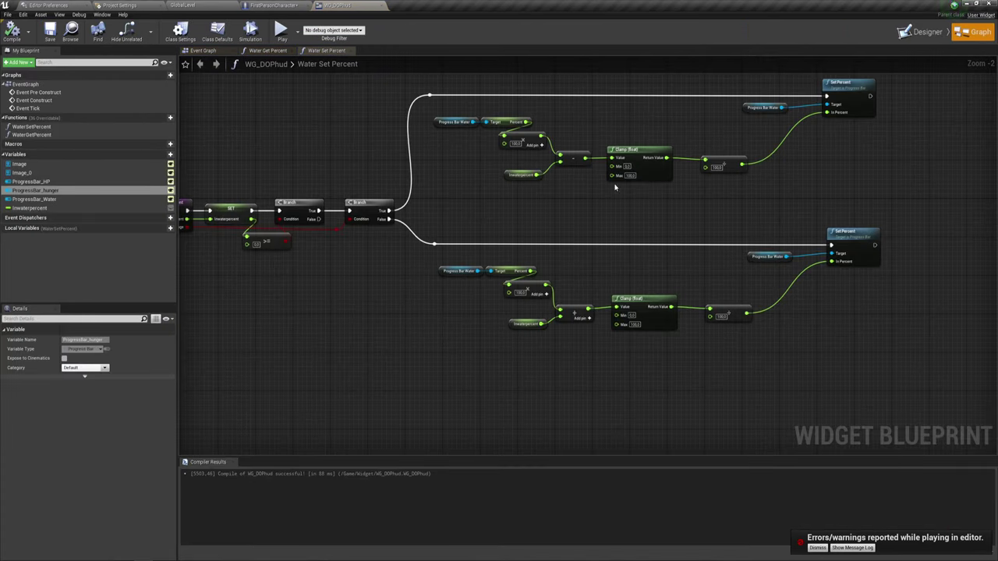
{"action": "left_click", "coordinate": [273, 6]}
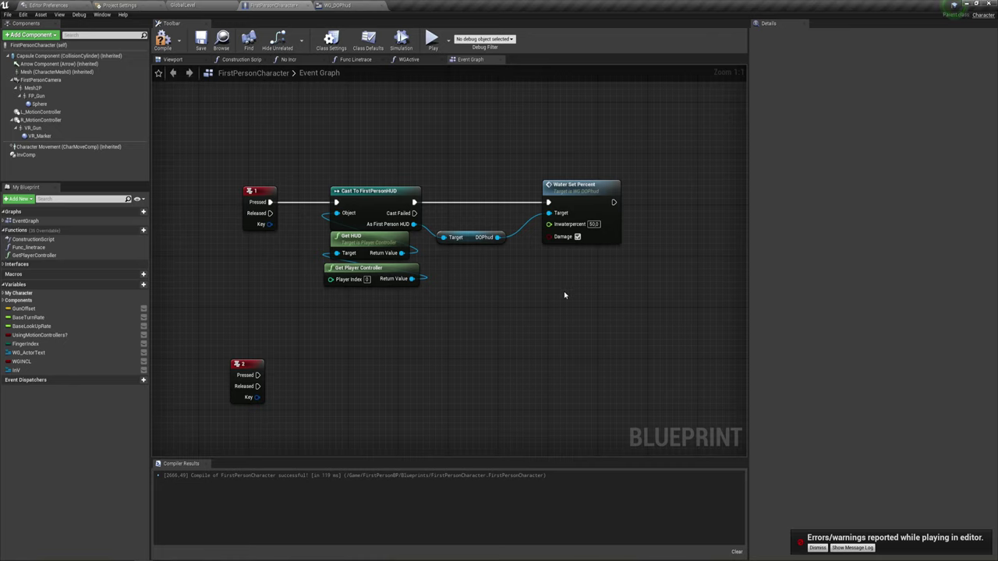
Step: Copy the key 1 water chain, paste a duplicate, and trigger it with key 2 Pressed
{"action": "right_click_drag", "start_coordinate": [564, 291], "coordinate": [575, 255]}
{"action": "left_click_drag", "start_coordinate": [370, 285], "coordinate": [583, 74]}
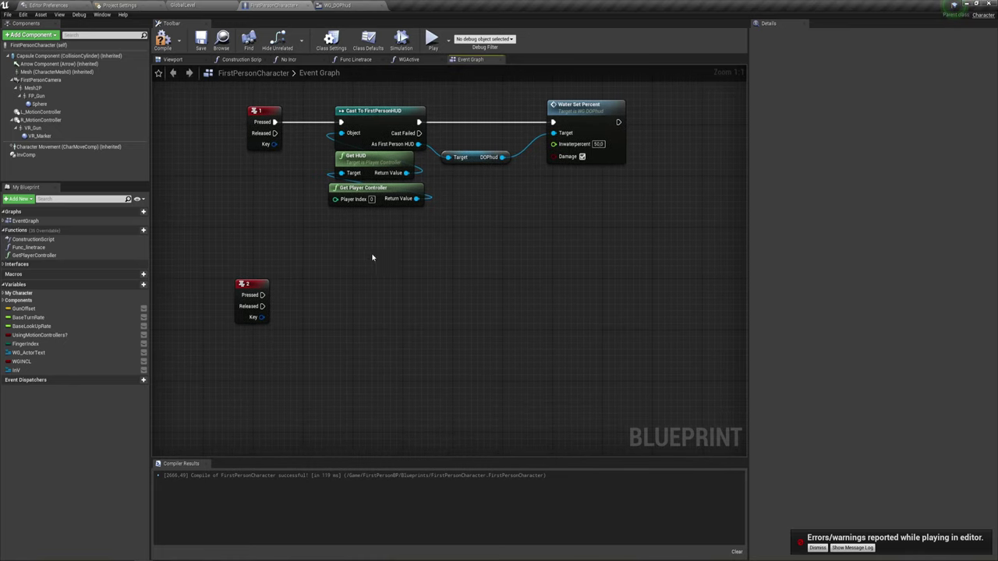
{"action": "right_click", "coordinate": [584, 156]}
{"action": "key", "text": "ctrl+c"}
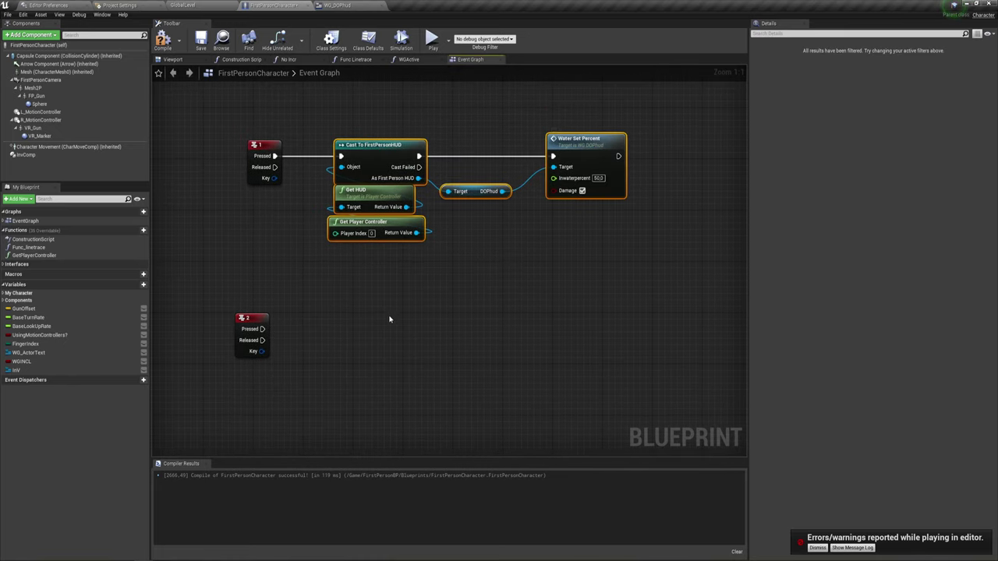
{"action": "key", "text": "ctrl+v"}
{"action": "left_click_drag", "start_coordinate": [334, 297], "coordinate": [262, 328]}
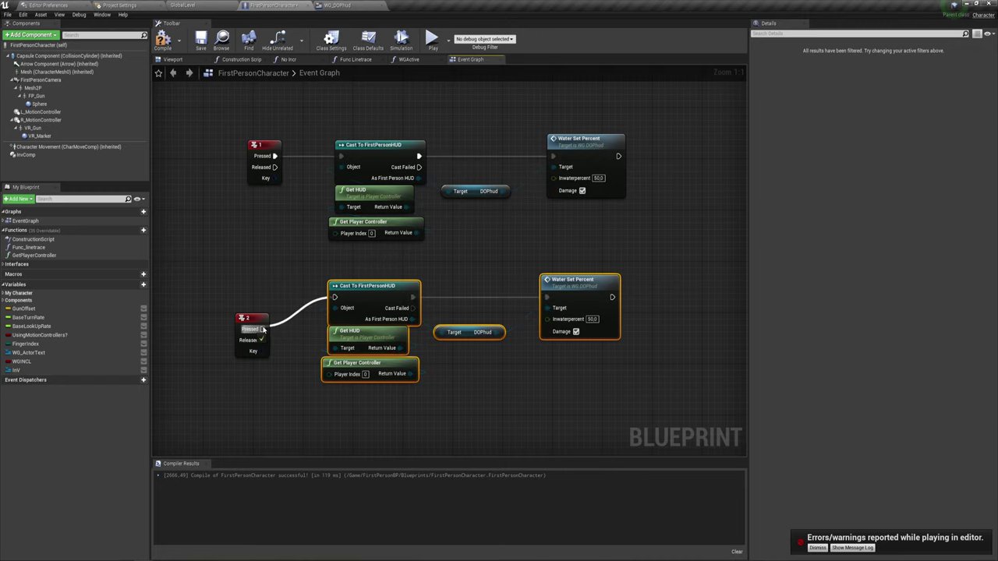
Step: Turn off Damage on key 2's Water Set Percent and set its amount to 15.0
{"action": "left_click", "coordinate": [576, 332]}
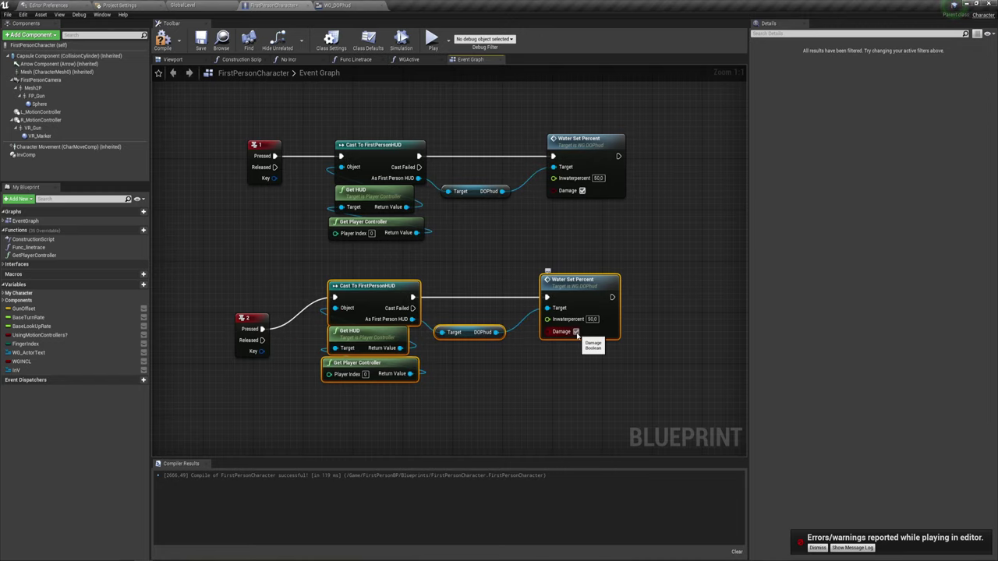
{"action": "left_click", "coordinate": [577, 332]}
{"action": "right_click_drag", "start_coordinate": [577, 335], "coordinate": [560, 287]}
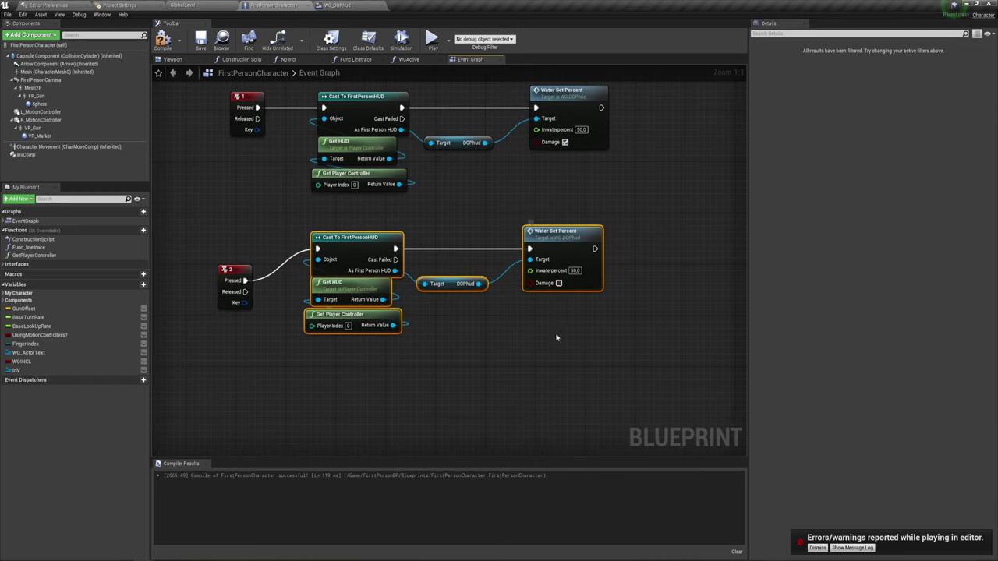
{"action": "left_click", "coordinate": [575, 270]}
{"action": "type", "text": "15"}
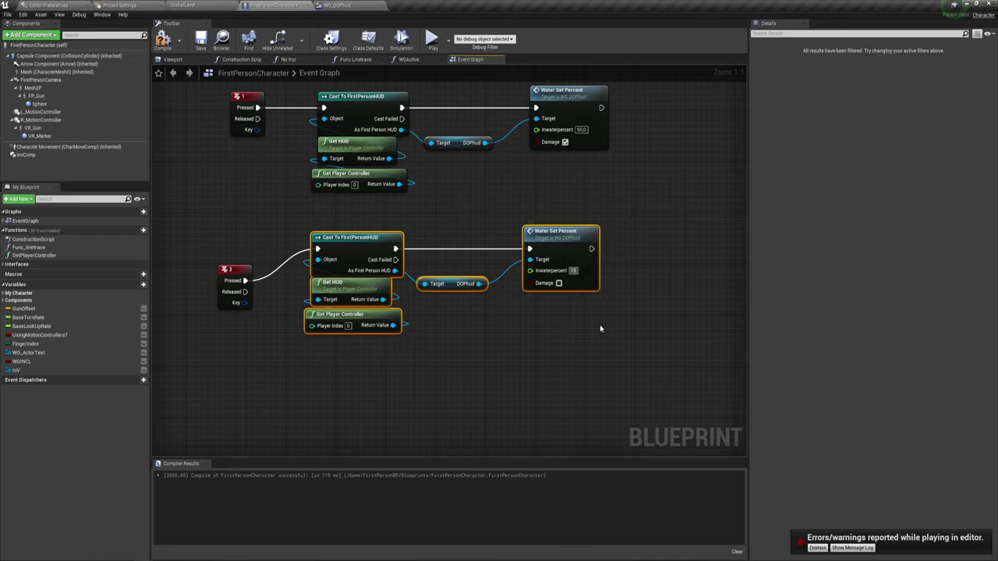
{"action": "key", "text": "Return"}
{"action": "left_click", "coordinate": [600, 329]}
Step: Change key 1's Inwaterpercent to 30.0 and compile the character blueprint
{"action": "left_click", "coordinate": [581, 129]}
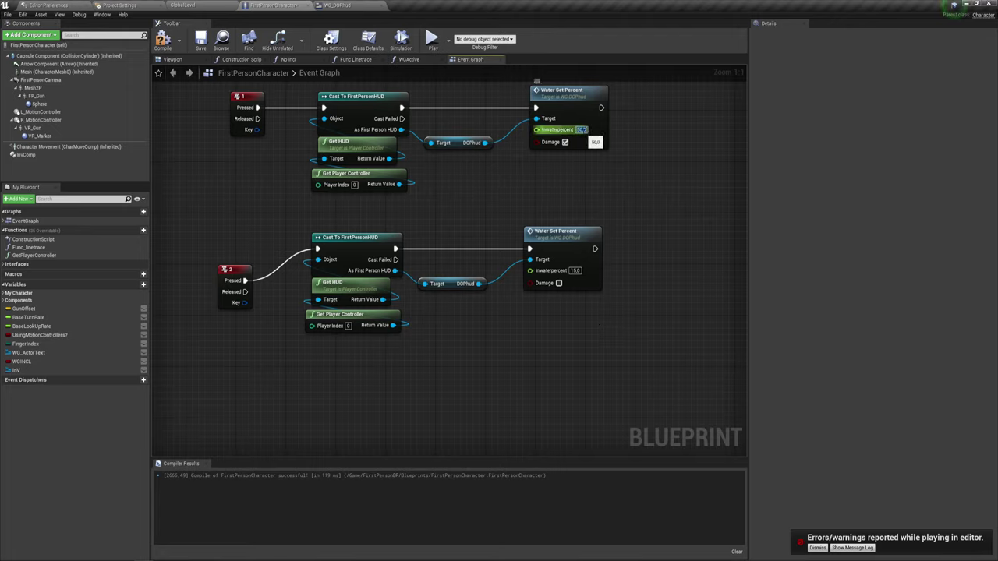
{"action": "type", "text": "1"}
{"action": "key", "text": "Return"}
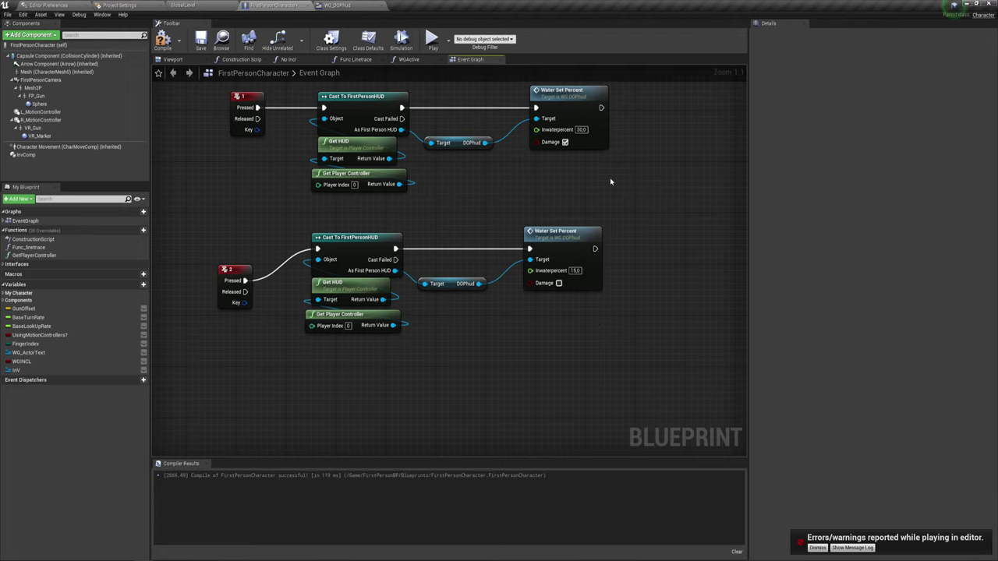
{"action": "left_click", "coordinate": [162, 39]}
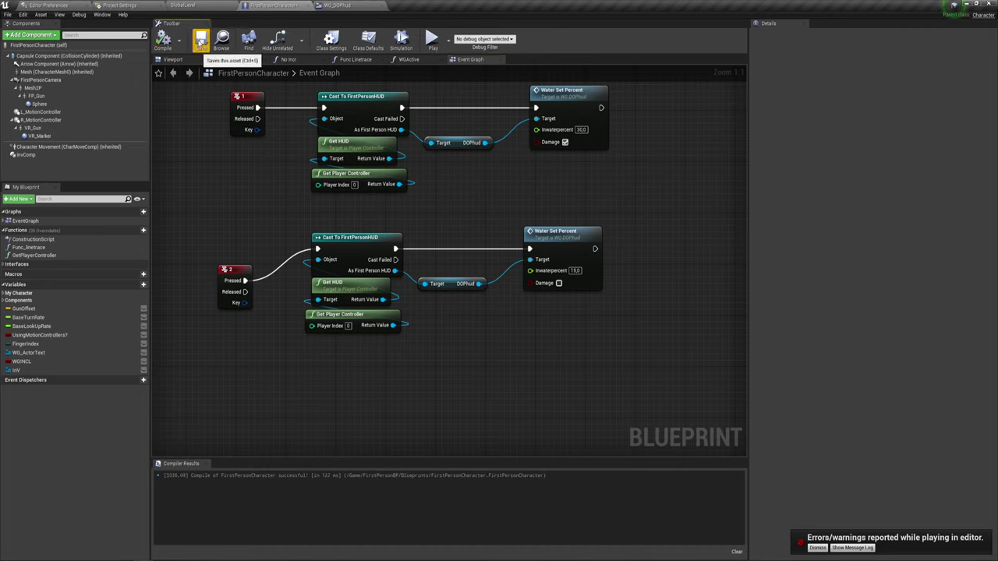
Step: Save, play the game, press key 1 twice to drain the water bar, then stop
{"action": "left_click", "coordinate": [201, 41]}
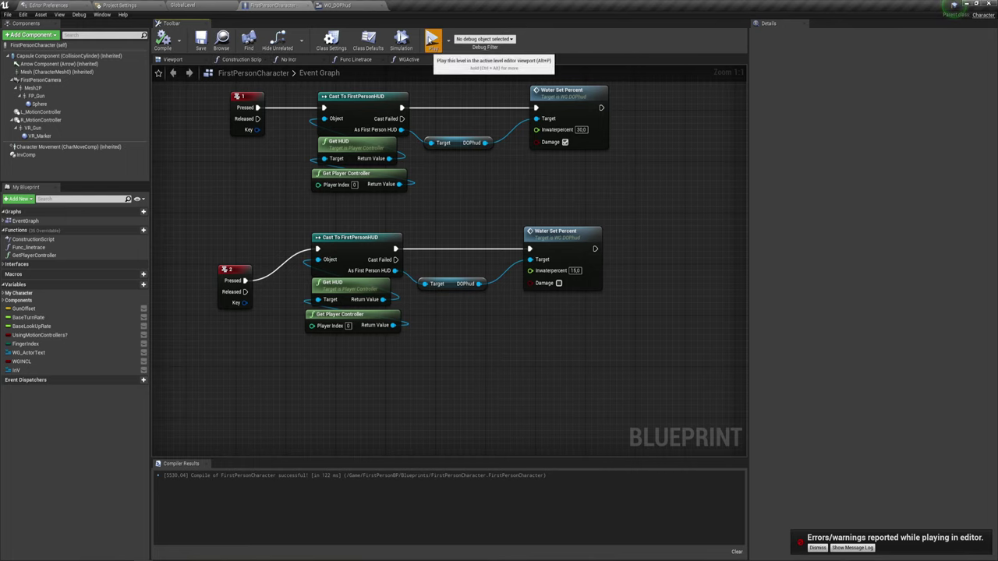
{"action": "left_click", "coordinate": [431, 39]}
{"action": "left_click", "coordinate": [538, 265]}
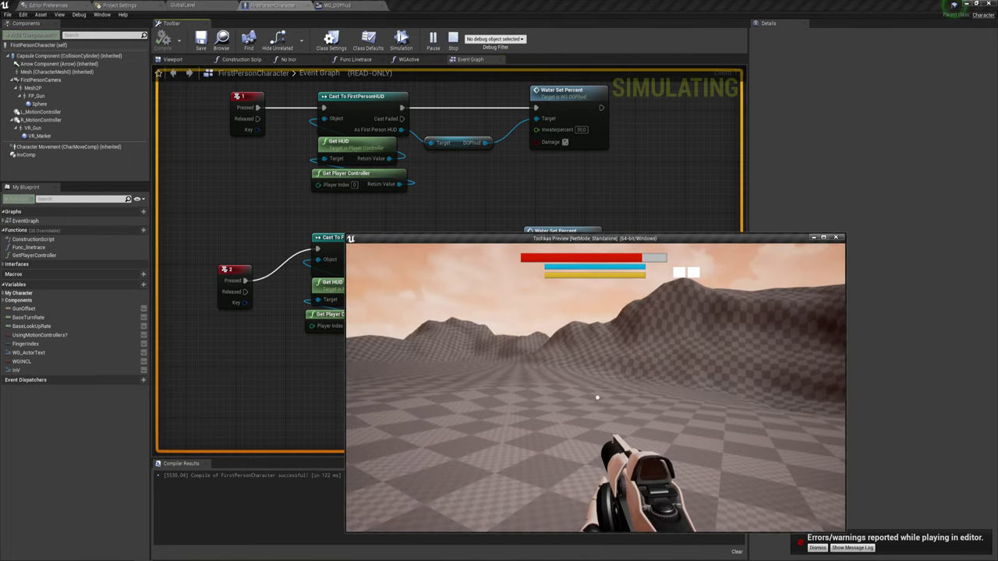
{"action": "key", "text": "1"}
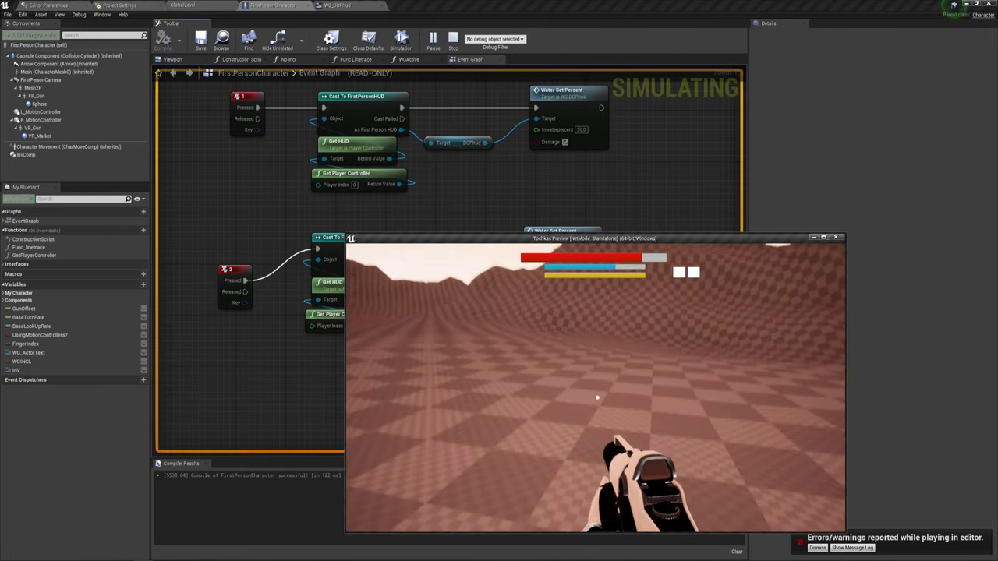
{"action": "key", "text": "1"}
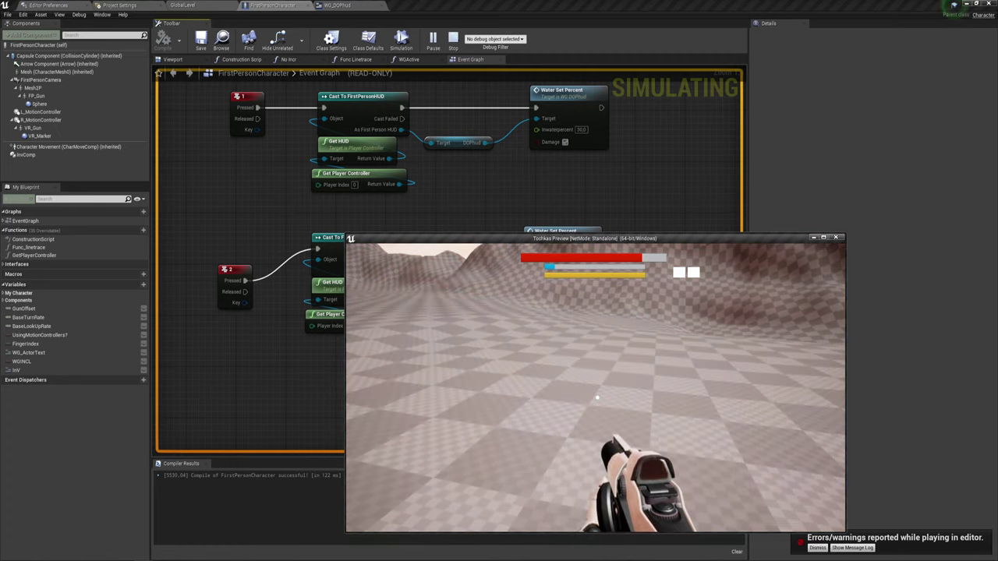
{"action": "key", "text": "Escape"}
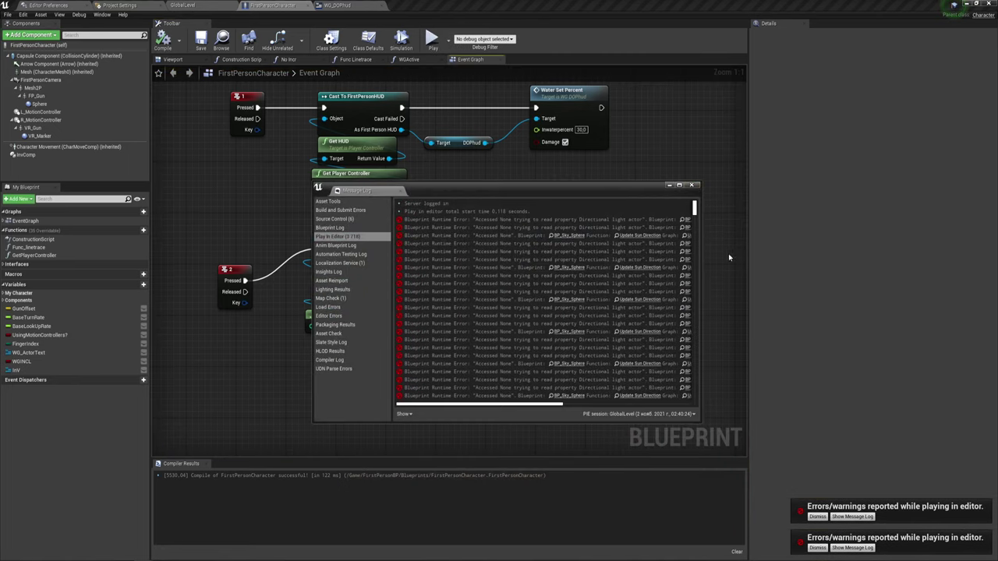
Step: Close the Message Log, dismiss both error notifications, and go to the GlobalLevel editor
{"action": "left_click", "coordinate": [691, 185]}
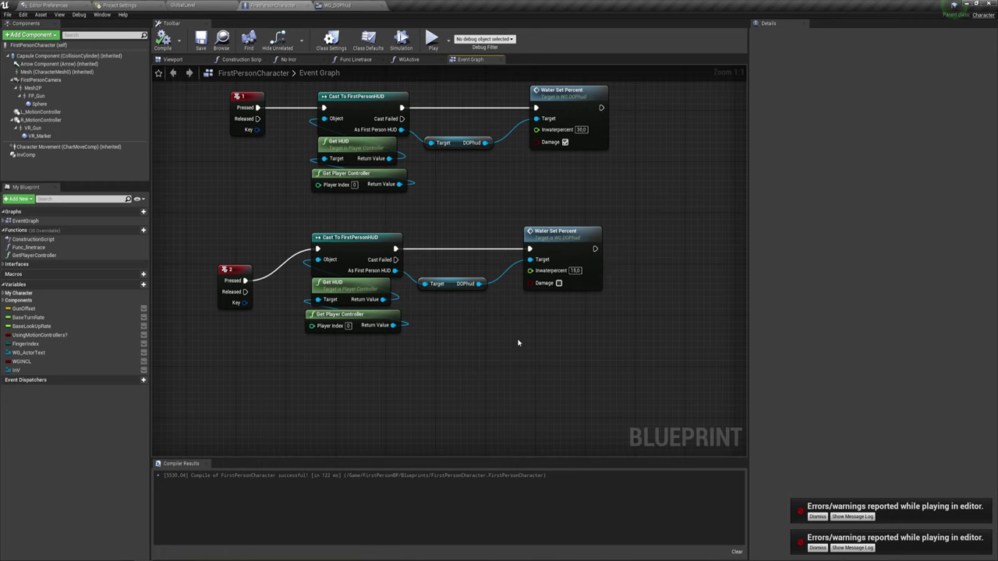
{"action": "mouse_move", "coordinate": [511, 324]}
{"action": "right_mouse_down"}
{"action": "mouse_move", "coordinate": [518, 295]}
{"action": "mouse_move", "coordinate": [524, 327]}
{"action": "right_mouse_up"}
{"action": "right_click_drag", "start_coordinate": [583, 314], "coordinate": [582, 317]}
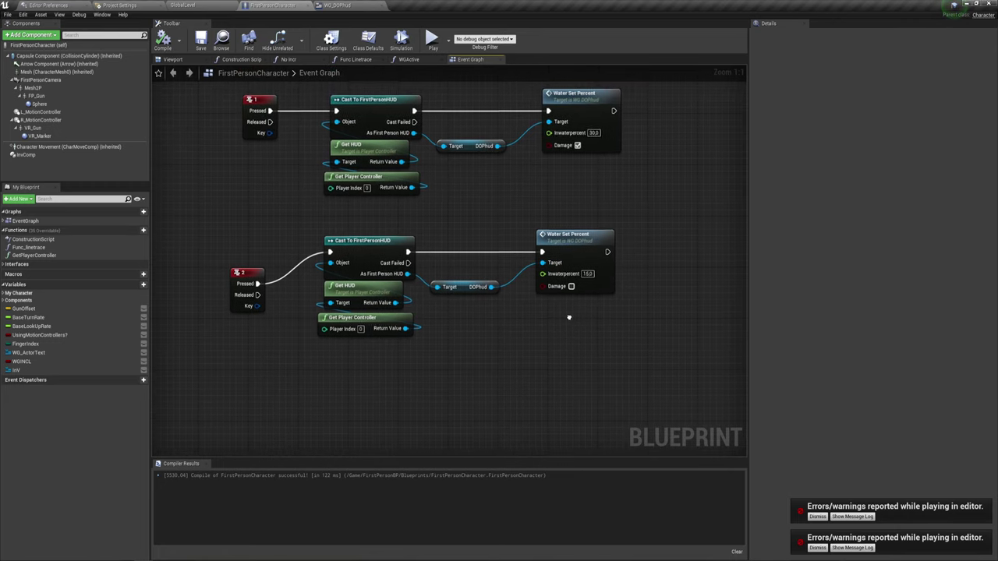
{"action": "left_click", "coordinate": [816, 517]}
{"action": "left_click", "coordinate": [817, 549]}
{"action": "mouse_move", "coordinate": [555, 340]}
{"action": "right_mouse_down"}
{"action": "mouse_move", "coordinate": [569, 327]}
{"action": "mouse_move", "coordinate": [554, 326]}
{"action": "right_mouse_up"}
{"action": "right_click_drag", "start_coordinate": [487, 180], "coordinate": [489, 229]}
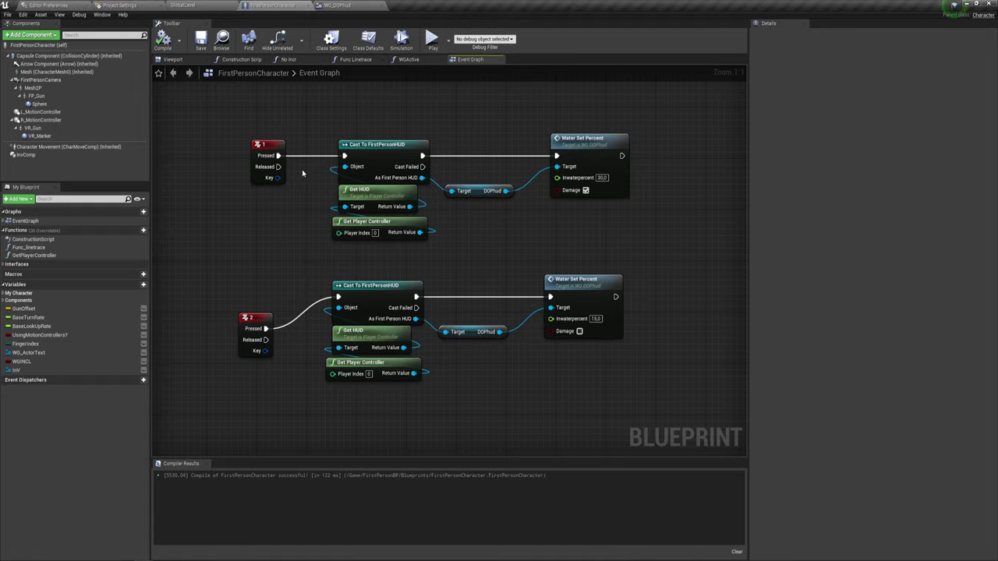
{"action": "left_click", "coordinate": [223, 4]}
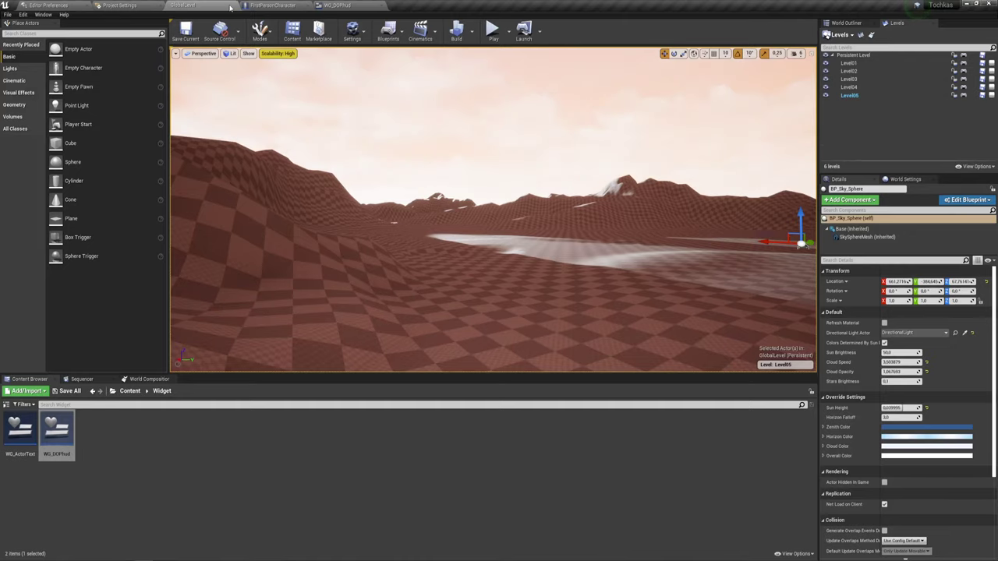
Step: Select the Persistent Level and open its Level Blueprint, surveying the Event Tick graph
{"action": "left_click", "coordinate": [852, 55]}
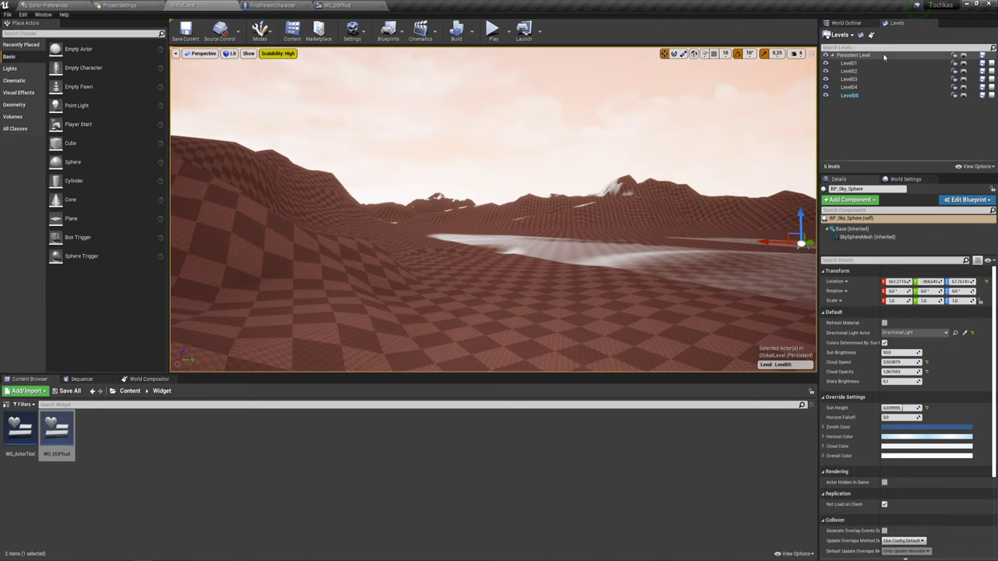
{"action": "left_click", "coordinate": [980, 56]}
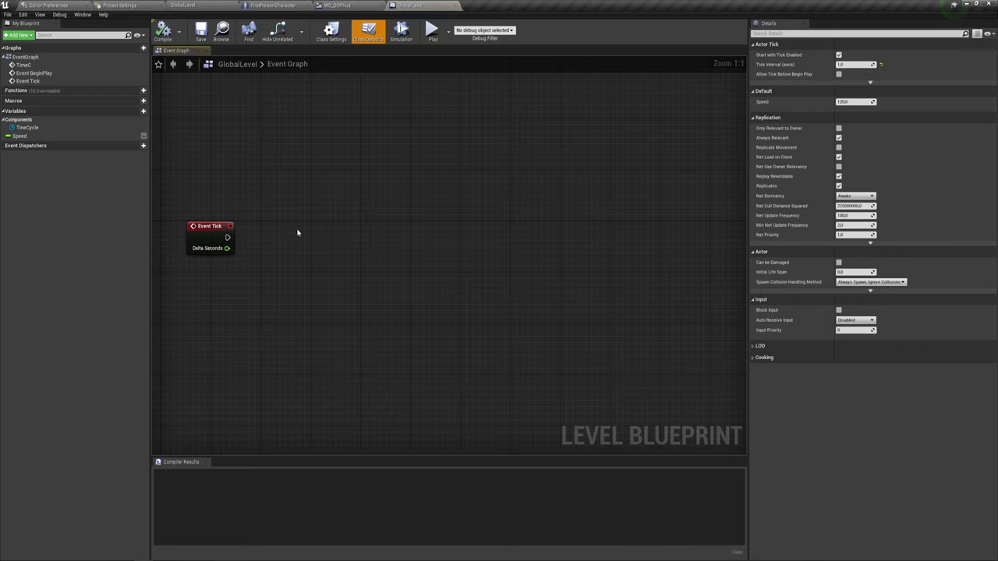
{"action": "right_click_drag", "start_coordinate": [297, 232], "coordinate": [390, 211]}
{"action": "scroll", "coordinate": [461, 211], "scroll_direction": "down", "scroll_amount": 4}
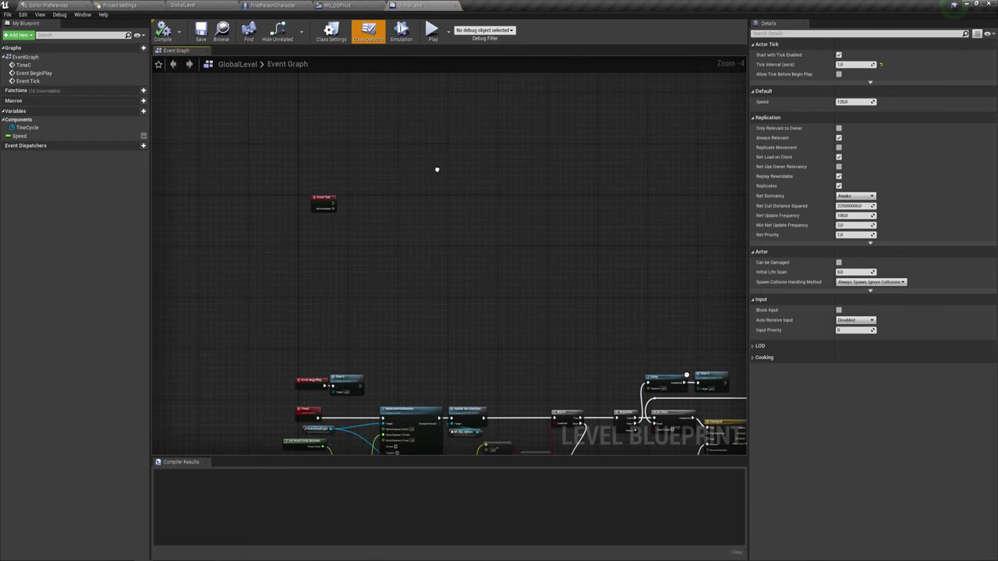
{"action": "right_click_drag", "start_coordinate": [436, 169], "coordinate": [432, 207]}
{"action": "scroll", "coordinate": [432, 208], "scroll_direction": "up", "scroll_amount": 5}
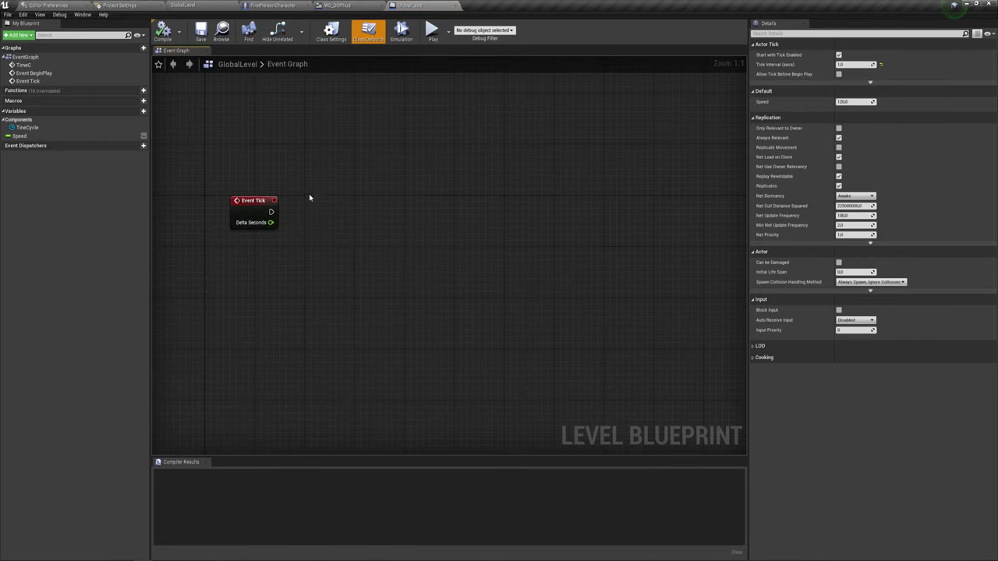
Step: Select Event Tick and show the level blueprint's Class Defaults
{"action": "left_click_drag", "start_coordinate": [267, 214], "coordinate": [323, 224]}
{"action": "left_click", "coordinate": [334, 196]}
{"action": "left_click", "coordinate": [269, 200]}
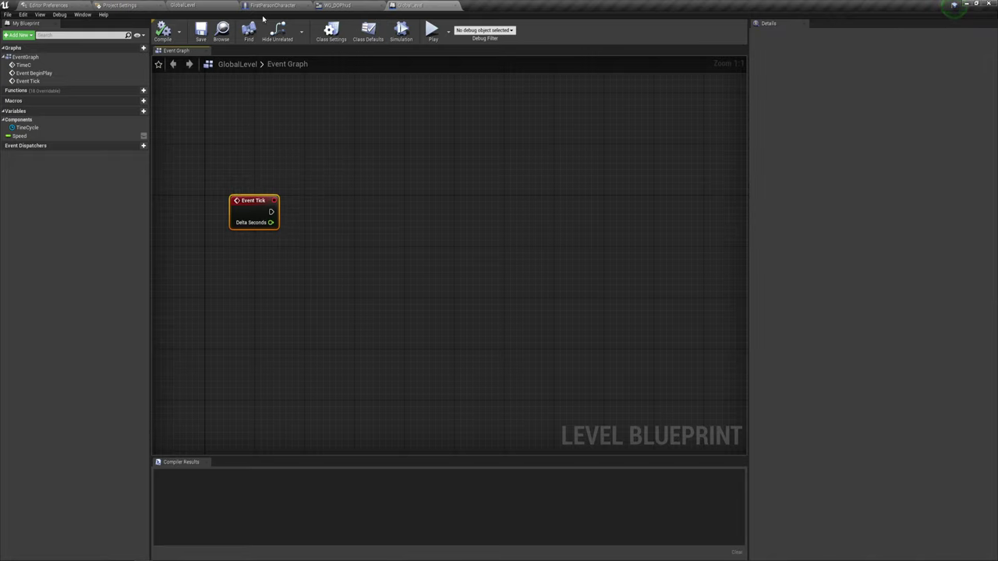
{"action": "left_click", "coordinate": [359, 30]}
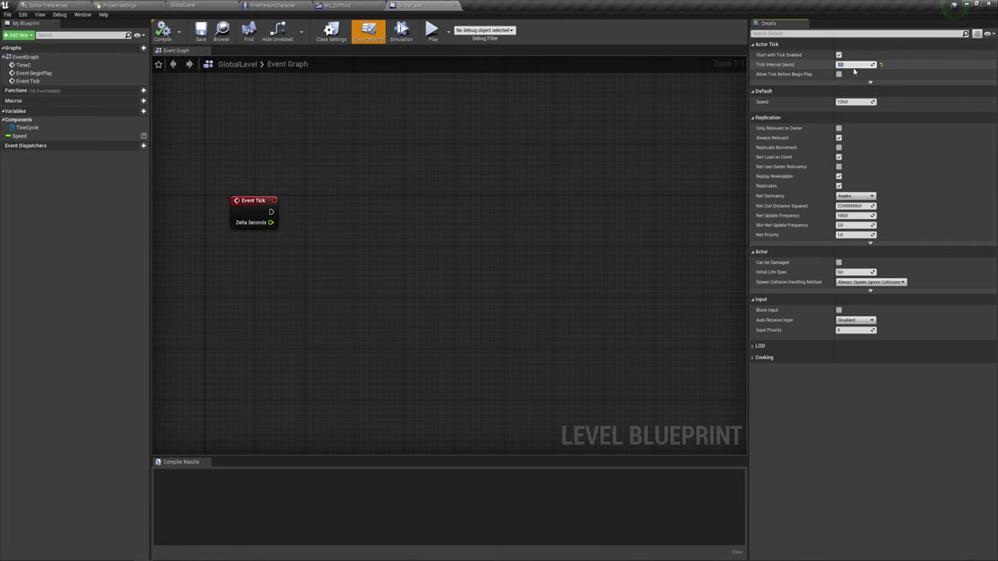
{"action": "mouse_move", "coordinate": [343, 218]}
{"action": "right_mouse_down"}
{"action": "mouse_move", "coordinate": [410, 217]}
{"action": "mouse_move", "coordinate": [342, 231]}
{"action": "right_mouse_up"}
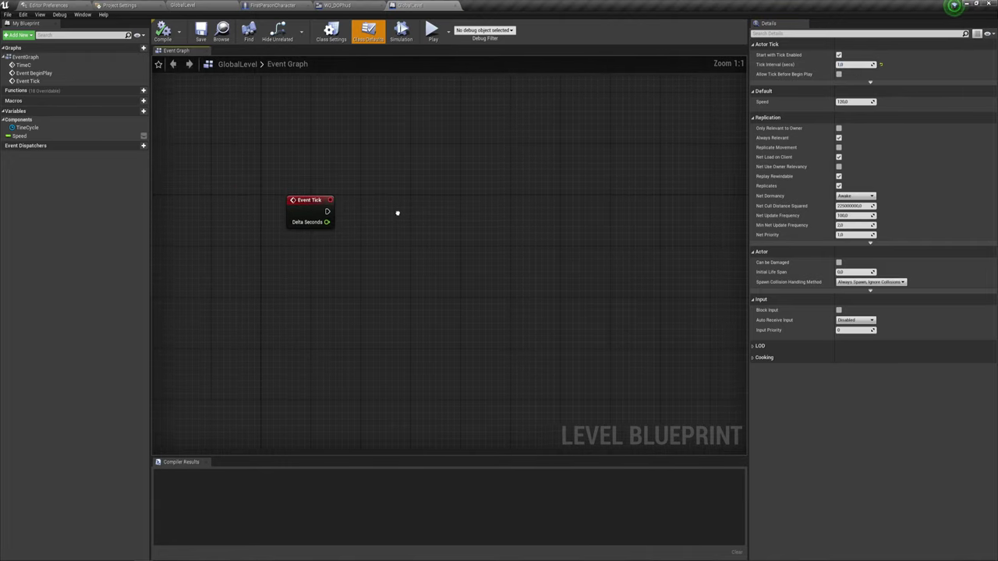
Step: Paste the water nodes, wire Event Tick to the cast, set Inwaterpercent 0.1, and wrap them in a comment
{"action": "right_click", "coordinate": [323, 270]}
{"action": "type", "text": "get"}
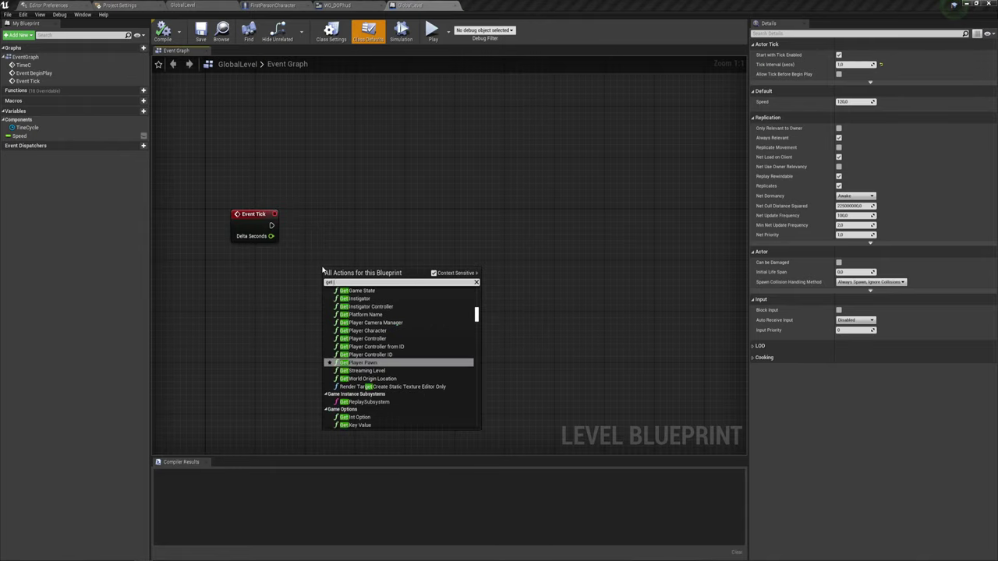
{"action": "left_click", "coordinate": [436, 184]}
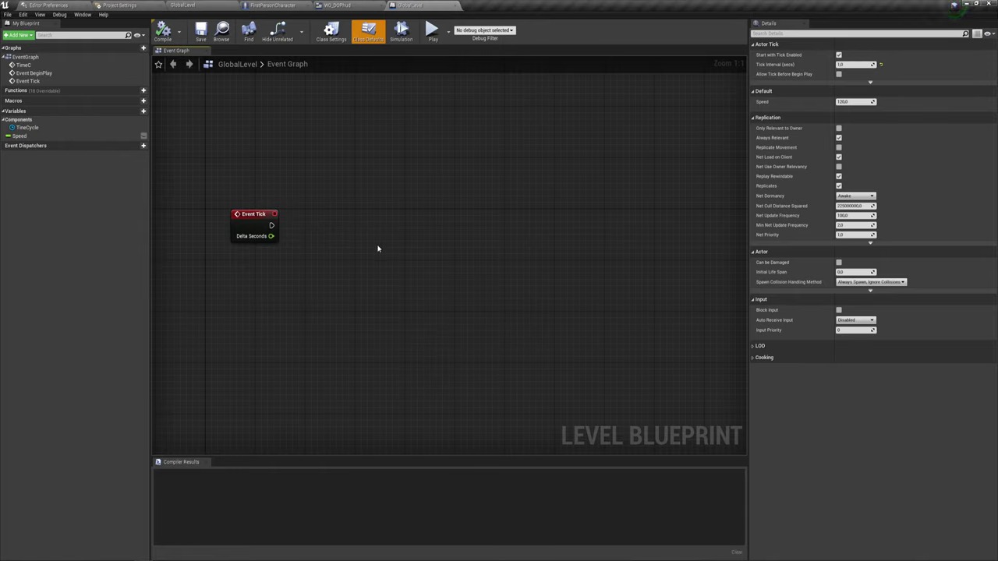
{"action": "key", "text": "ctrl+v"}
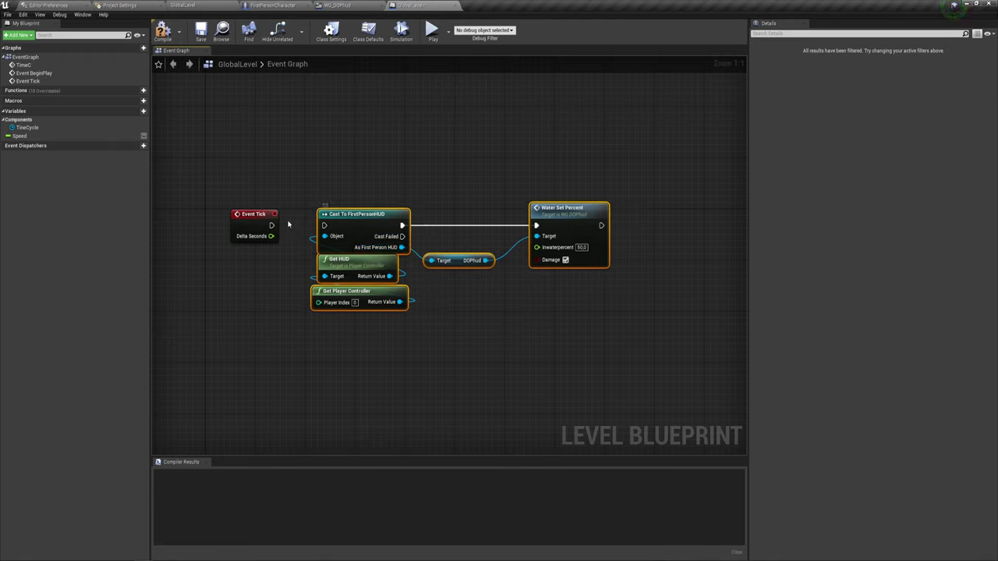
{"action": "left_click_drag", "start_coordinate": [271, 225], "coordinate": [323, 225]}
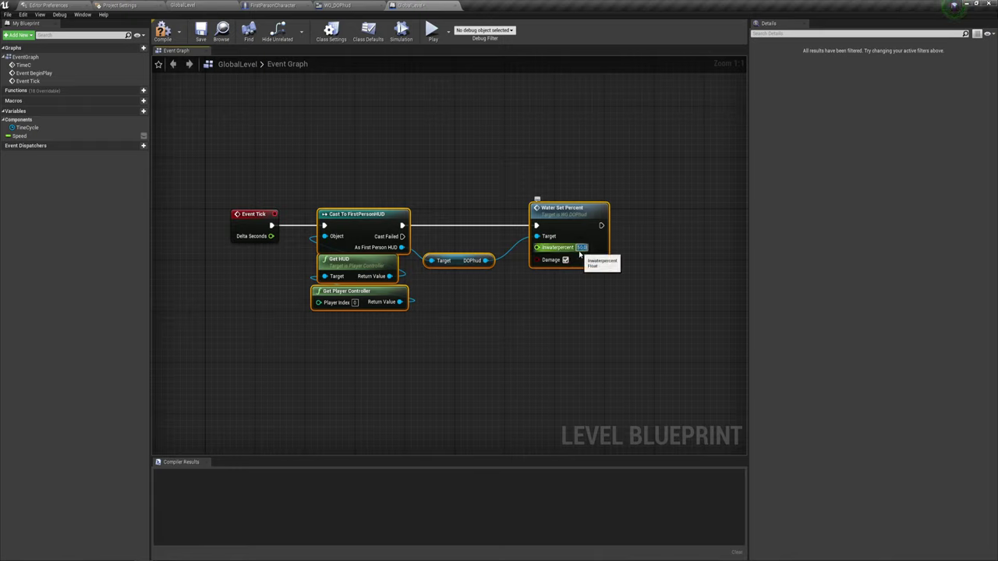
{"action": "type", "text": "0.1"}
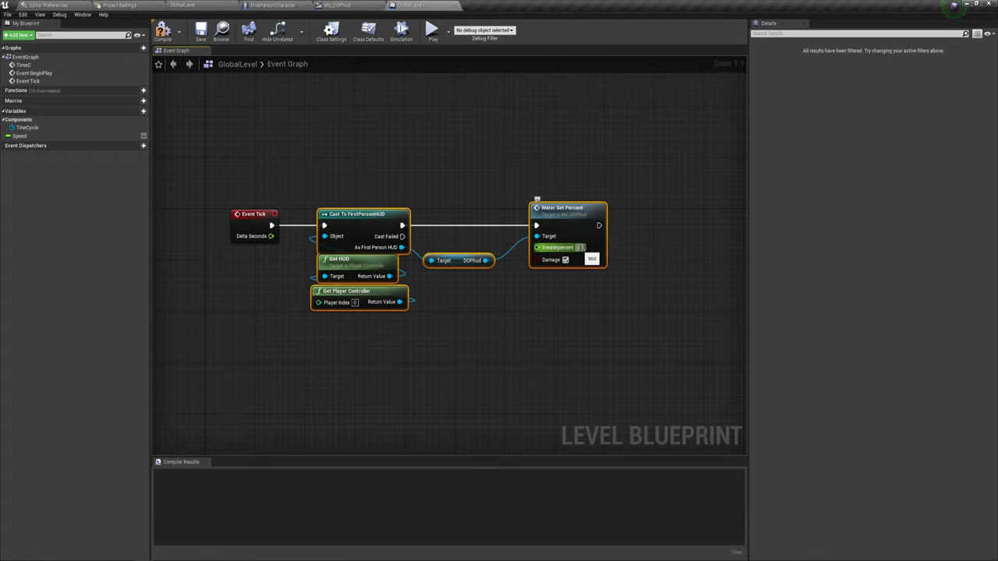
{"action": "key", "text": "Return"}
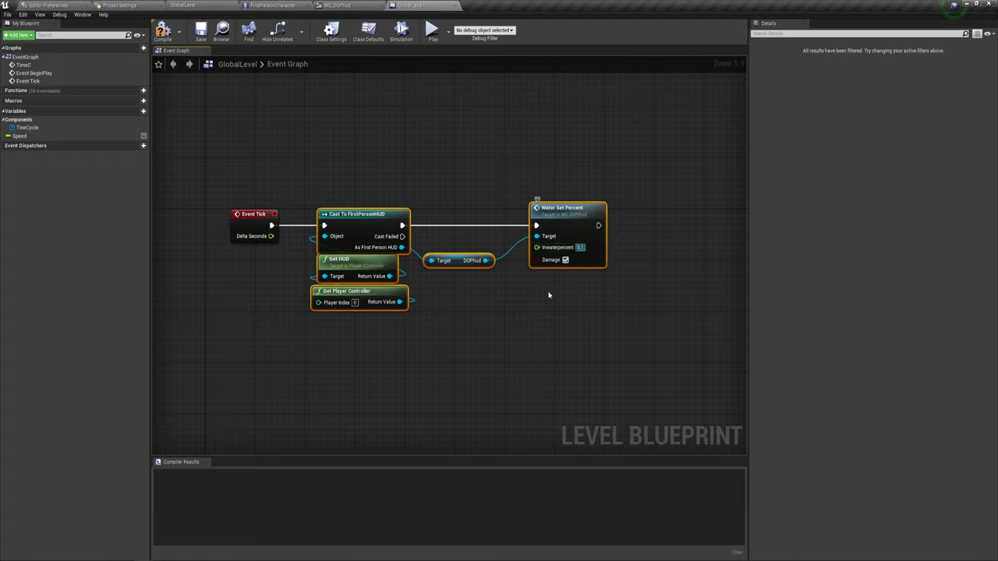
{"action": "left_click_drag", "start_coordinate": [350, 344], "coordinate": [543, 187]}
{"action": "key", "text": "c"}
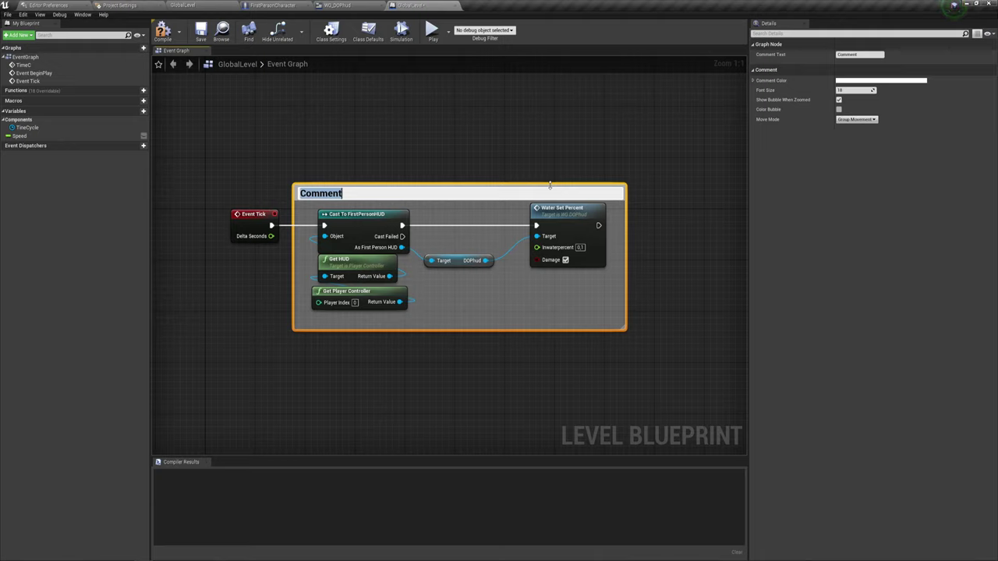
Step: Retitle the comment box around the water-percent call
{"action": "key", "text": "BackSpace"}
{"action": "type", "text": ":f;lf djls"}
{"action": "key", "text": "Return"}
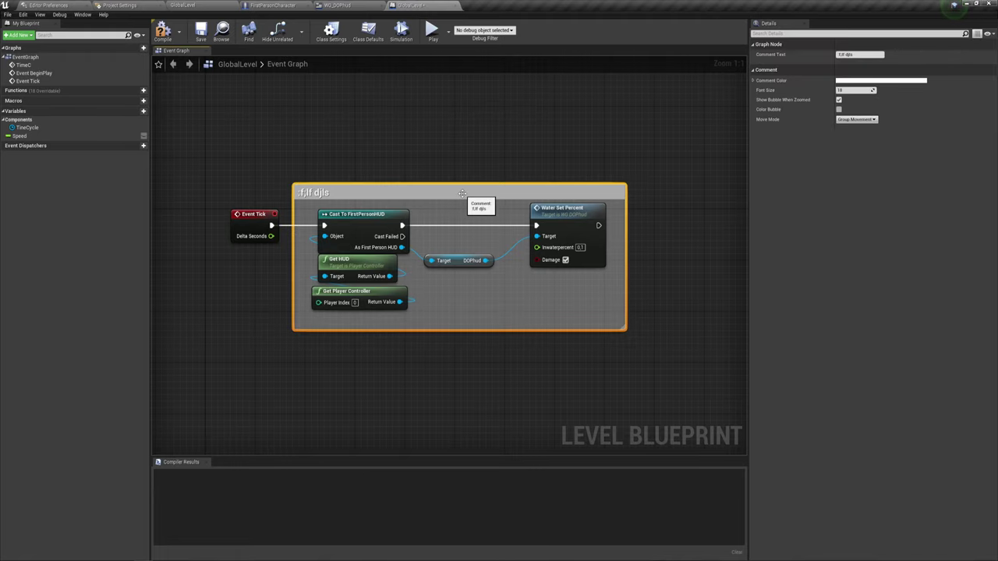
{"action": "mouse_move", "coordinate": [445, 340]}
{"action": "right_mouse_down"}
{"action": "mouse_move", "coordinate": [443, 295]}
{"action": "mouse_move", "coordinate": [459, 310]}
{"action": "right_mouse_up"}
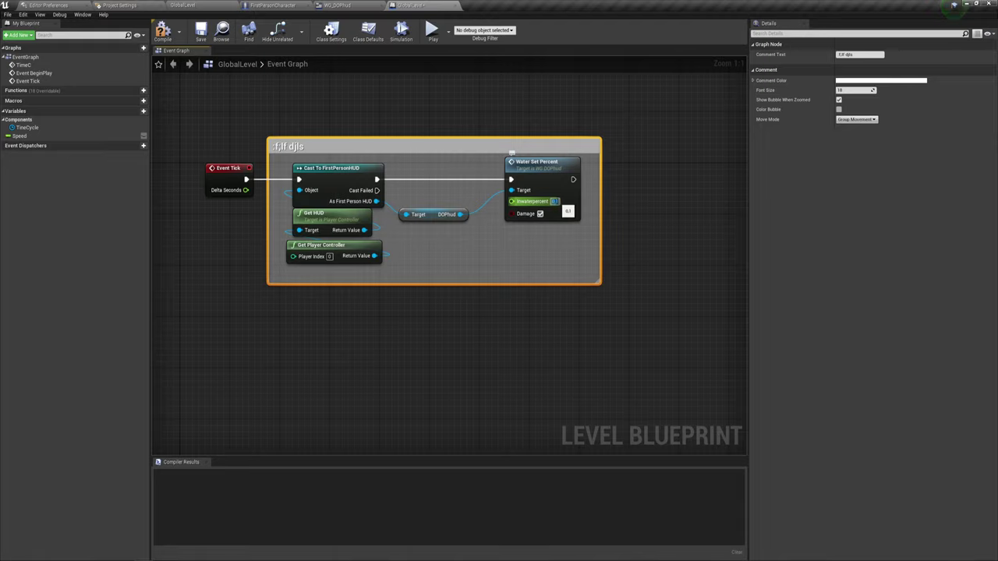
Step: Set Inwaterpercent to 1.0 and compile the GlobalLevel level blueprint
{"action": "type", "text": "1"}
{"action": "key", "text": "Return"}
{"action": "left_click", "coordinate": [549, 250]}
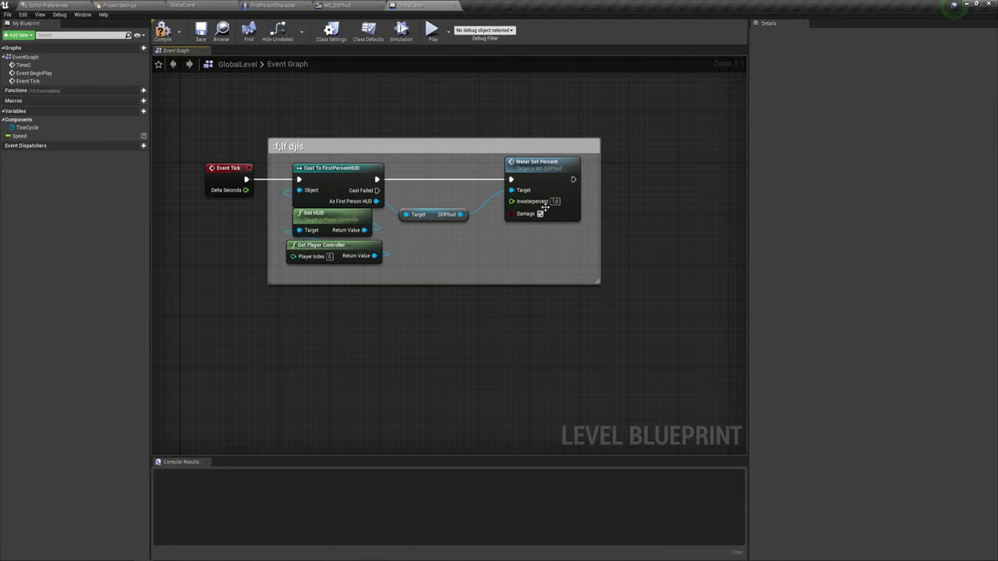
{"action": "left_click", "coordinate": [163, 31]}
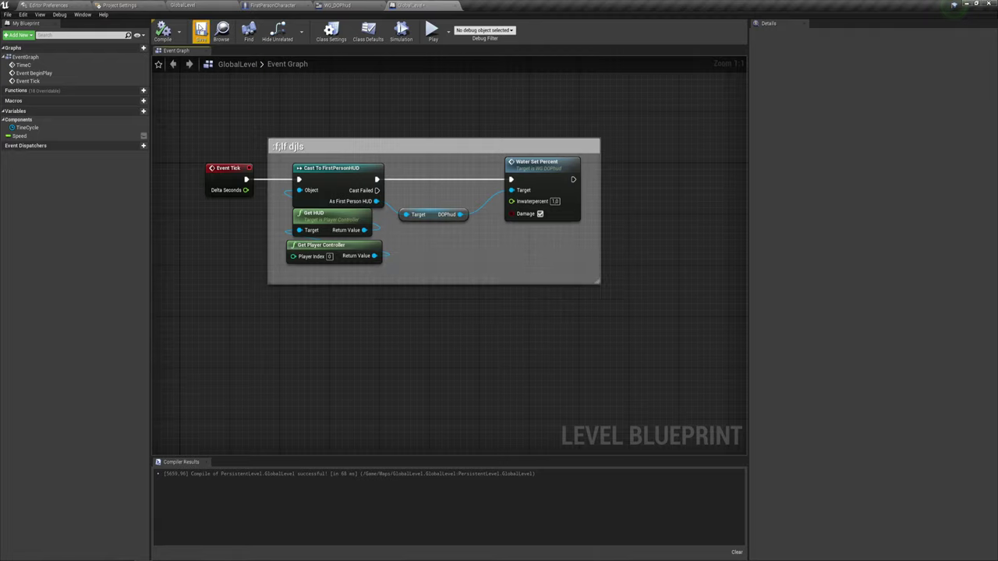
{"action": "left_click", "coordinate": [431, 32]}
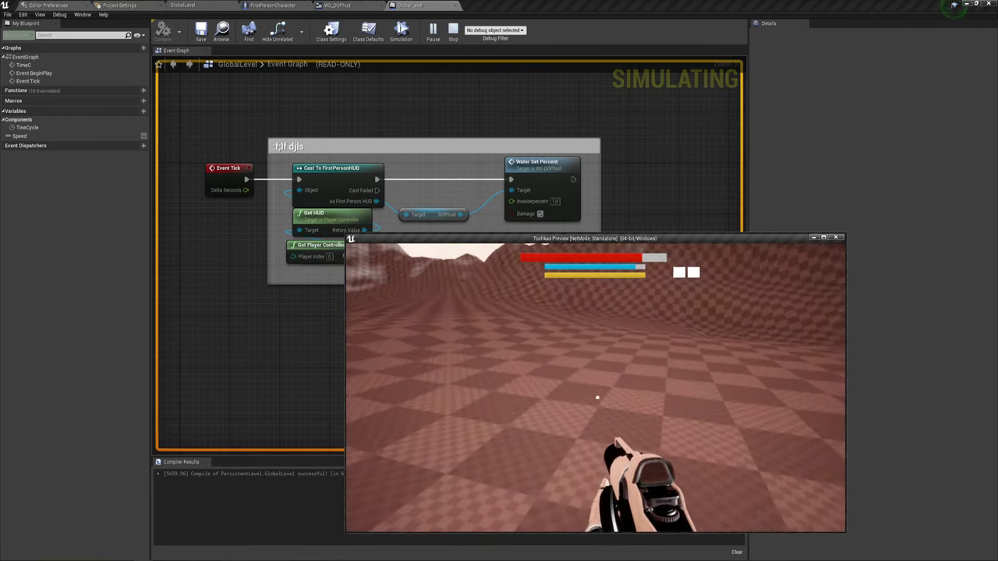
{"action": "key", "text": "Escape"}
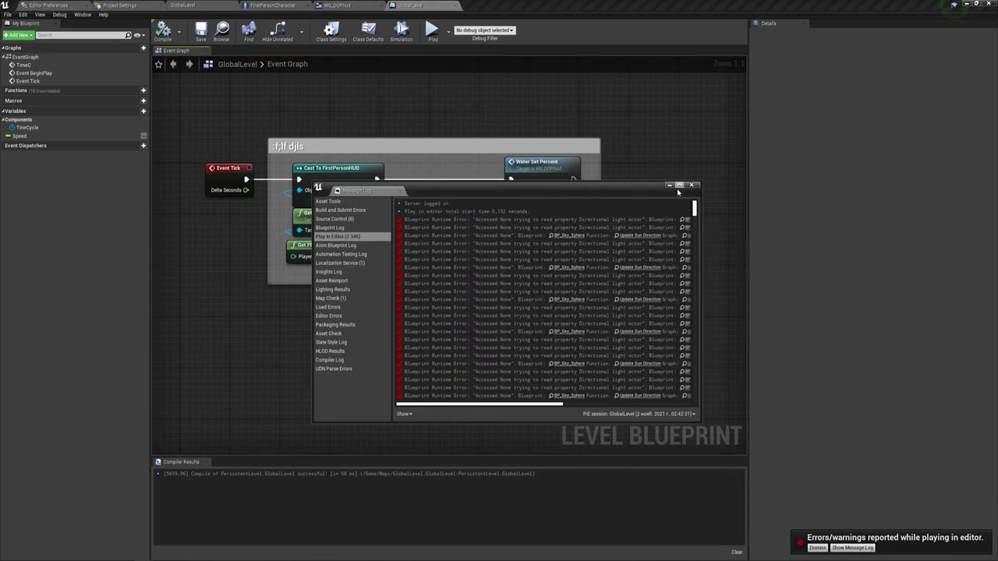
{"action": "left_click", "coordinate": [691, 185]}
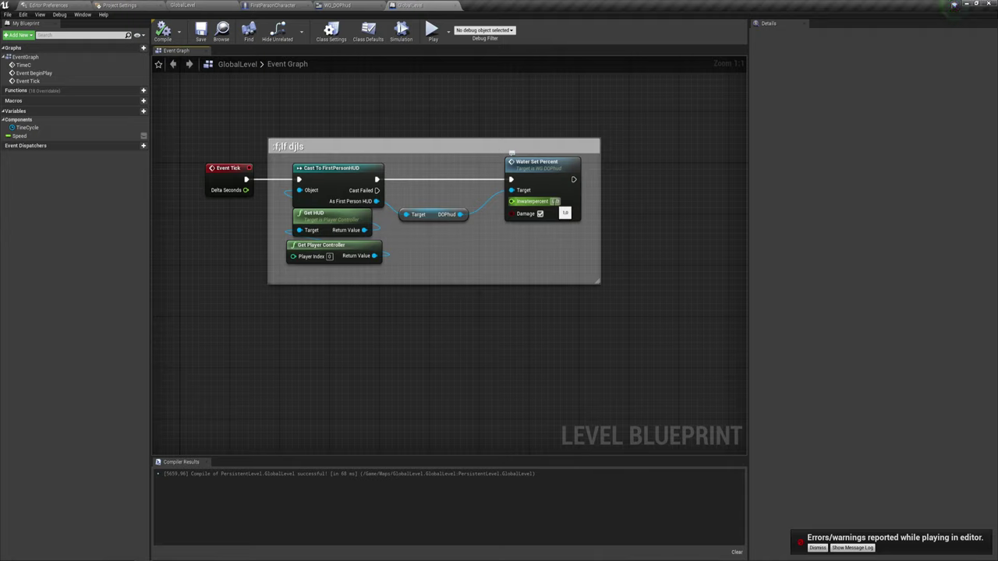
Step: Change the Event Tick Water Set Percent node's Inwaterpercent from 1.0 to 0.05
{"action": "type", "text": "0.05"}
{"action": "key", "text": "Return"}
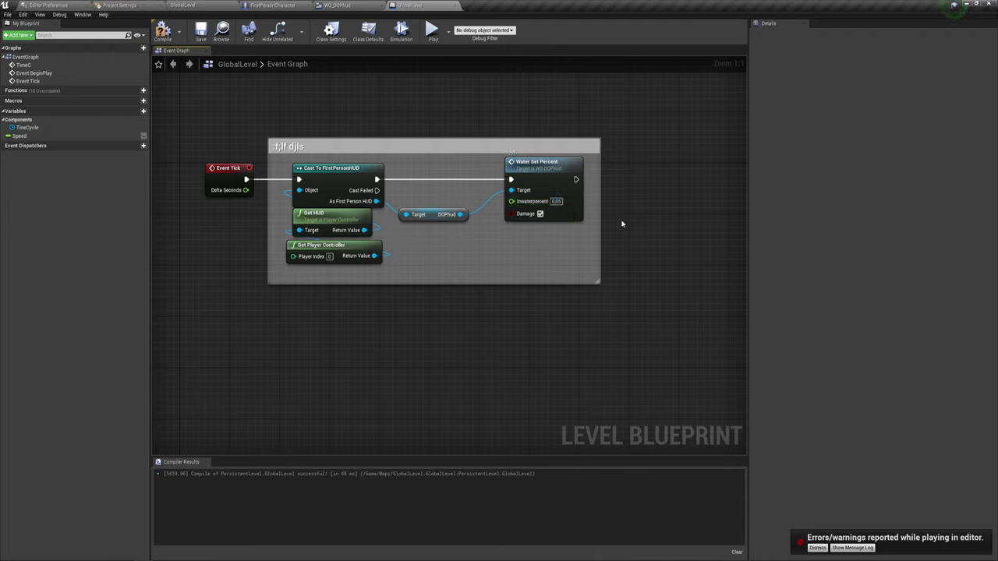
{"action": "left_click", "coordinate": [555, 201]}
{"action": "left_click", "coordinate": [218, 170]}
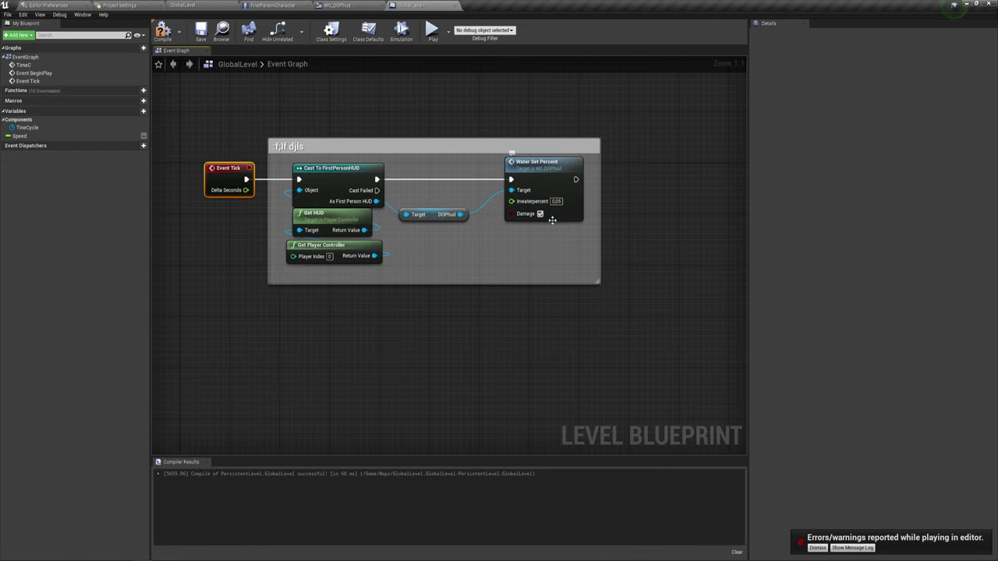
{"action": "left_click", "coordinate": [642, 202]}
{"action": "right_click_drag", "start_coordinate": [564, 297], "coordinate": [566, 273]}
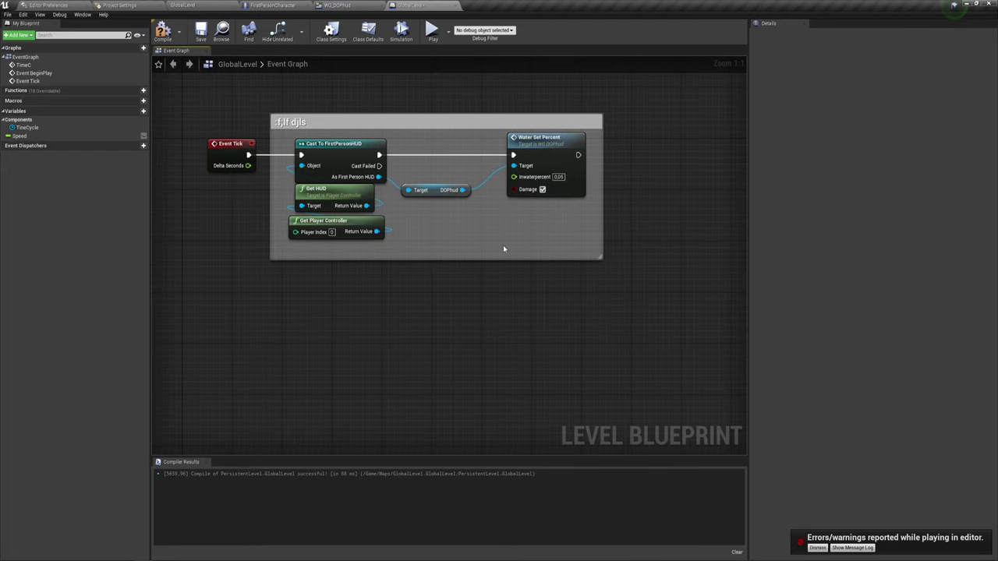
{"action": "right_click_drag", "start_coordinate": [469, 221], "coordinate": [458, 247]}
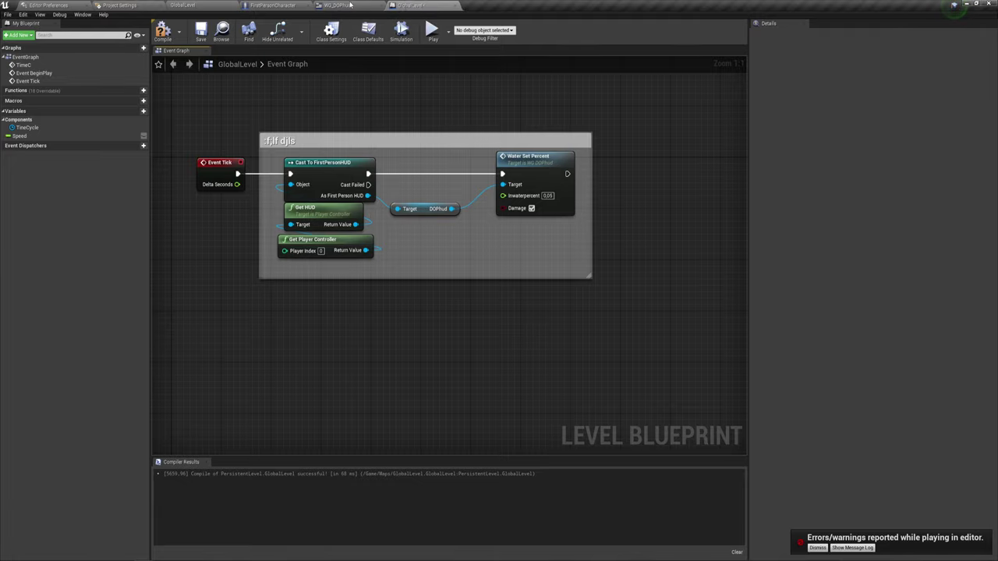
{"action": "left_click", "coordinate": [347, 6]}
{"action": "left_click", "coordinate": [414, 6]}
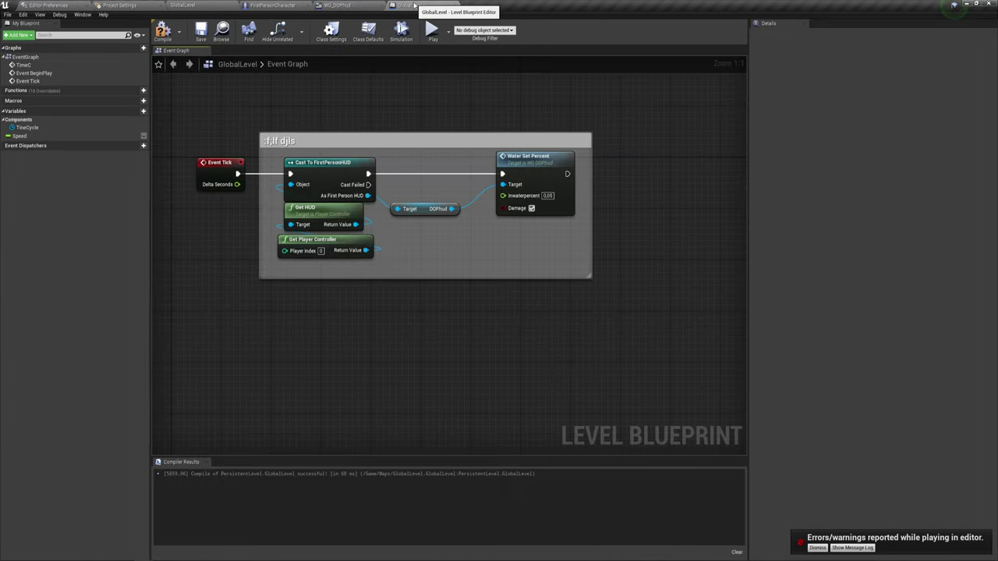
Step: Play-test the level at 0.05 water, then close the Message Log and return to WG_DOPhud
{"action": "left_click", "coordinate": [431, 30]}
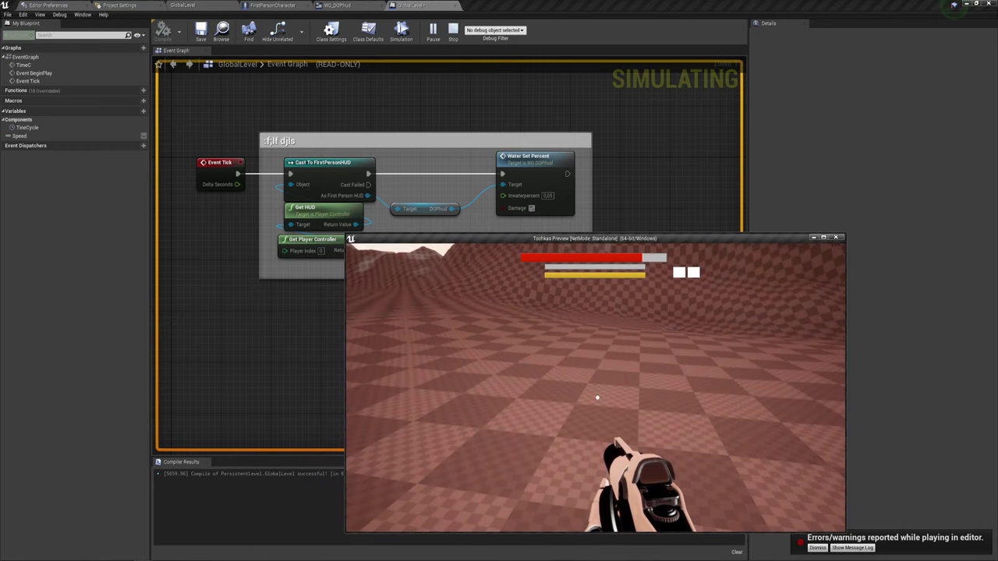
{"action": "key", "text": "Escape"}
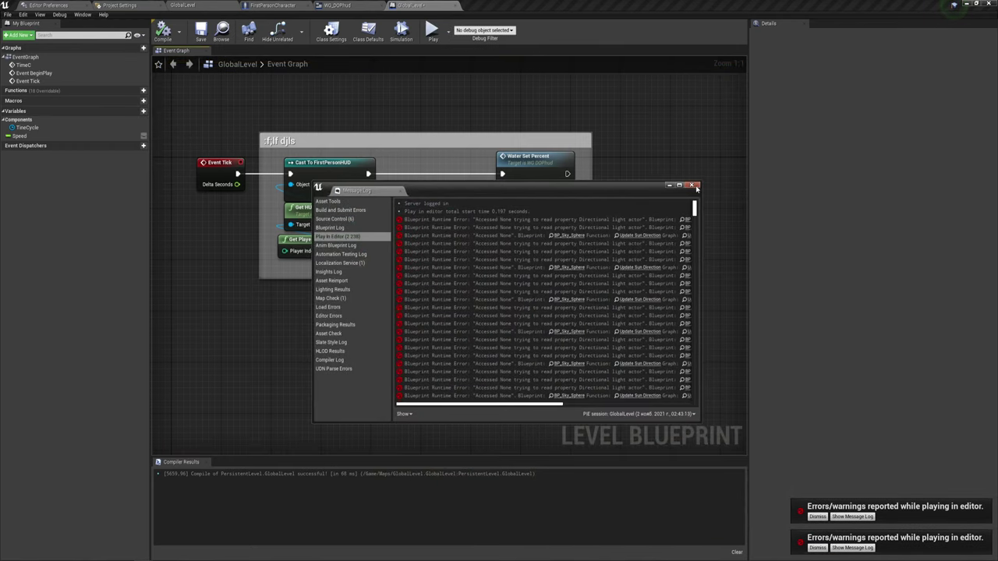
{"action": "left_click", "coordinate": [691, 185]}
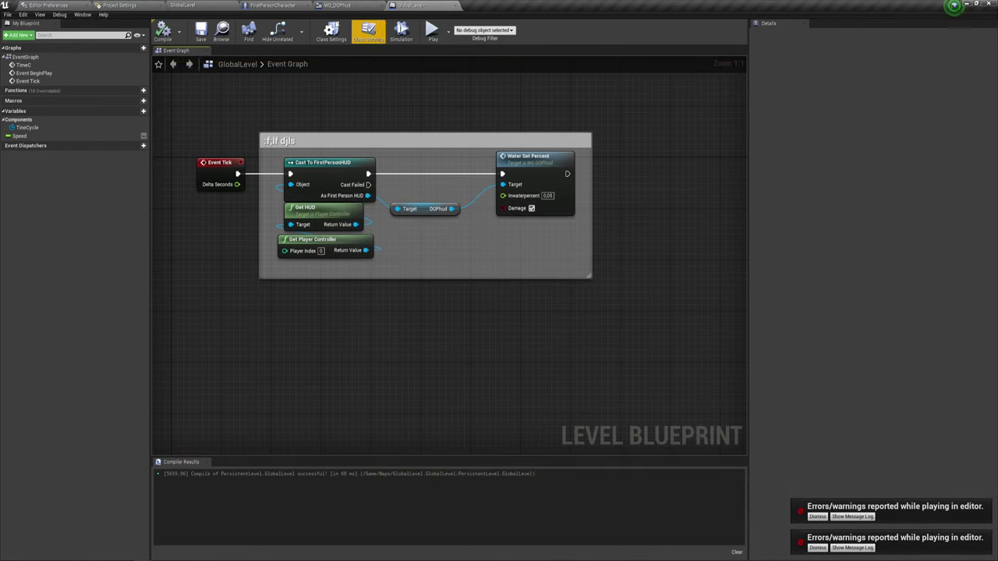
{"action": "left_click", "coordinate": [365, 6]}
Step: Set Visibility to Hidden on both white warning images, Image and Image_0
{"action": "left_click", "coordinate": [923, 32]}
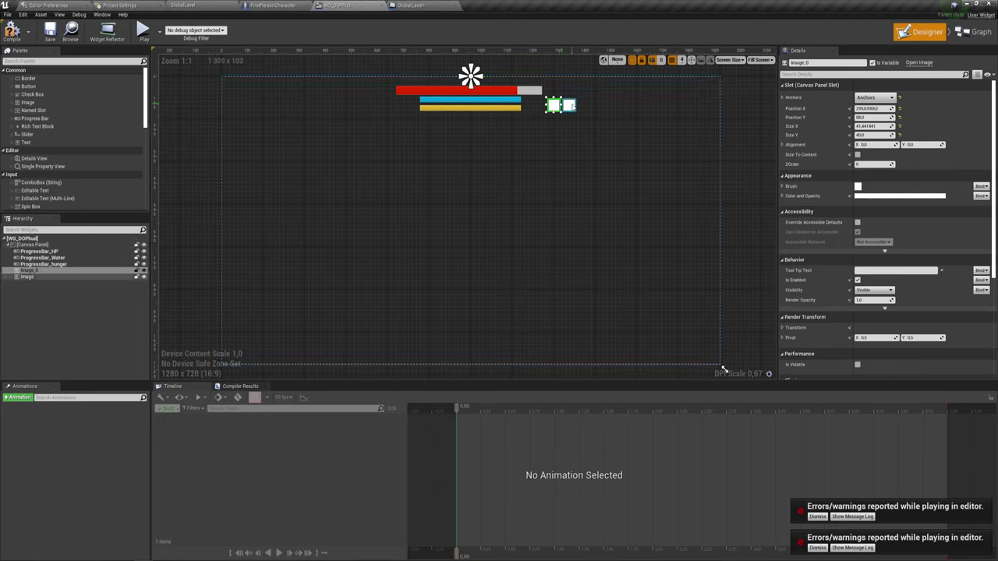
{"action": "left_click", "coordinate": [569, 105]}
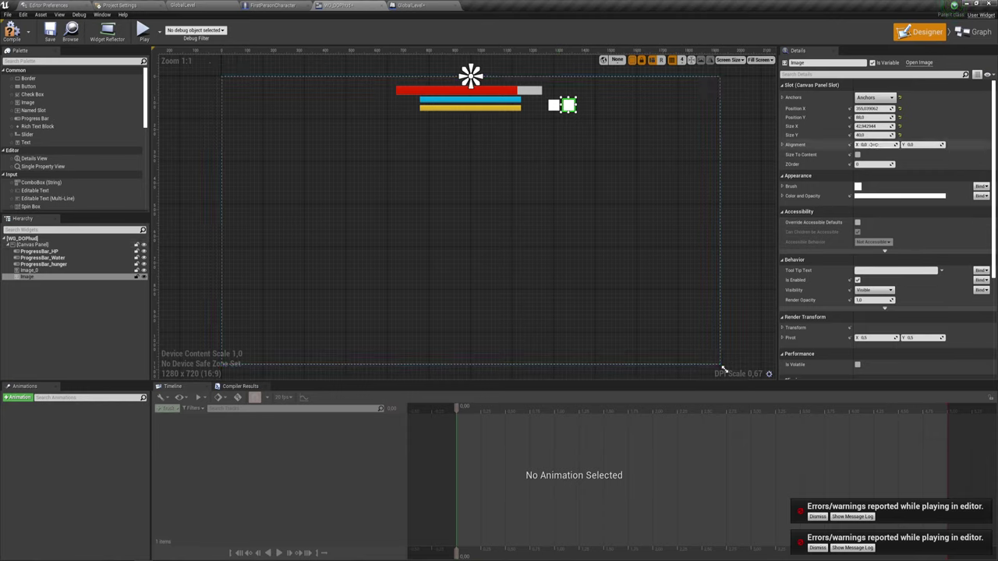
{"action": "left_click", "coordinate": [877, 290]}
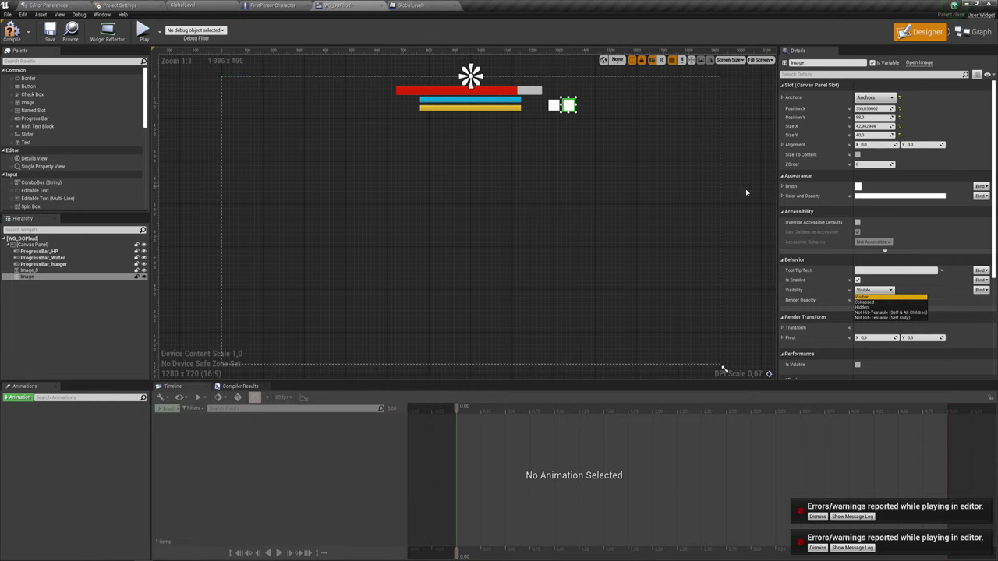
{"action": "left_click", "coordinate": [864, 307]}
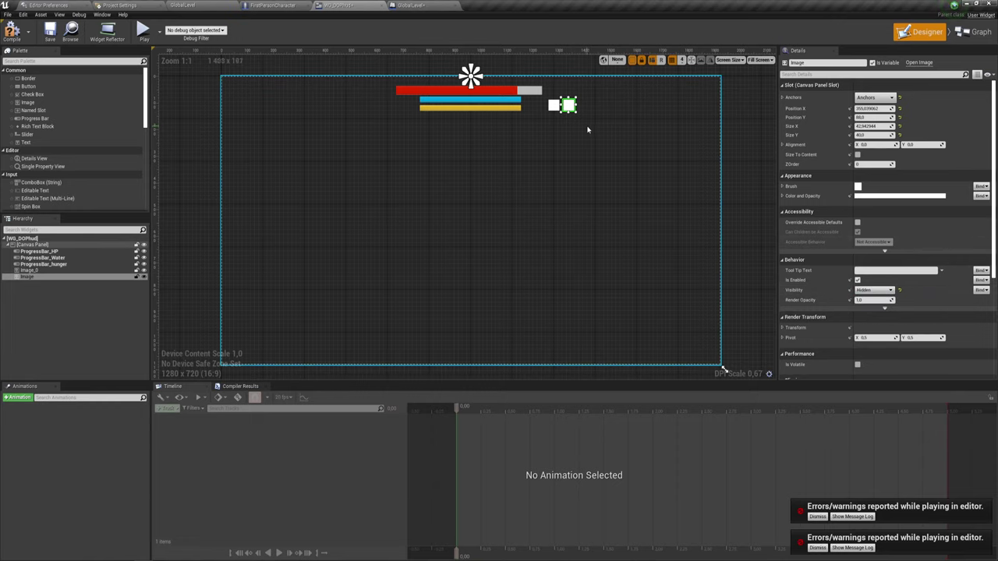
{"action": "left_click", "coordinate": [554, 104]}
{"action": "left_click", "coordinate": [877, 291]}
{"action": "left_click", "coordinate": [864, 306]}
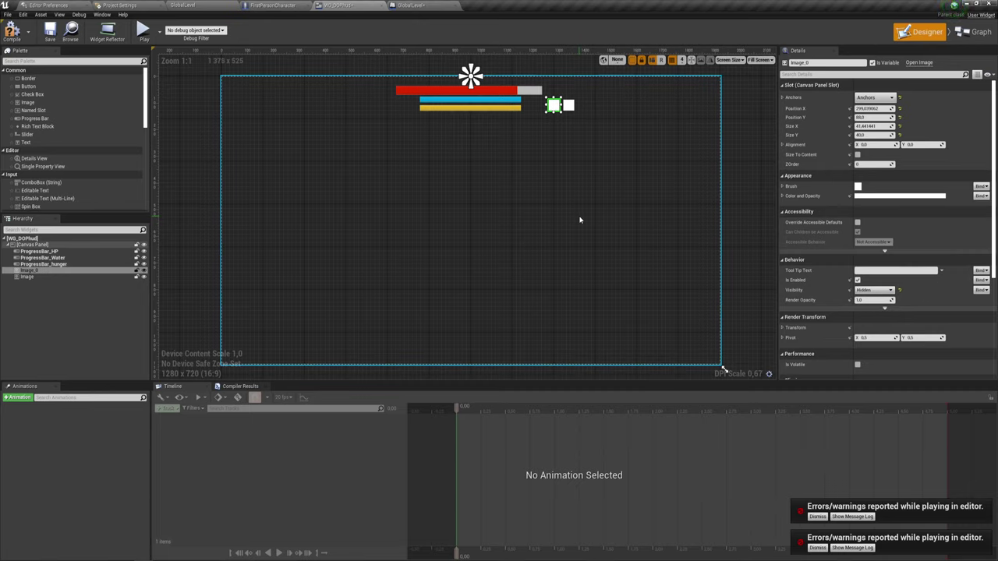
{"action": "left_click", "coordinate": [571, 167]}
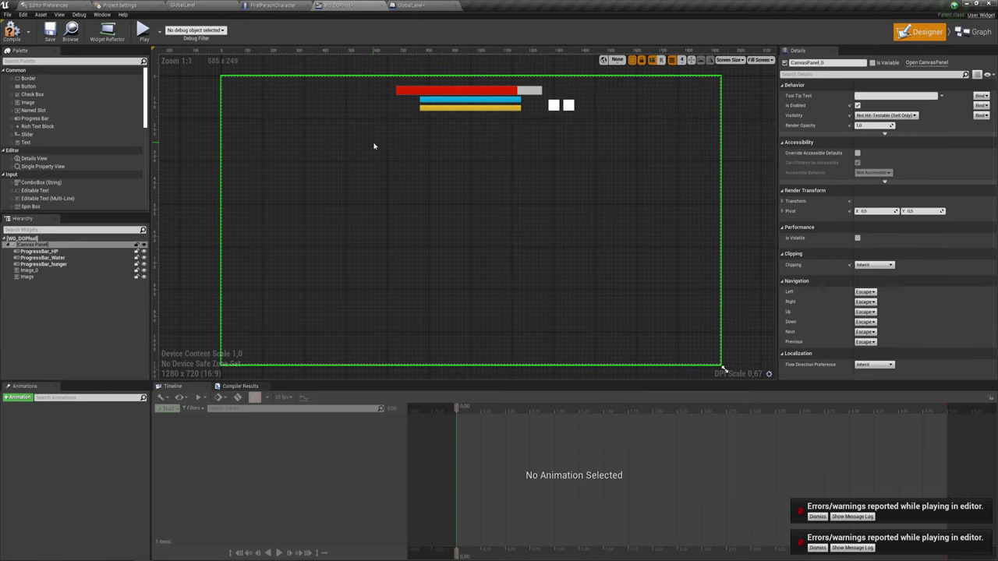
Step: Add a new function named WaterCheck to the WG_DOPhud graph
{"action": "left_click", "coordinate": [967, 35]}
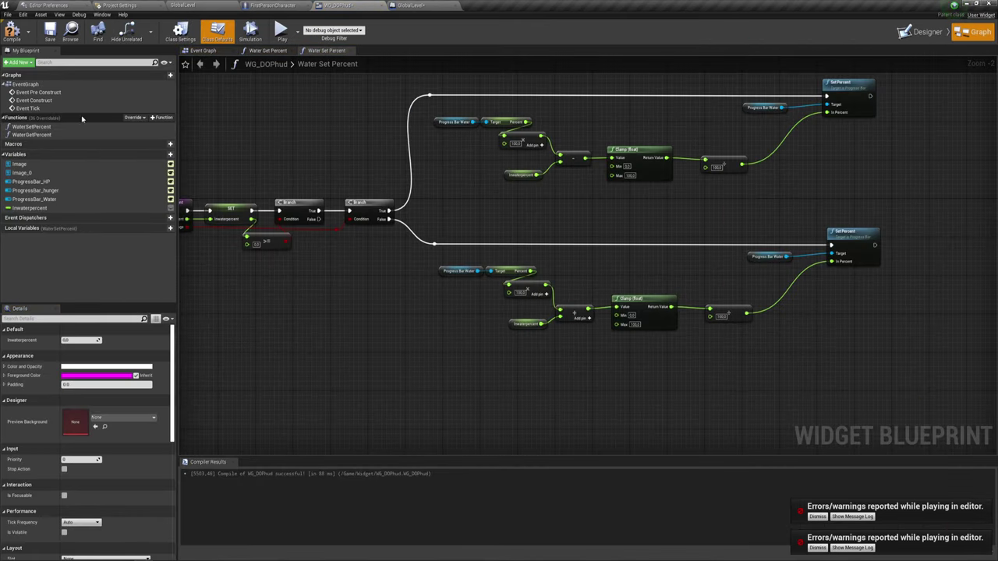
{"action": "left_click", "coordinate": [162, 117]}
{"action": "type", "text": "WaterCheck"}
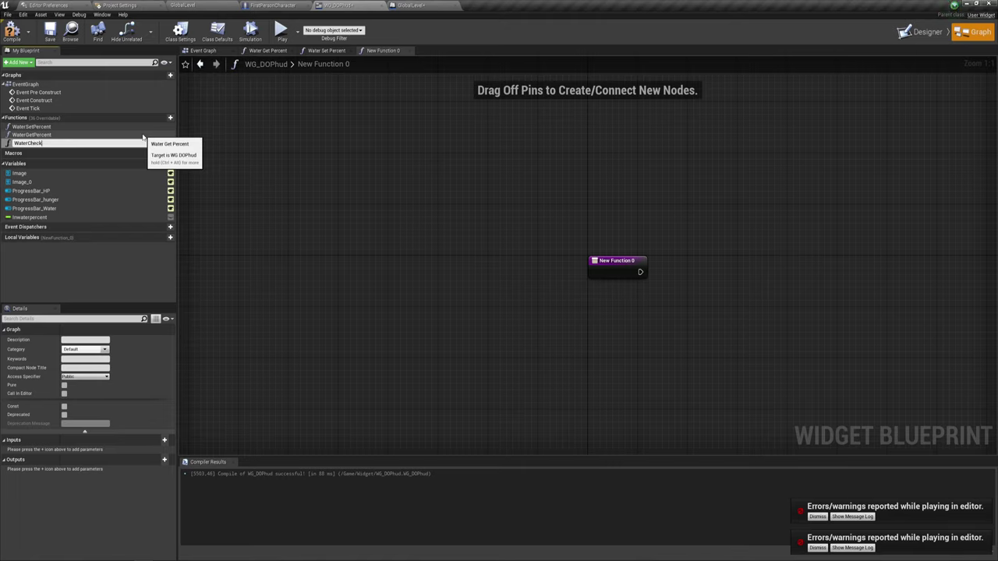
{"action": "key", "text": "Return"}
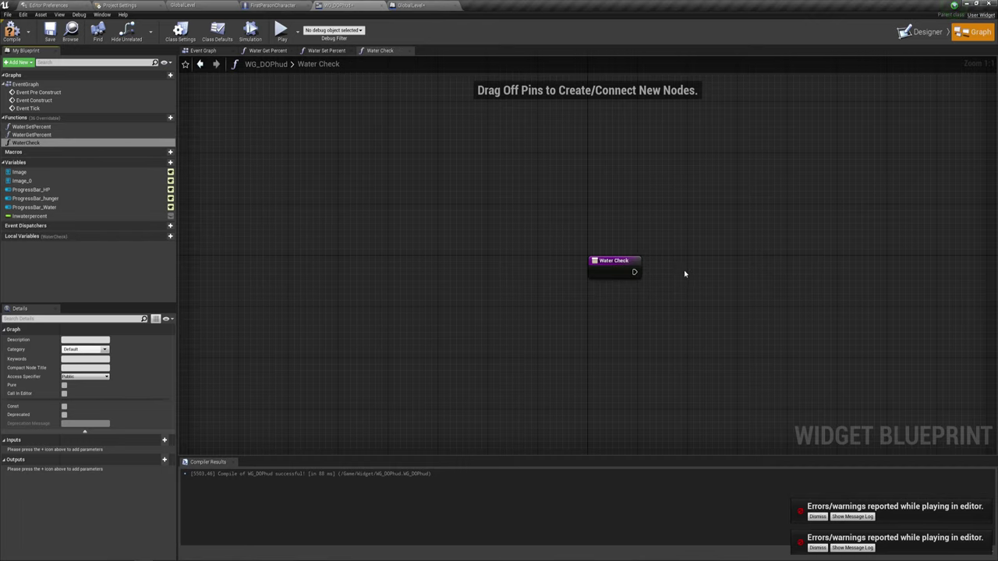
{"action": "right_click_drag", "start_coordinate": [684, 270], "coordinate": [403, 225]}
{"action": "left_click", "coordinate": [811, 517]}
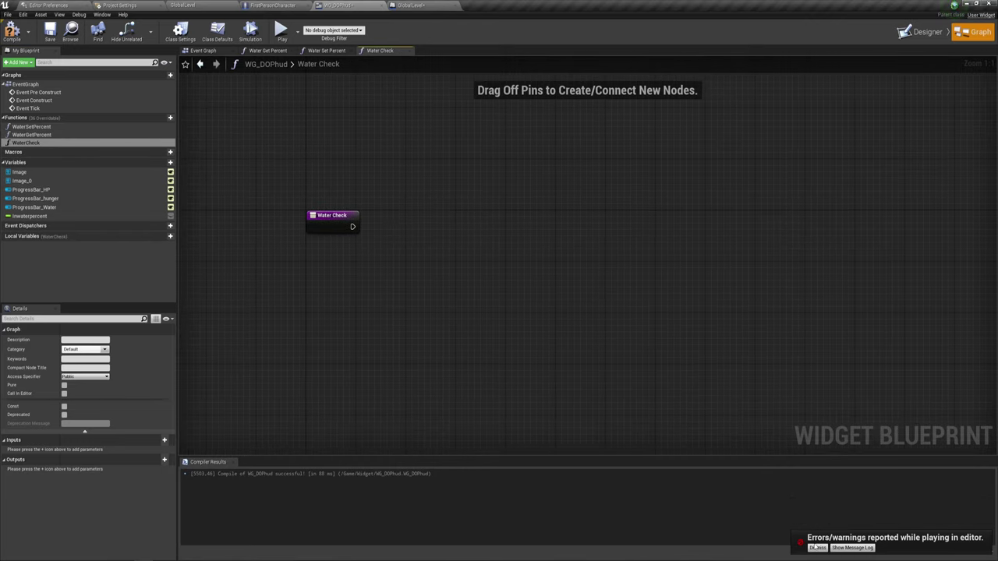
{"action": "left_click", "coordinate": [817, 548]}
{"action": "right_click_drag", "start_coordinate": [398, 252], "coordinate": [395, 247]}
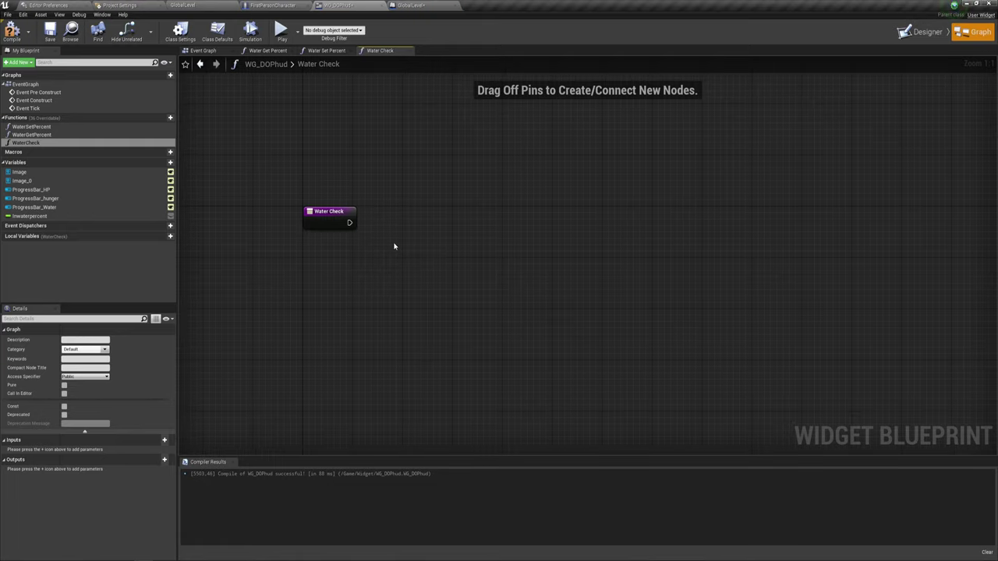
Step: Wire WaterCheck's entry into a Branch node and place a ProgressBar_Water getter
{"action": "left_click", "coordinate": [439, 203]}
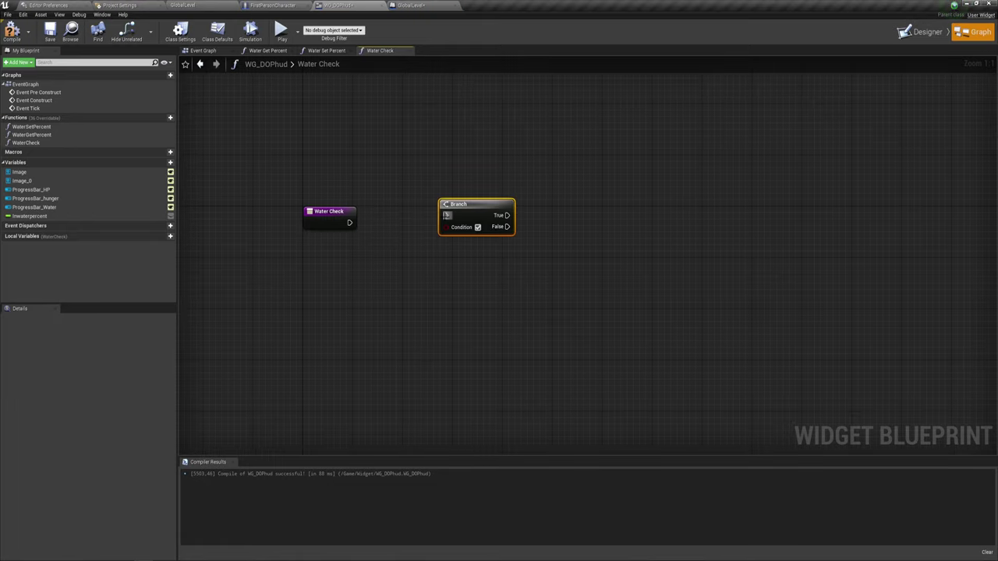
{"action": "left_click_drag", "start_coordinate": [445, 215], "coordinate": [349, 223]}
{"action": "left_click_drag", "start_coordinate": [477, 213], "coordinate": [476, 220]}
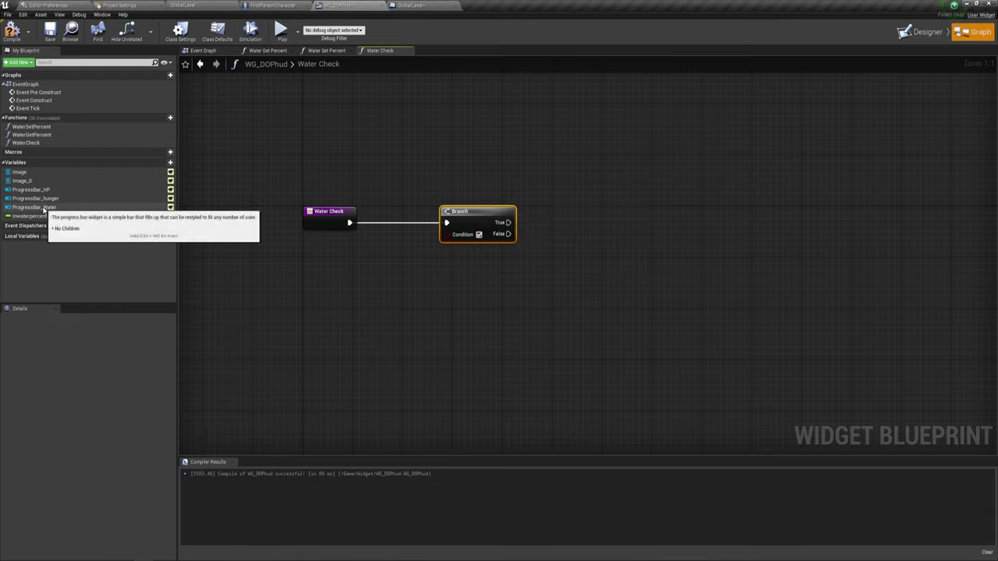
{"action": "mouse_move", "coordinate": [41, 208]}
{"action": "left_mouse_down"}
{"action": "mouse_move", "coordinate": [353, 319]}
{"action": "mouse_move", "coordinate": [350, 289]}
{"action": "left_mouse_up"}
Step: Add Get Percent on the water bar and compare Percent <= 0.1
{"action": "type", "text": "ge"}
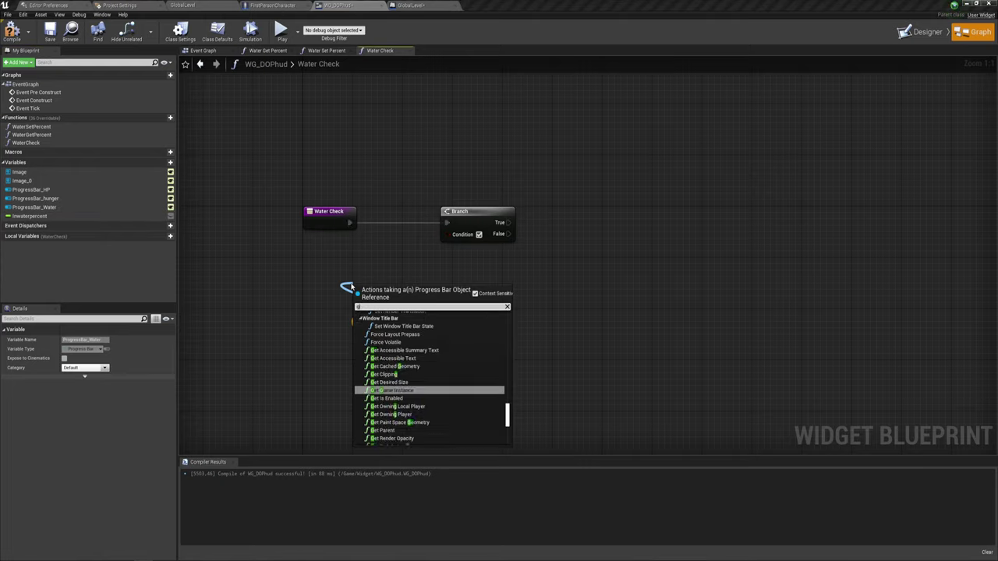
{"action": "type", "text": "t per"}
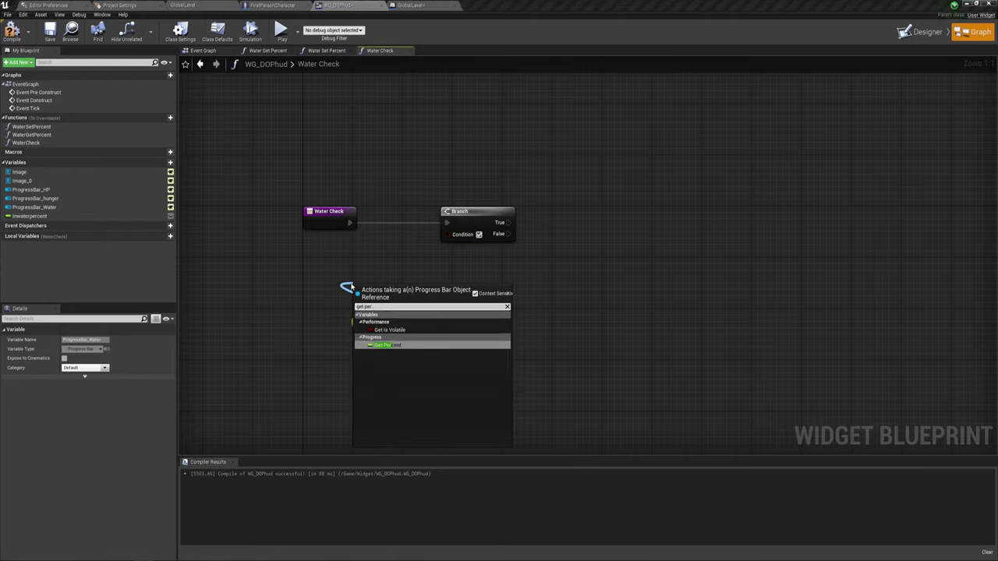
{"action": "key", "text": "Return"}
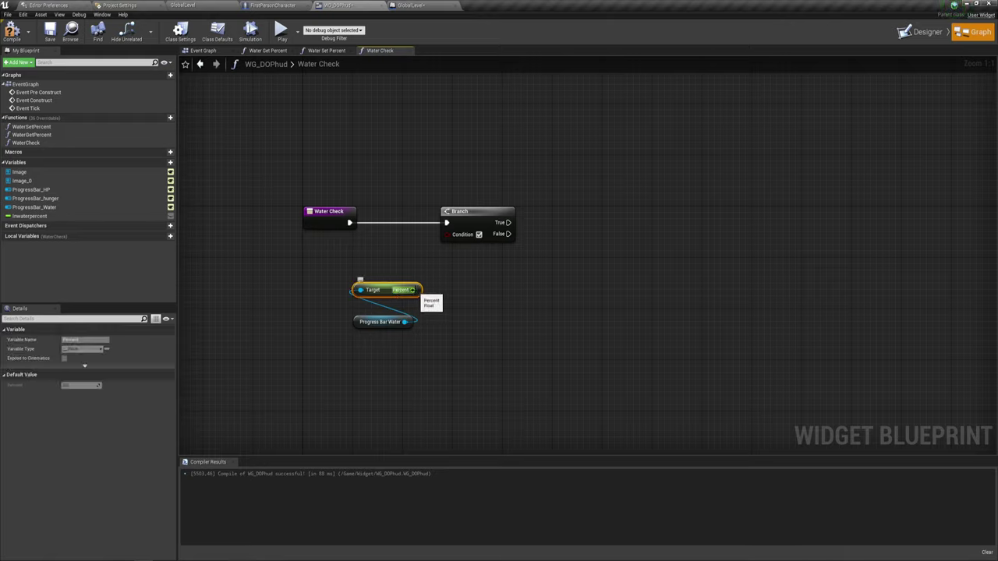
{"action": "left_click_drag", "start_coordinate": [413, 290], "coordinate": [382, 270]}
{"action": "type", "text": "<"}
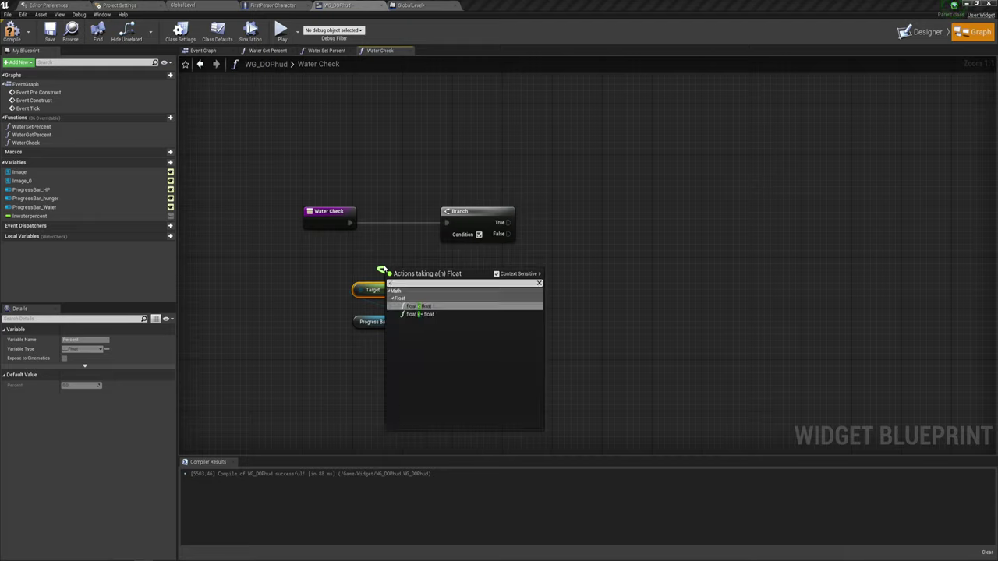
{"action": "left_click", "coordinate": [429, 314]}
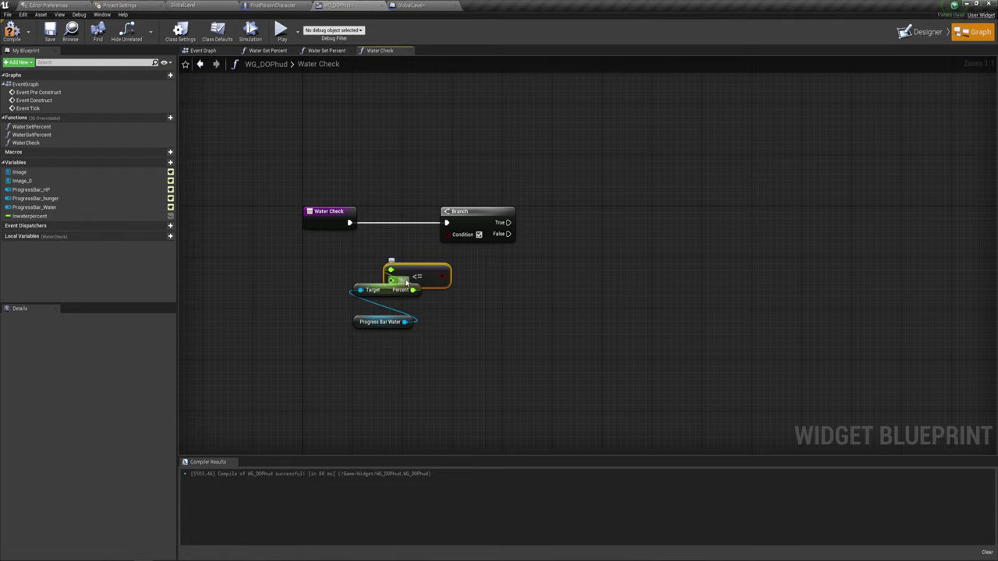
{"action": "type", "text": "0.1"}
{"action": "mouse_move", "coordinate": [401, 289]}
{"action": "left_mouse_down"}
{"action": "mouse_move", "coordinate": [403, 302]}
{"action": "mouse_move", "coordinate": [408, 270]}
{"action": "mouse_move", "coordinate": [451, 239]}
{"action": "left_mouse_up"}
{"action": "left_click_drag", "start_coordinate": [378, 381], "coordinate": [422, 267]}
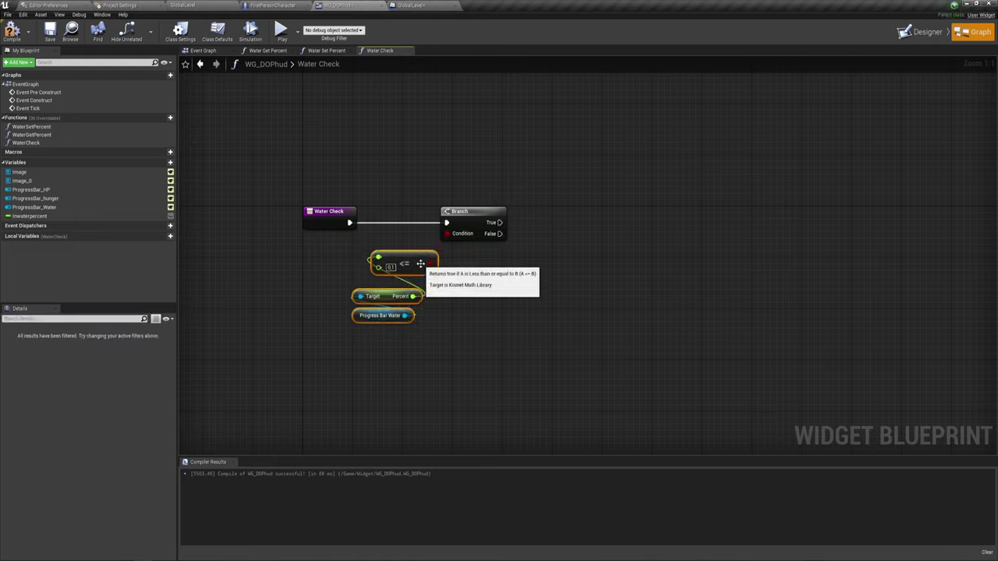
{"action": "right_click_drag", "start_coordinate": [487, 283], "coordinate": [452, 302]}
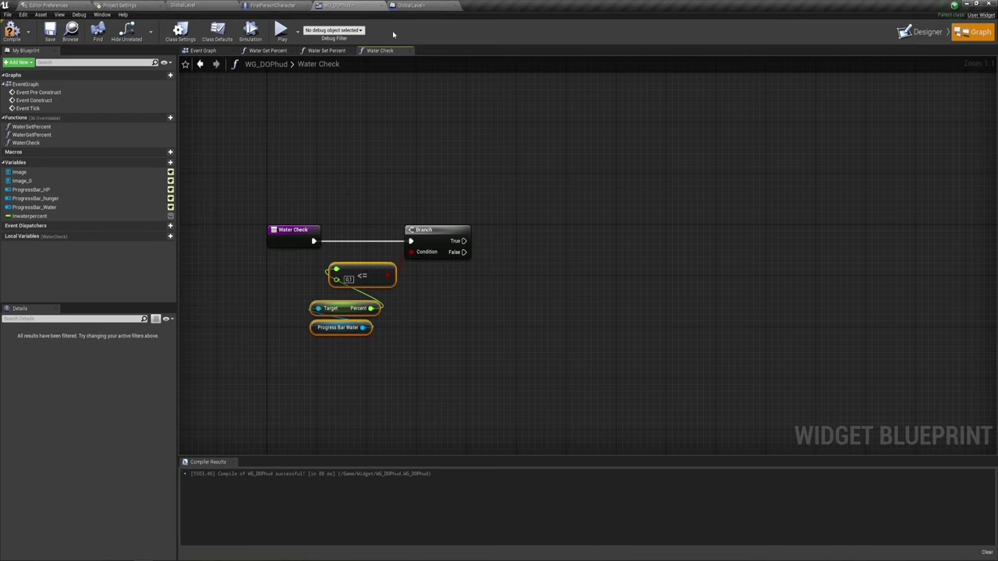
{"action": "left_click", "coordinate": [924, 31]}
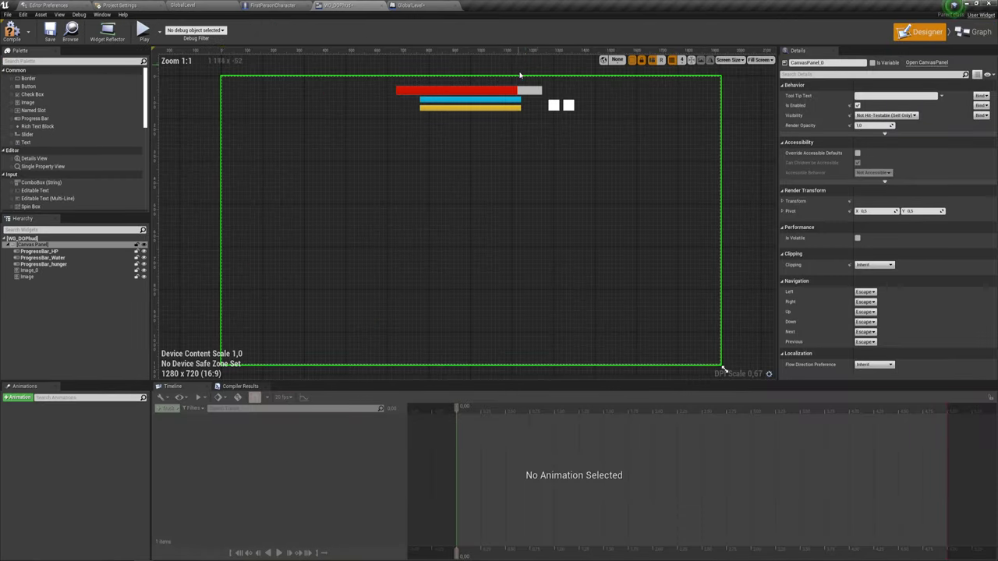
Step: Colour Image_0 blue and Image yellow via Color and Opacity
{"action": "left_click", "coordinate": [554, 104]}
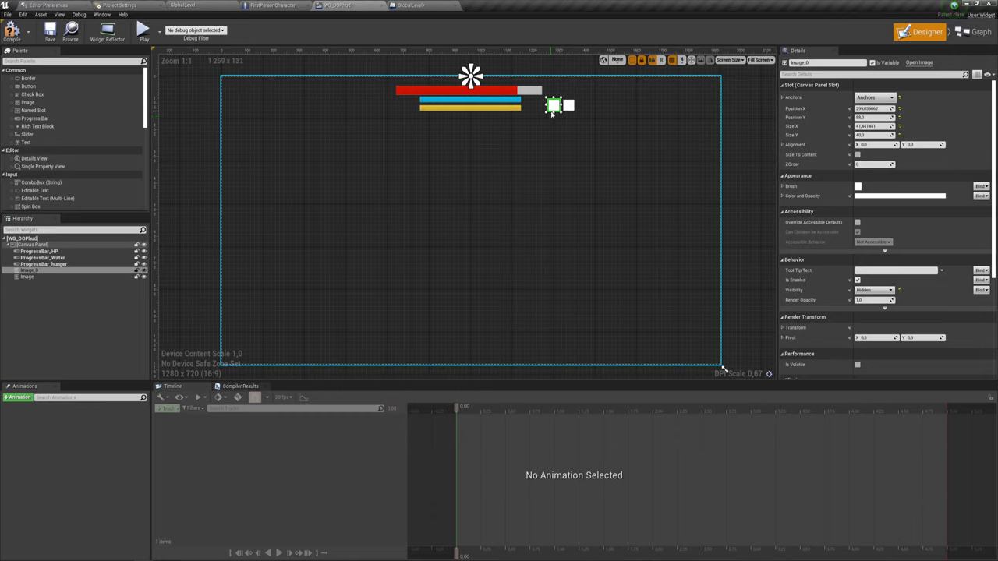
{"action": "left_click", "coordinate": [875, 197]}
{"action": "left_click", "coordinate": [732, 229]}
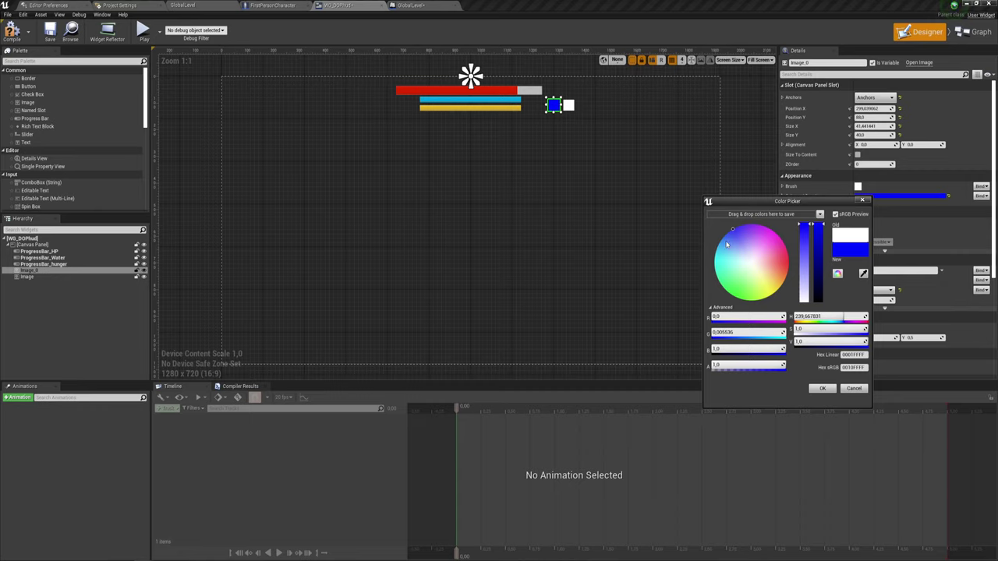
{"action": "left_click", "coordinate": [823, 388]}
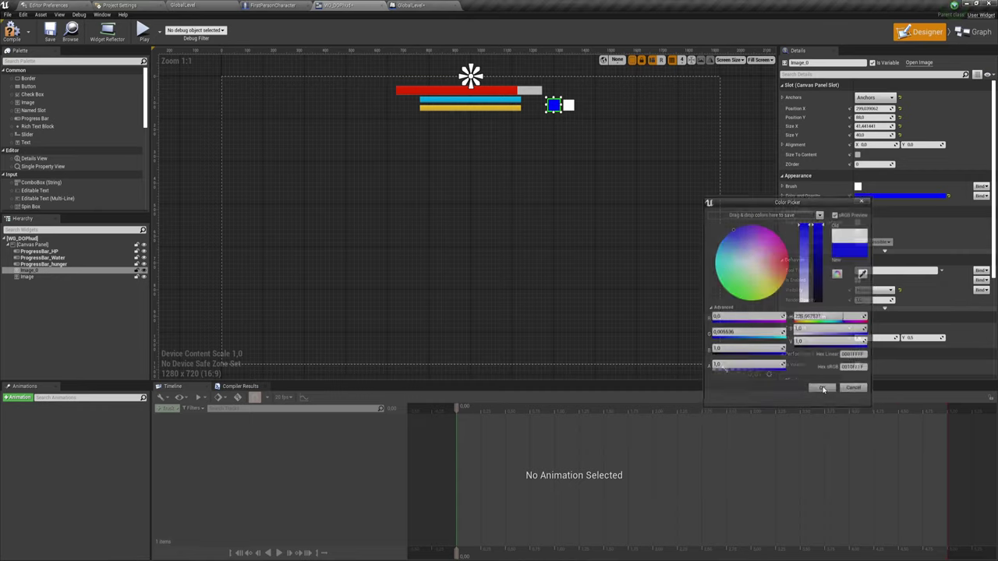
{"action": "left_click", "coordinate": [569, 105]}
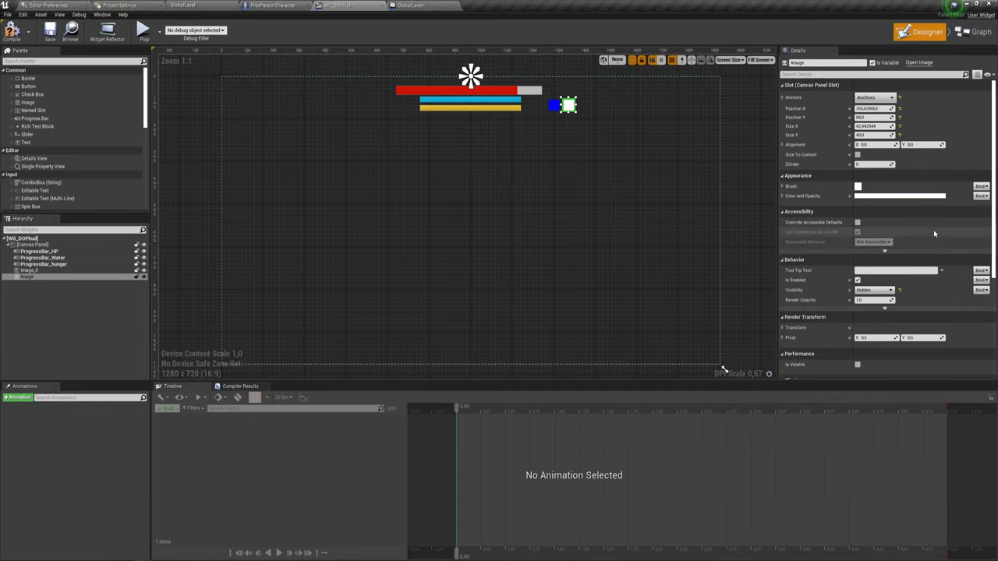
{"action": "left_click", "coordinate": [899, 197]}
{"action": "left_click", "coordinate": [795, 296]}
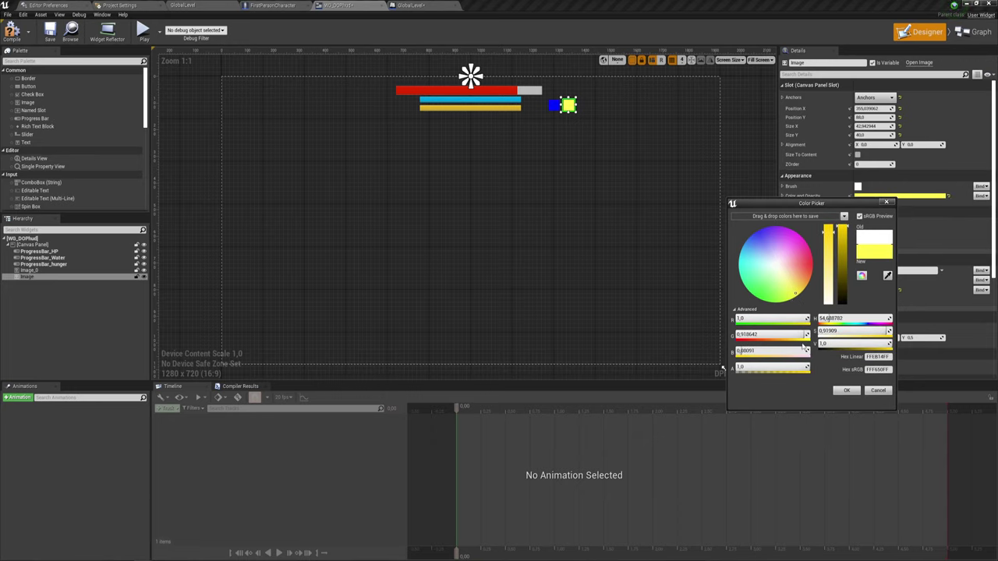
{"action": "left_click", "coordinate": [705, 239]}
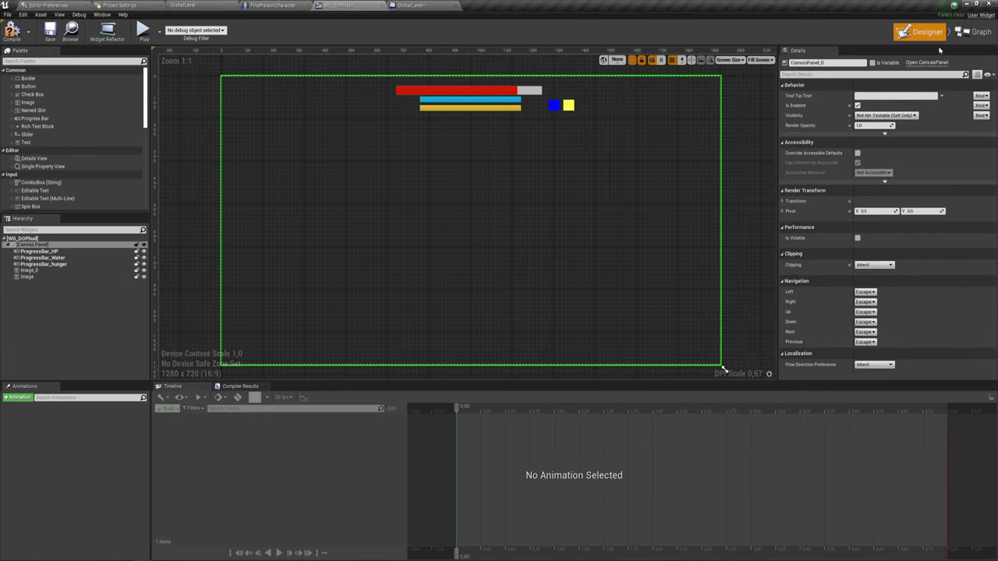
Step: Rename the blue Image_0 square to Image_Water
{"action": "left_click", "coordinate": [971, 30]}
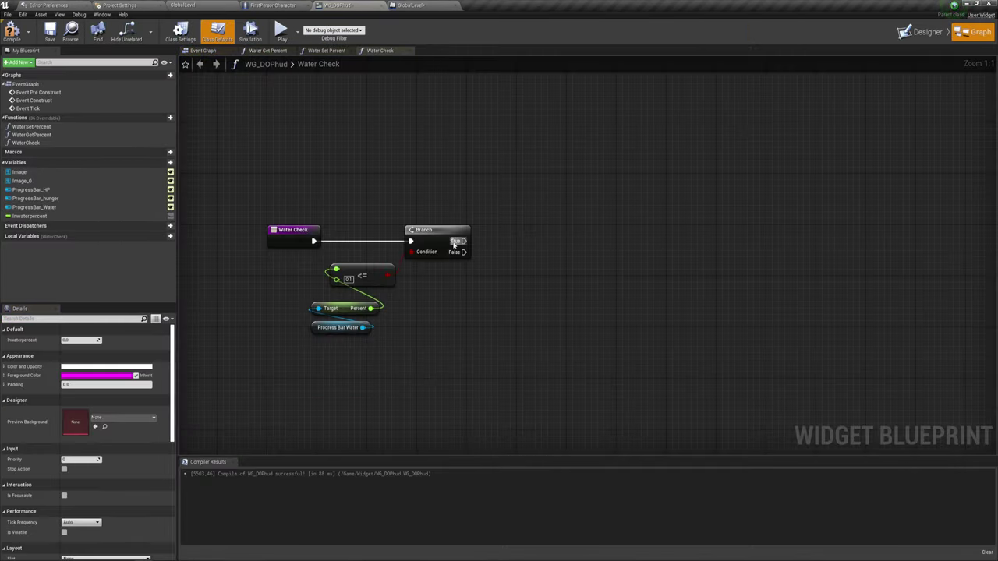
{"action": "left_click", "coordinate": [924, 32]}
{"action": "left_click", "coordinate": [552, 103]}
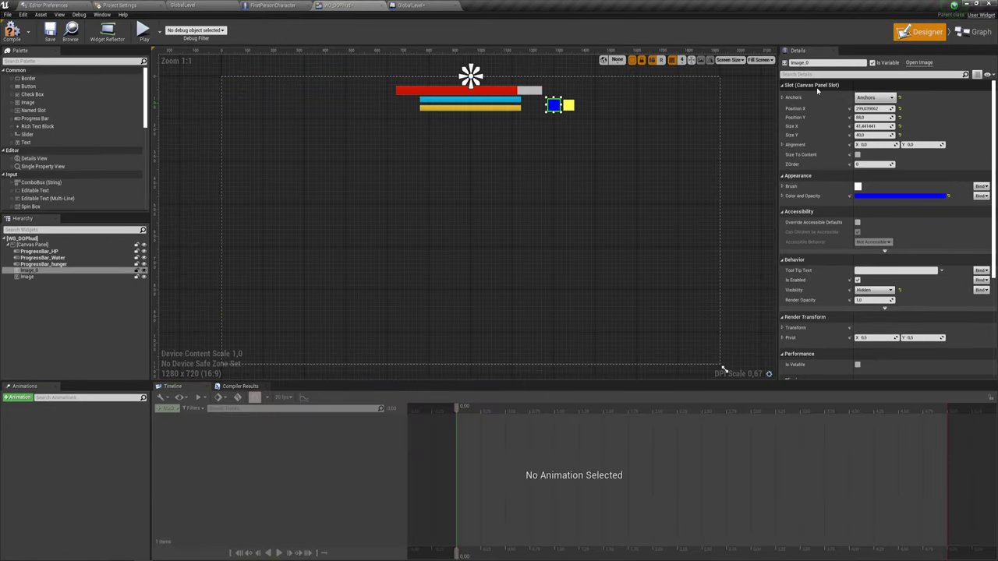
{"action": "left_click", "coordinate": [819, 62]}
{"action": "type", "text": "Water"}
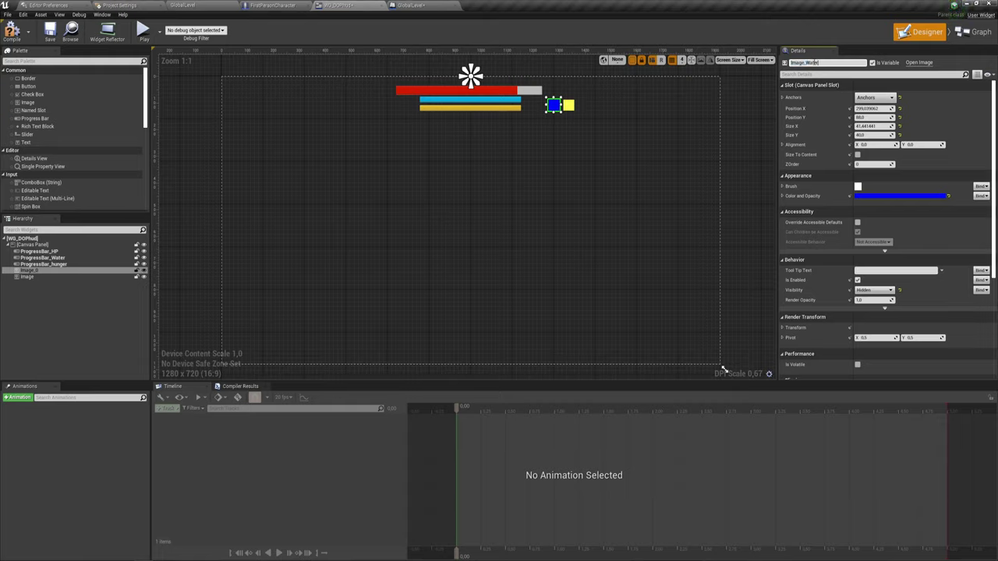
{"action": "key", "text": "Return"}
{"action": "left_click", "coordinate": [975, 32]}
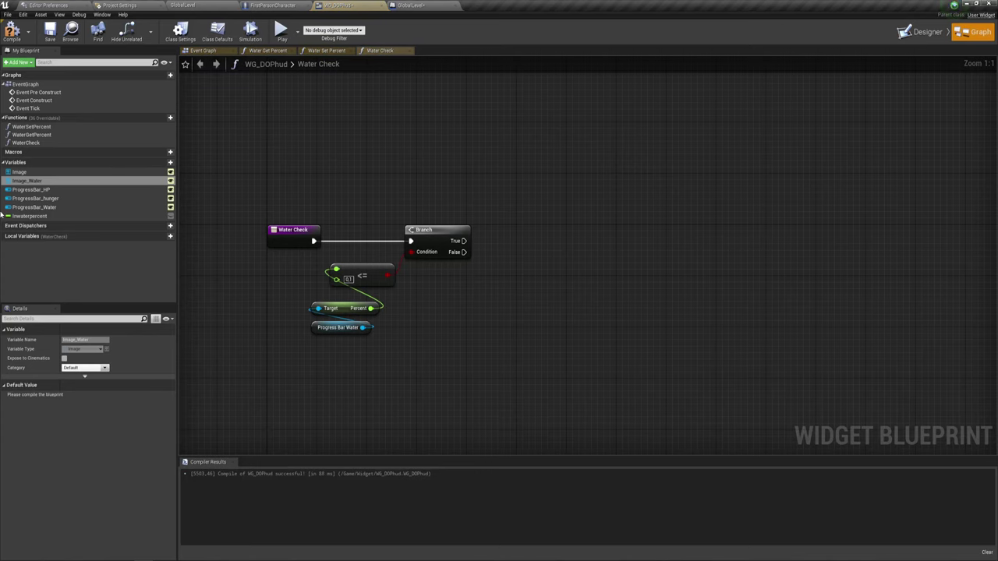
Step: Add an Image_Water Set Visibility node driven by the Branch's True output
{"action": "left_click_drag", "start_coordinate": [28, 181], "coordinate": [523, 249]}
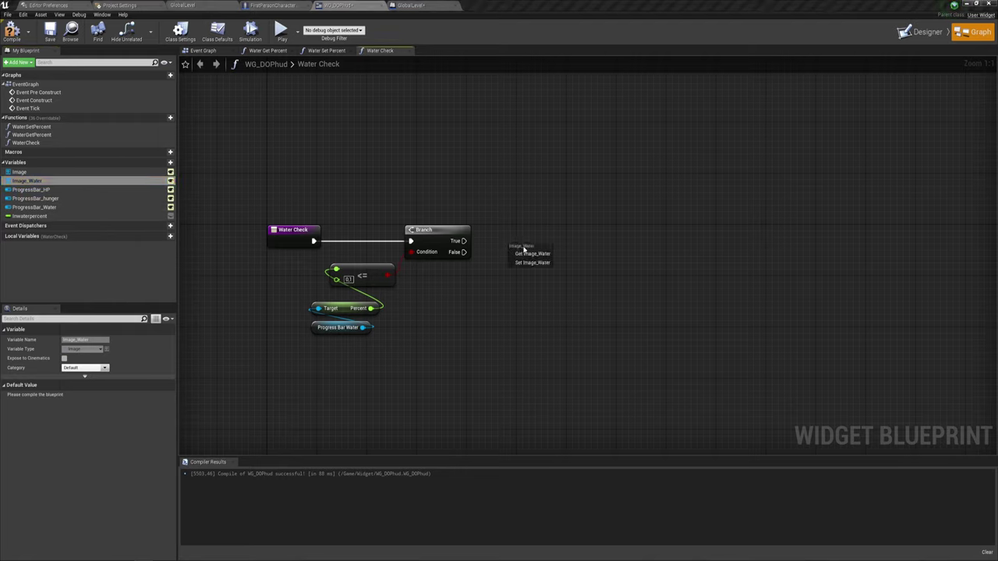
{"action": "left_click", "coordinate": [527, 254]}
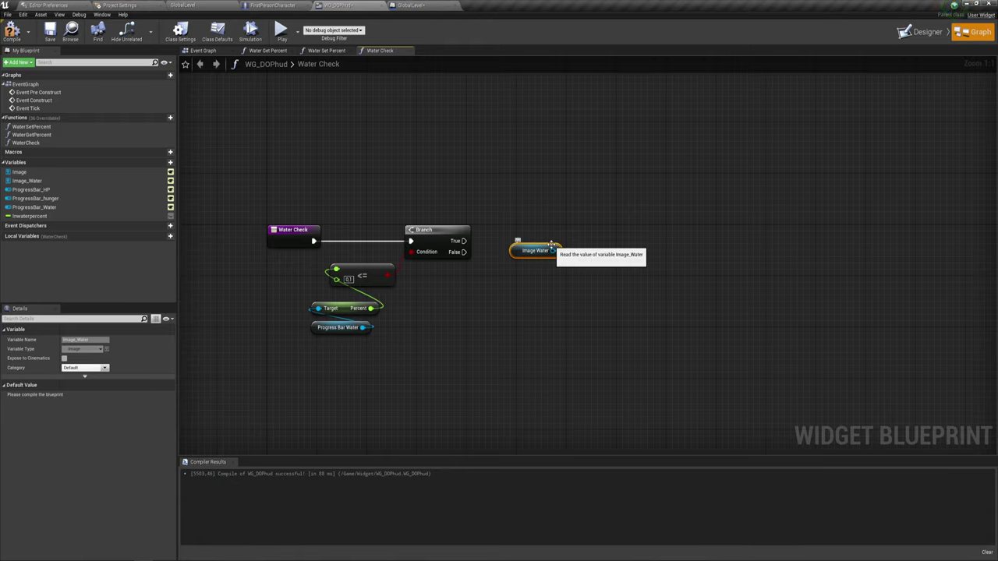
{"action": "left_click_drag", "start_coordinate": [551, 248], "coordinate": [558, 203]}
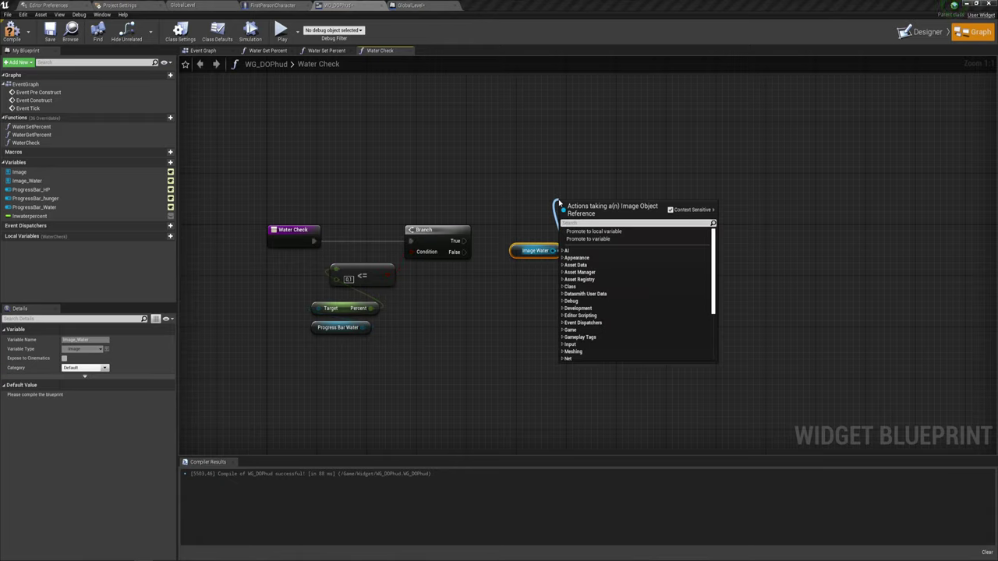
{"action": "type", "text": "set vi"}
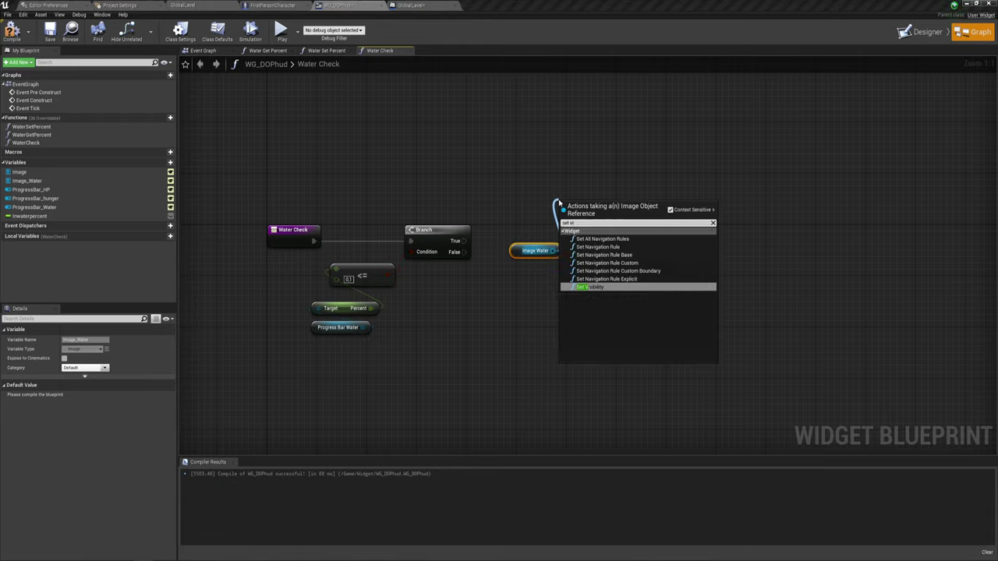
{"action": "key", "text": "Return"}
{"action": "left_click_drag", "start_coordinate": [565, 223], "coordinate": [464, 241]}
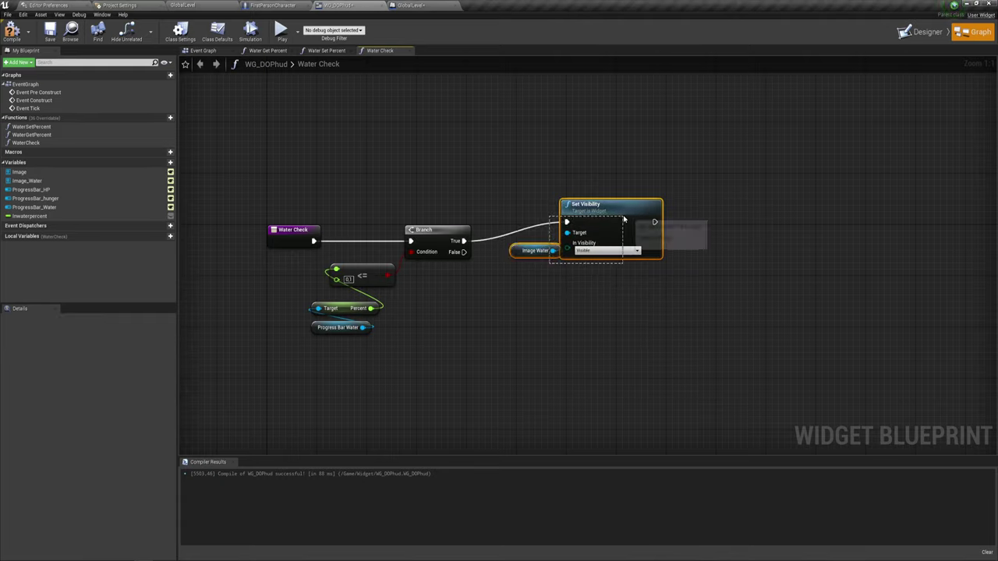
{"action": "left_click_drag", "start_coordinate": [519, 182], "coordinate": [594, 284]}
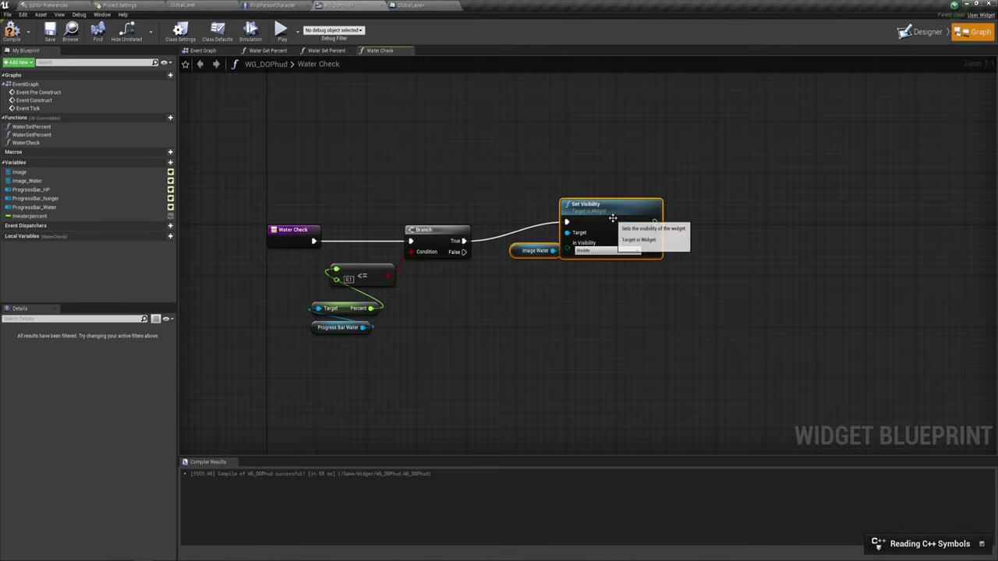
{"action": "left_click_drag", "start_coordinate": [615, 220], "coordinate": [615, 182]}
{"action": "left_click", "coordinate": [608, 261]}
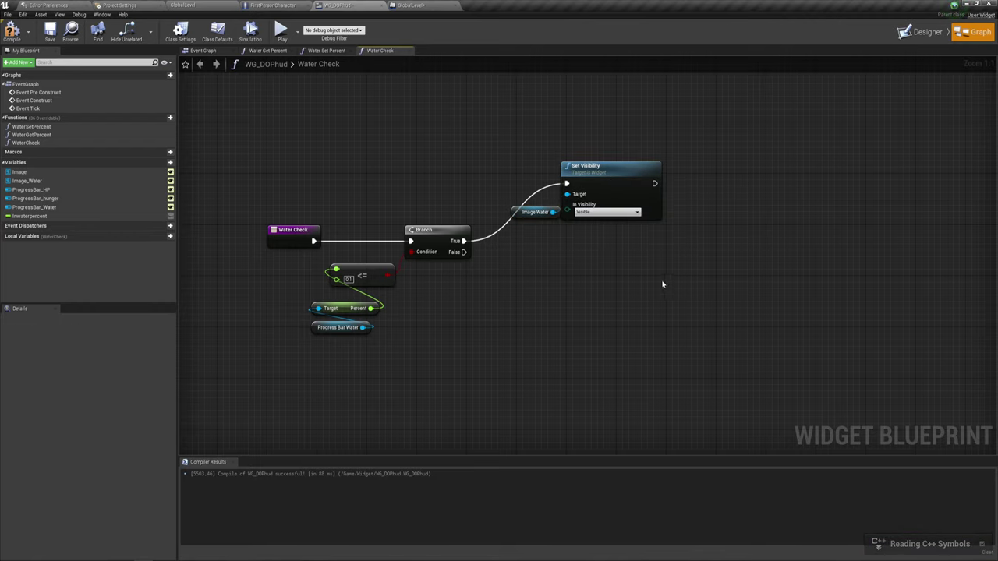
Step: Duplicate the Set Visibility node for the False output with visibility Hidden
{"action": "right_click_drag", "start_coordinate": [663, 283], "coordinate": [616, 248]}
{"action": "left_click_drag", "start_coordinate": [465, 201], "coordinate": [584, 125]}
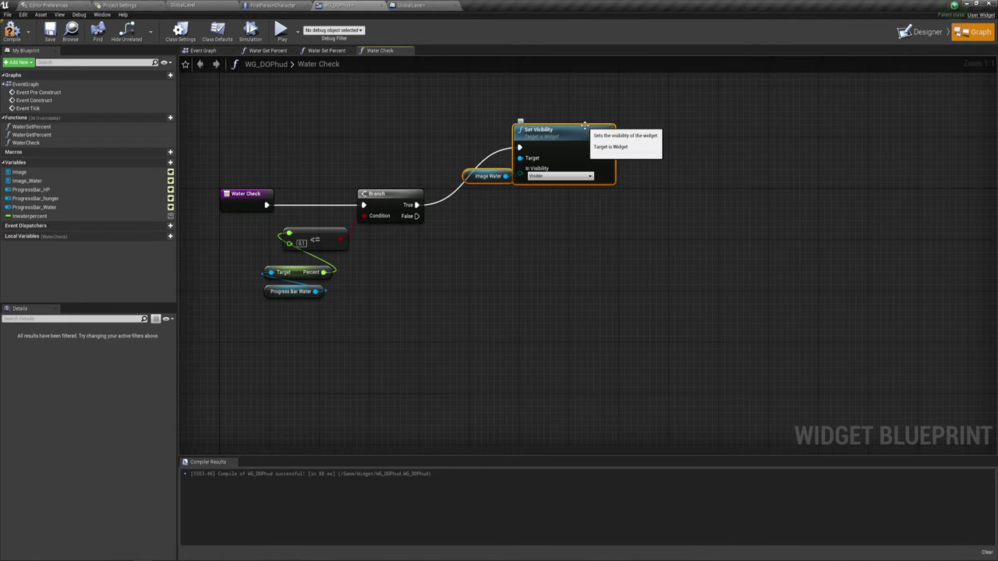
{"action": "key", "text": "ctrl+c"}
{"action": "key", "text": "ctrl+v"}
{"action": "left_click_drag", "start_coordinate": [625, 210], "coordinate": [562, 262]}
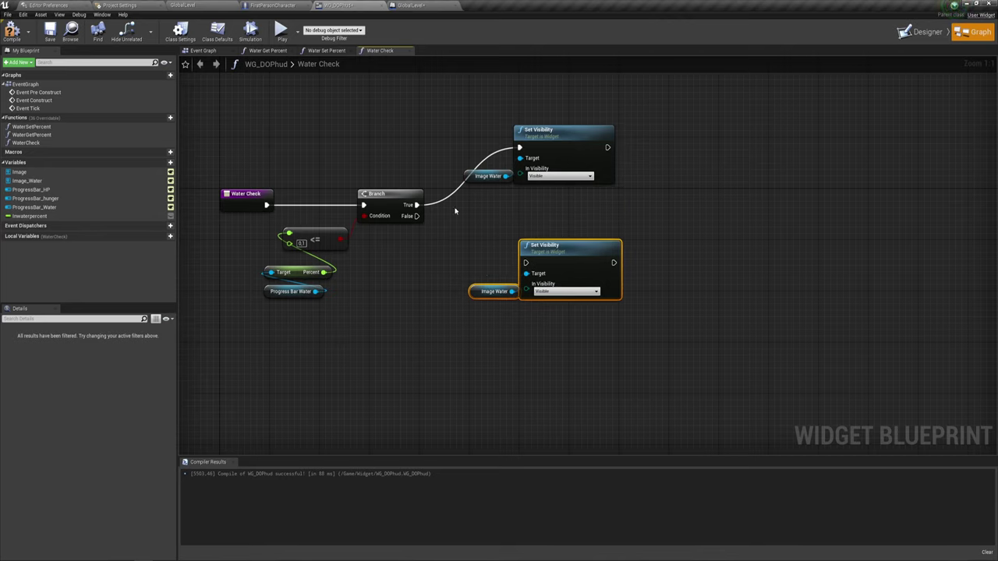
{"action": "left_click_drag", "start_coordinate": [416, 215], "coordinate": [525, 263]}
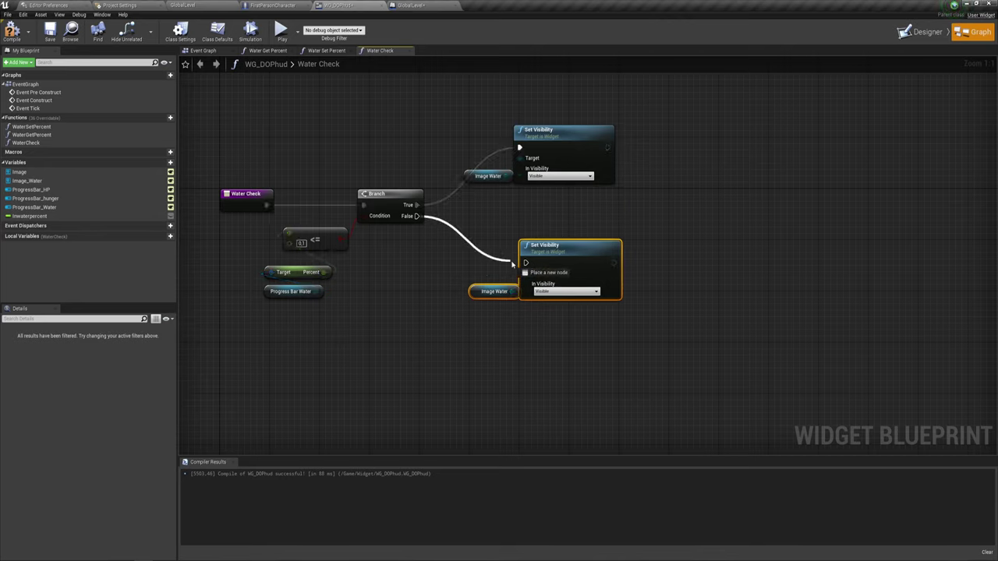
{"action": "left_click", "coordinate": [586, 294]}
{"action": "left_click", "coordinate": [553, 312]}
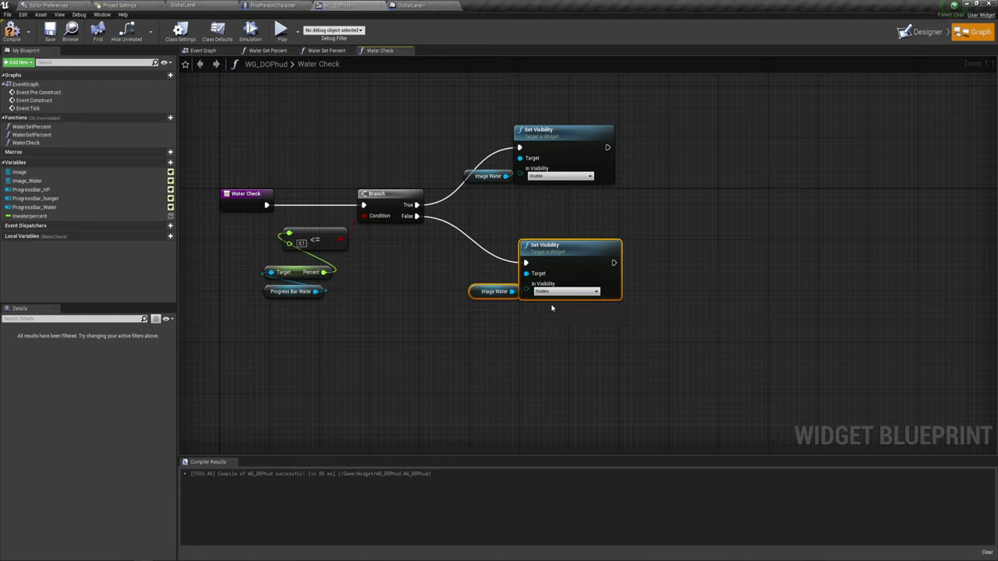
{"action": "left_click", "coordinate": [590, 226]}
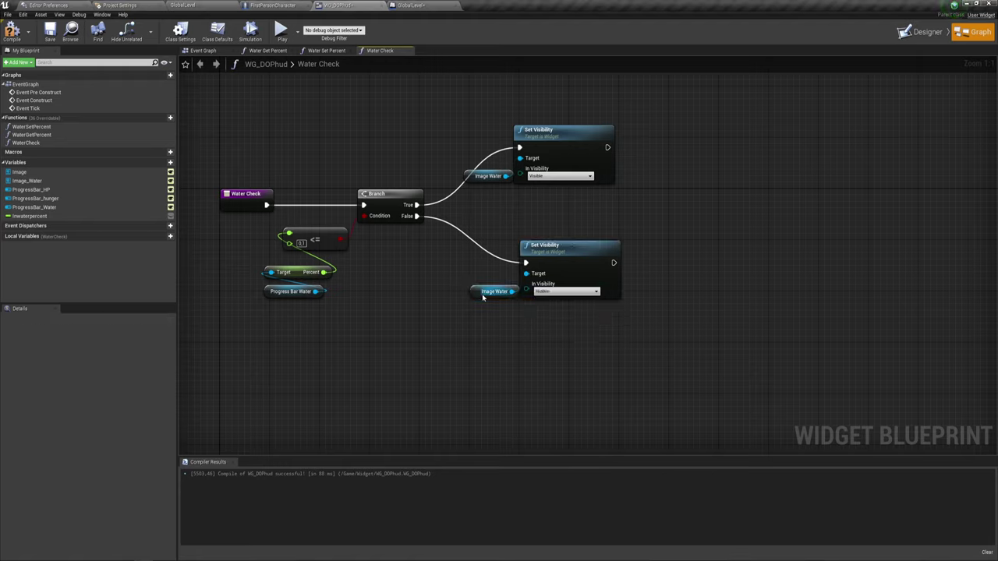
{"action": "left_click_drag", "start_coordinate": [476, 295], "coordinate": [468, 282]}
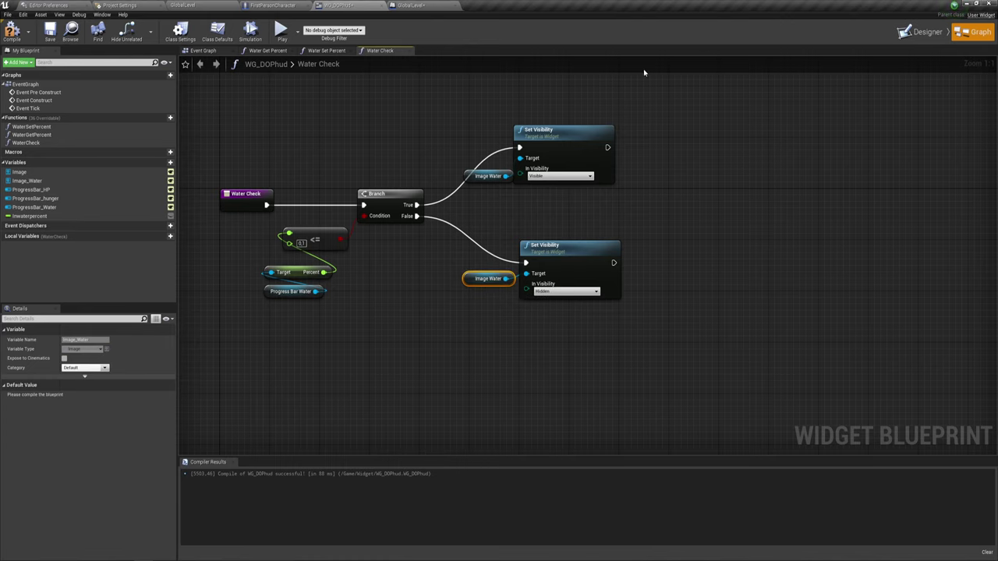
{"action": "left_click", "coordinate": [912, 32]}
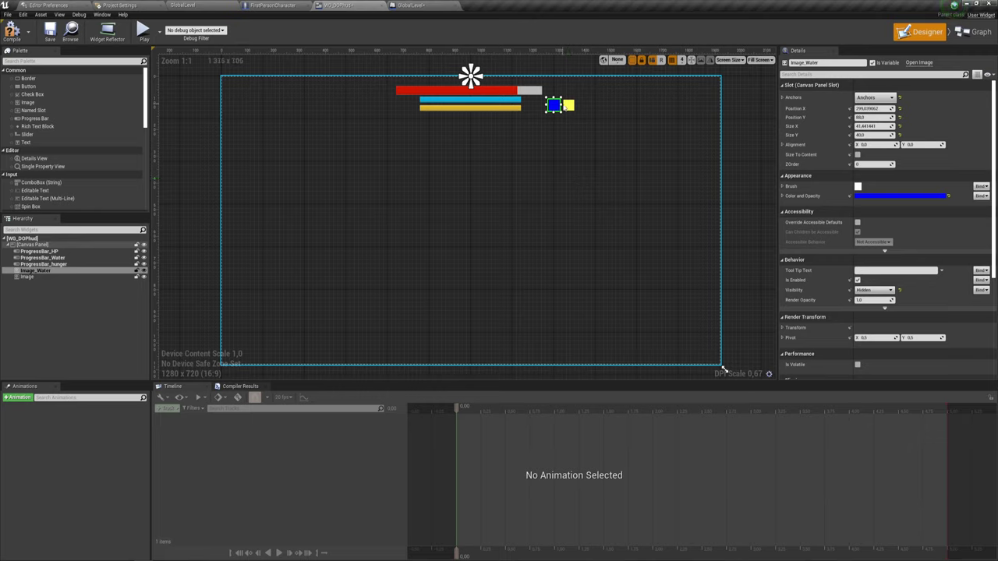
Step: Select Image_Water and create a widget animation named Anim_water
{"action": "left_click", "coordinate": [44, 272]}
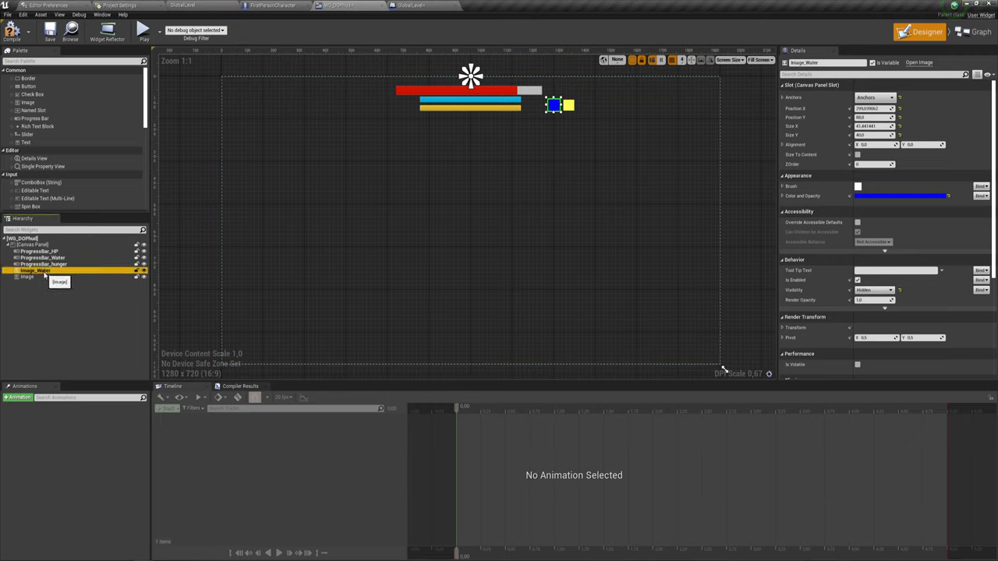
{"action": "left_click", "coordinate": [44, 277]}
{"action": "left_click", "coordinate": [46, 281]}
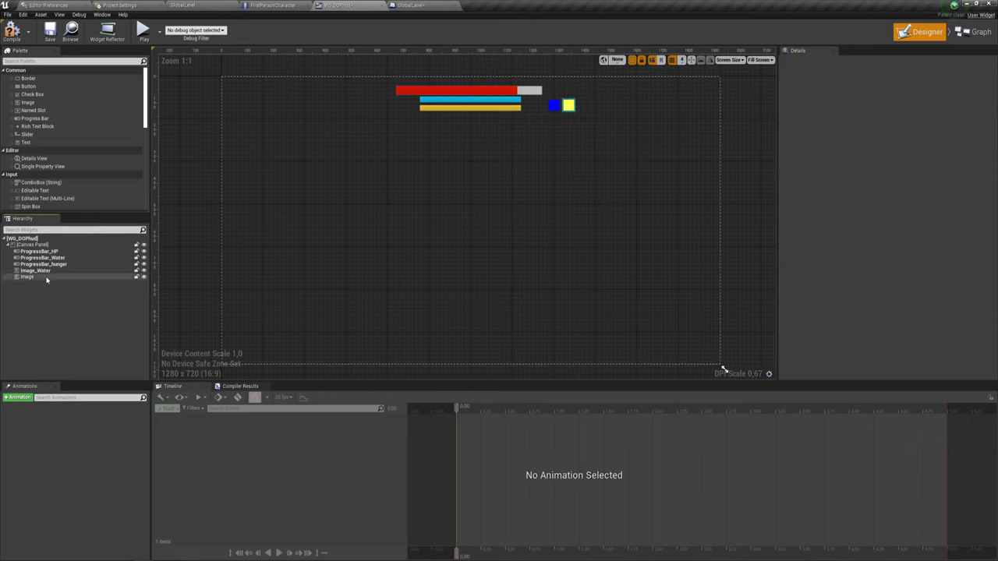
{"action": "left_click", "coordinate": [46, 272]}
{"action": "left_click", "coordinate": [25, 399]}
{"action": "type", "text": "Anim_water"}
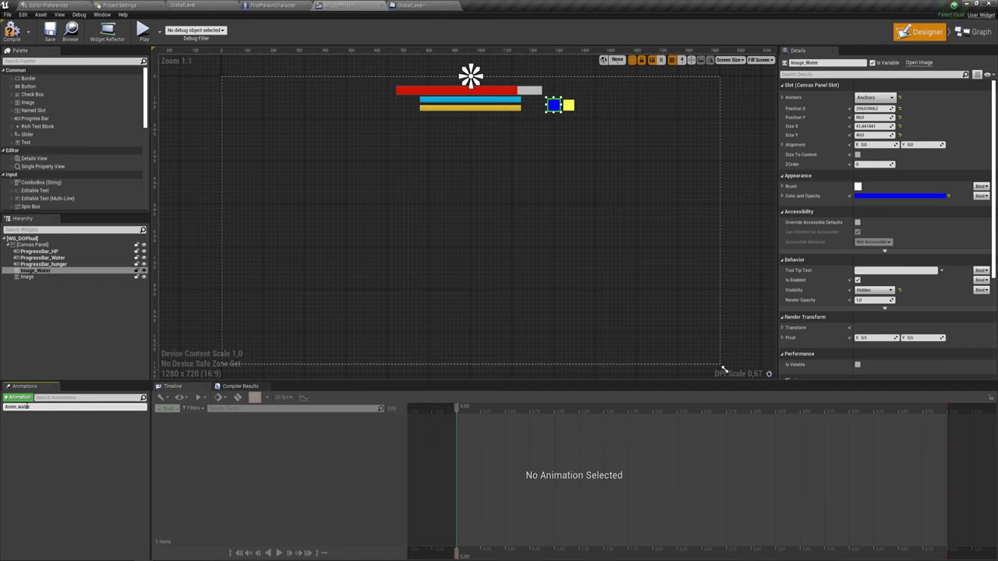
{"action": "key", "text": "Return"}
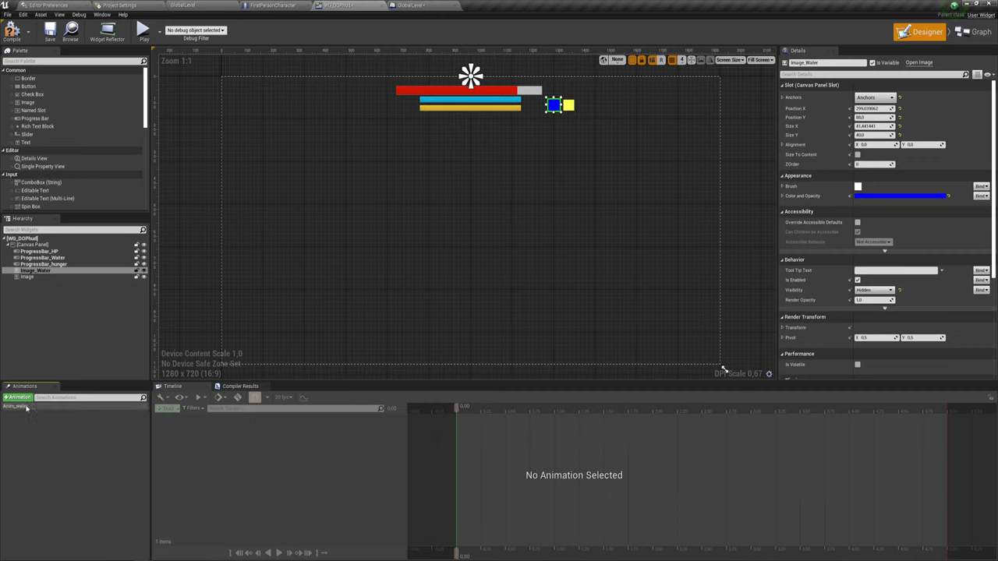
{"action": "left_click", "coordinate": [15, 407]}
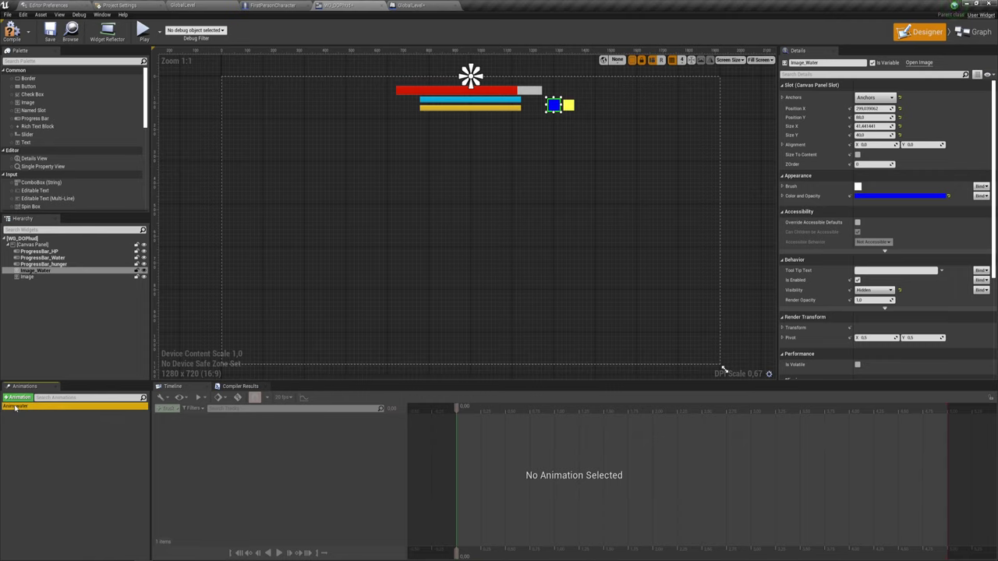
{"action": "left_click", "coordinate": [165, 407]}
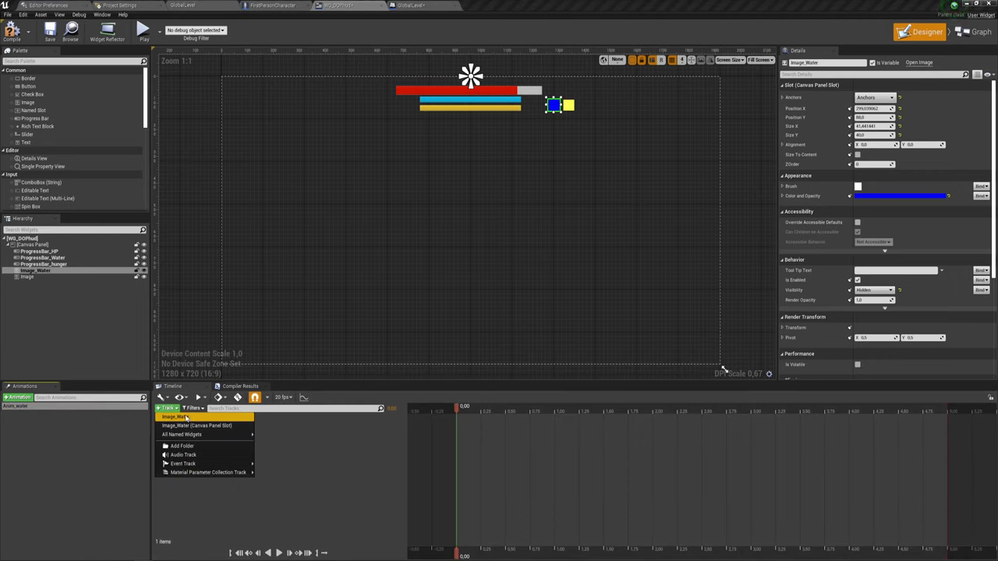
Step: Add an Image_Water track animating Color and Opacity in Anim_water
{"action": "left_click", "coordinate": [186, 418]}
{"action": "left_click", "coordinate": [395, 419]}
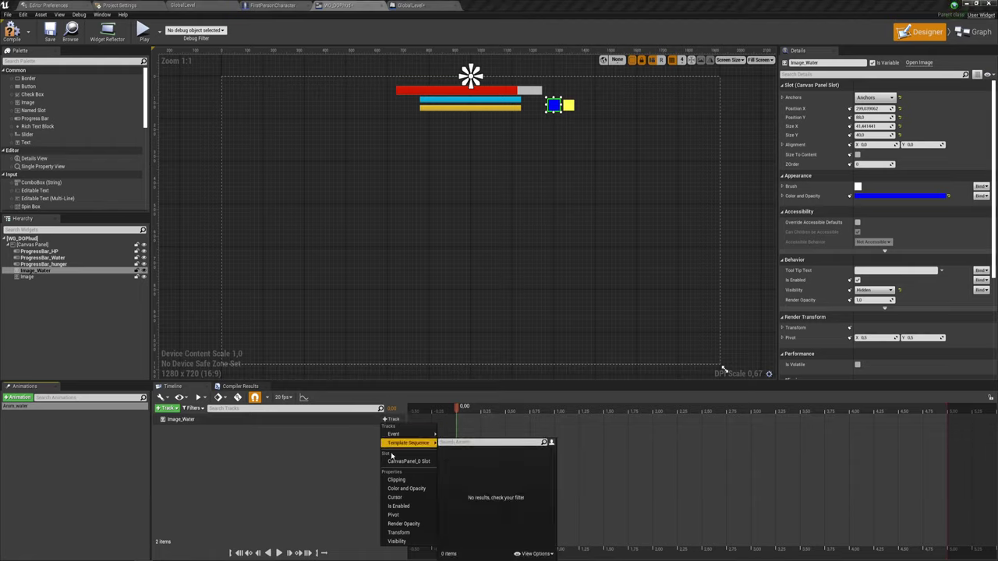
{"action": "left_click", "coordinate": [402, 493]}
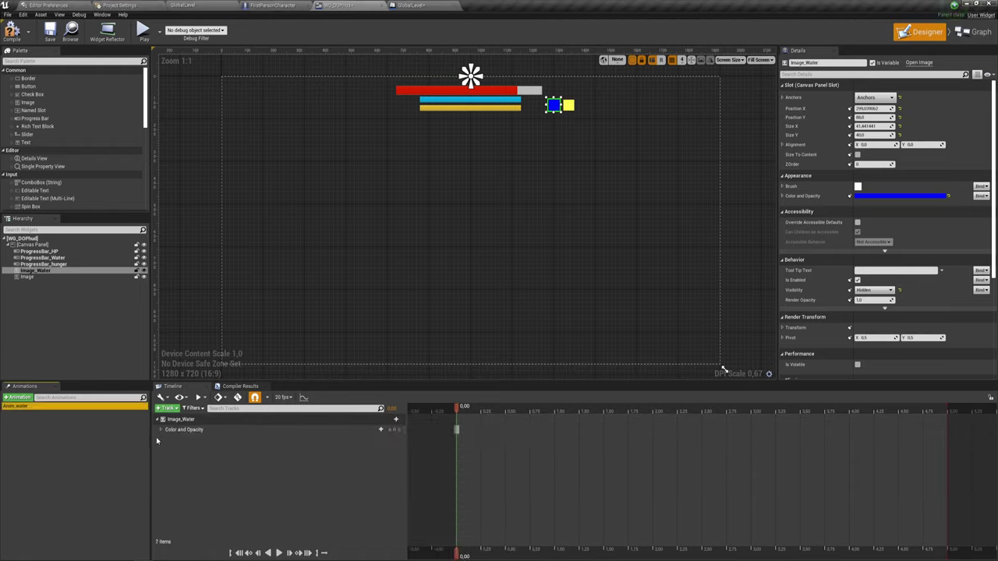
{"action": "left_click", "coordinate": [160, 430]}
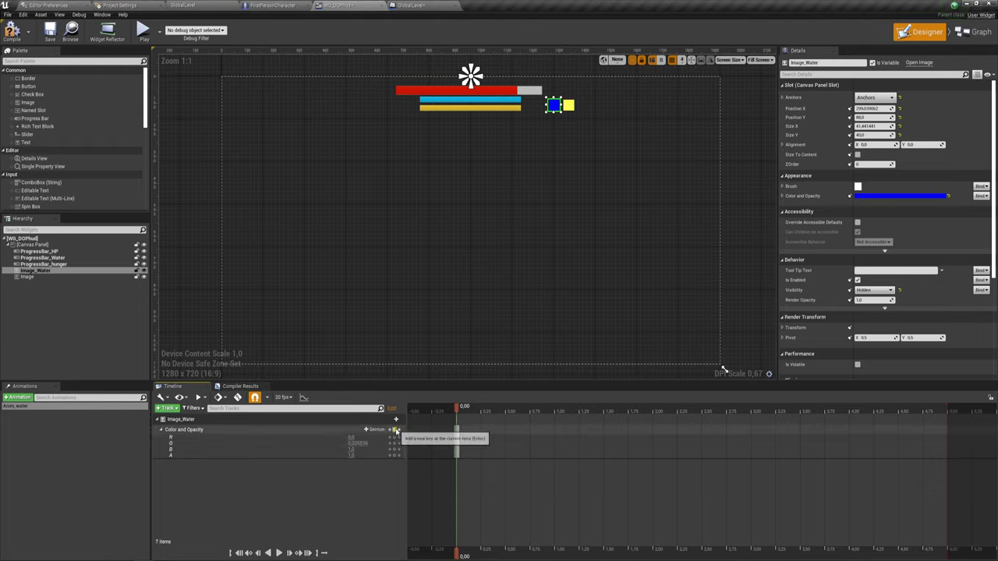
Step: Key alpha 0.1 at 0.20 s, 1.0 at 0.40 s, and a closing key at 0.55 s
{"action": "left_click_drag", "start_coordinate": [456, 408], "coordinate": [478, 413]}
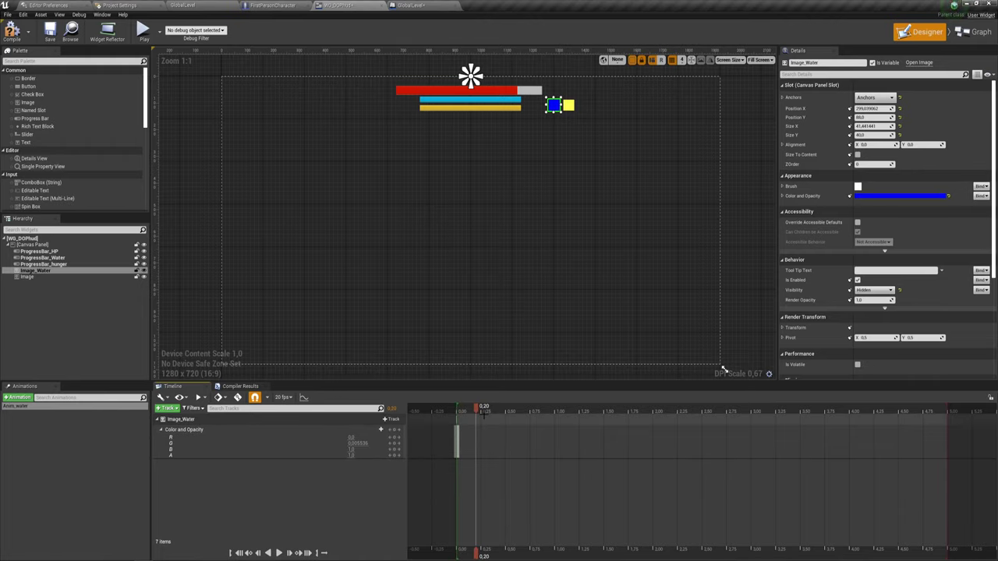
{"action": "left_click", "coordinate": [351, 456]}
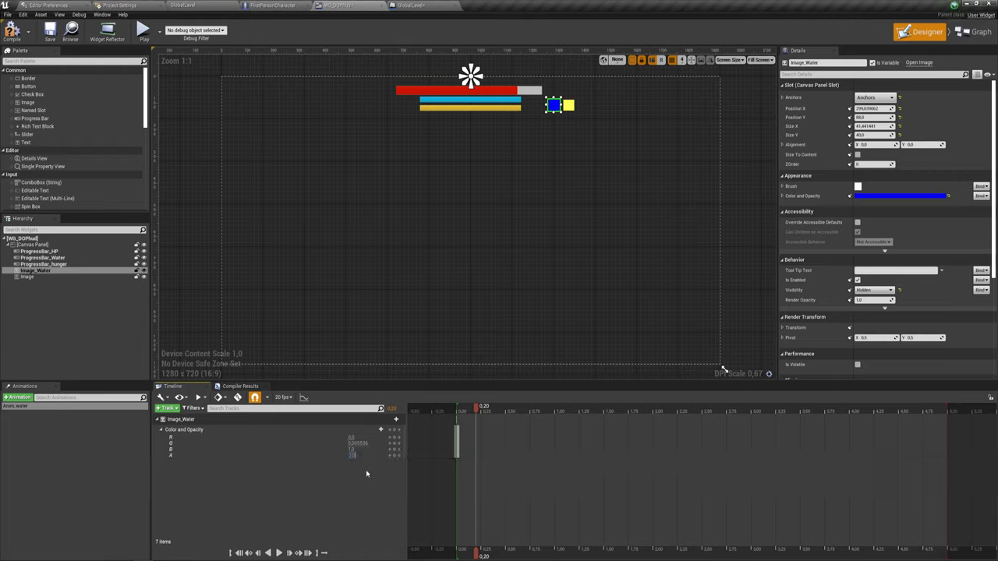
{"action": "key", "text": "Return"}
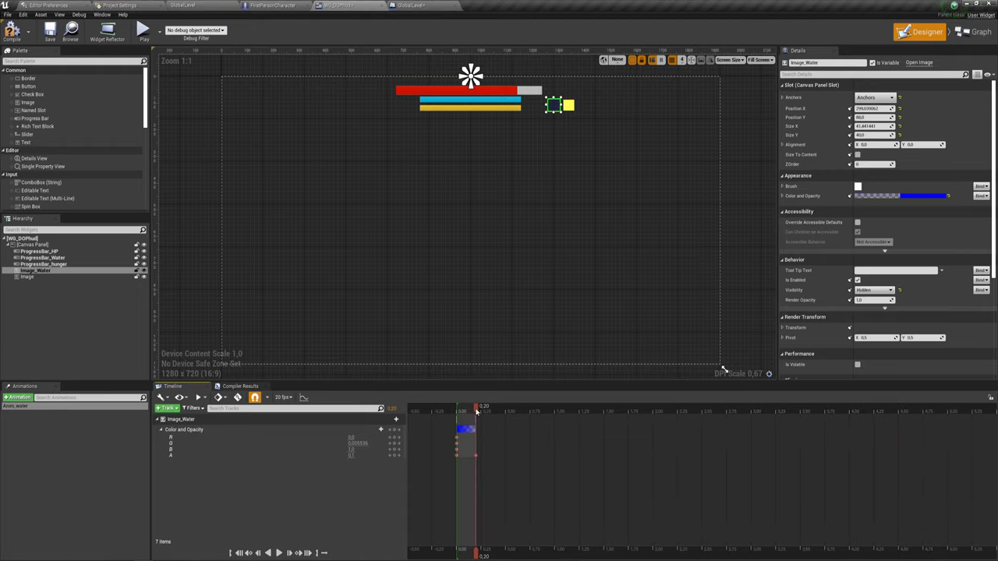
{"action": "left_click_drag", "start_coordinate": [477, 410], "coordinate": [496, 411]}
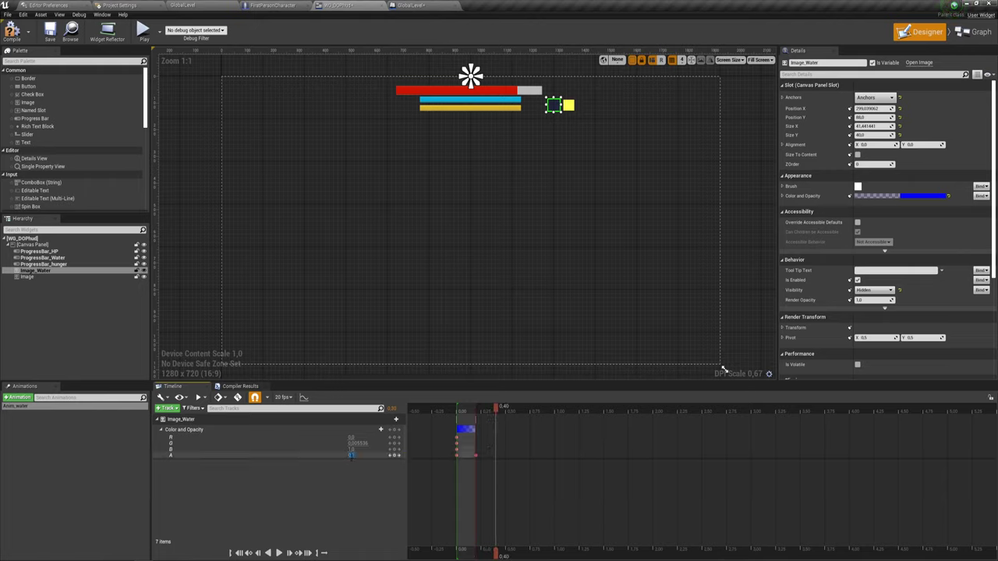
{"action": "key", "text": "Return"}
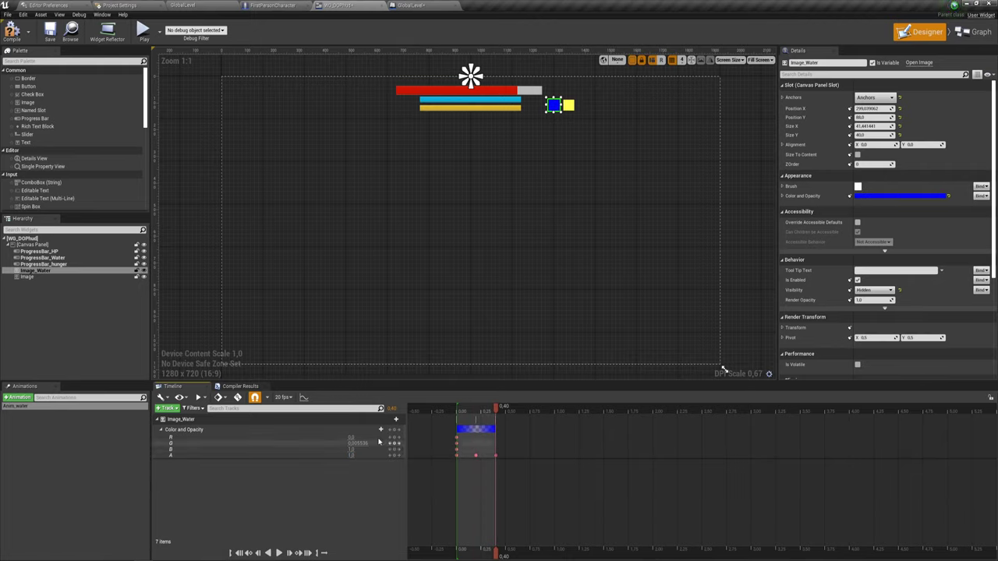
{"action": "left_click_drag", "start_coordinate": [498, 410], "coordinate": [510, 412]}
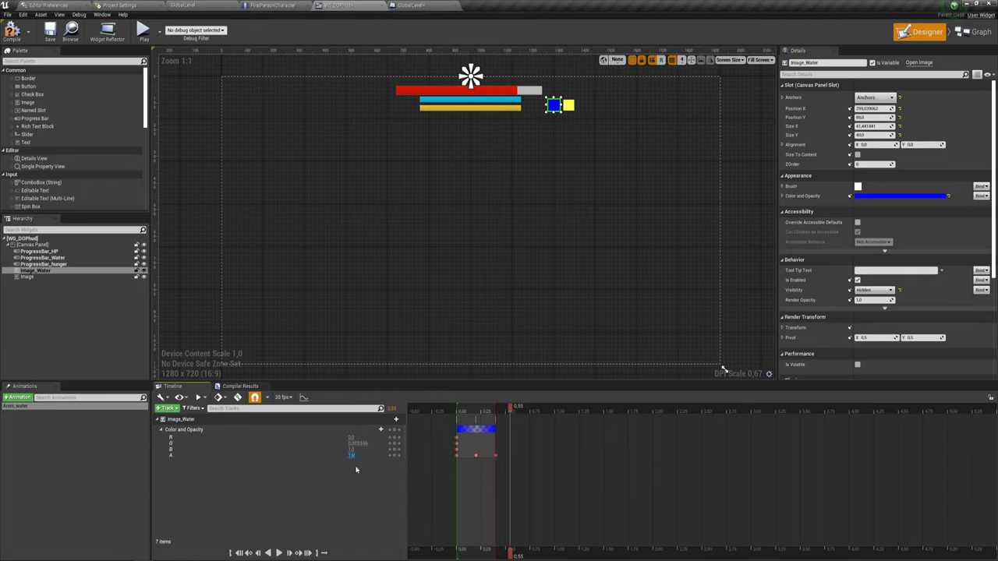
{"action": "left_click", "coordinate": [395, 432]}
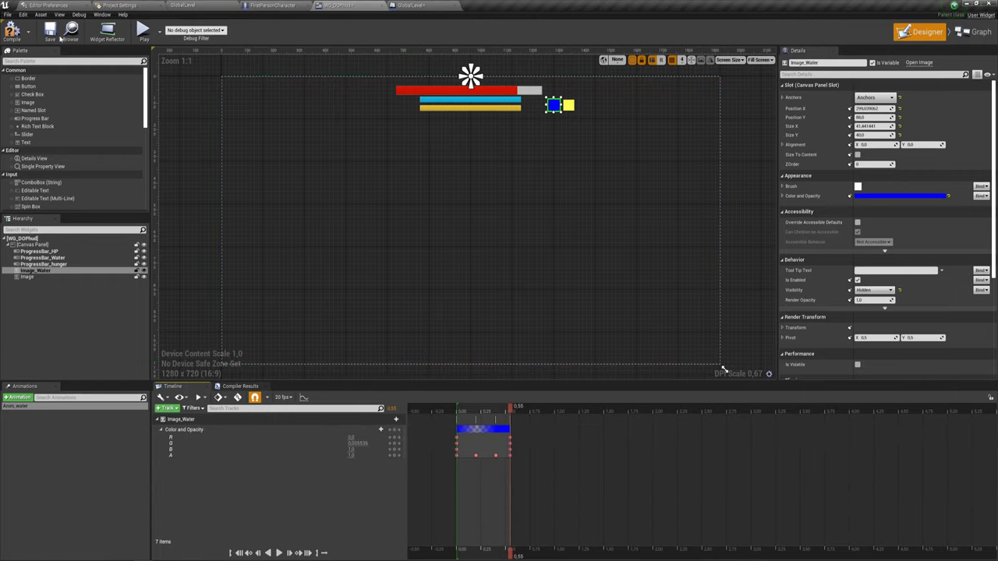
{"action": "left_click", "coordinate": [564, 180]}
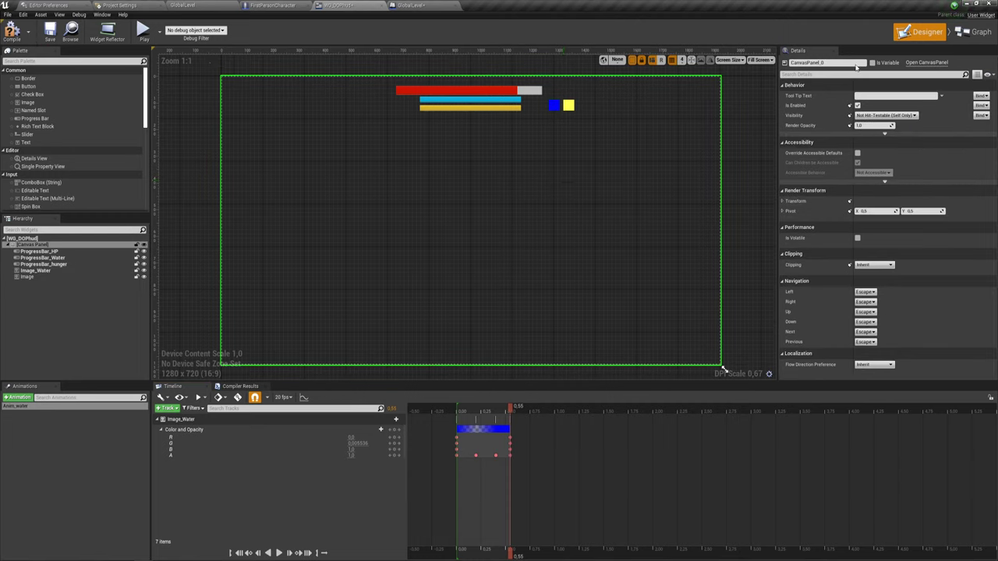
Step: Place an Anim Water reference in the Water Check graph and add a Play Animation node for it
{"action": "left_click", "coordinate": [974, 32]}
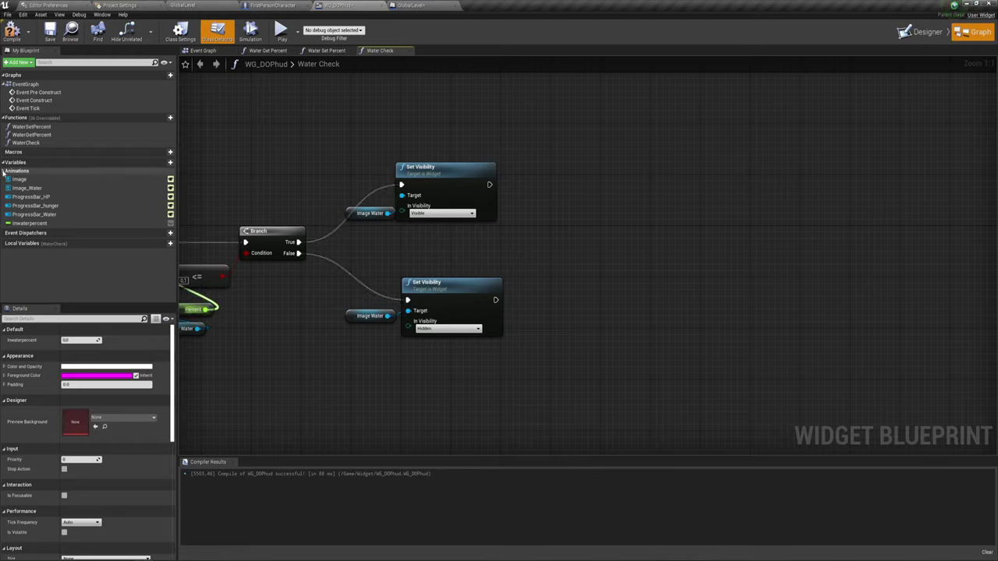
{"action": "left_click", "coordinate": [4, 171]}
{"action": "mouse_move", "coordinate": [29, 179]}
{"action": "left_mouse_down", "text": "ctrl"}
{"action": "mouse_move", "coordinate": [527, 197]}
{"action": "mouse_move", "coordinate": [634, 130]}
{"action": "left_mouse_up", "text": "ctrl"}
{"action": "type", "text": "pla"}
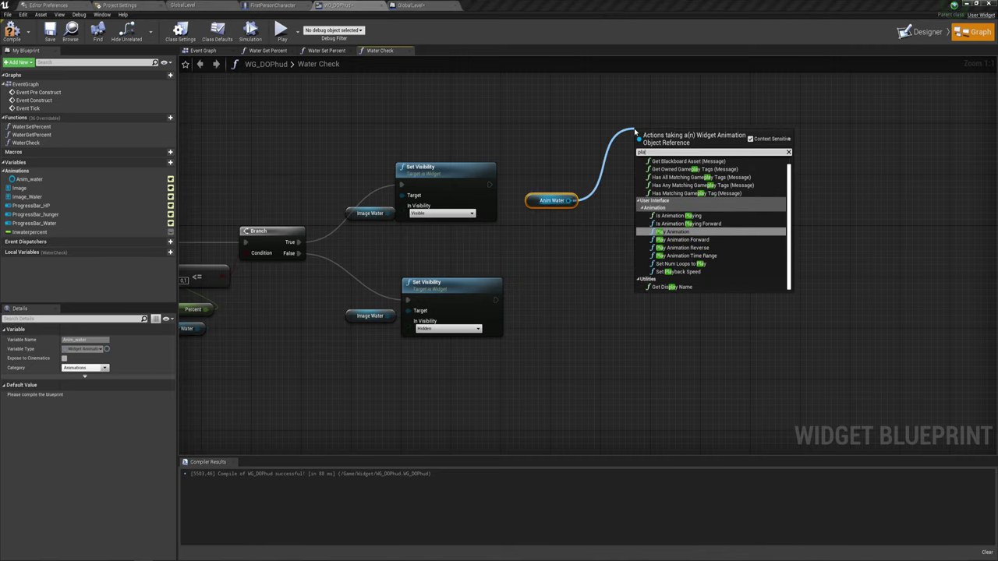
{"action": "type", "text": "u"}
{"action": "key", "text": "BackSpace"}
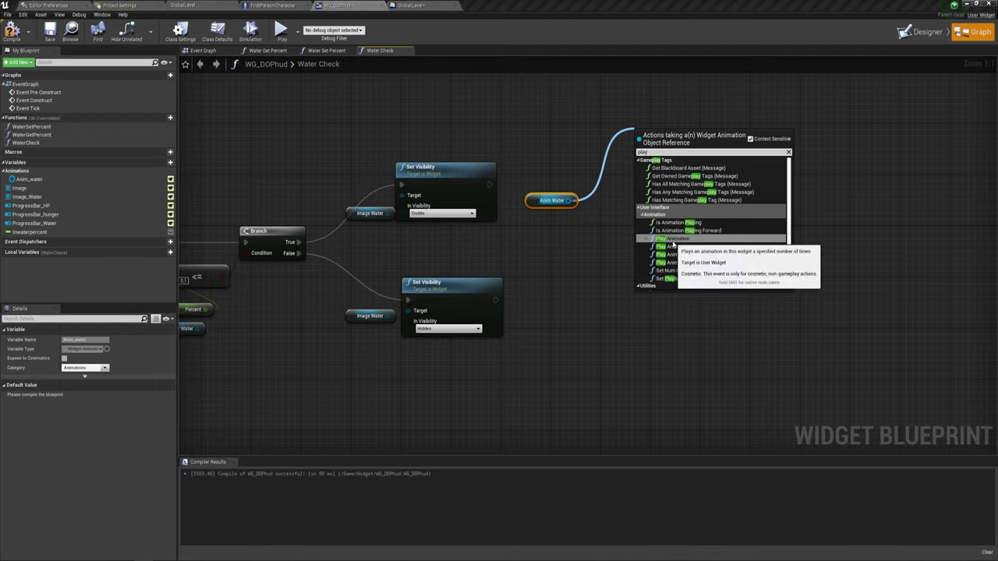
{"action": "left_click", "coordinate": [672, 240]}
Step: Run Play Animation right after Set Visibility (Visible), with Num Loops to Play set to 2
{"action": "left_click_drag", "start_coordinate": [489, 185], "coordinate": [639, 152]}
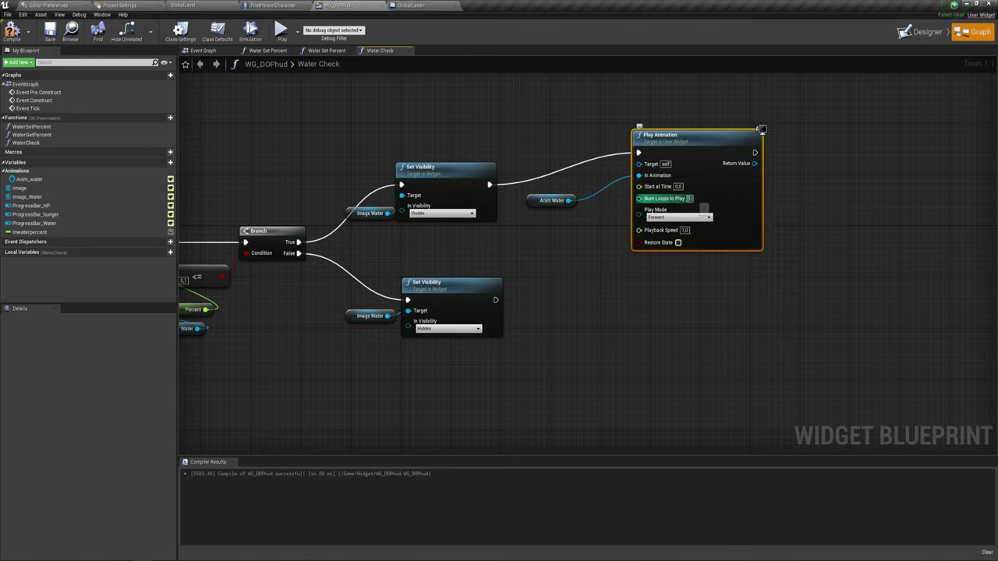
{"action": "left_click", "coordinate": [710, 294]}
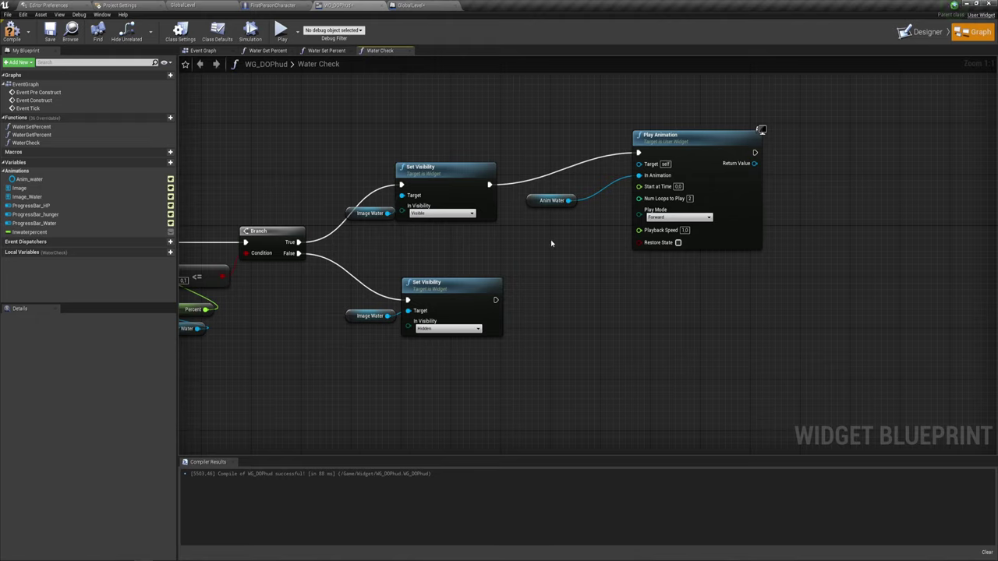
{"action": "left_click_drag", "start_coordinate": [549, 231], "coordinate": [662, 159]}
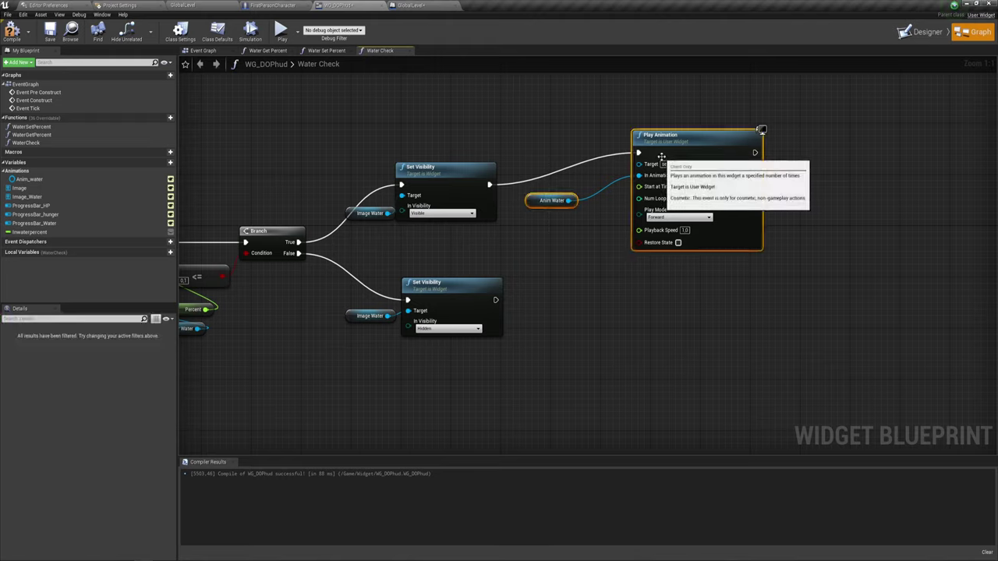
{"action": "left_click", "coordinate": [663, 290]}
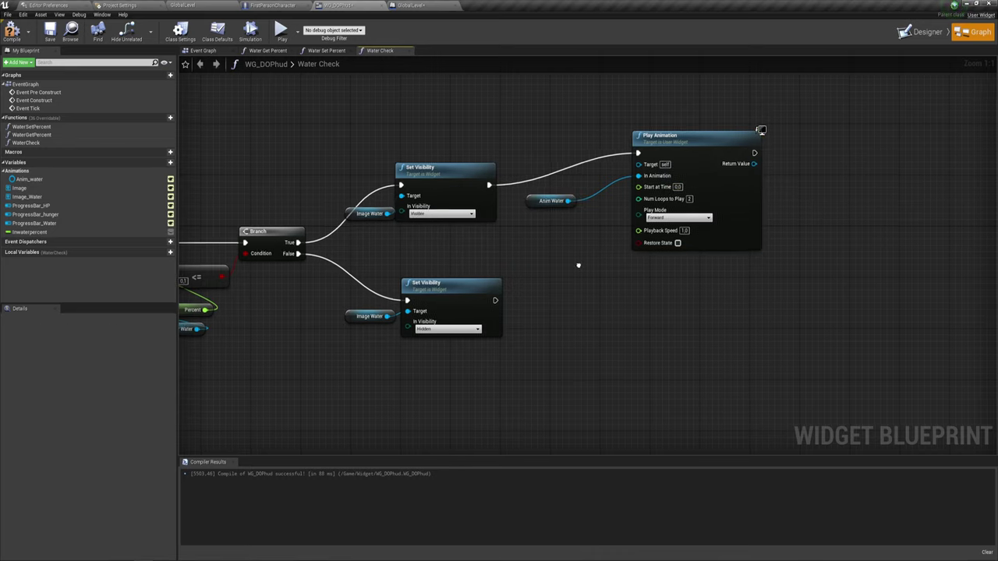
{"action": "right_click_drag", "start_coordinate": [561, 261], "coordinate": [543, 271]}
{"action": "left_click_drag", "start_coordinate": [340, 246], "coordinate": [772, 134]}
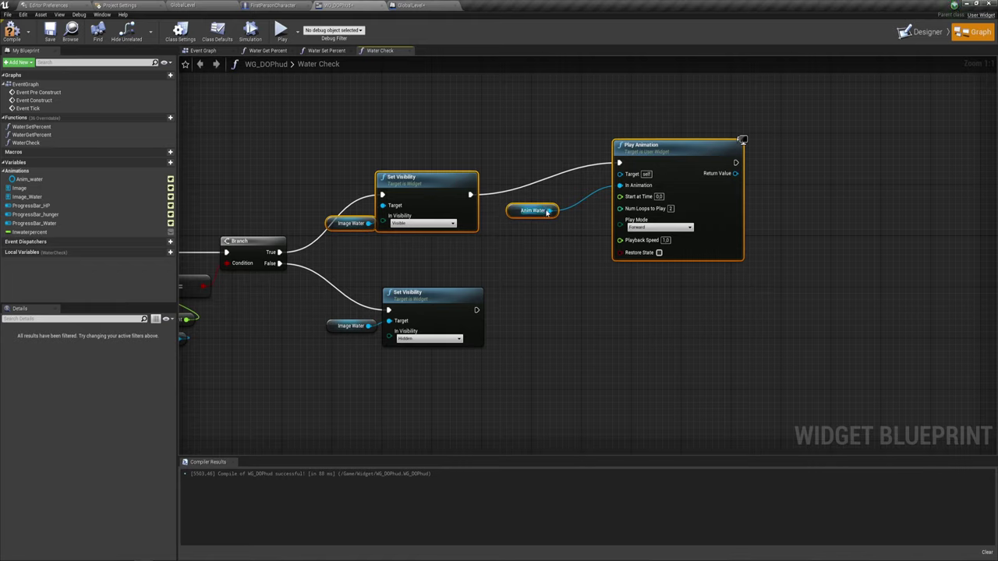
Step: Add a Stop Animation node for Anim Water and run it after Set Visibility (Hidden)
{"action": "left_click_drag", "start_coordinate": [549, 210], "coordinate": [563, 311]}
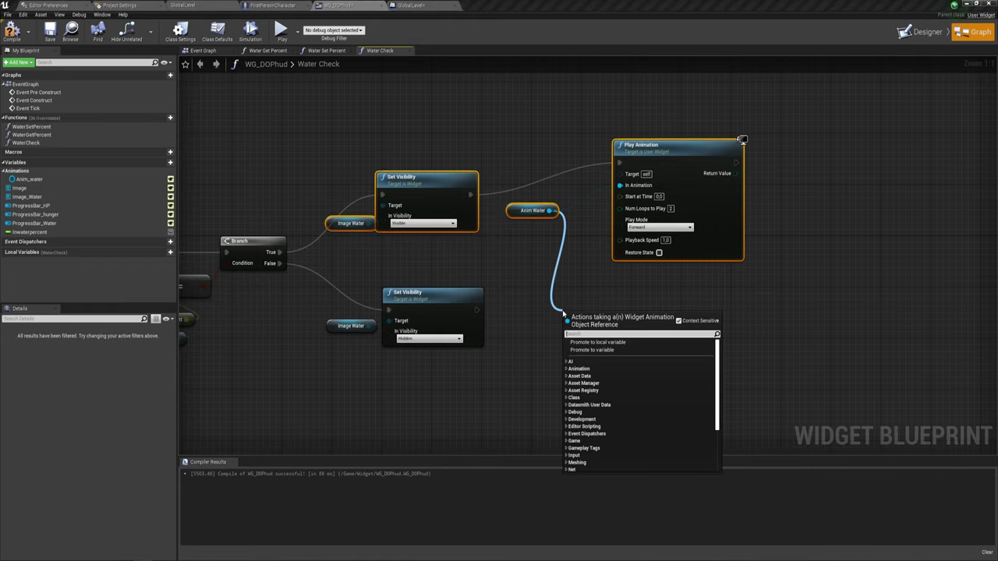
{"action": "type", "text": "plto"}
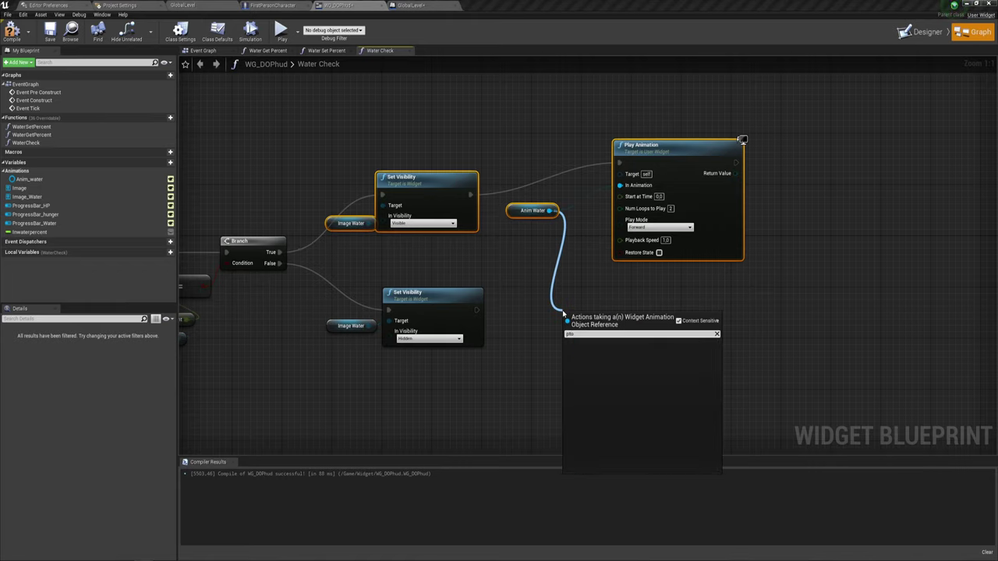
{"action": "key", "text": "BackSpace"}
{"action": "key", "text": "BackSpace"}
{"action": "key", "text": "BackSpace"}
{"action": "key", "text": "BackSpace"}
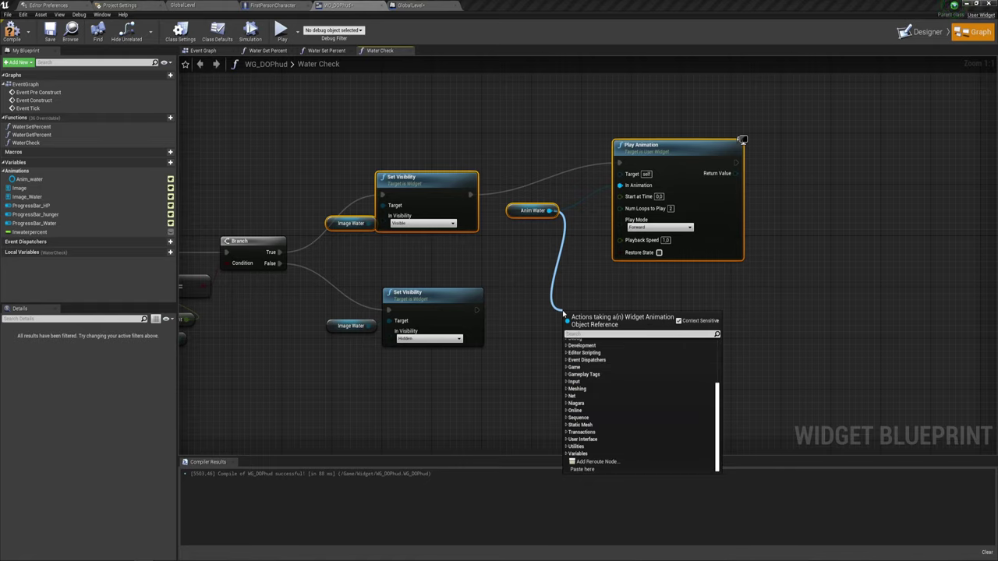
{"action": "type", "text": "stop"}
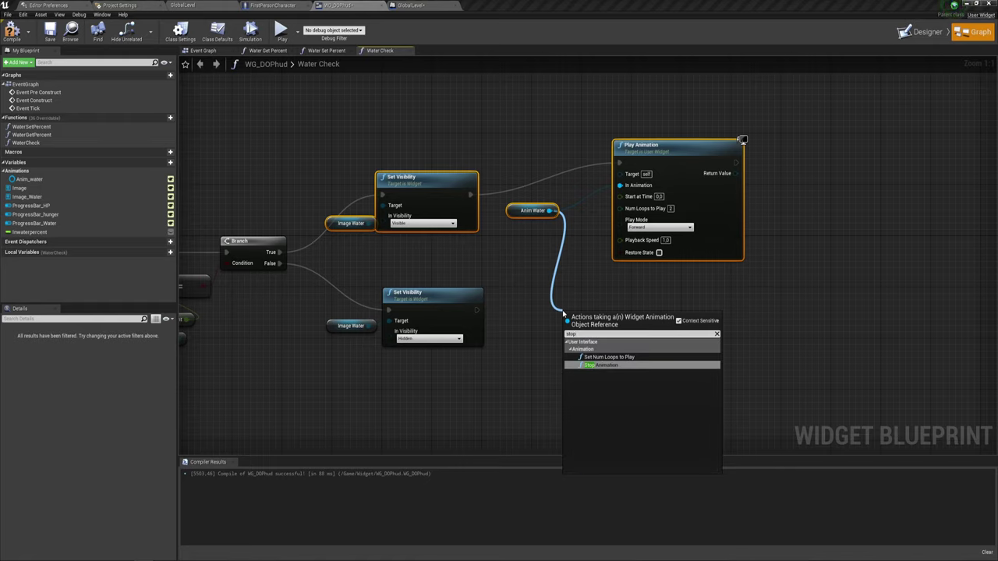
{"action": "key", "text": "Return"}
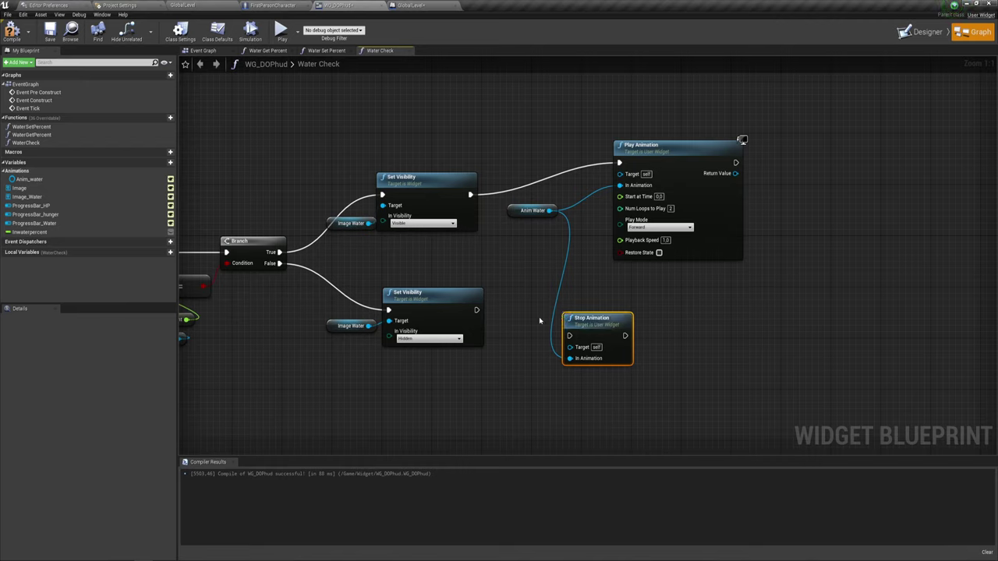
{"action": "mouse_move", "coordinate": [477, 310]}
{"action": "left_mouse_down"}
{"action": "mouse_move", "coordinate": [569, 336]}
{"action": "mouse_move", "coordinate": [651, 303]}
{"action": "left_mouse_up"}
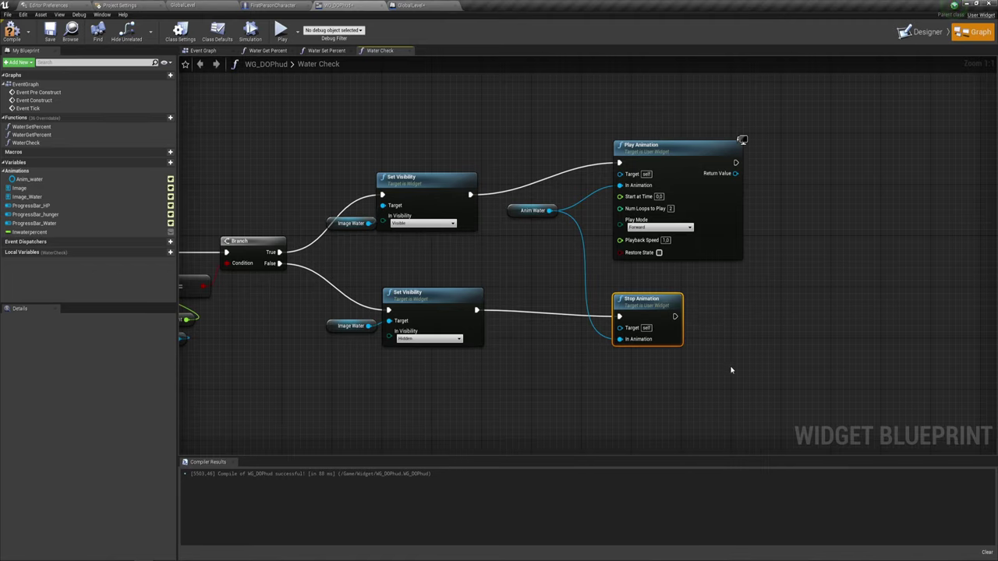
Step: Move the animation nodes beside the visibility nodes and compile WG_DOPhud
{"action": "mouse_move", "coordinate": [735, 407]}
{"action": "left_mouse_down"}
{"action": "mouse_move", "coordinate": [639, 139]}
{"action": "mouse_move", "coordinate": [597, 148]}
{"action": "left_mouse_up"}
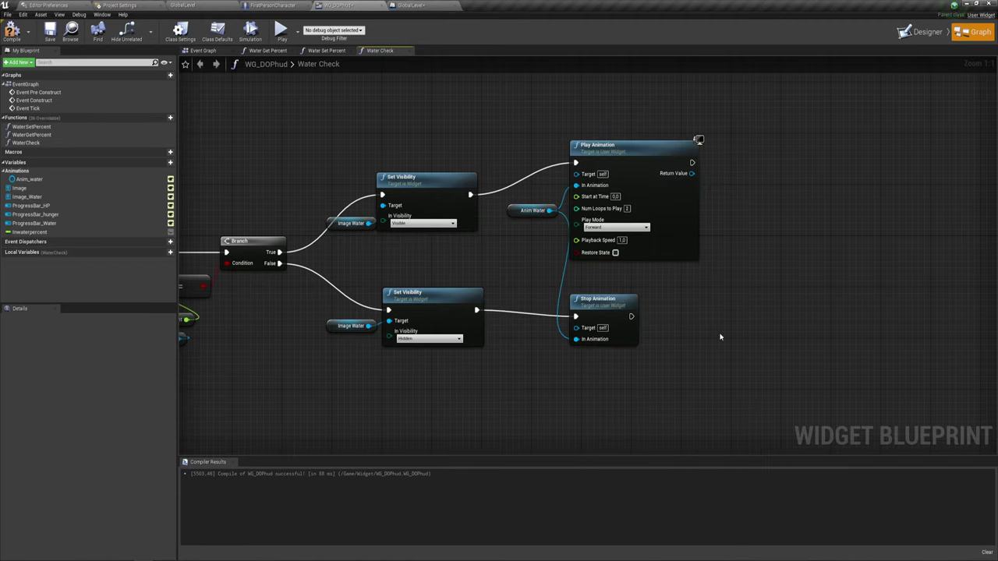
{"action": "right_click_drag", "start_coordinate": [423, 363], "coordinate": [486, 336]}
{"action": "scroll", "coordinate": [486, 337], "scroll_direction": "down", "scroll_amount": 1}
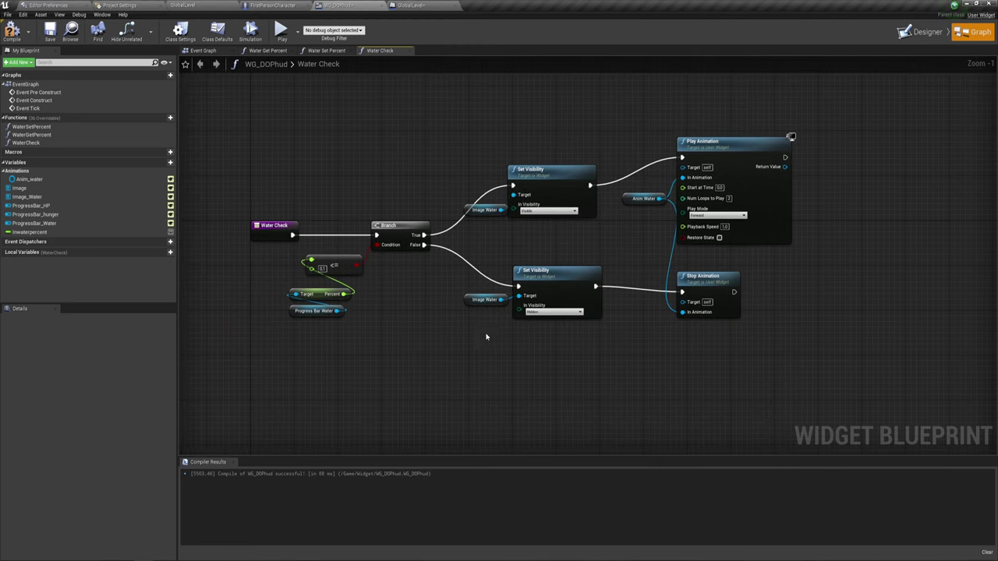
{"action": "left_click", "coordinate": [12, 31]}
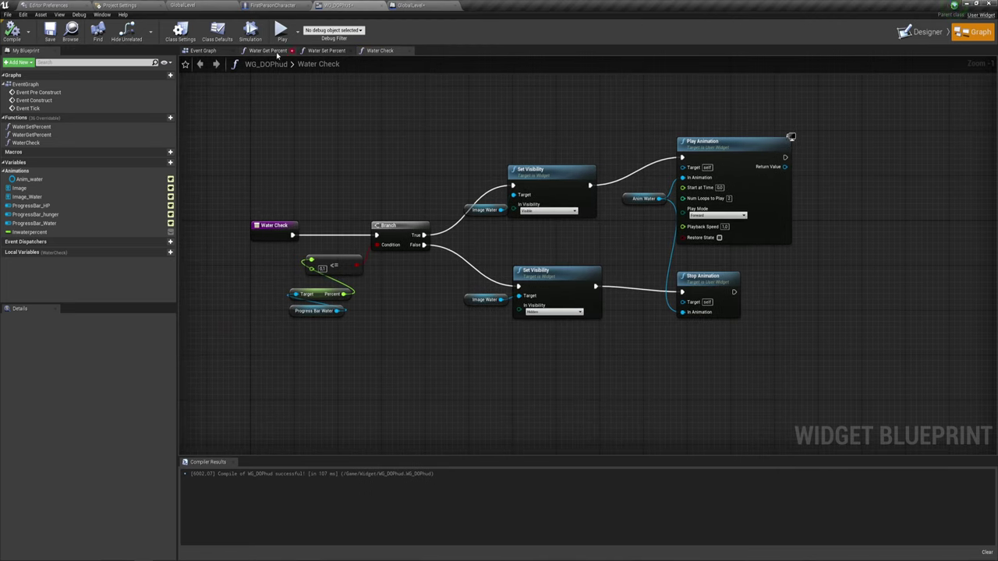
Step: In Water Set Percent, add a Water Check call after each of the two Set Percent nodes
{"action": "left_click", "coordinate": [328, 51]}
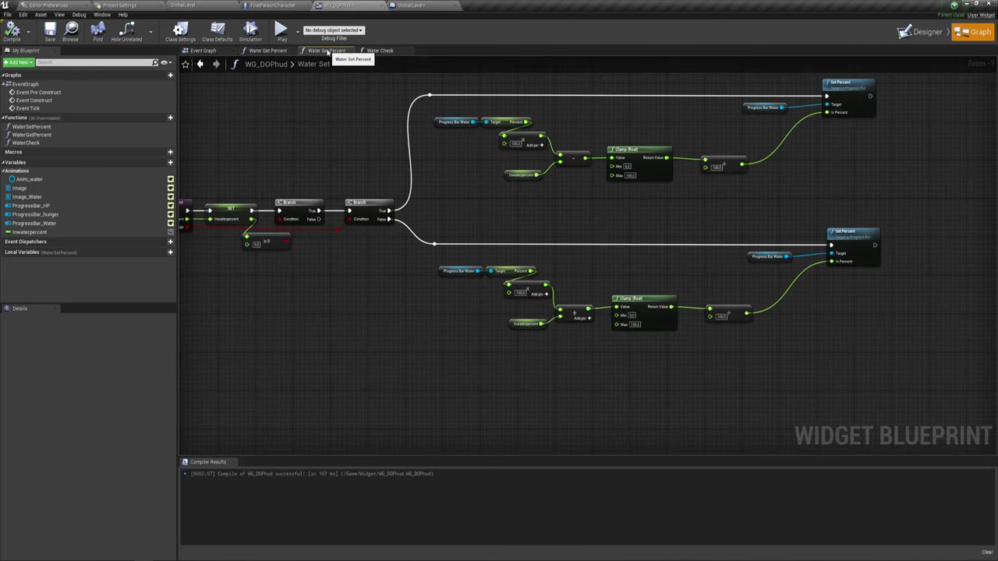
{"action": "scroll", "coordinate": [613, 229], "scroll_direction": "down", "scroll_amount": 3}
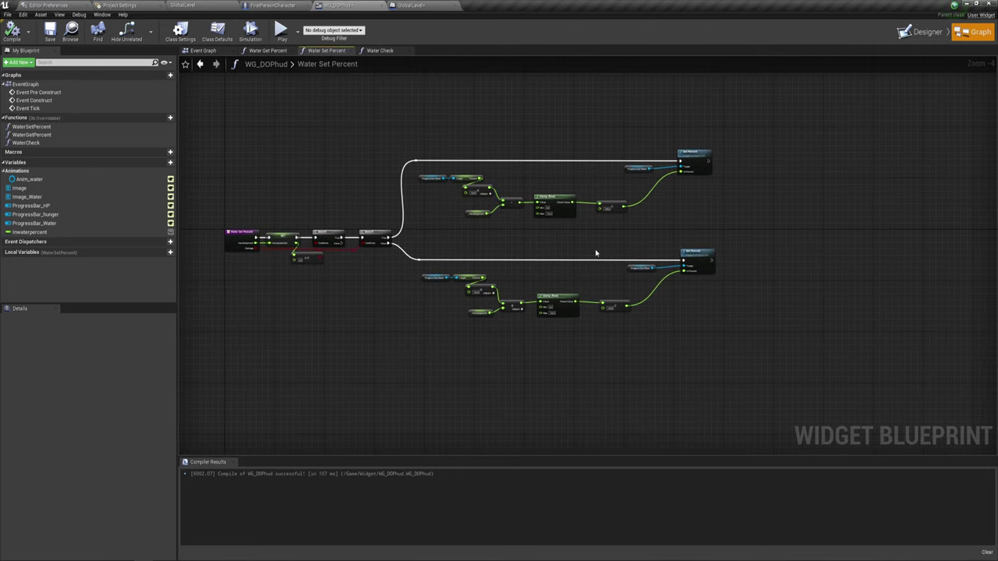
{"action": "scroll", "coordinate": [655, 238], "scroll_direction": "up", "scroll_amount": 2}
{"action": "right_click_drag", "start_coordinate": [697, 218], "coordinate": [392, 281]}
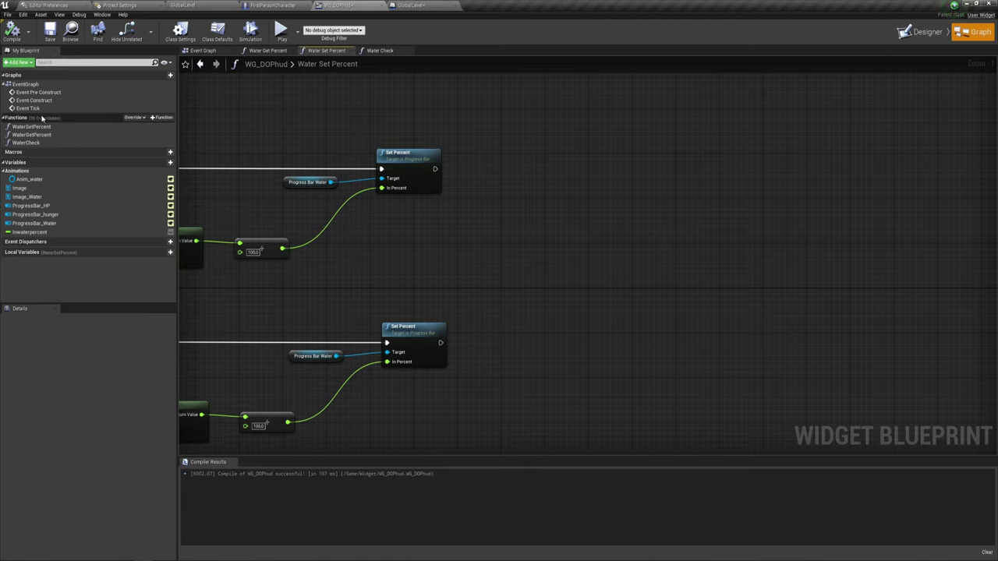
{"action": "left_click_drag", "start_coordinate": [26, 143], "coordinate": [437, 170]}
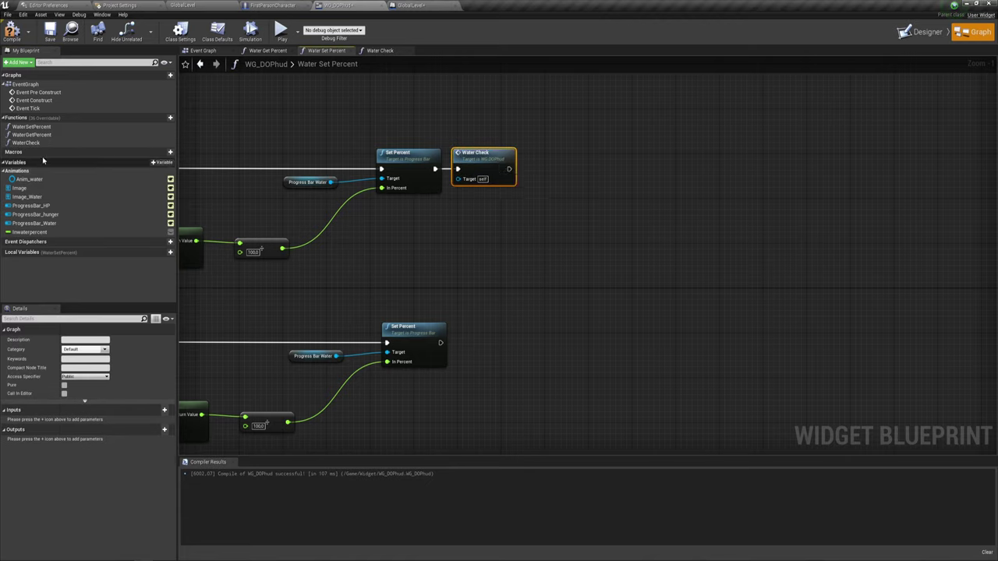
{"action": "left_click_drag", "start_coordinate": [26, 143], "coordinate": [444, 343]}
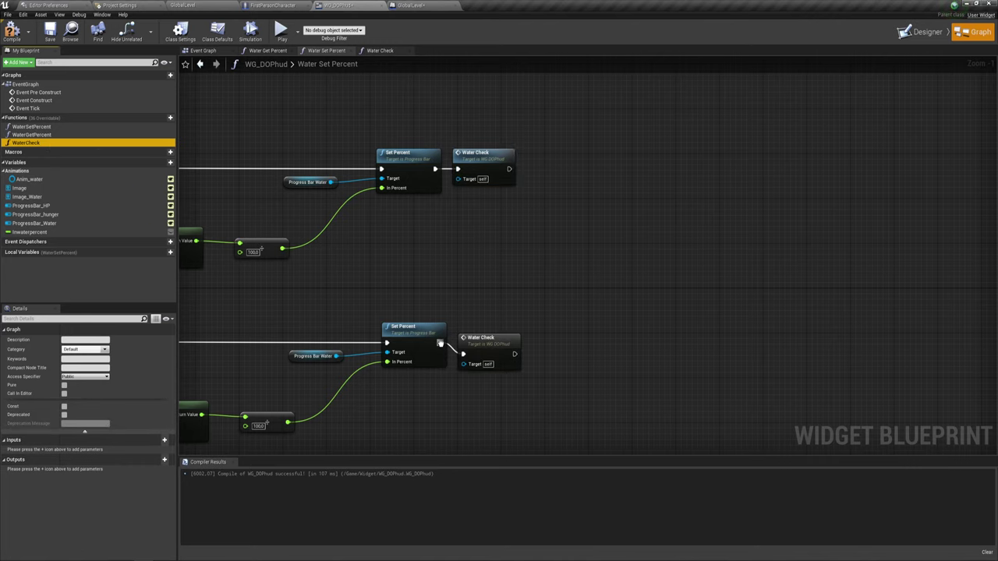
Step: Arrange the upper and lower Water Check calls next to their Set Percent nodes and the Branch
{"action": "left_click", "coordinate": [480, 331]}
{"action": "right_click_drag", "start_coordinate": [587, 352], "coordinate": [786, 331]}
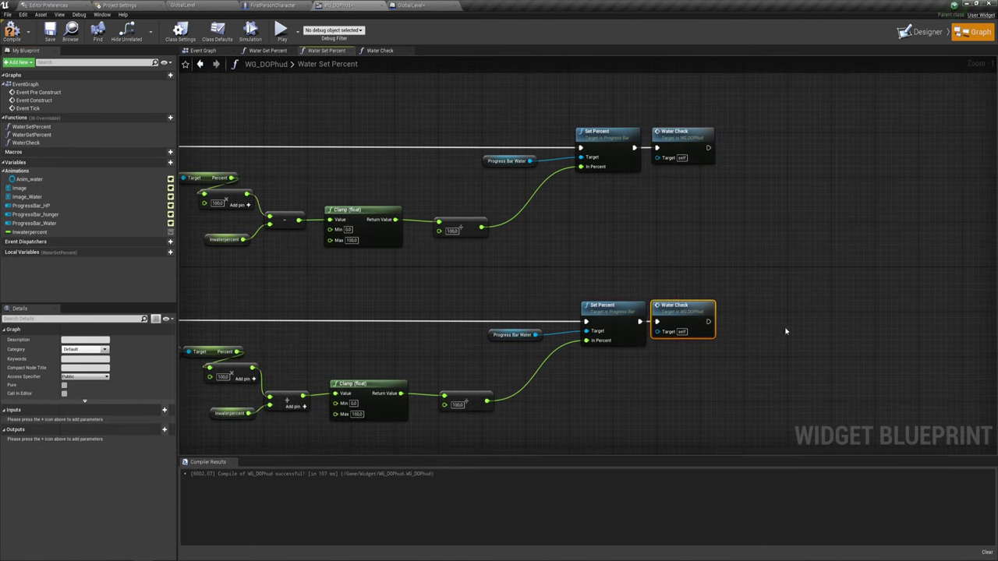
{"action": "right_click_drag", "start_coordinate": [499, 281], "coordinate": [567, 257]}
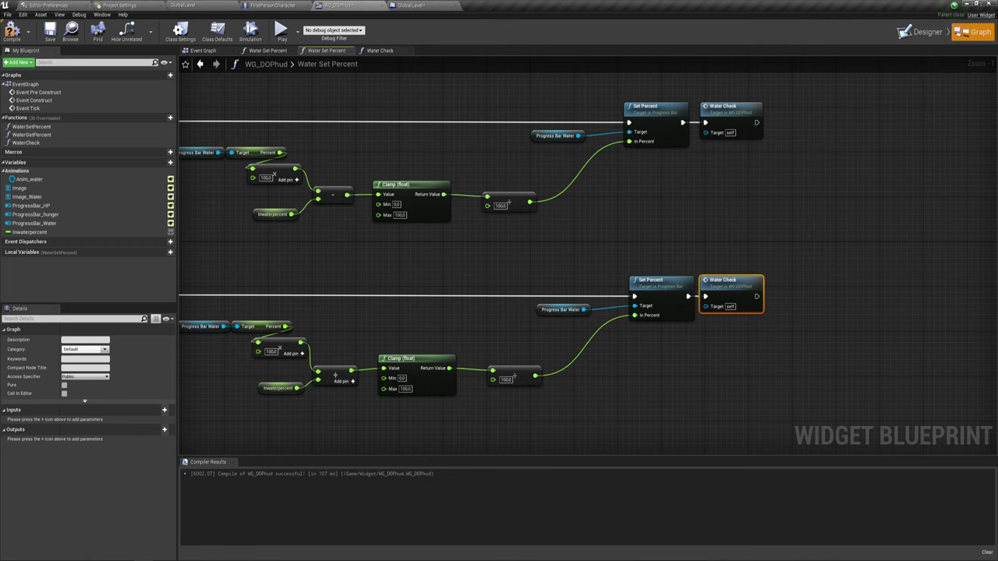
{"action": "right_click_drag", "start_coordinate": [261, 135], "coordinate": [349, 146]}
{"action": "right_click_drag", "start_coordinate": [754, 222], "coordinate": [581, 220]}
{"action": "left_click_drag", "start_coordinate": [597, 201], "coordinate": [687, 134]}
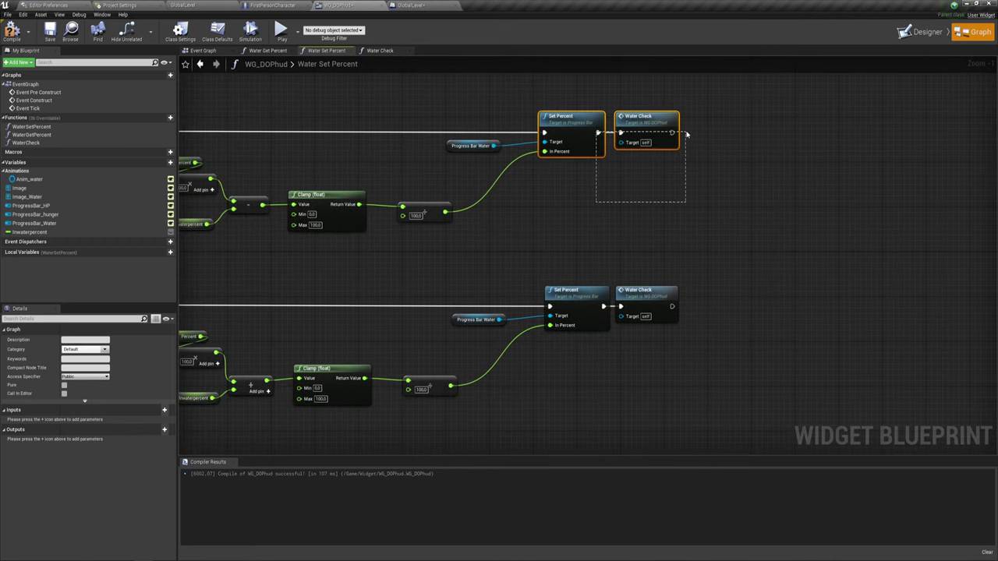
{"action": "left_click", "coordinate": [651, 188]}
{"action": "left_click_drag", "start_coordinate": [654, 206], "coordinate": [688, 98]}
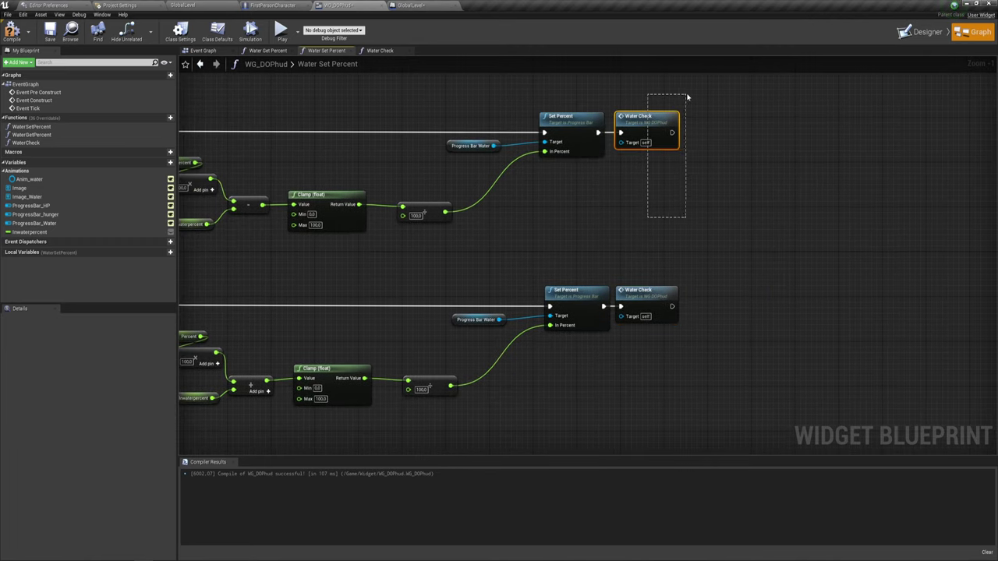
{"action": "right_click_drag", "start_coordinate": [724, 195], "coordinate": [674, 215]}
Step: Review the Water Check graph's Branch, condition, visibility and animation nodes
{"action": "left_click", "coordinate": [385, 50]}
{"action": "right_click_drag", "start_coordinate": [595, 257], "coordinate": [528, 256]}
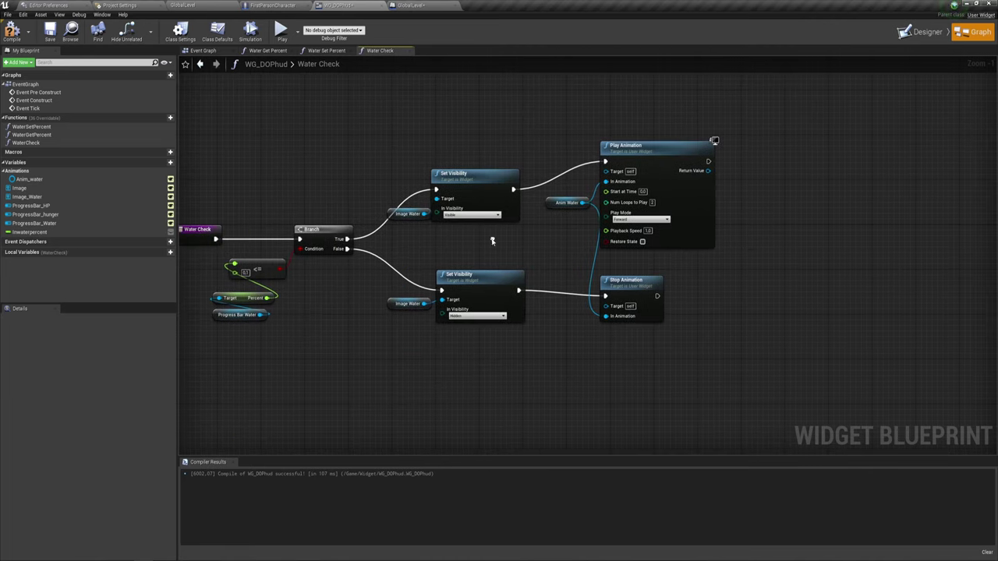
{"action": "left_click_drag", "start_coordinate": [400, 228], "coordinate": [767, 137]}
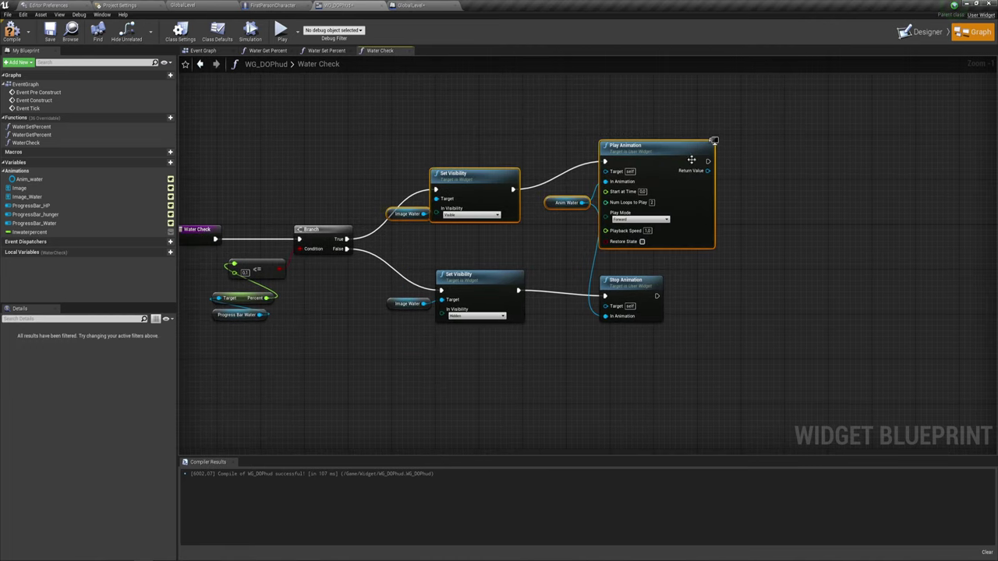
{"action": "left_click_drag", "start_coordinate": [220, 350], "coordinate": [327, 214]}
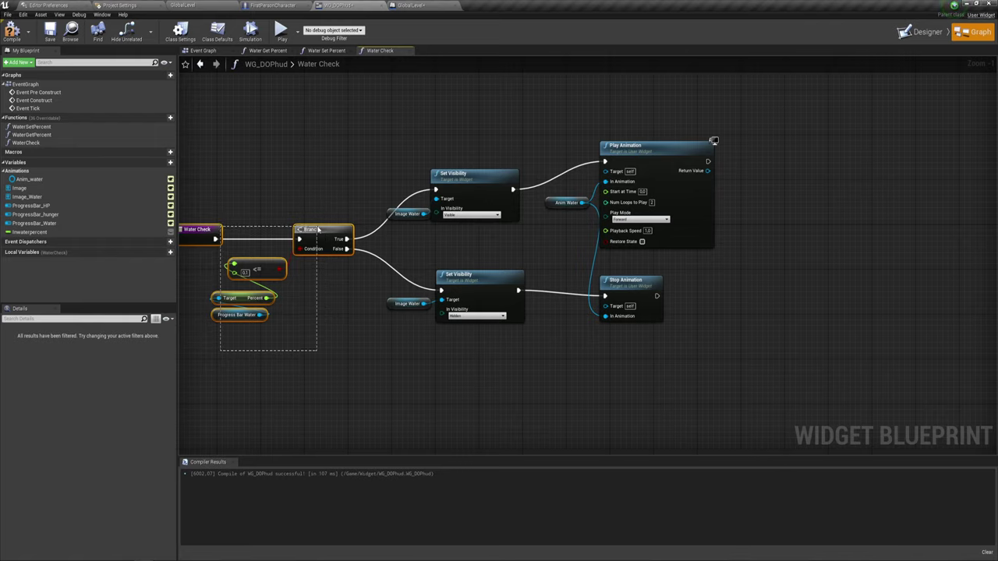
{"action": "left_click_drag", "start_coordinate": [250, 192], "coordinate": [250, 326]}
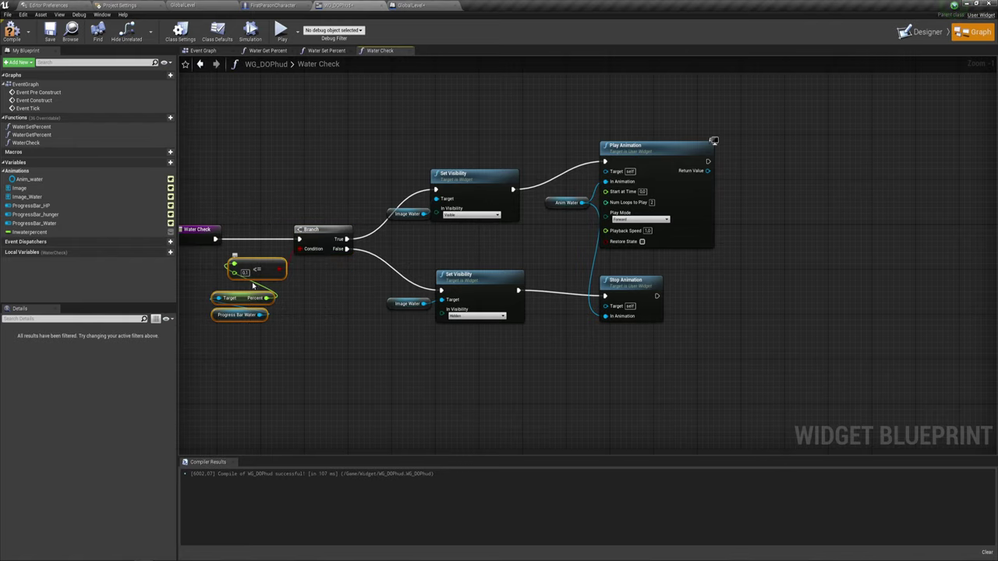
{"action": "right_click_drag", "start_coordinate": [308, 319], "coordinate": [361, 325]}
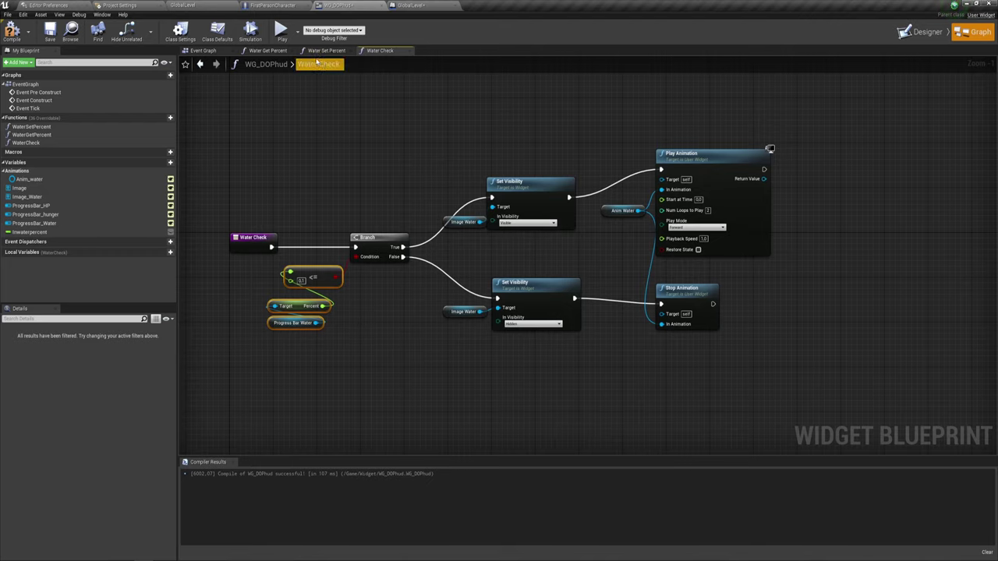
{"action": "left_click_drag", "start_coordinate": [296, 140], "coordinate": [711, 407]}
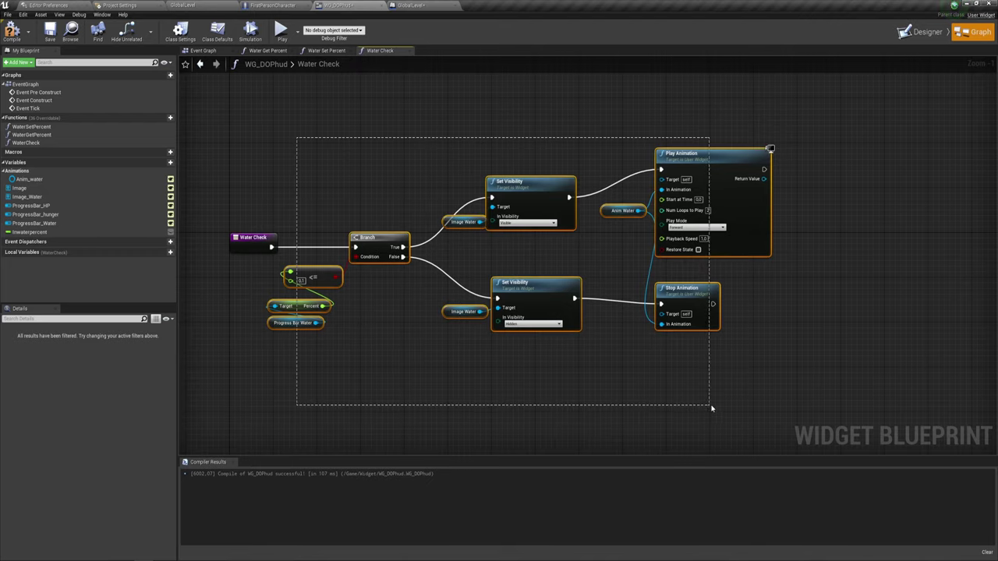
Step: Back in Water Set Percent, select both Water Check calls, compile the widget and start a play test
{"action": "left_click", "coordinate": [332, 51]}
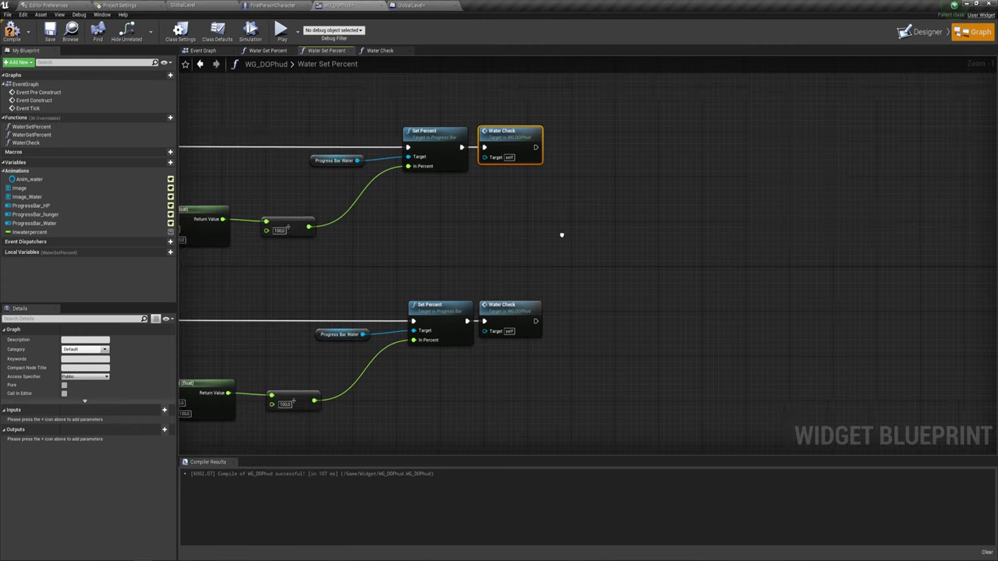
{"action": "scroll", "coordinate": [552, 315], "scroll_direction": "down", "scroll_amount": 4}
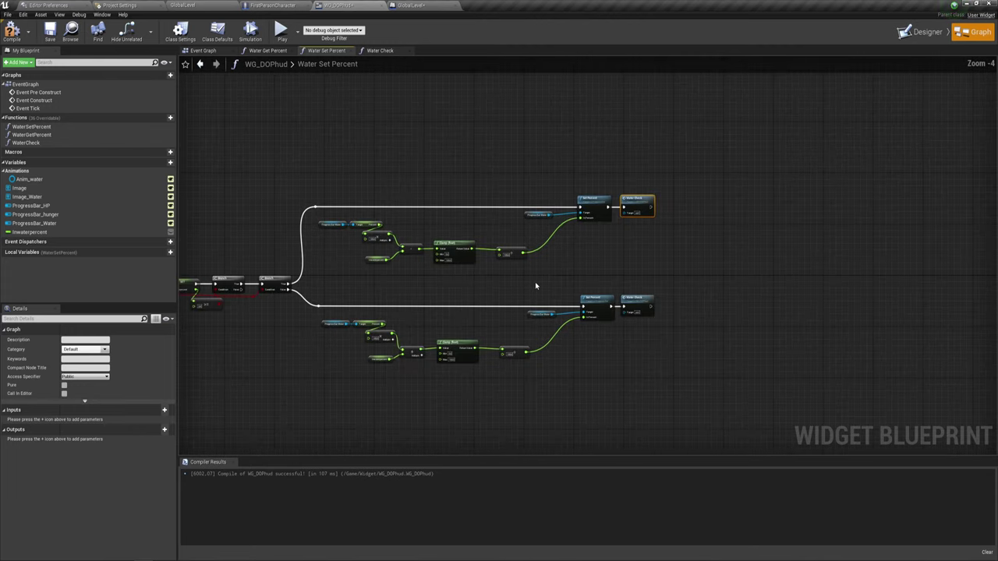
{"action": "left_click_drag", "start_coordinate": [626, 171], "coordinate": [660, 392]}
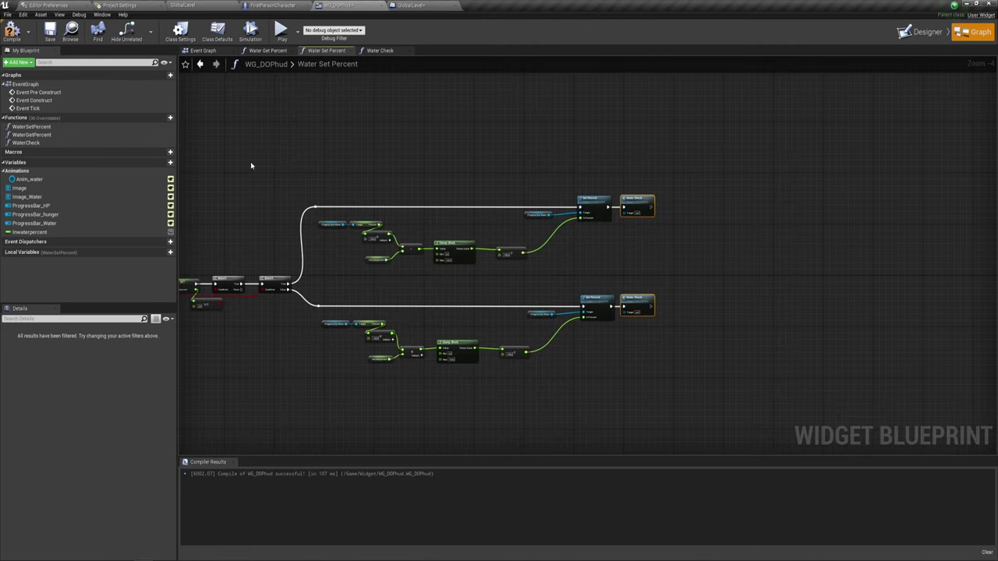
{"action": "left_click", "coordinate": [12, 32]}
{"action": "left_click", "coordinate": [279, 31]}
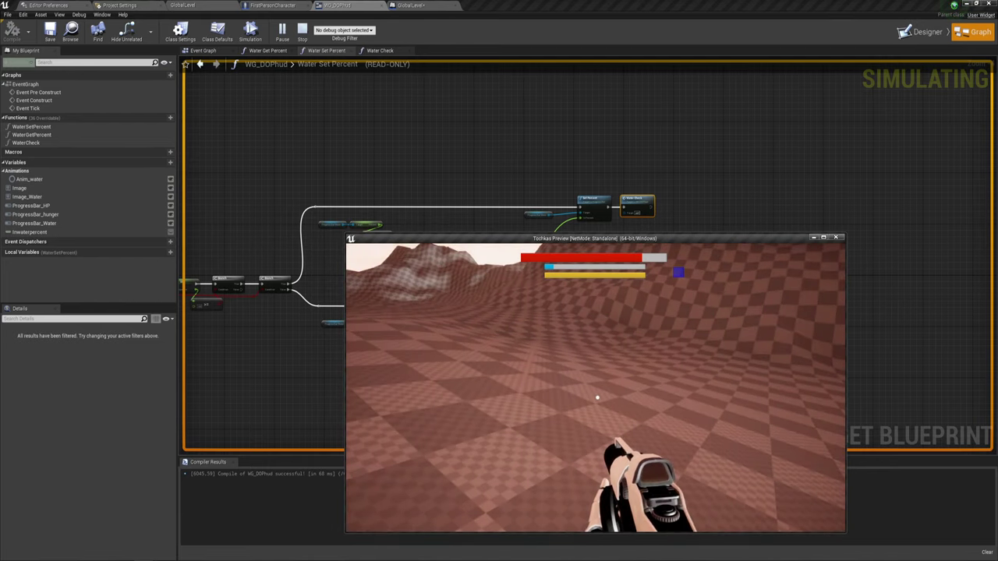
Step: Stop the play test, close the Message Log and open the GlobalLevel level blueprint
{"action": "key", "text": "Escape"}
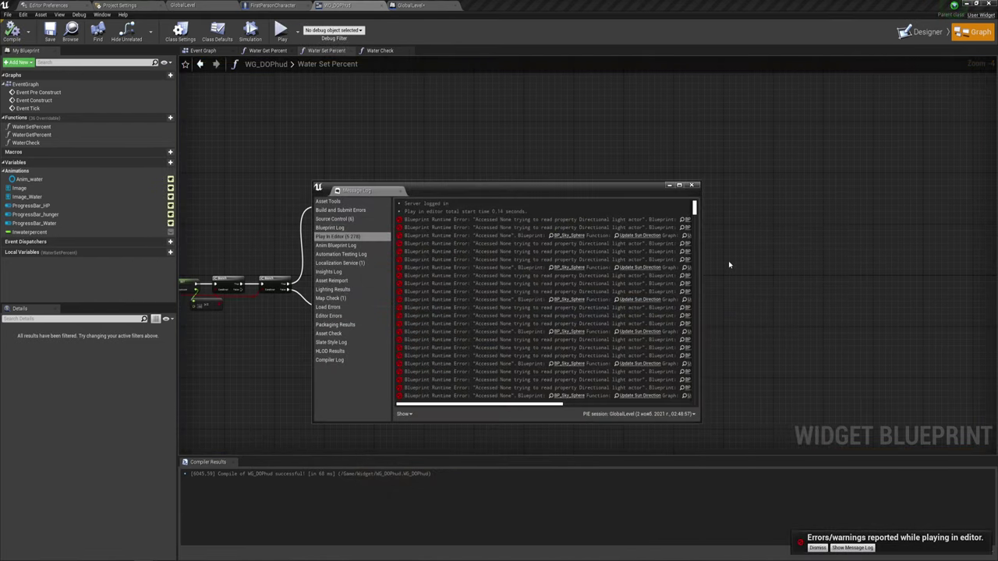
{"action": "left_click", "coordinate": [693, 188]}
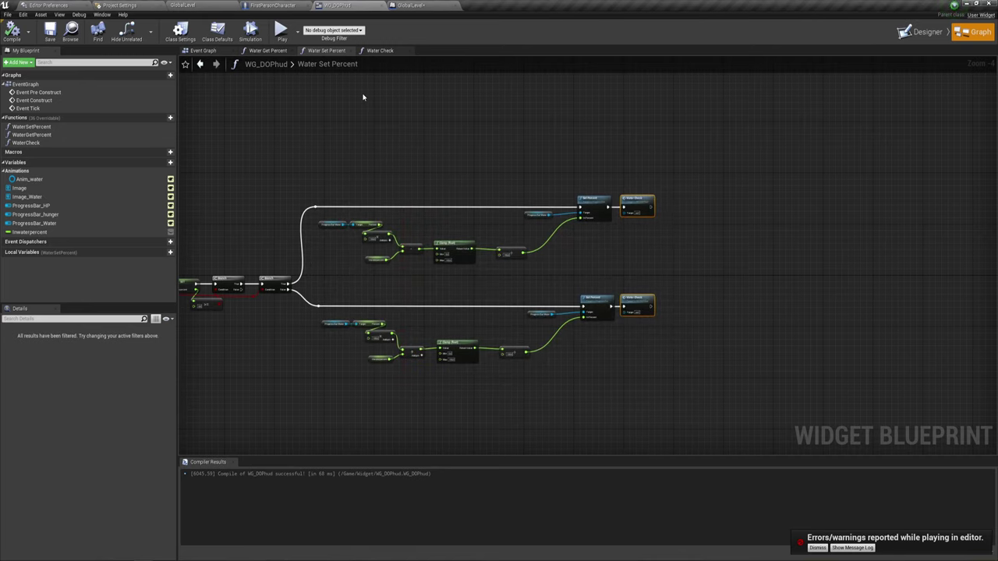
{"action": "left_click", "coordinate": [412, 7]}
Step: Check the FirstPersonCharacter and GlobalLevel blueprints, then bring up WG_DOPhud's Water Check graph
{"action": "left_click", "coordinate": [337, 6]}
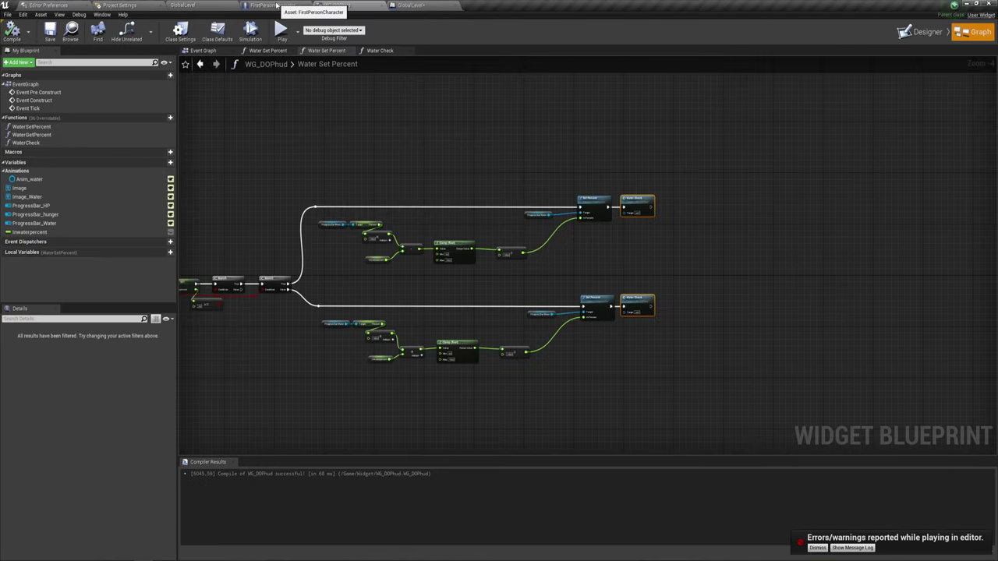
{"action": "left_click", "coordinate": [279, 5]}
{"action": "left_click", "coordinate": [411, 5]}
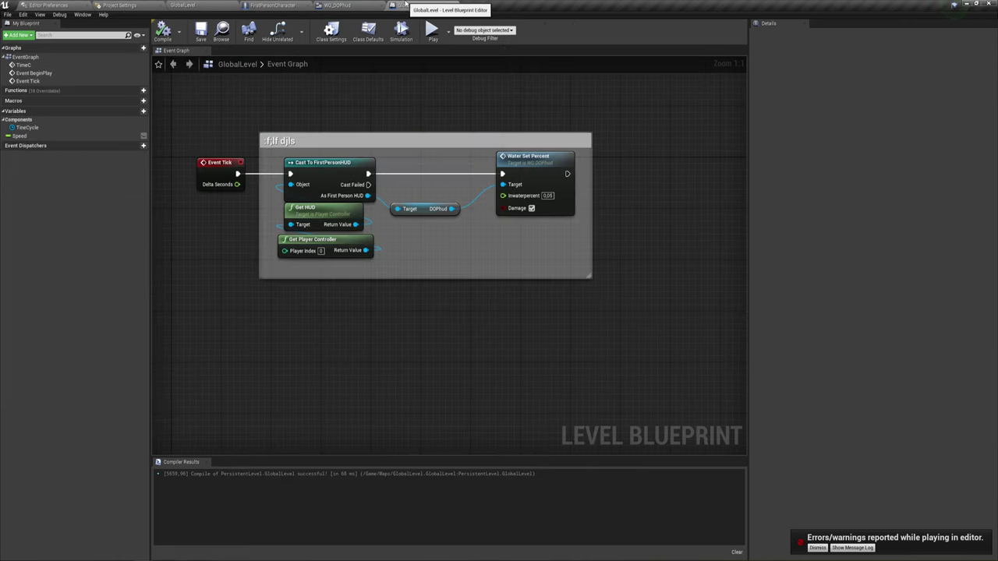
{"action": "left_click", "coordinate": [337, 5]}
{"action": "left_click", "coordinate": [379, 50]}
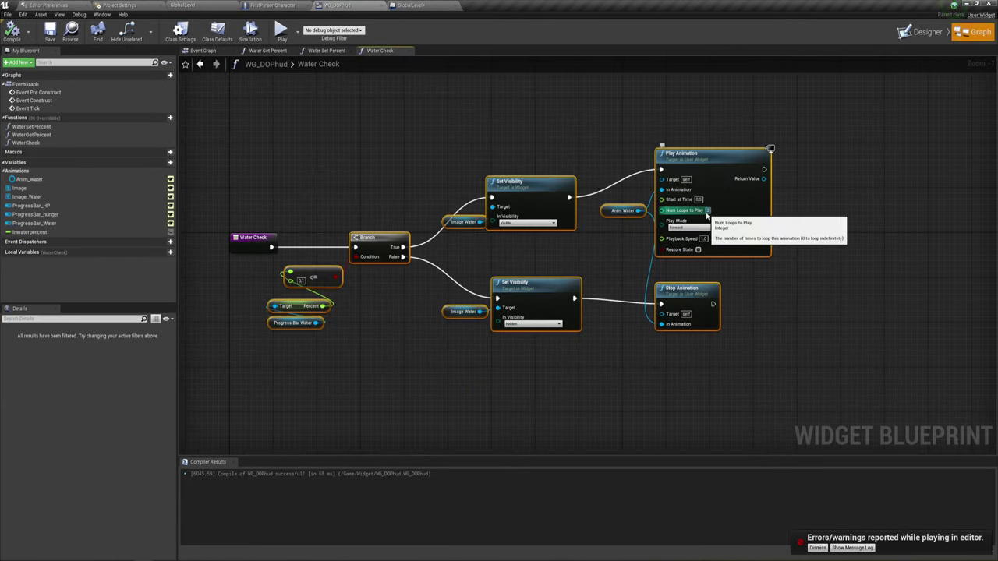
Step: Set Anim Water to play once in Water Check, recompile WG_DOPhud and start a play test
{"action": "left_click", "coordinate": [751, 305]}
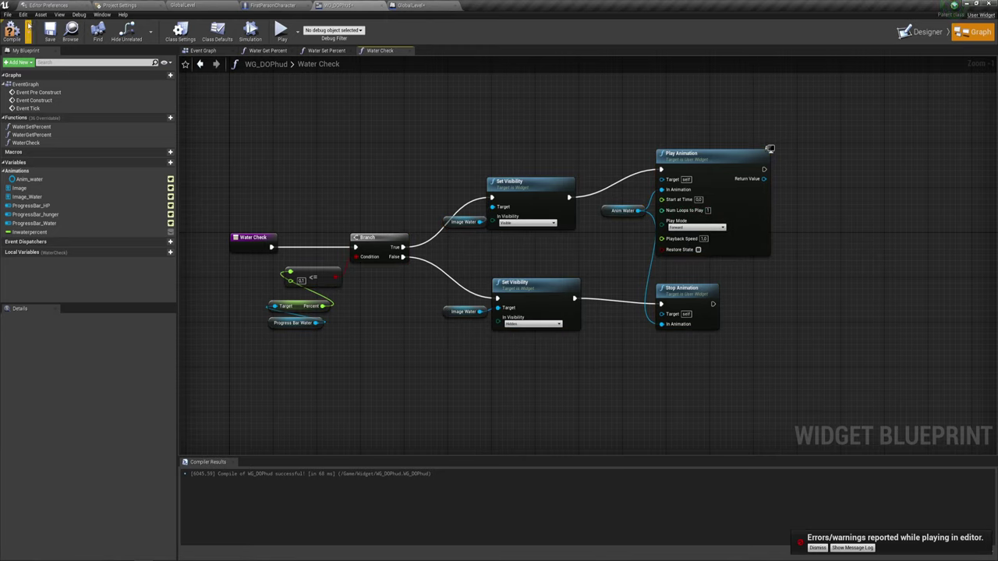
{"action": "left_click", "coordinate": [10, 31]}
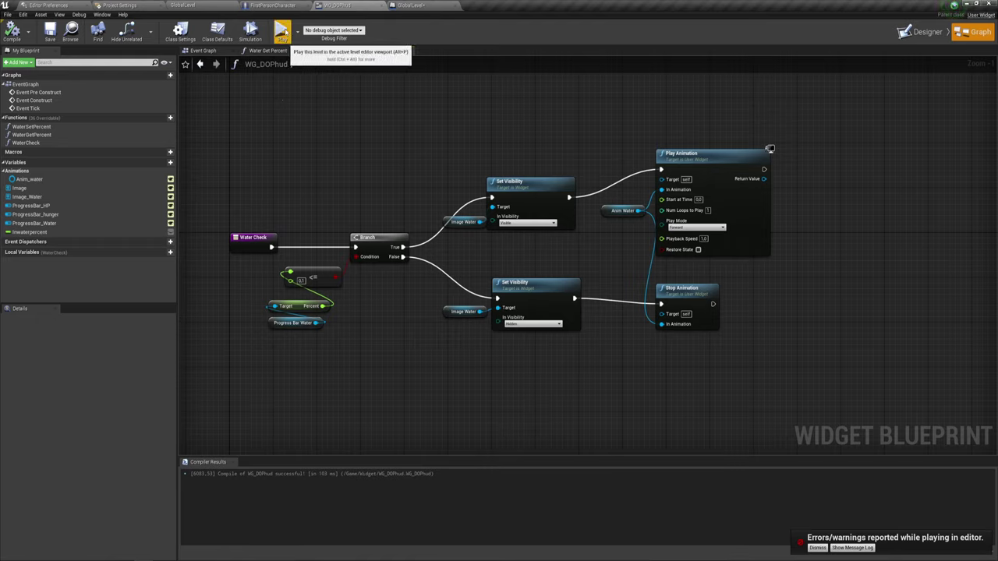
{"action": "left_click", "coordinate": [281, 31]}
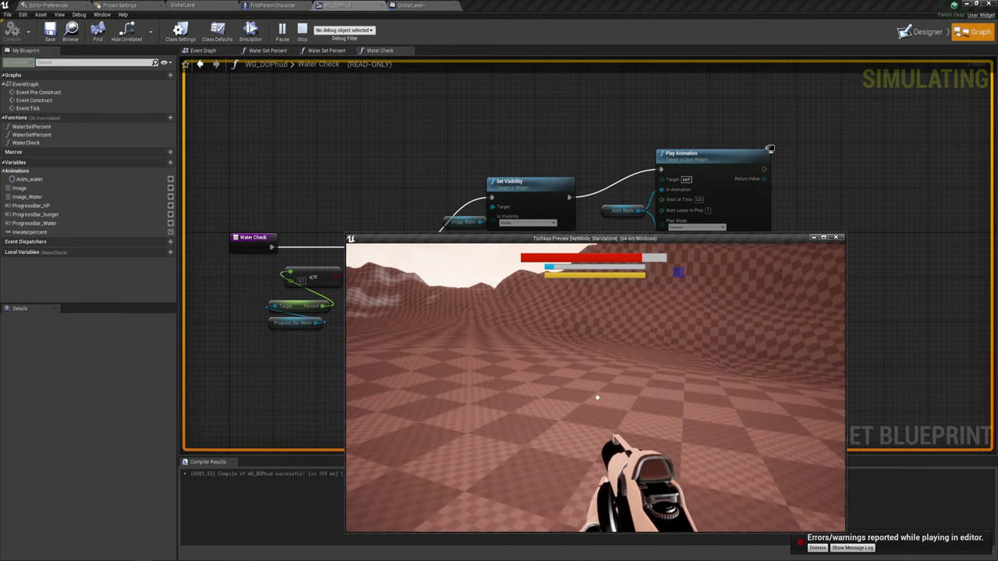
Step: Walk around the preview, stop it, close the Message Log and dismiss both error notifications
{"action": "key", "text": "w"}
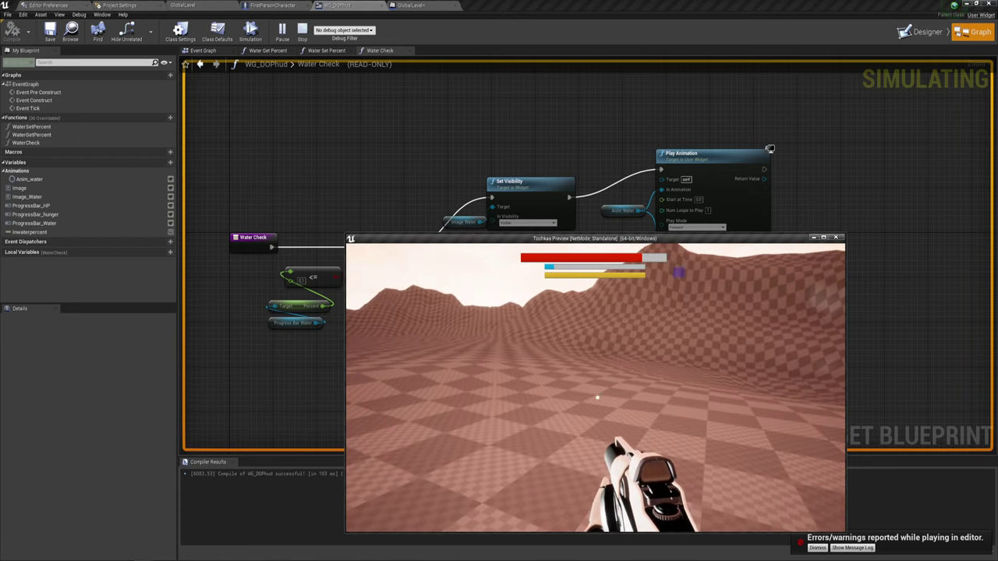
{"action": "key", "text": "w"}
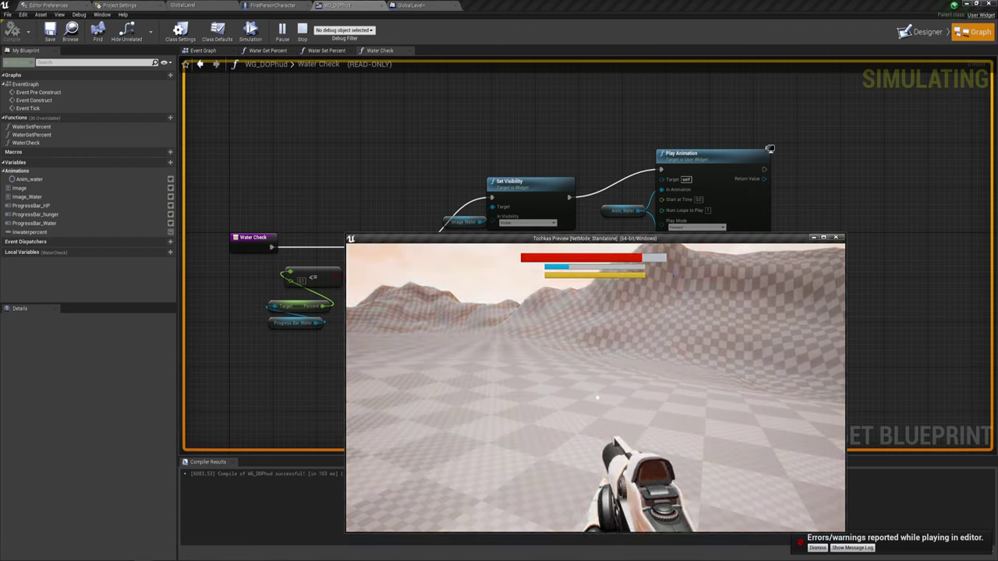
{"action": "key", "text": "w"}
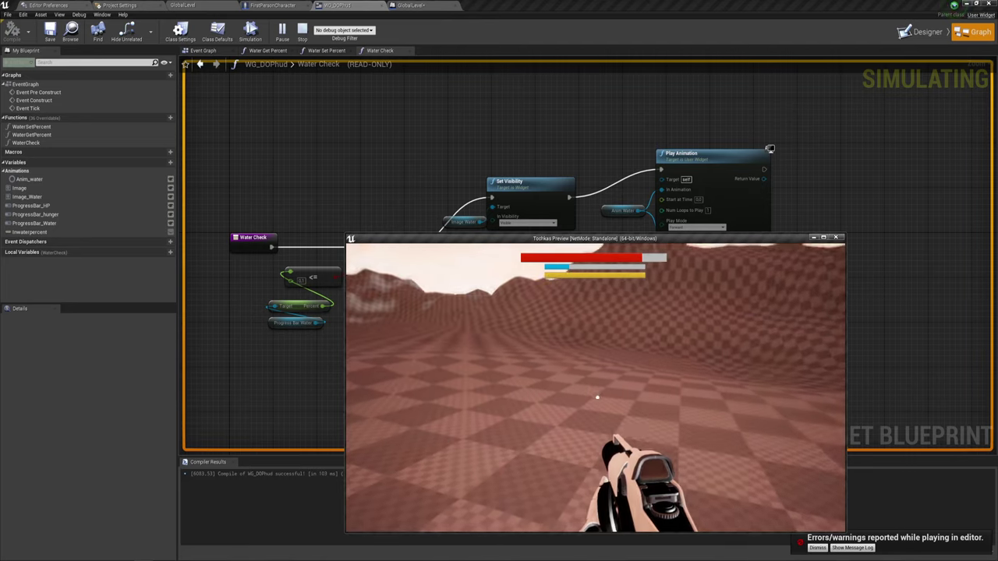
{"action": "key", "text": "w"}
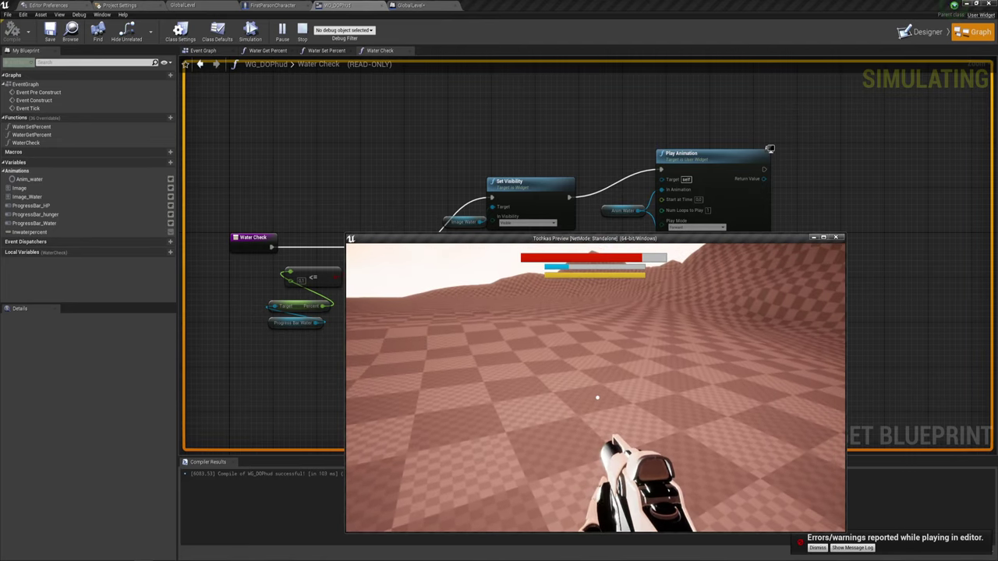
{"action": "key", "text": "Escape"}
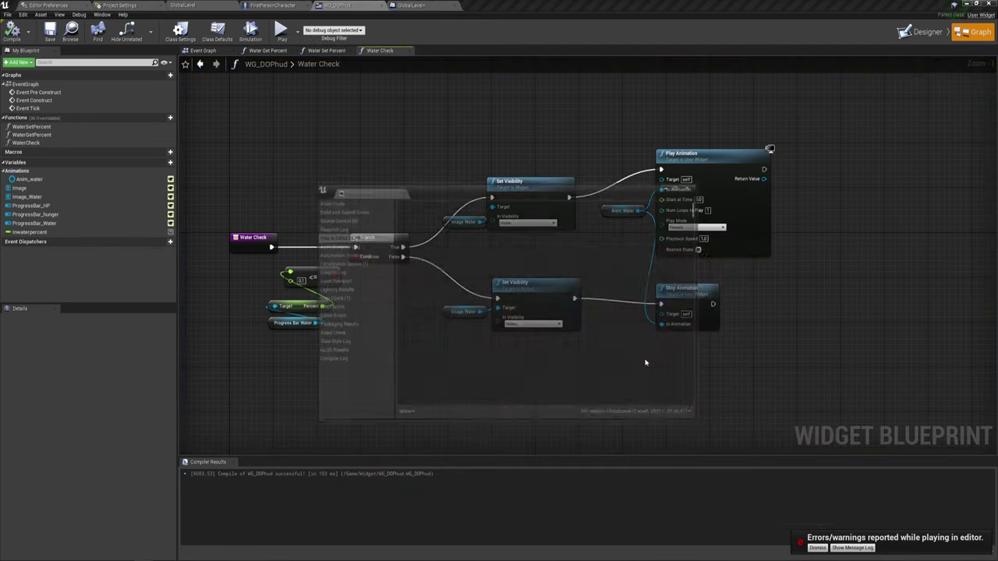
{"action": "left_click", "coordinate": [692, 188]}
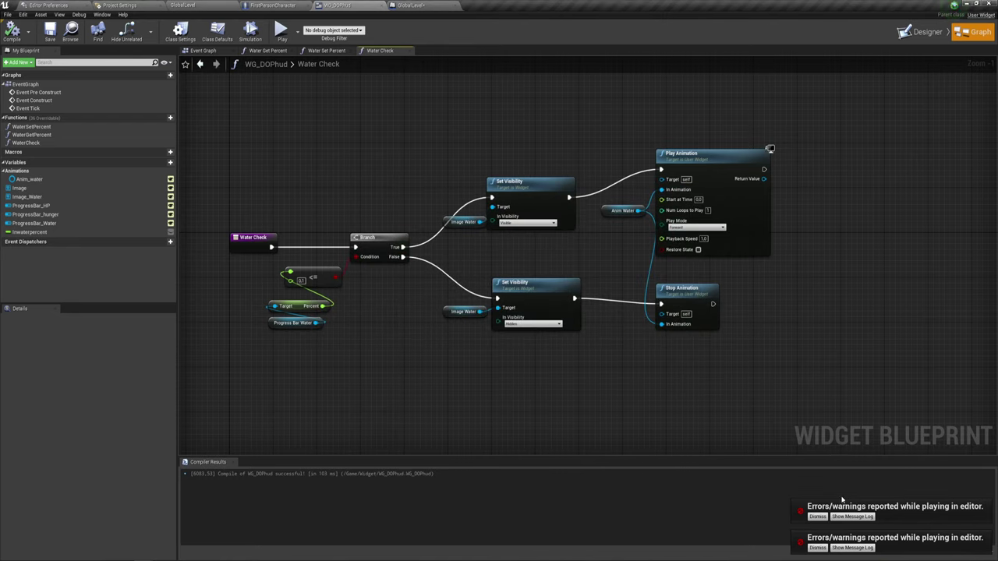
{"action": "left_click", "coordinate": [817, 517]}
{"action": "left_click", "coordinate": [817, 548]}
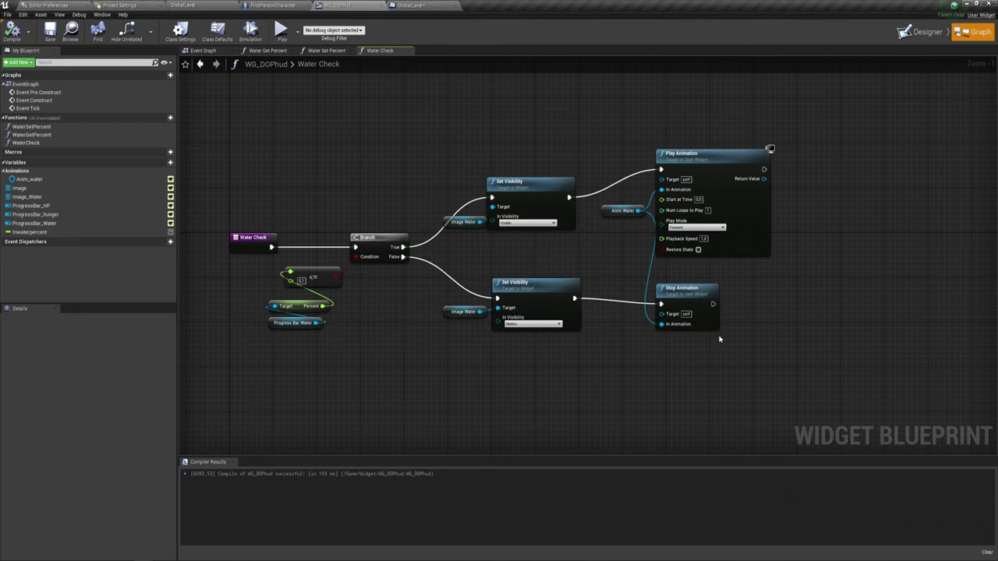
{"action": "scroll", "coordinate": [719, 339], "scroll_direction": "down", "scroll_amount": 2}
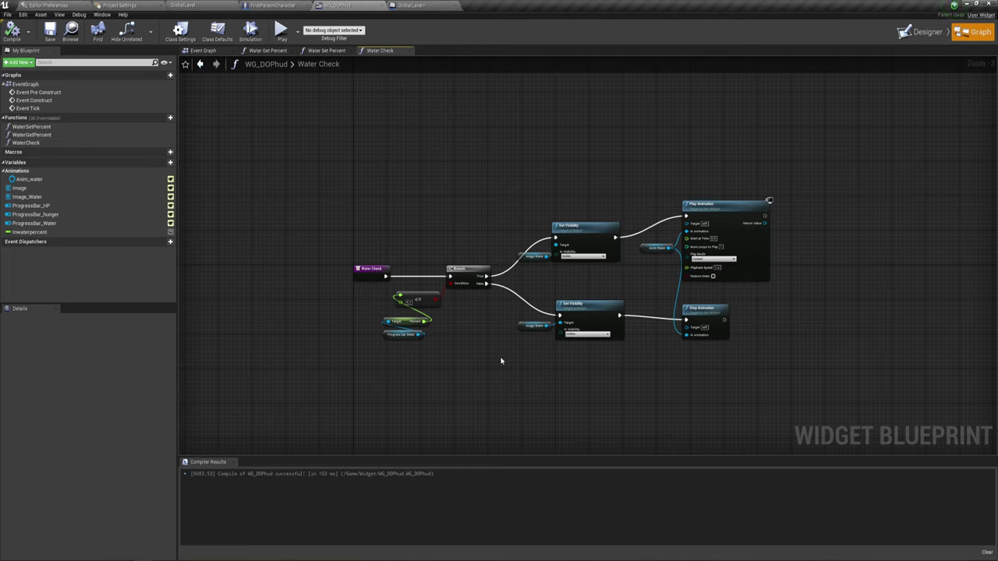
Step: Collapse FirstPersonCharacter's key 1 water-setting nodes into a function placed beside event 1
{"action": "left_click", "coordinate": [273, 6]}
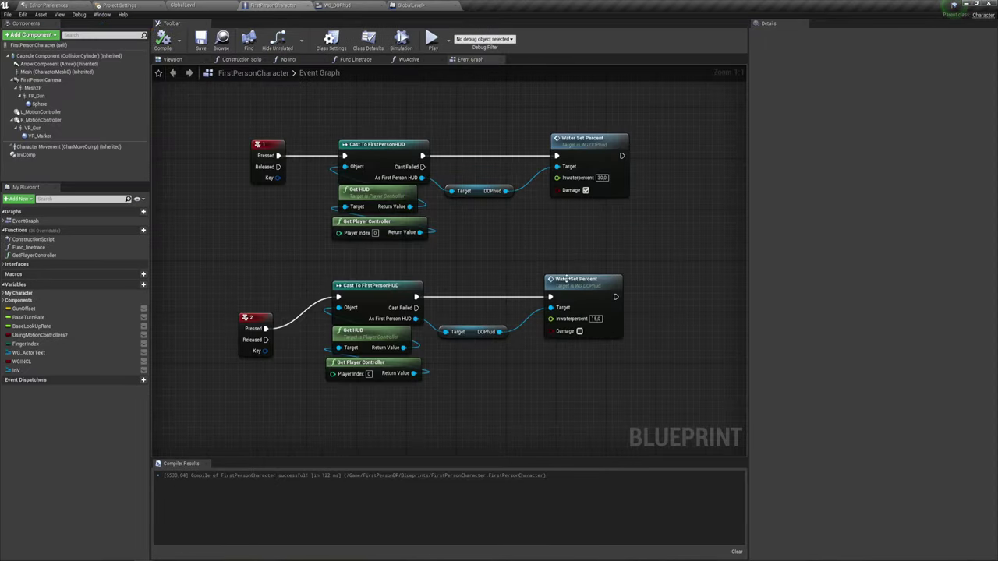
{"action": "left_click_drag", "start_coordinate": [312, 269], "coordinate": [616, 155]}
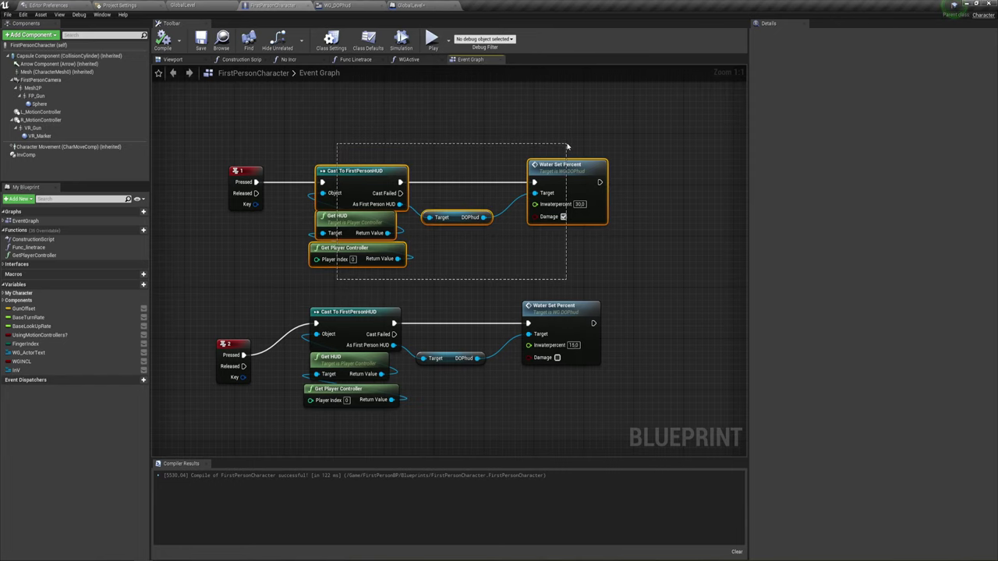
{"action": "right_click_drag", "start_coordinate": [449, 265], "coordinate": [490, 282]}
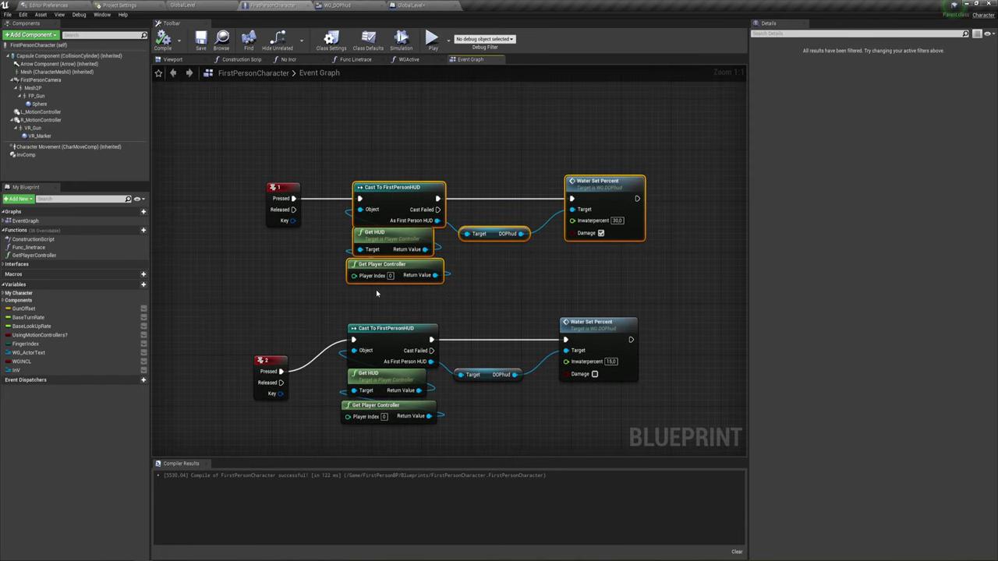
{"action": "left_click_drag", "start_coordinate": [375, 290], "coordinate": [593, 151]}
{"action": "right_click", "coordinate": [597, 185]}
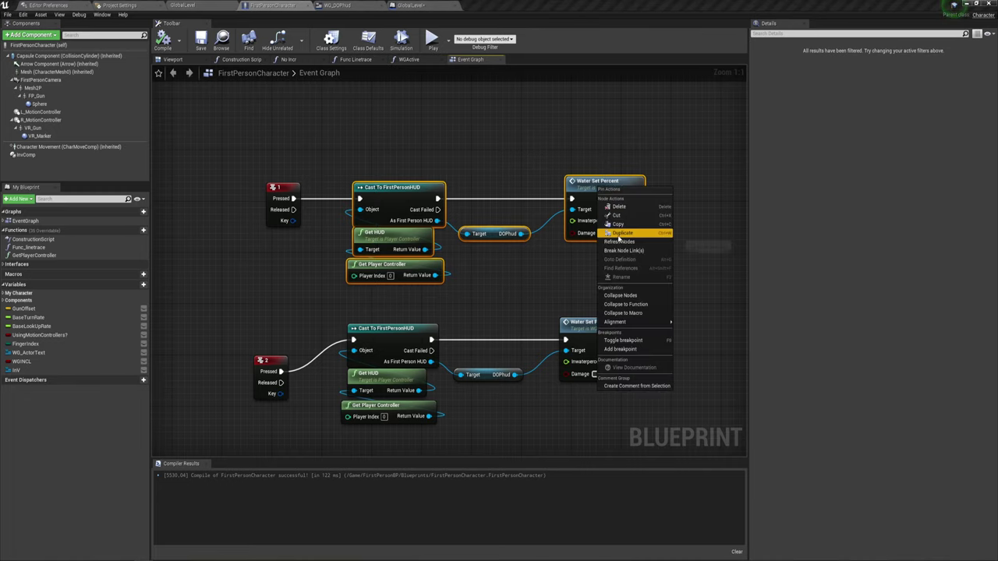
{"action": "mouse_move", "coordinate": [615, 321]}
{"action": "left_click", "coordinate": [627, 304]}
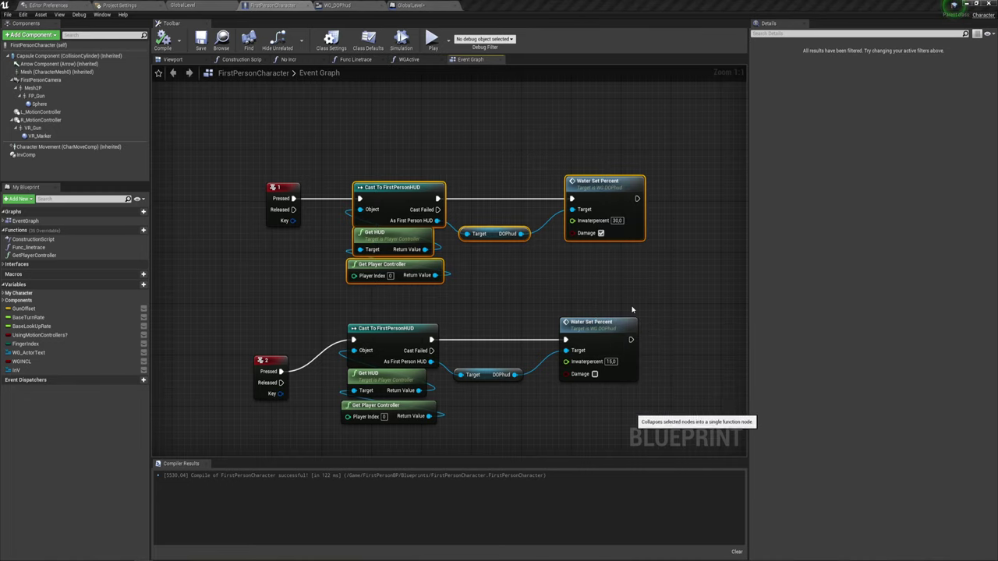
{"action": "left_click_drag", "start_coordinate": [448, 251], "coordinate": [353, 211]}
{"action": "right_click_drag", "start_coordinate": [353, 211], "coordinate": [449, 238]}
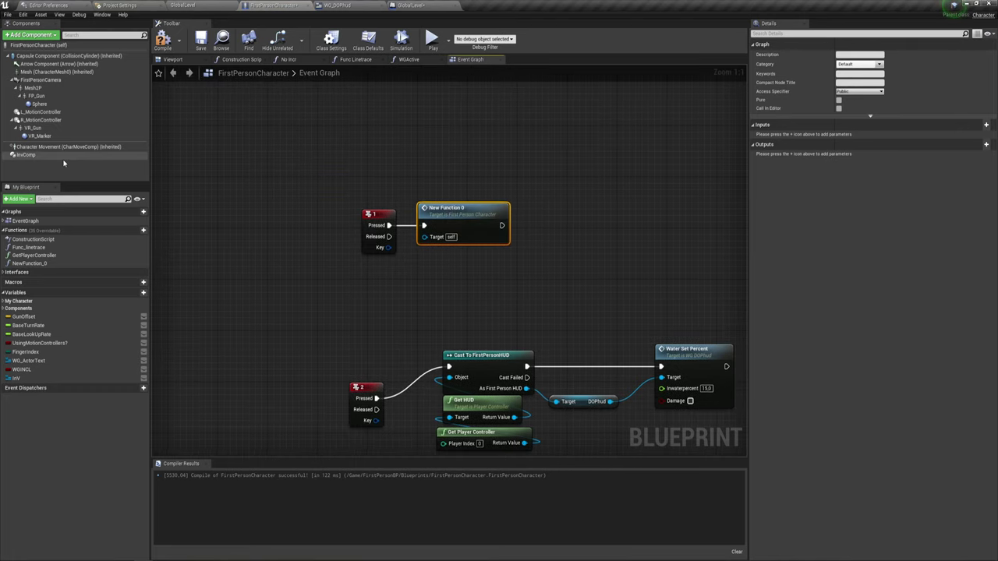
Step: Expose Damage and Inwaterpercent as inputs on New Function 0's entry node
{"action": "double_click", "coordinate": [29, 264]}
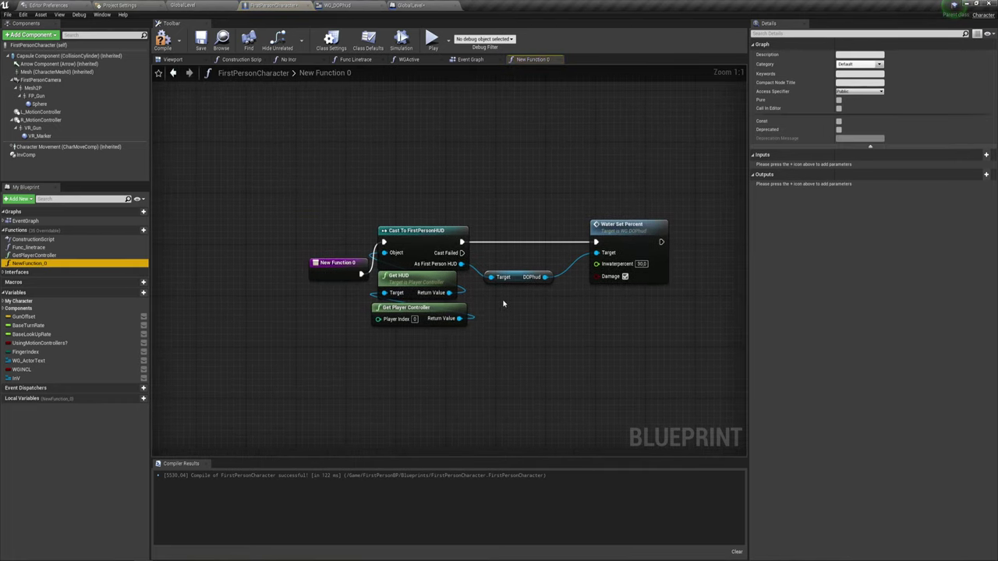
{"action": "left_click_drag", "start_coordinate": [323, 264], "coordinate": [263, 193]}
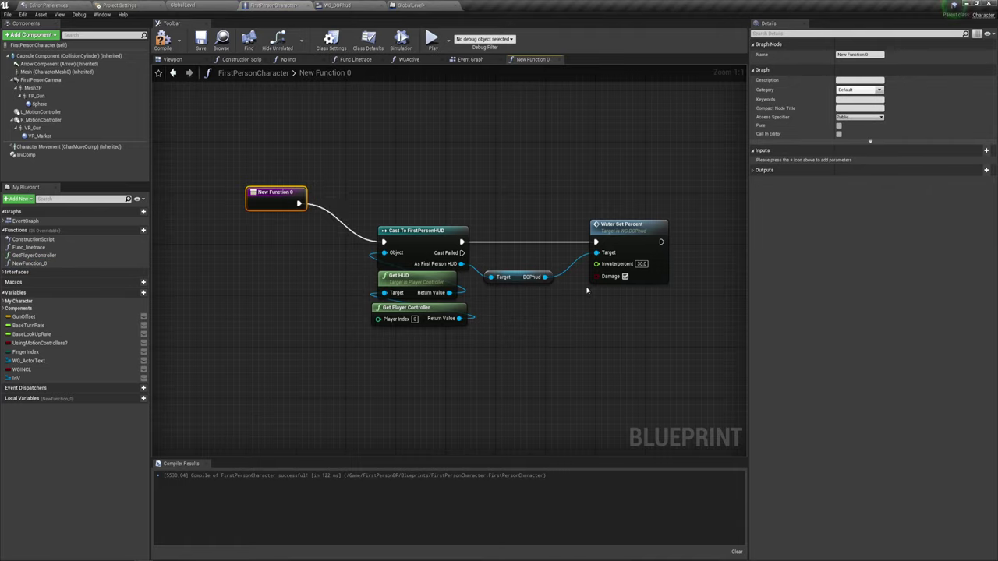
{"action": "left_click_drag", "start_coordinate": [598, 277], "coordinate": [273, 209]}
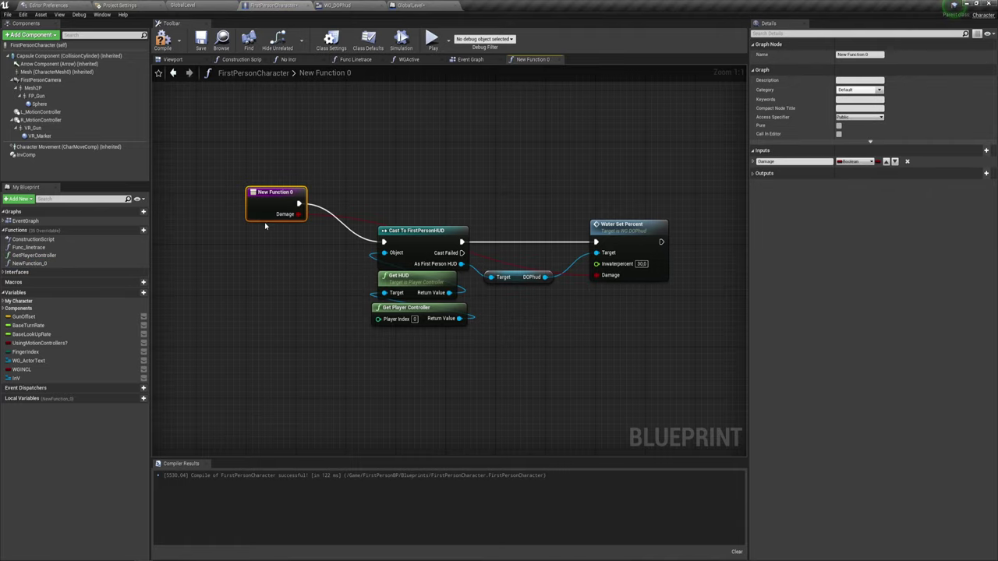
{"action": "left_click_drag", "start_coordinate": [597, 263], "coordinate": [262, 212]}
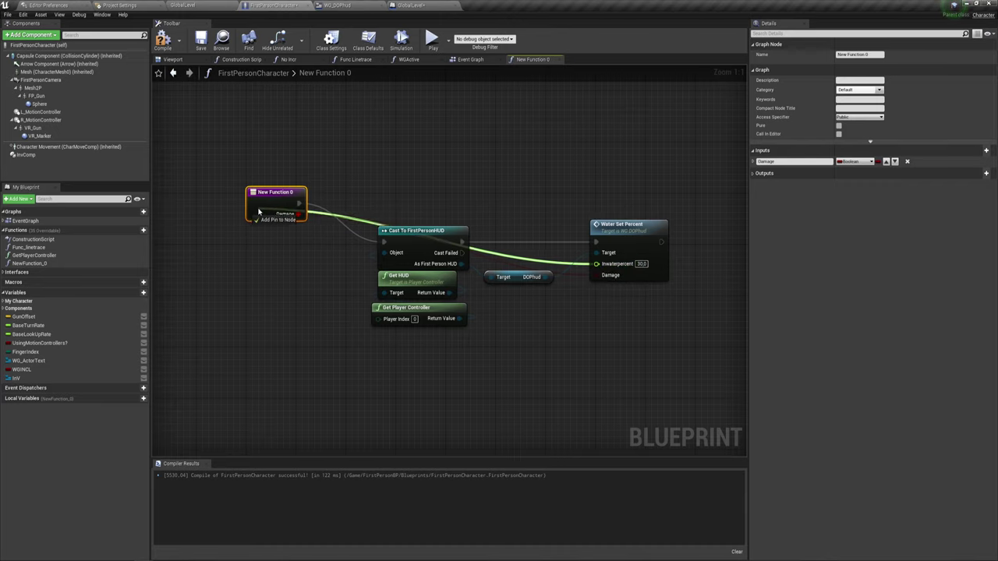
{"action": "left_click", "coordinate": [477, 59]}
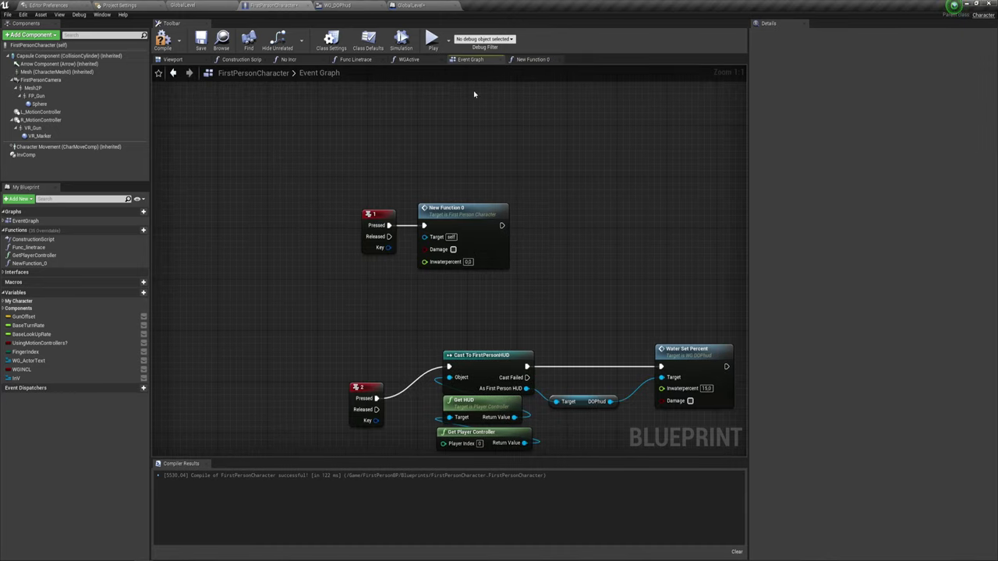
Step: Set the key 1 call to Damage on and Inwaterpercent 30.0, then compile and save FirstPersonCharacter
{"action": "left_click", "coordinate": [453, 250]}
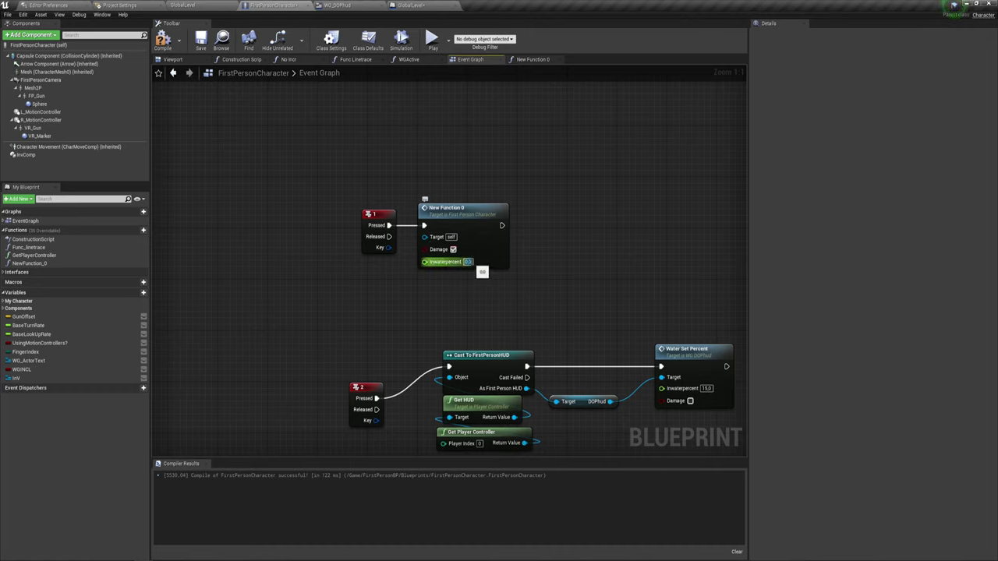
{"action": "type", "text": "20"}
{"action": "type", "text": "30"}
{"action": "key", "text": "Return"}
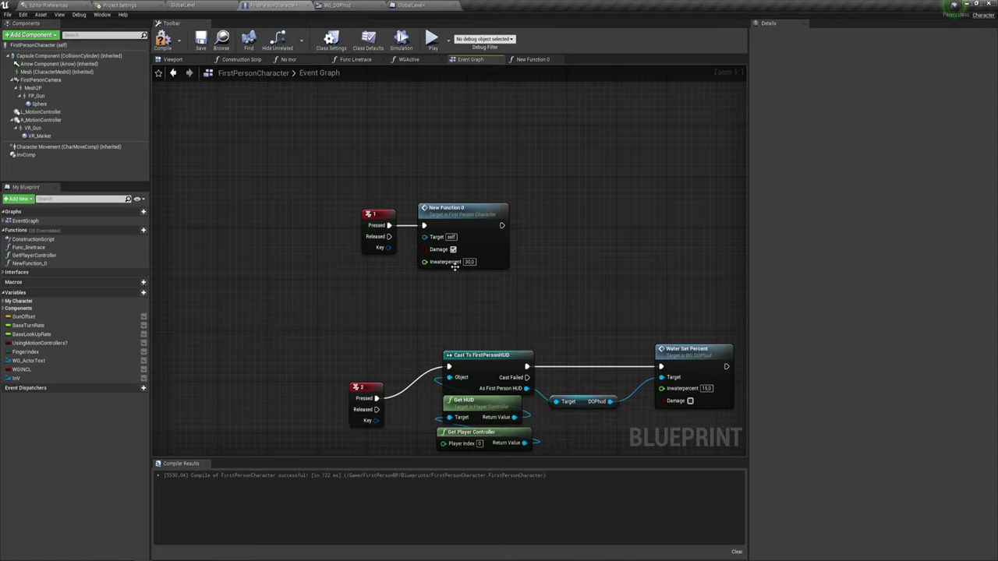
{"action": "left_click", "coordinate": [174, 44]}
{"action": "left_click", "coordinate": [201, 41]}
Step: Play-test the game, then stop it and close the Message Log
{"action": "left_click", "coordinate": [432, 37]}
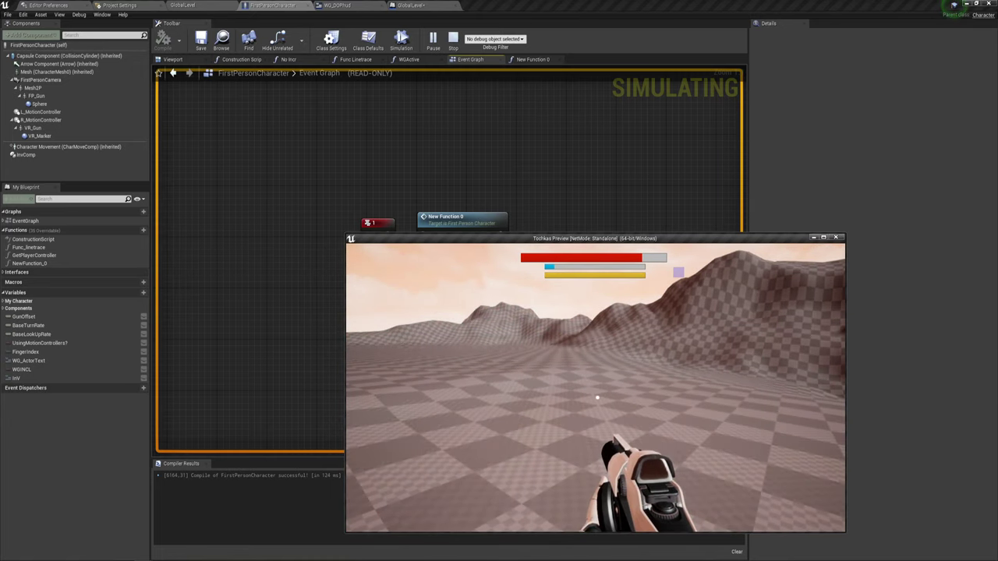
{"action": "key", "text": "Escape"}
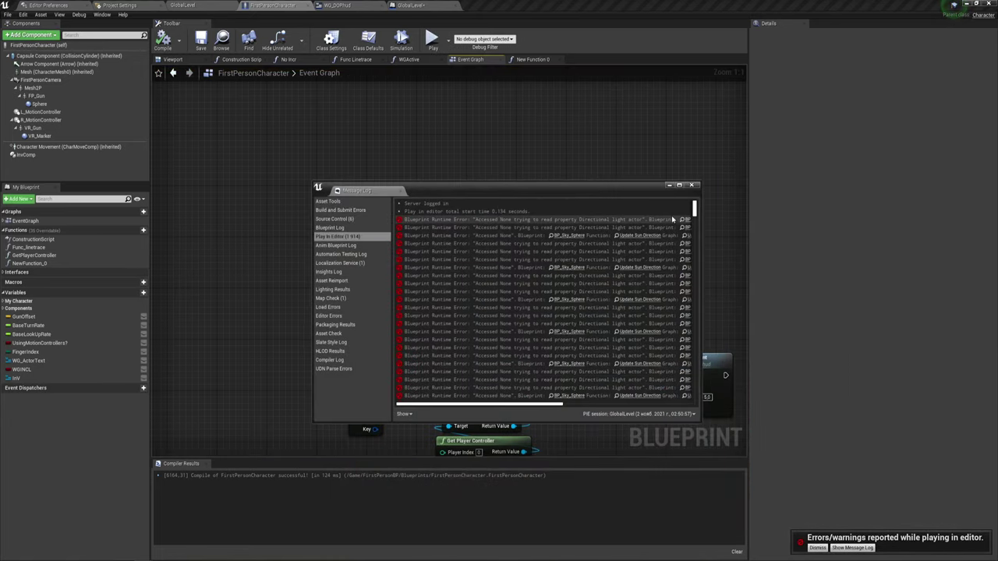
{"action": "left_click", "coordinate": [694, 185]}
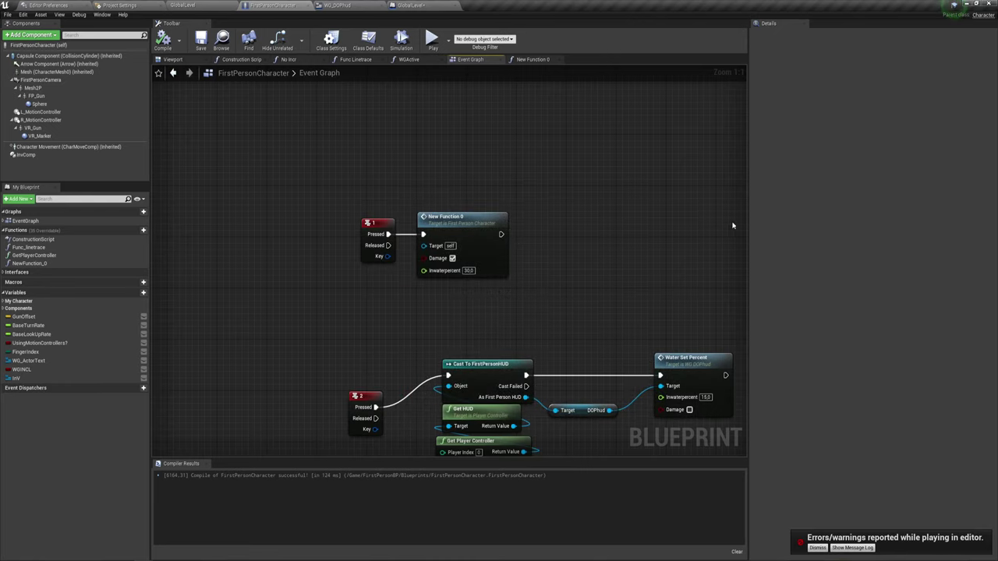